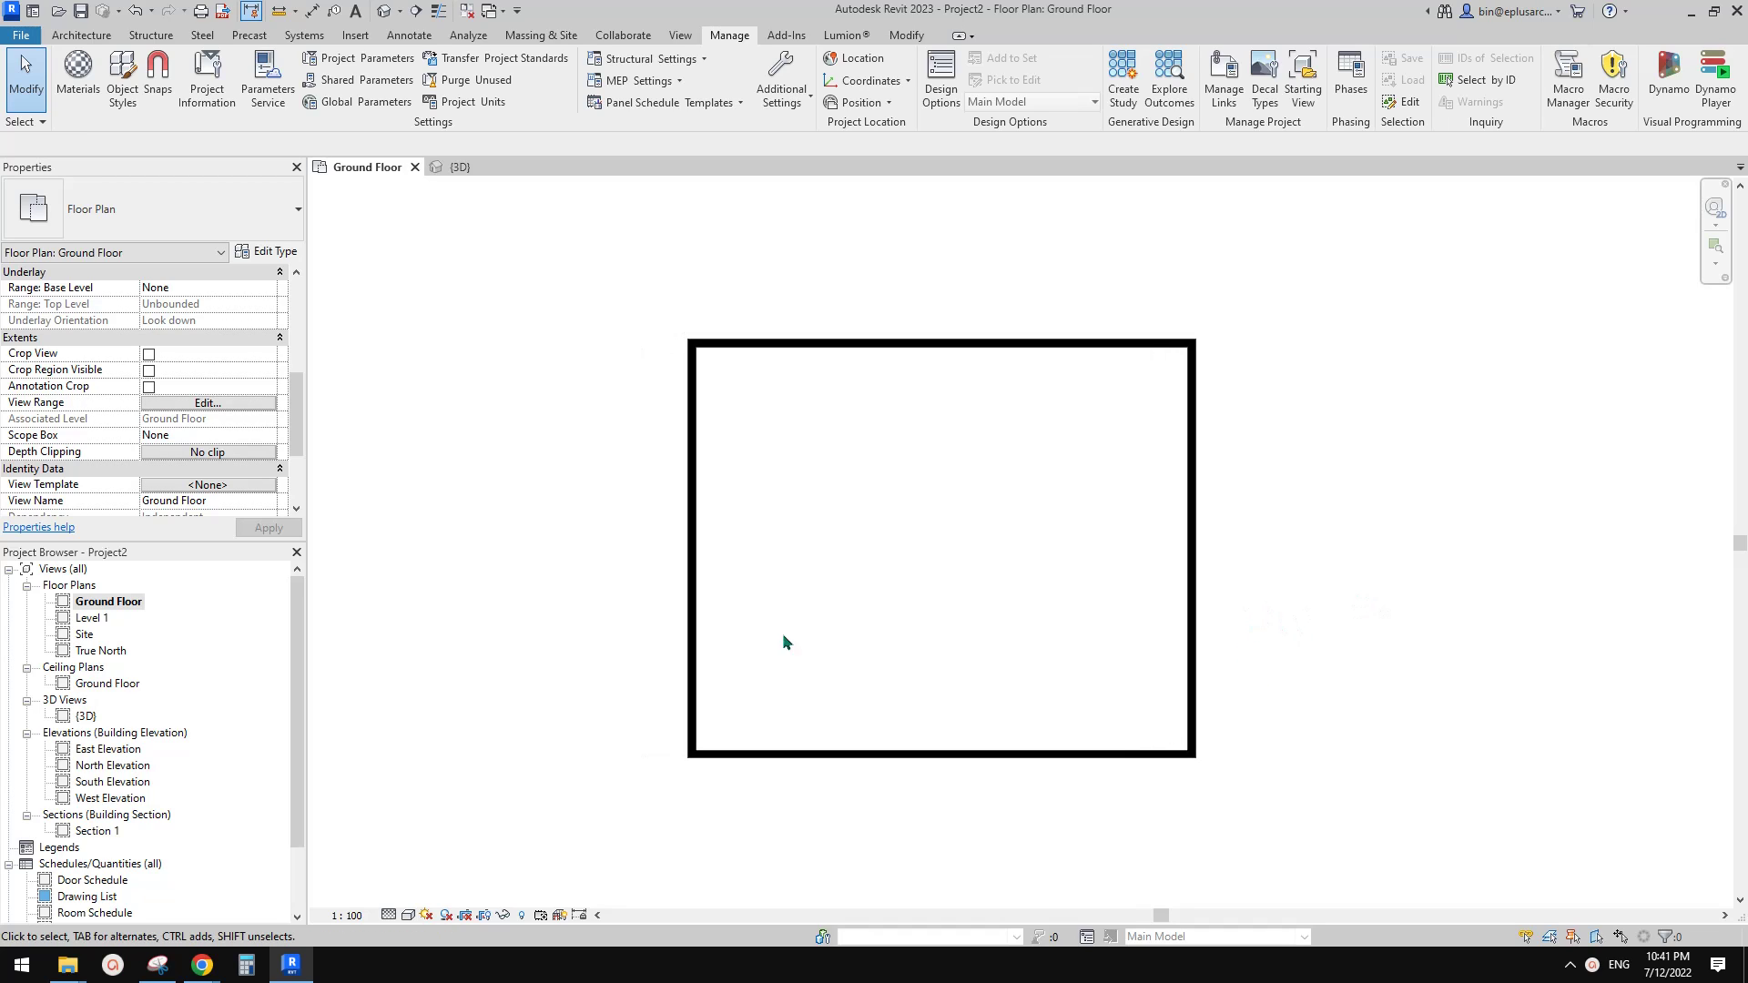
Step: Select the four perimeter walls of the room and check their phasing properties
middle_drag(1078, 468, 1085, 469)
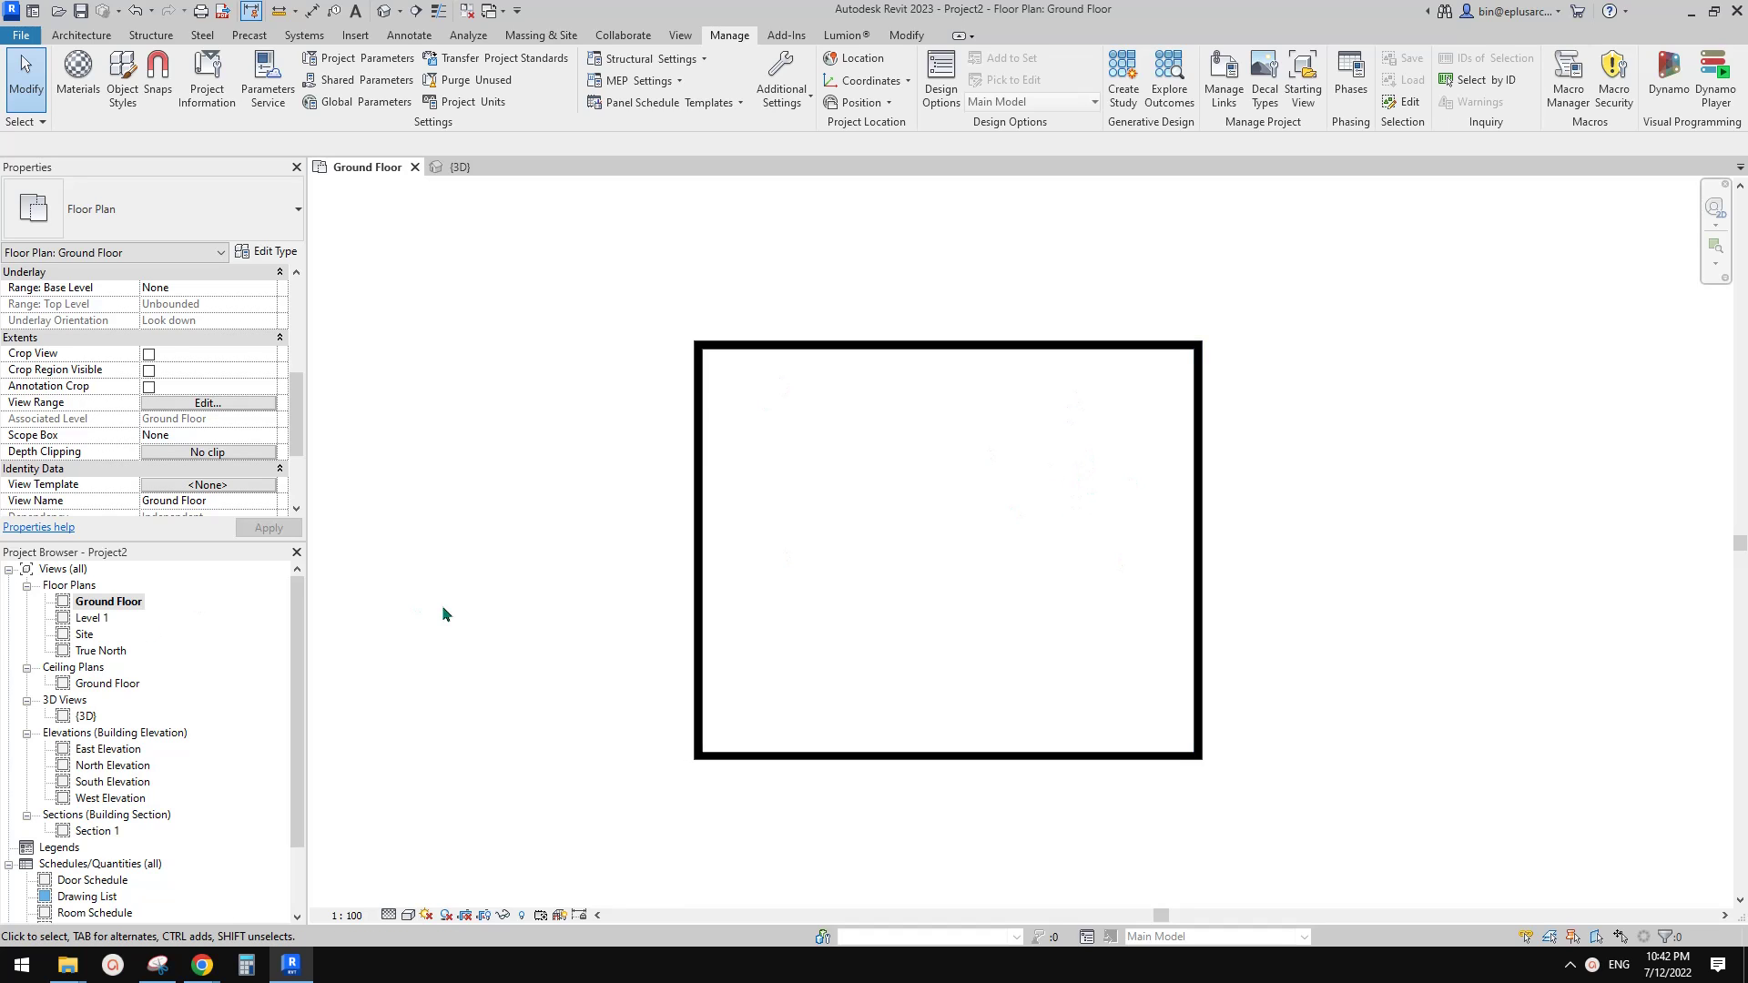
middle_drag(976, 581, 938, 590)
drag(1231, 314, 625, 844)
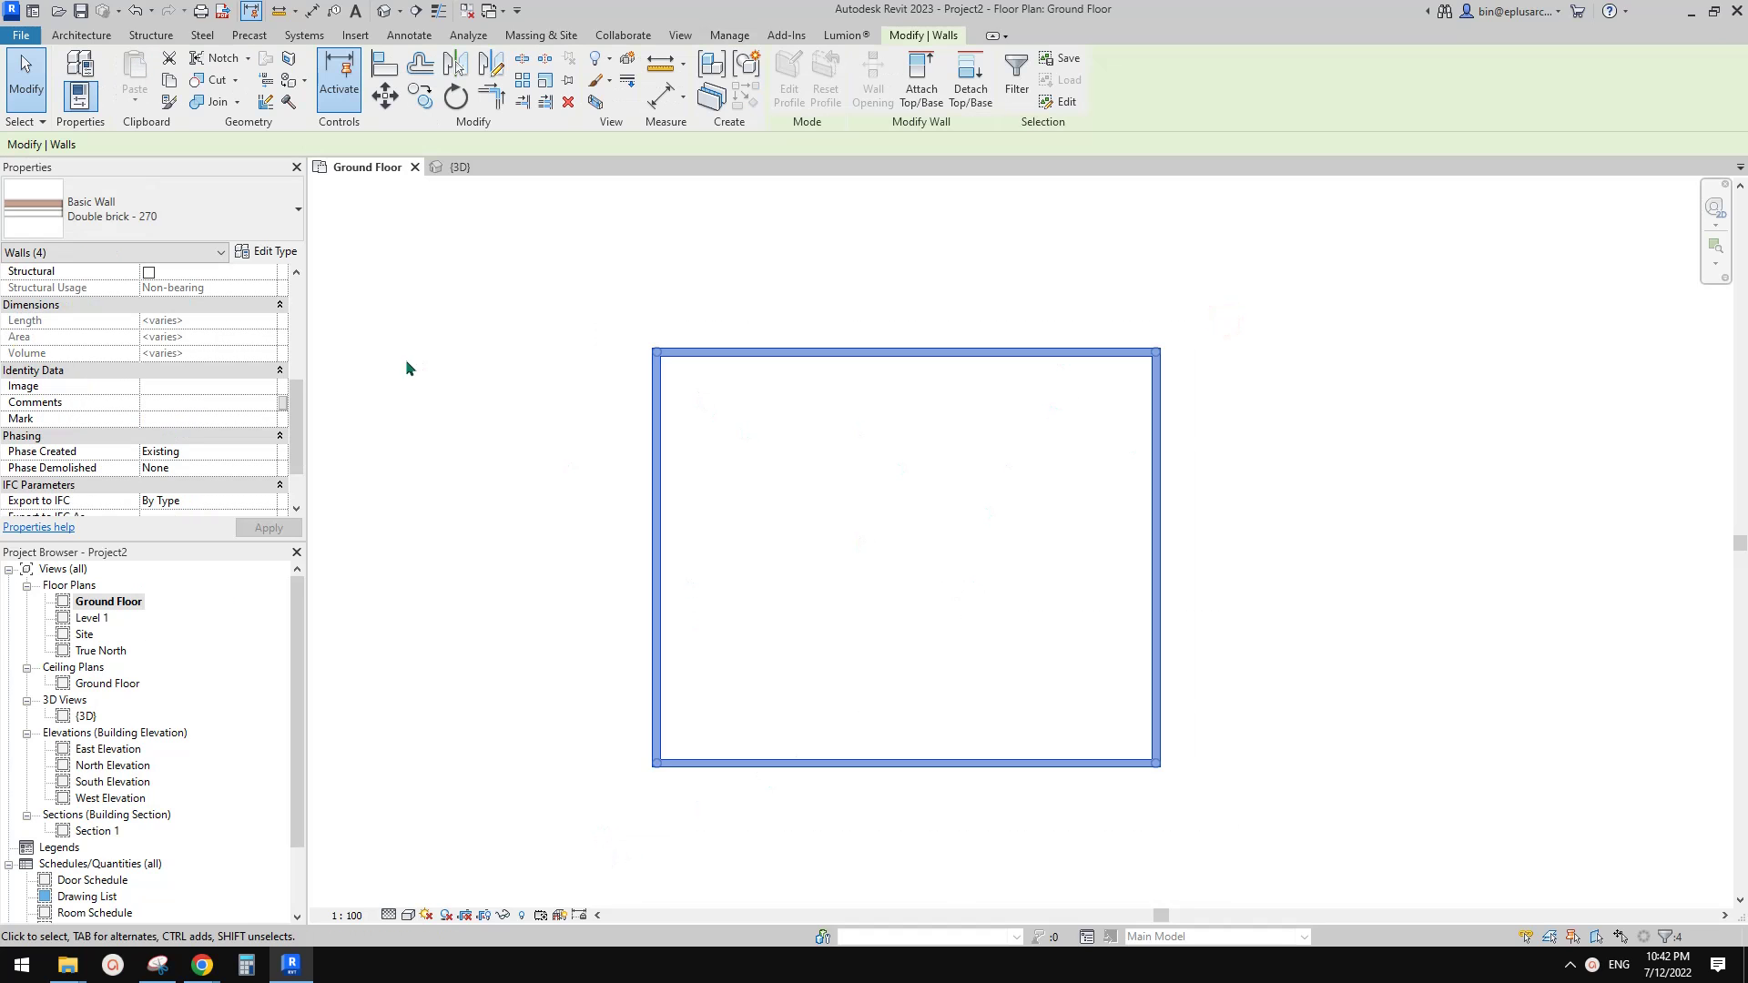
scroll(190, 446, down, 2)
middle_drag(623, 406, 629, 407)
click(630, 446)
scroll(637, 492, up, 1)
middle_drag(873, 460, 882, 460)
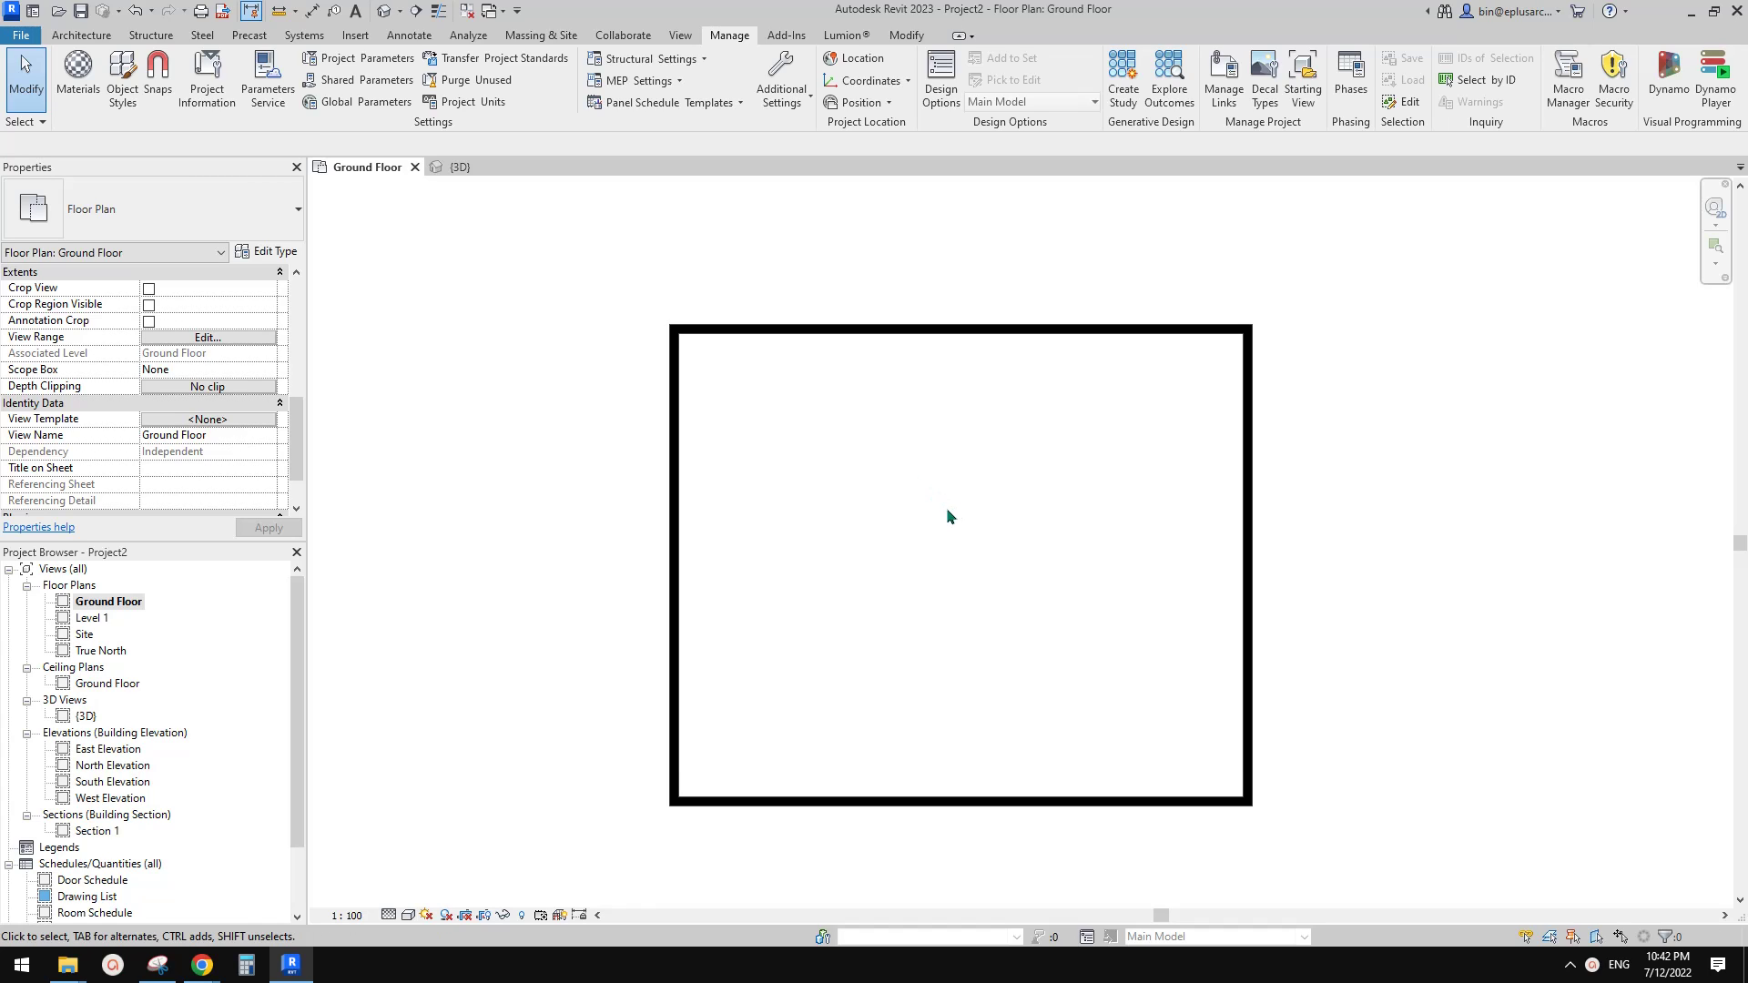
middle_drag(835, 487, 830, 477)
drag(675, 499, 808, 546)
drag(1088, 319, 1084, 443)
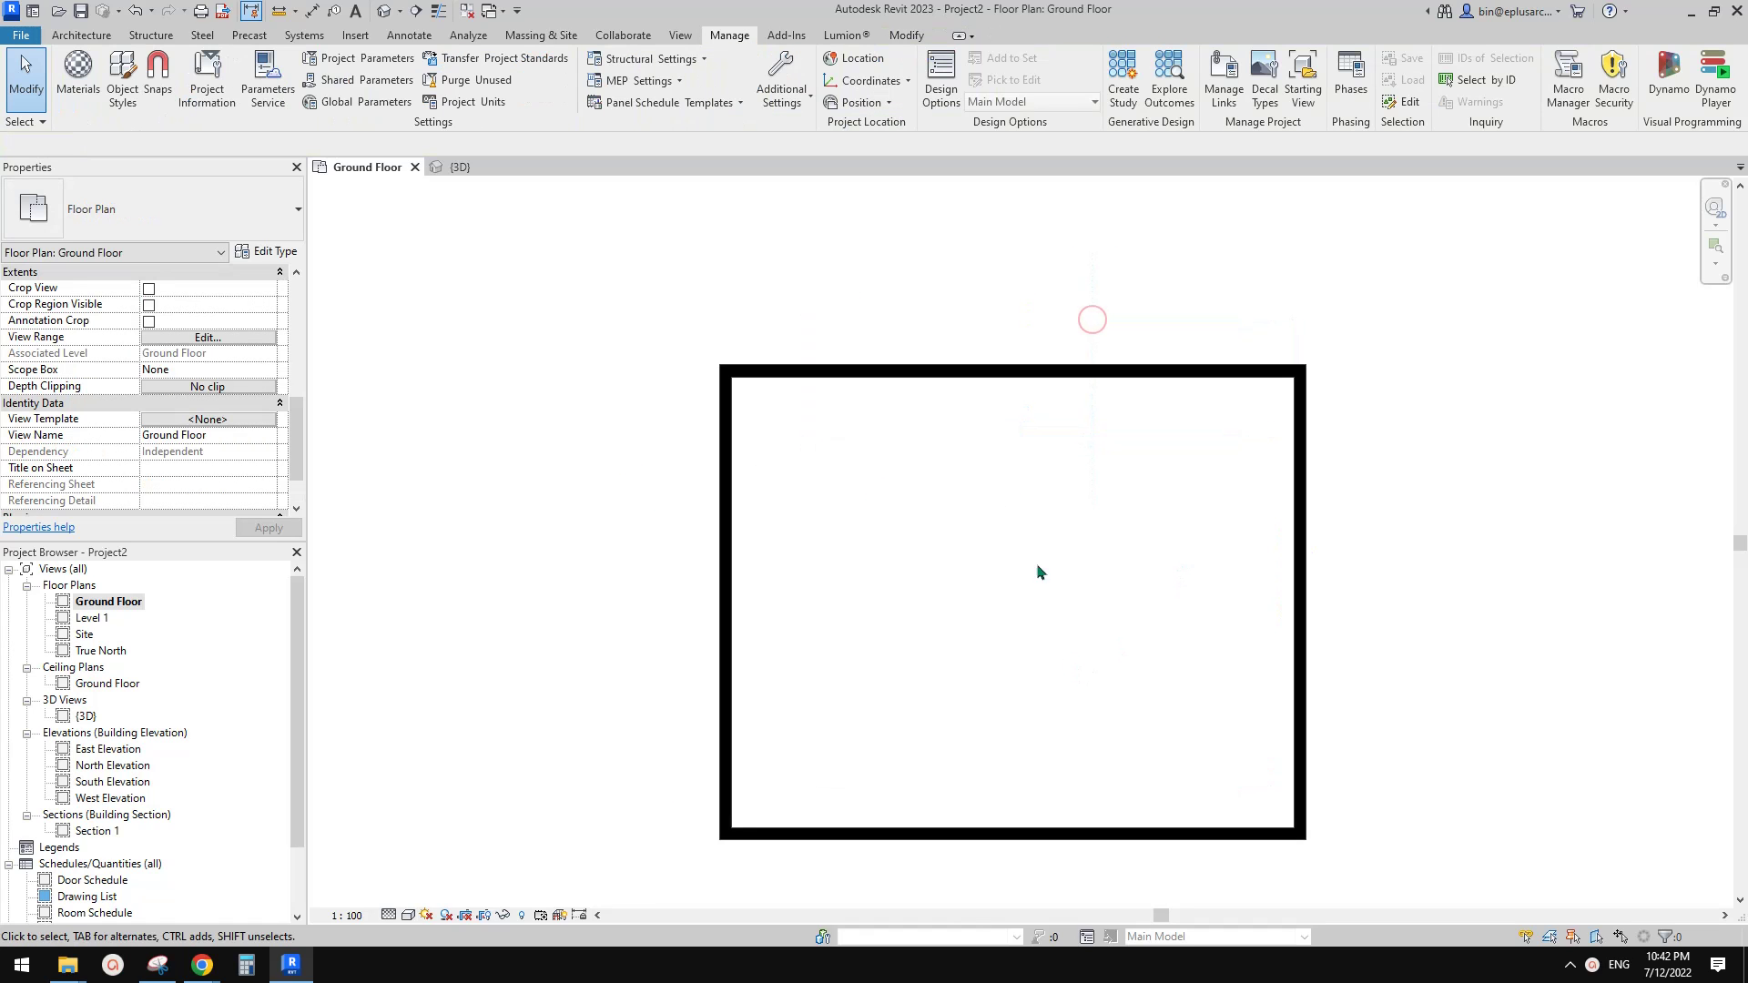
middle_drag(978, 672, 971, 614)
scroll(897, 601, up, 2)
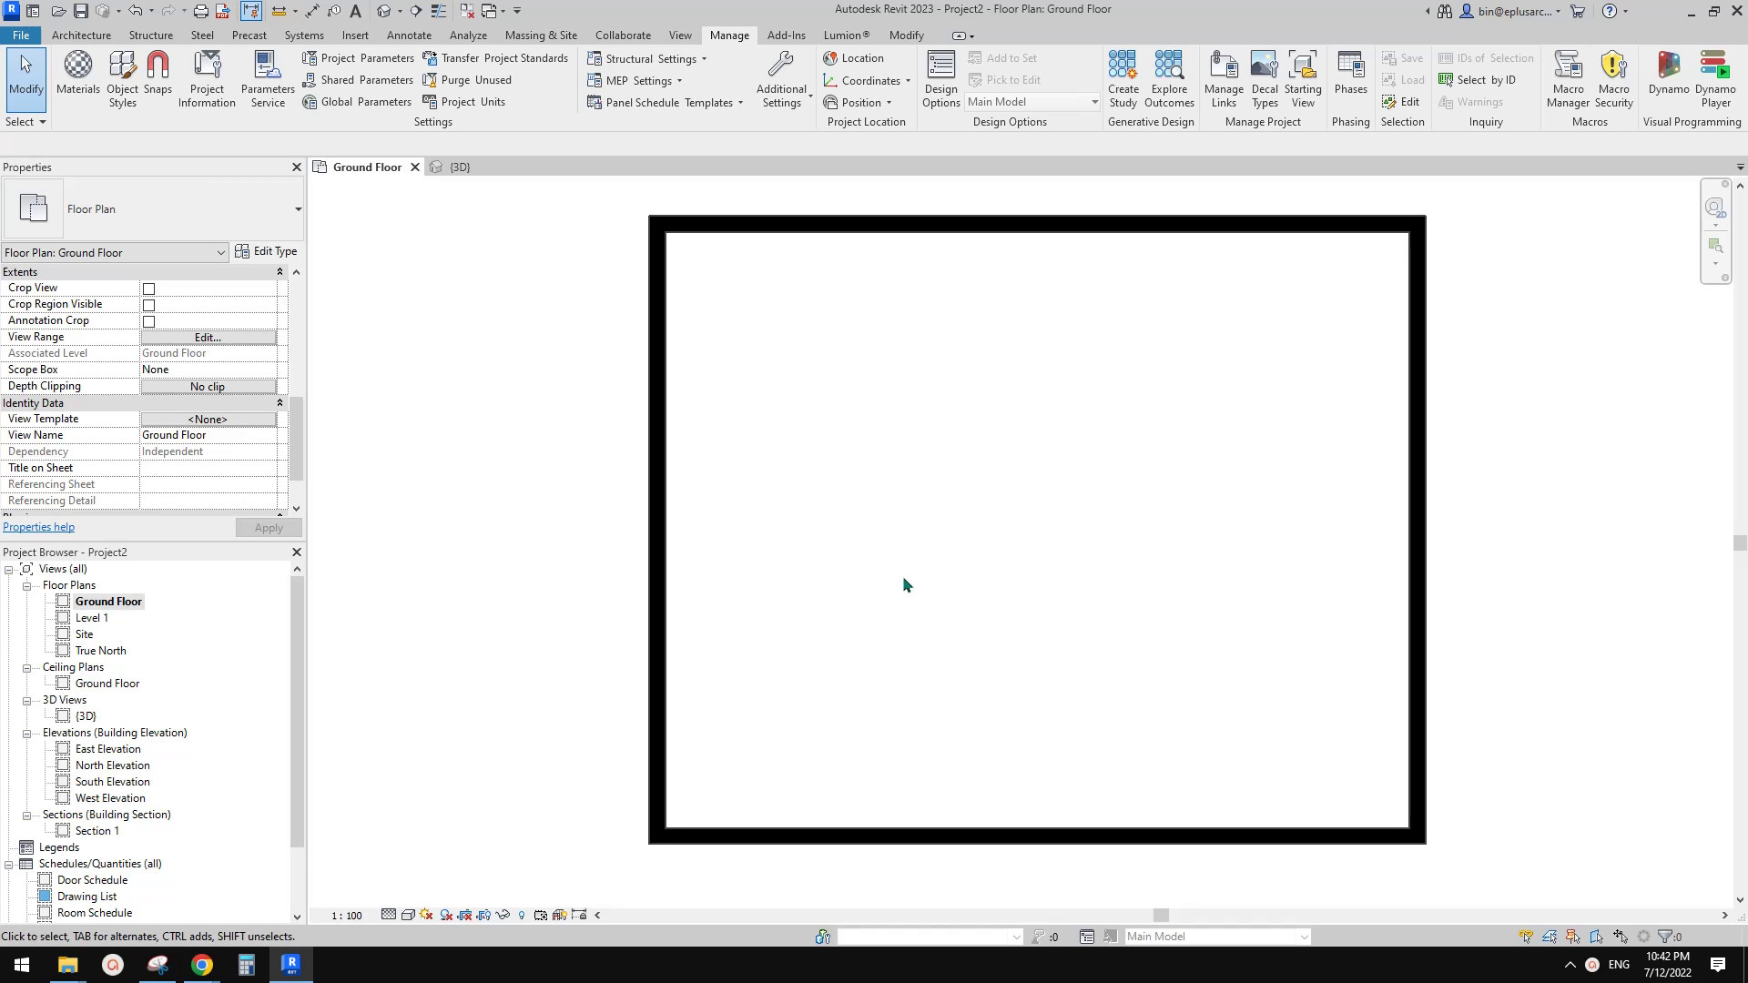
middle_drag(871, 585, 878, 592)
middle_drag(699, 763, 731, 679)
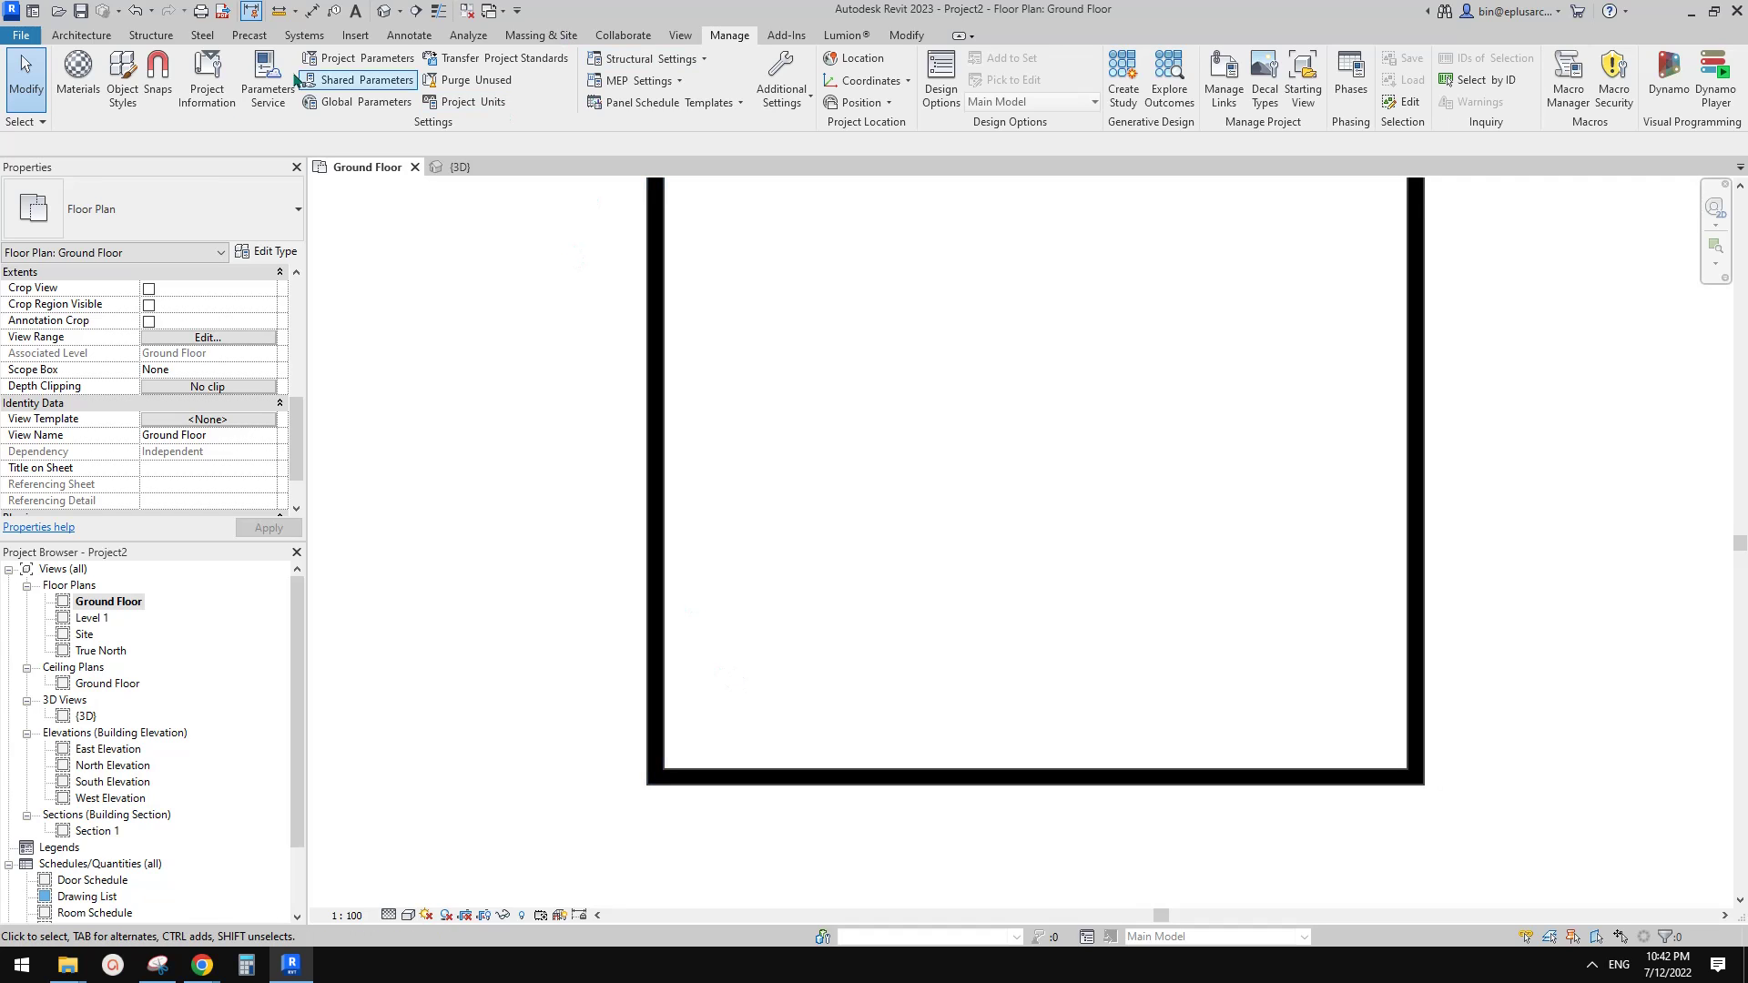
scroll(220, 400, down, 2)
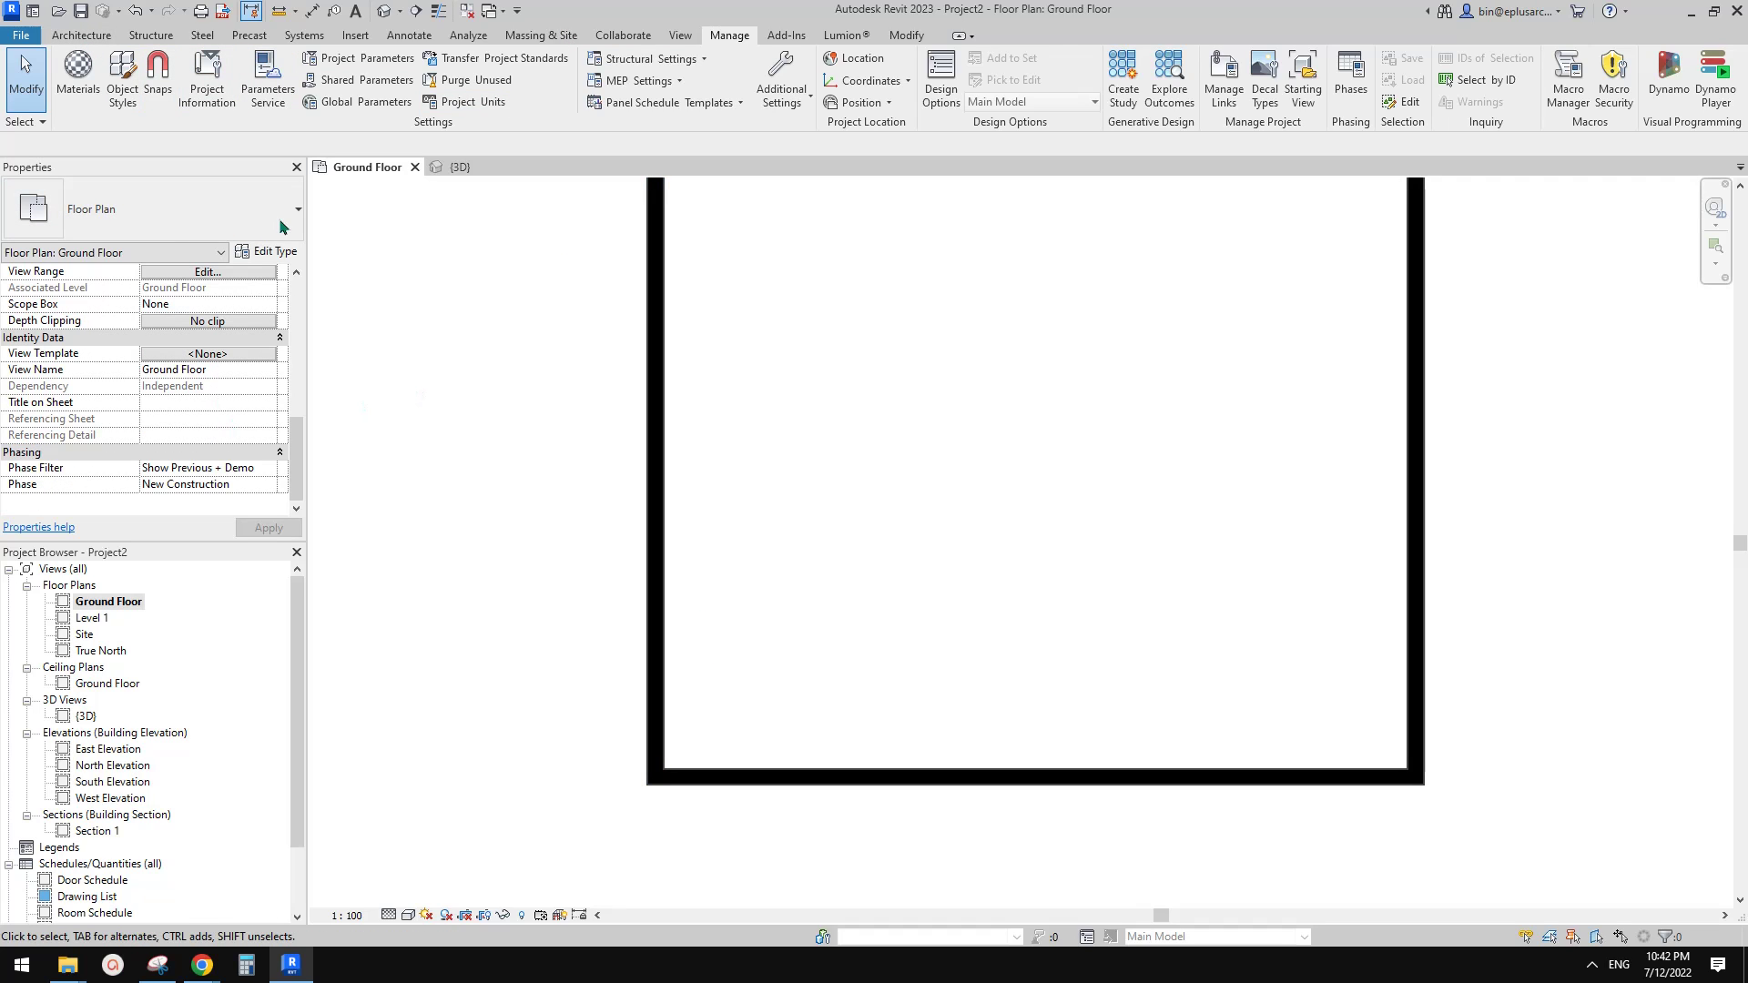
Step: Start a new in-place model in the Casework category and accept the default name
click(81, 35)
click(214, 96)
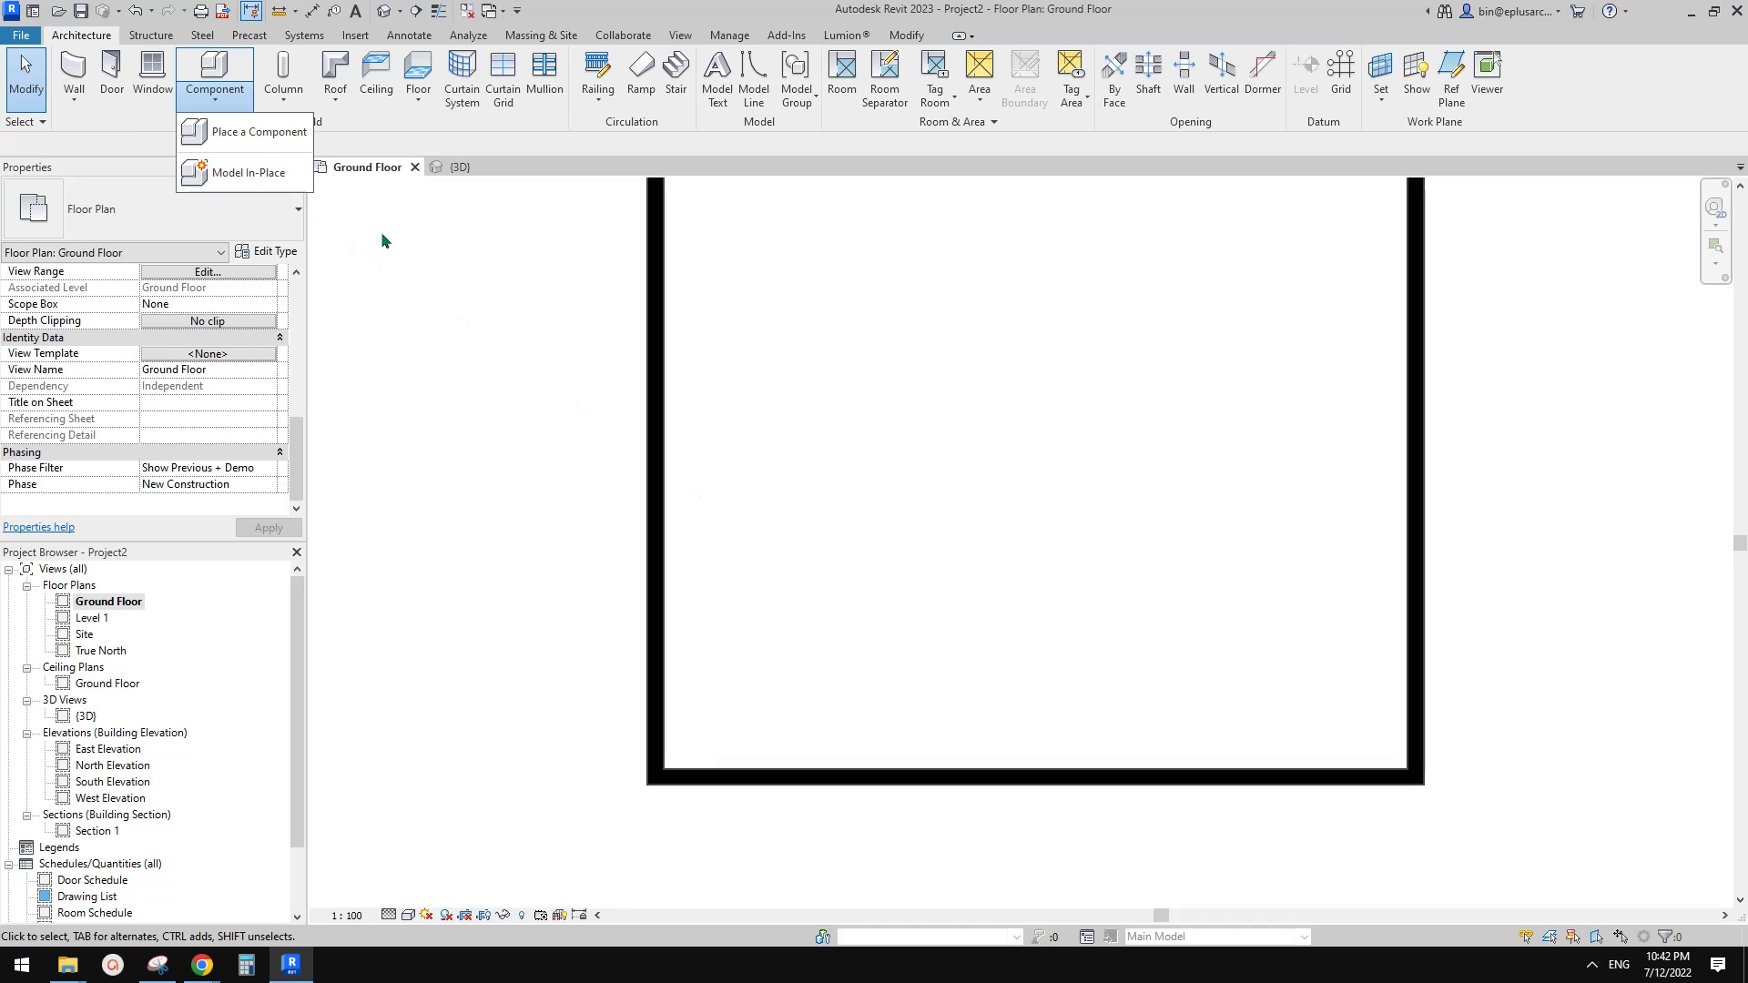
click(248, 174)
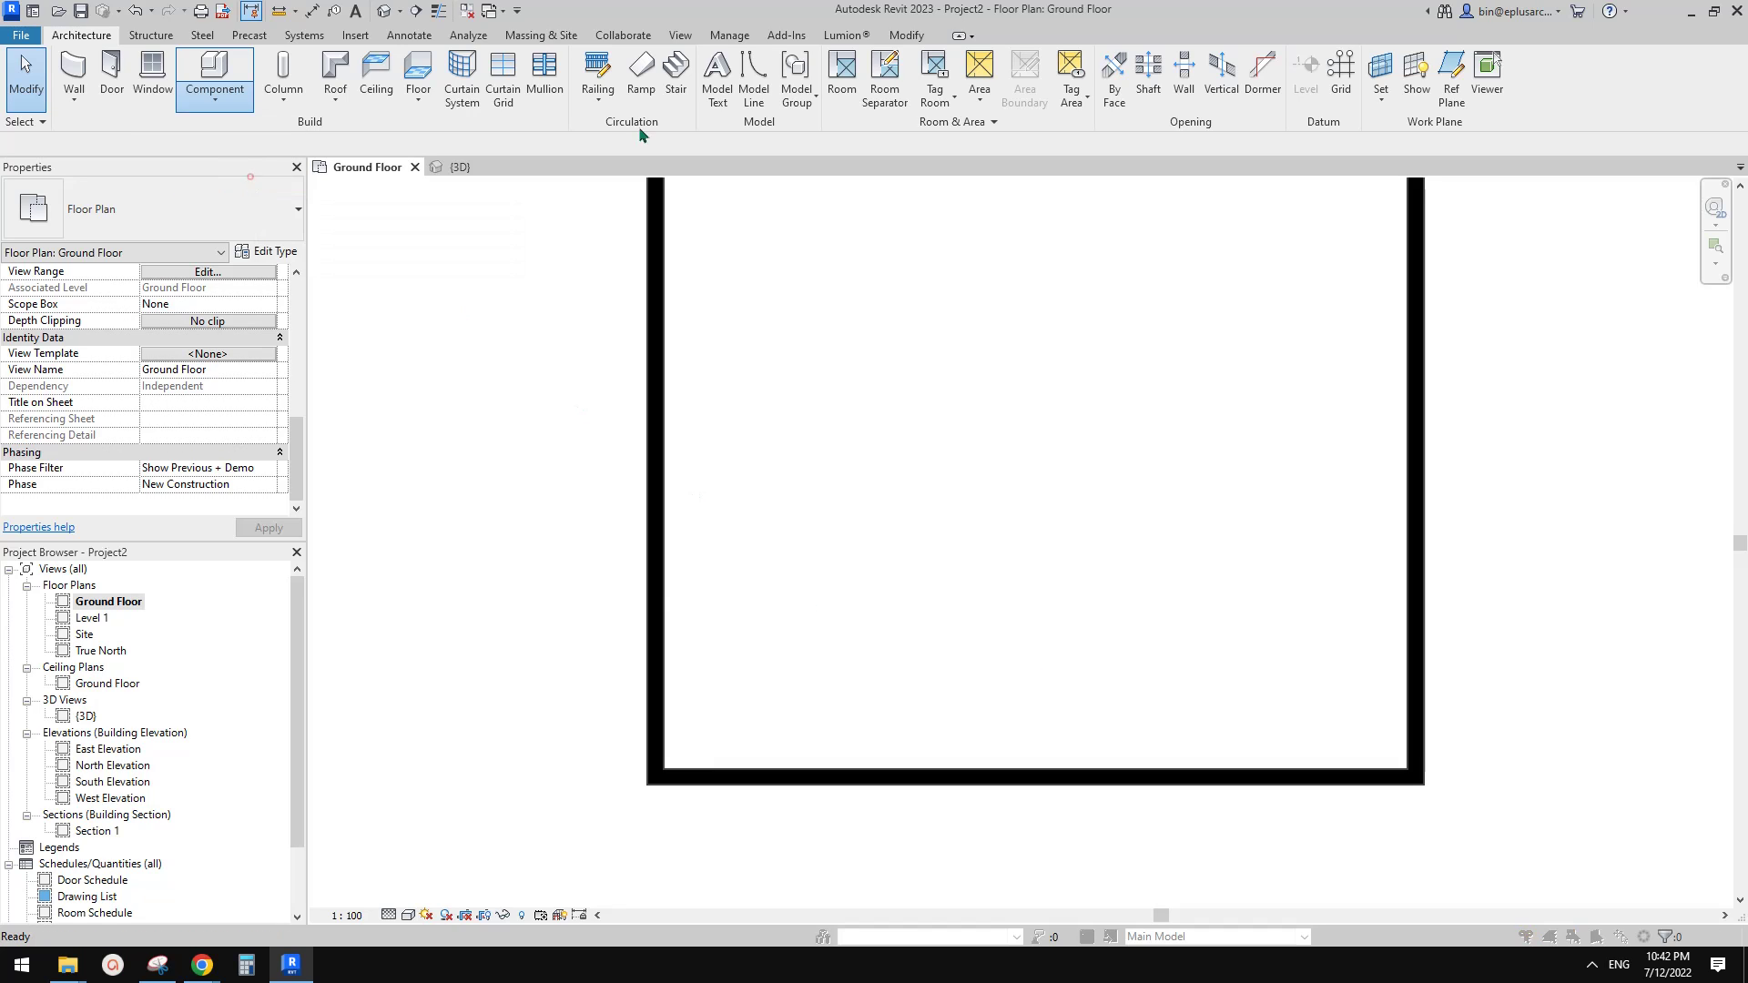
click(733, 324)
click(849, 593)
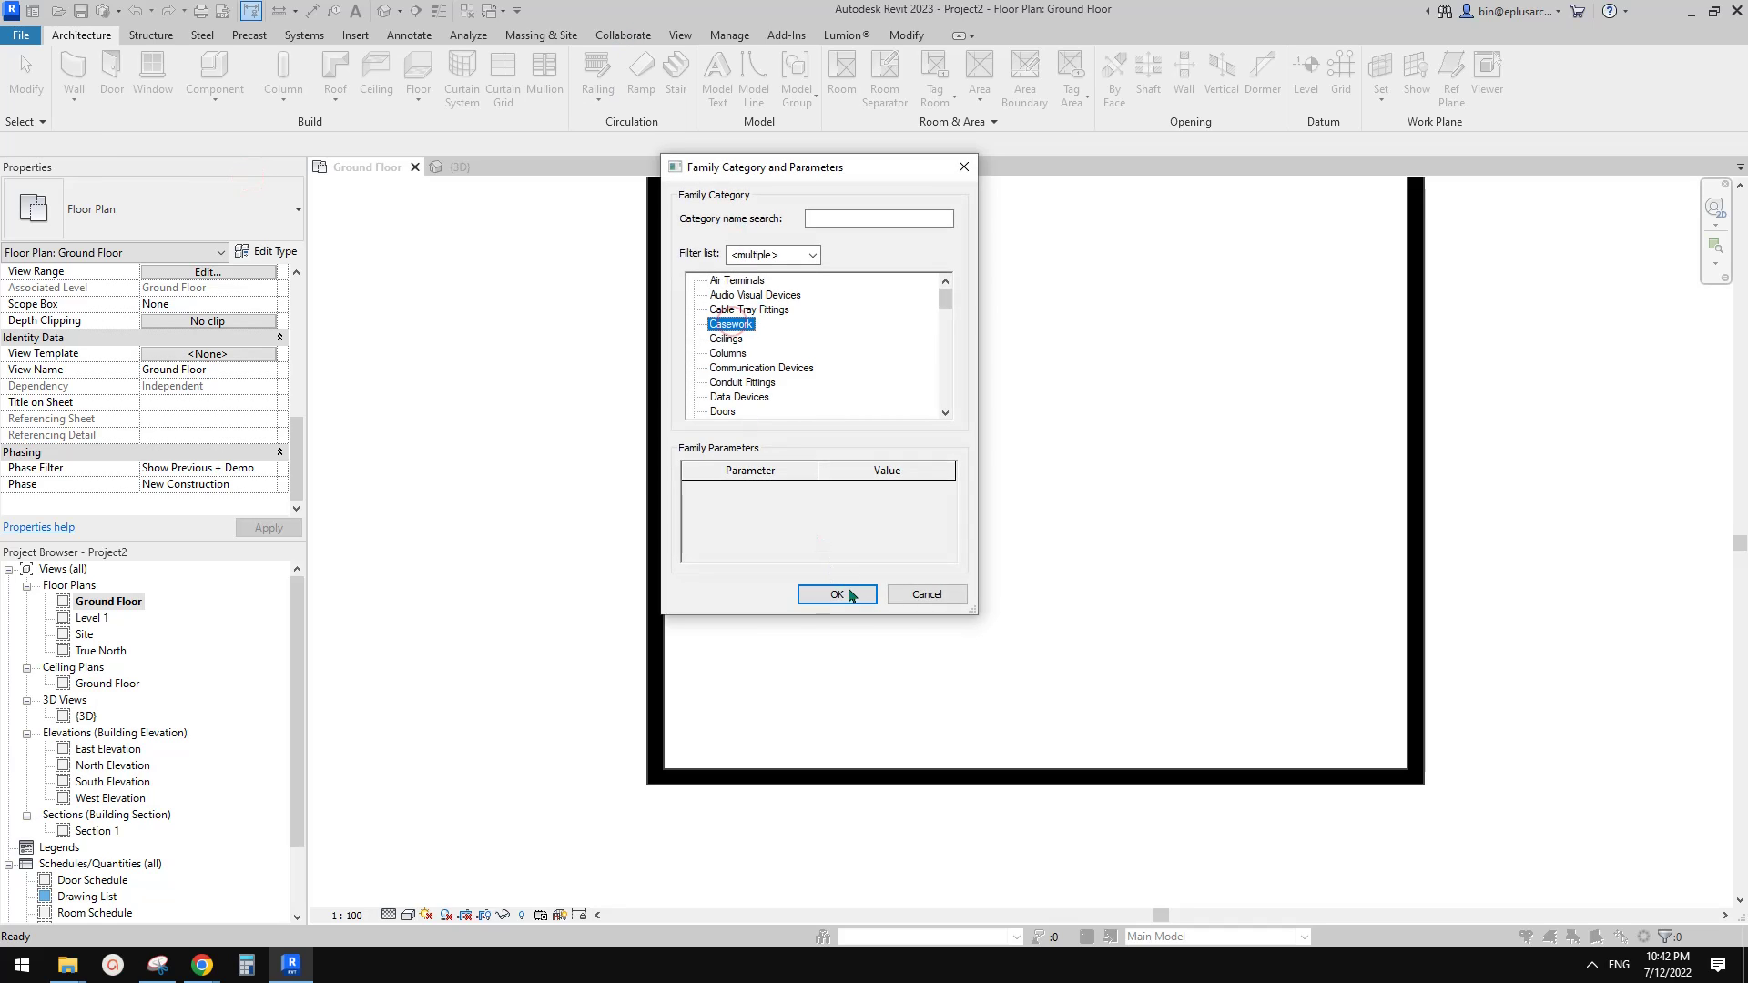
click(777, 464)
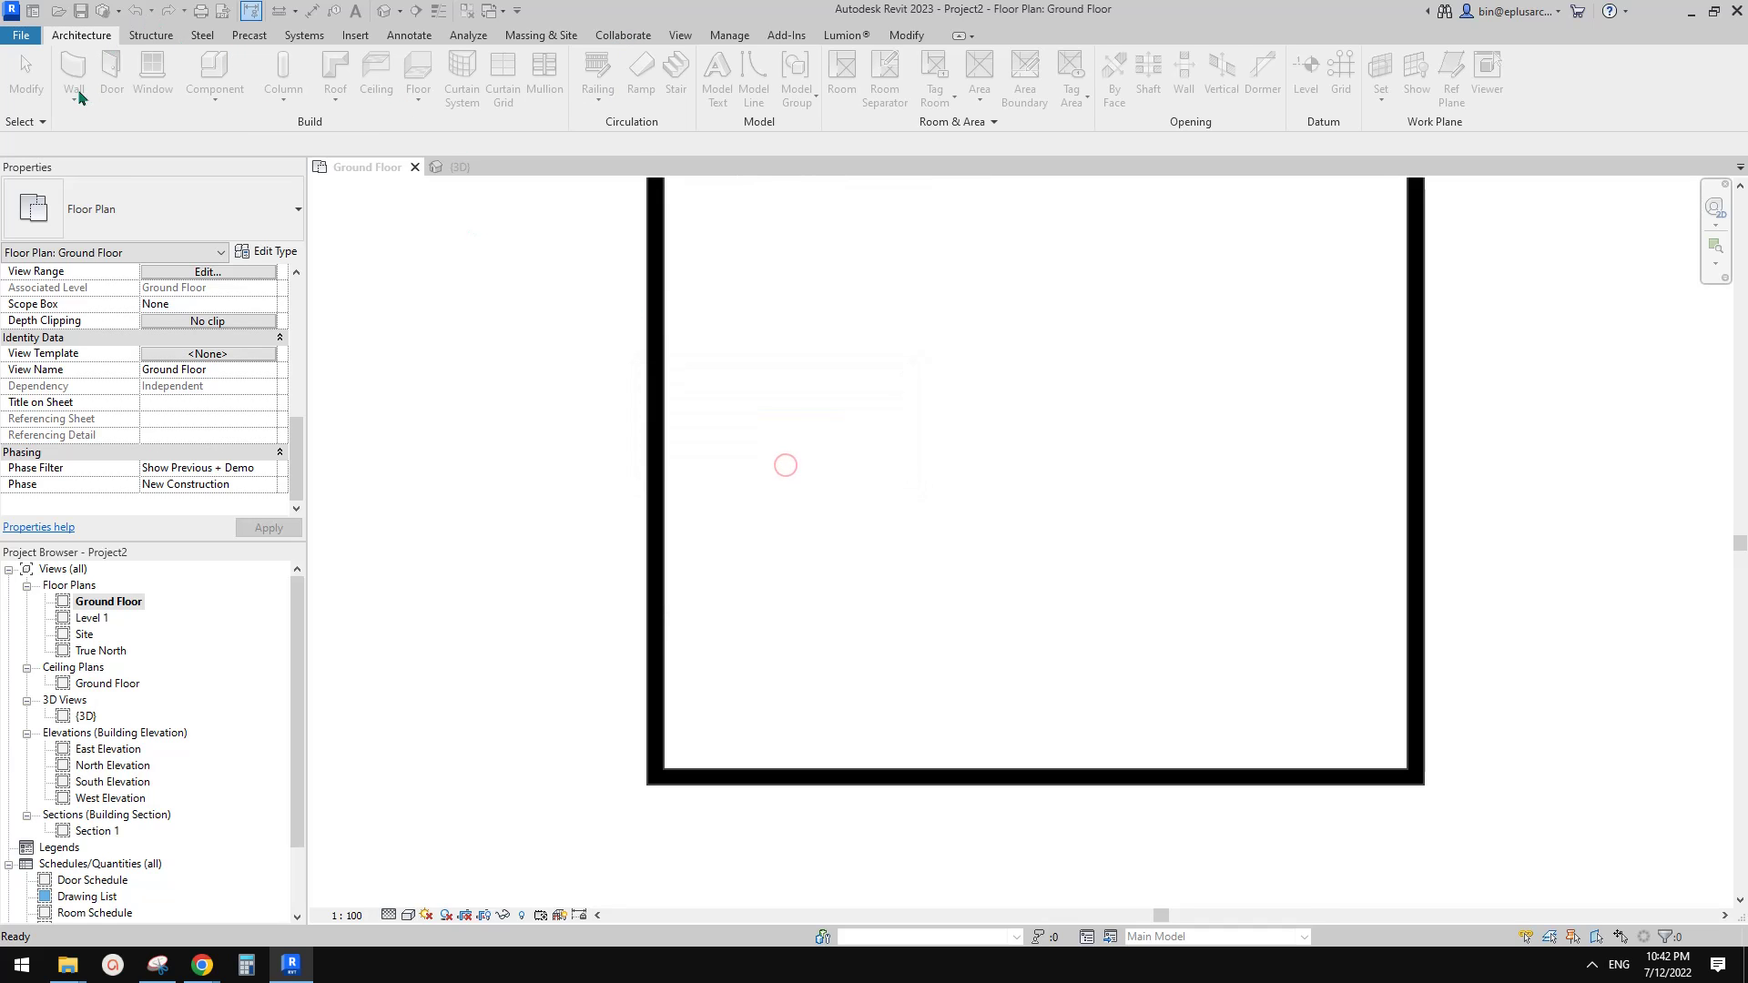
Step: Sketch a rectangular extrusion profile 12600 mm long inside the room, spanning the full length of the lower wall
click(154, 71)
click(734, 61)
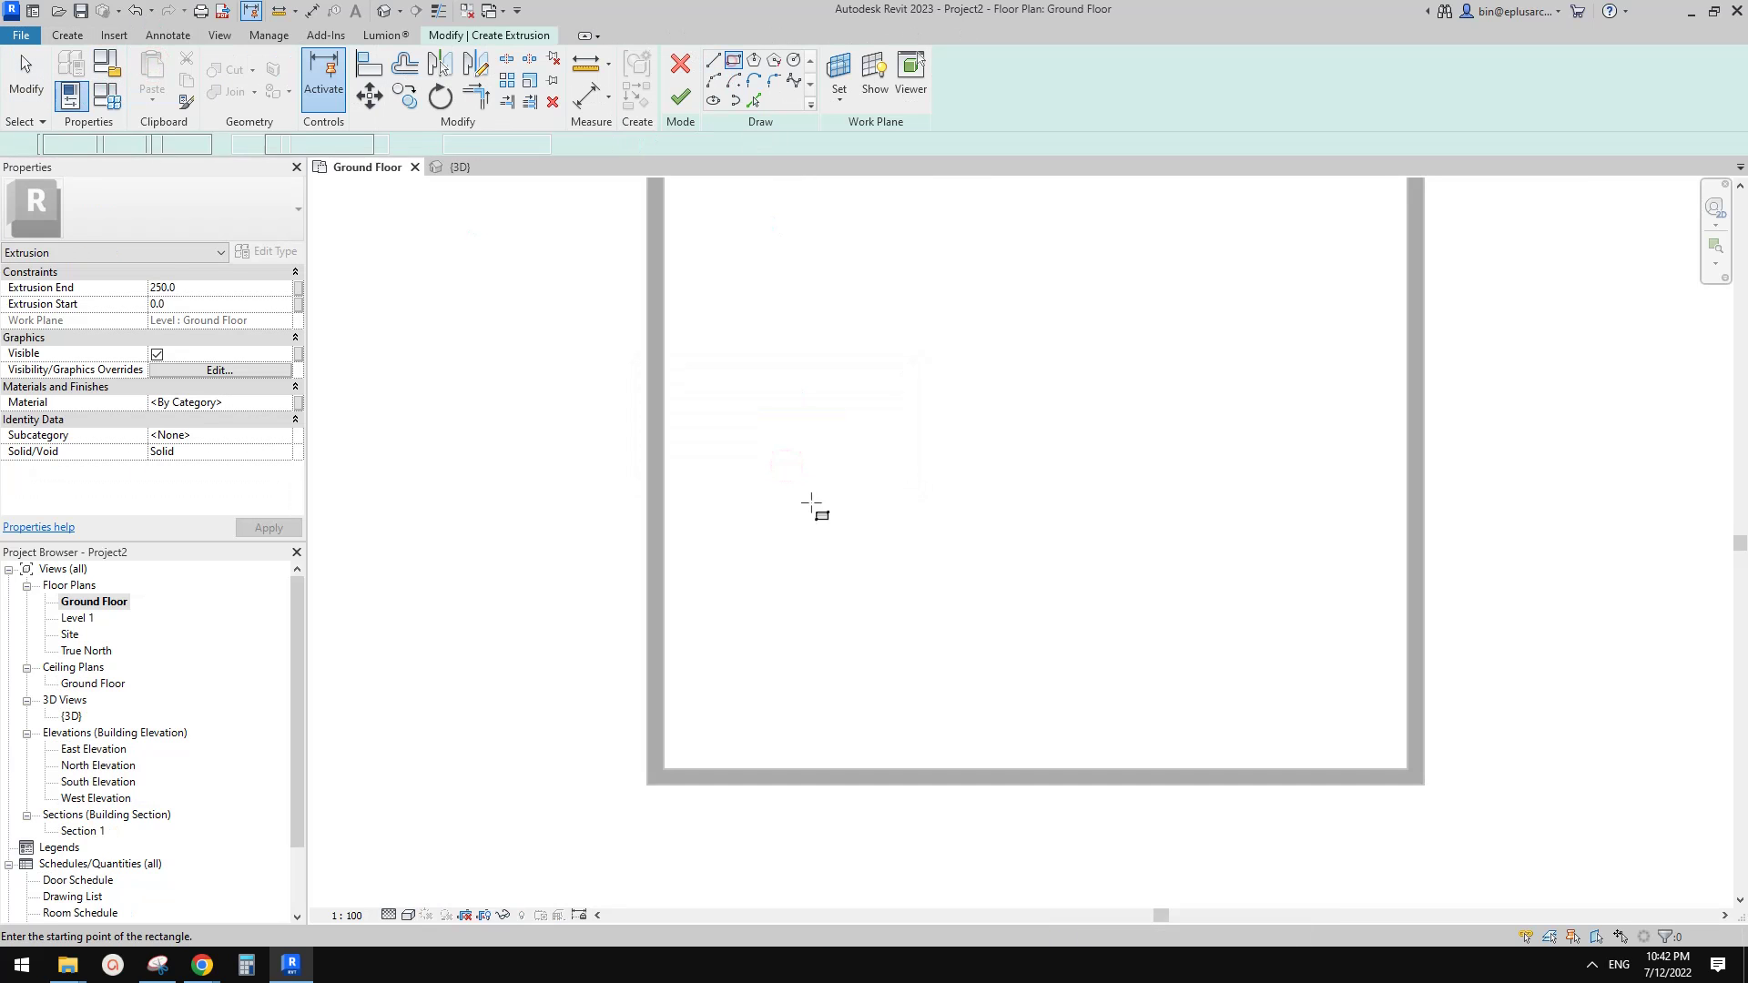
click(664, 768)
click(1407, 653)
key(Escape)
Step: Set the depth of the rectangular casework profile to 600 mm from the lower wall's inner face
click(1302, 666)
click(1439, 726)
text(6)
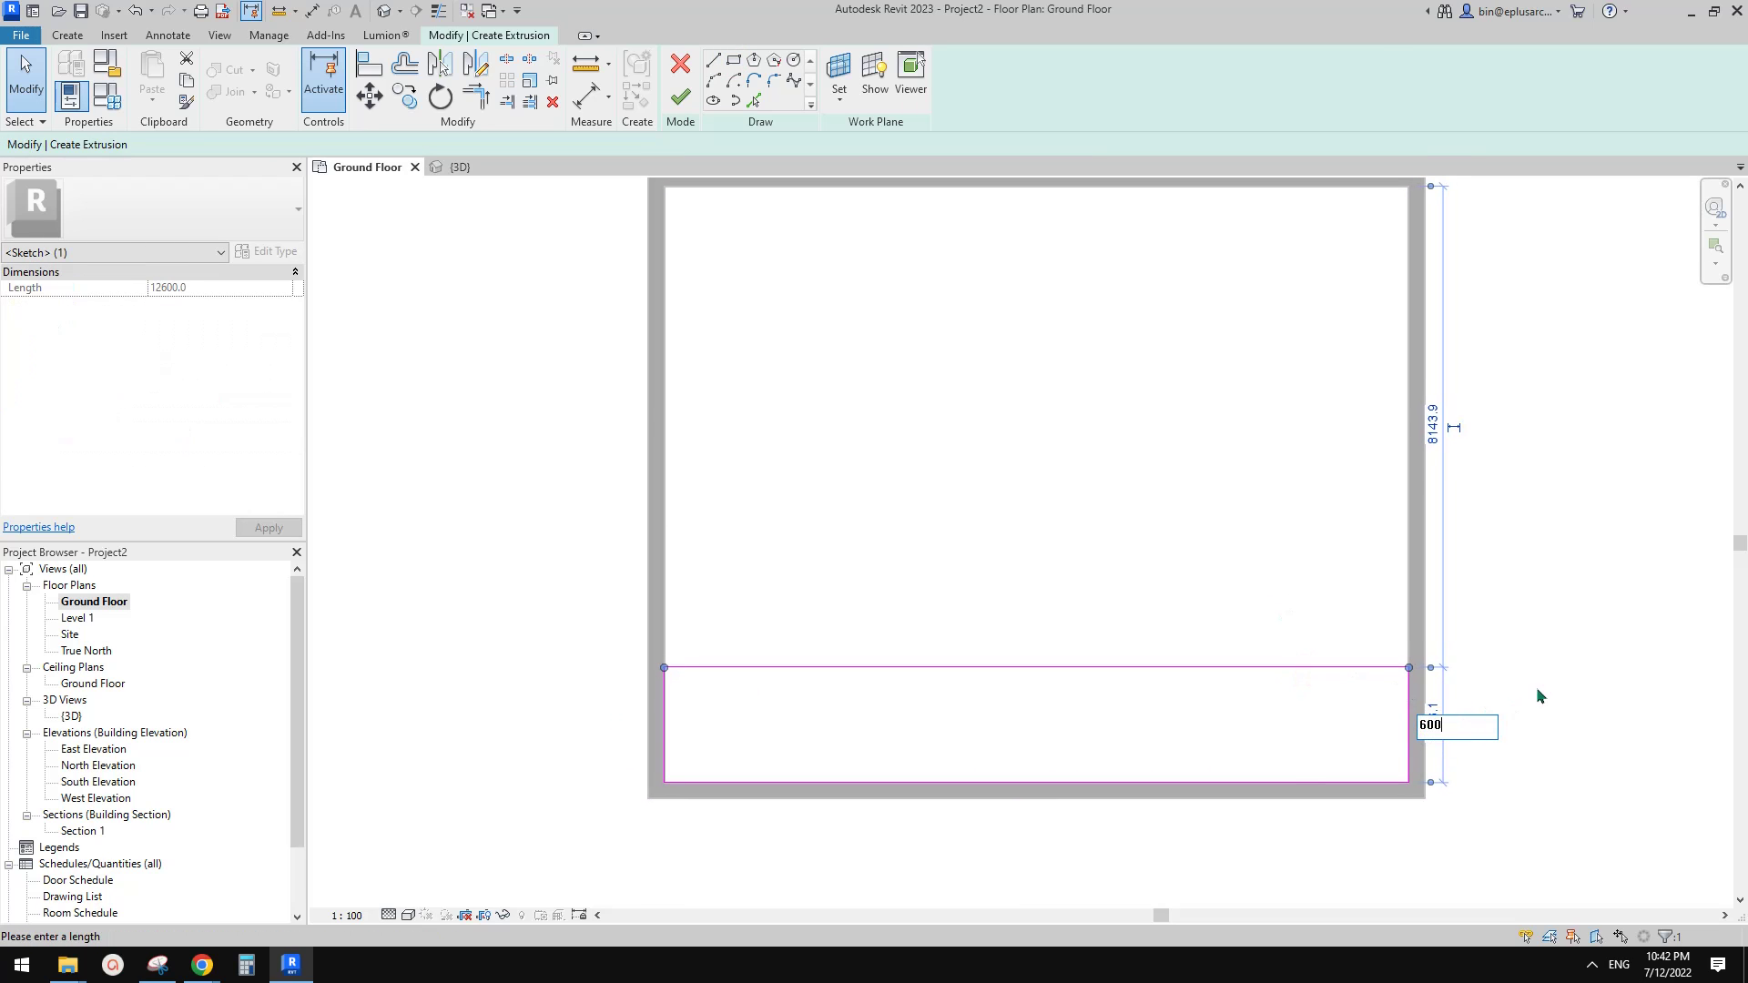
text(00)
key(Return)
scroll(1209, 734, up, 2)
key(Escape)
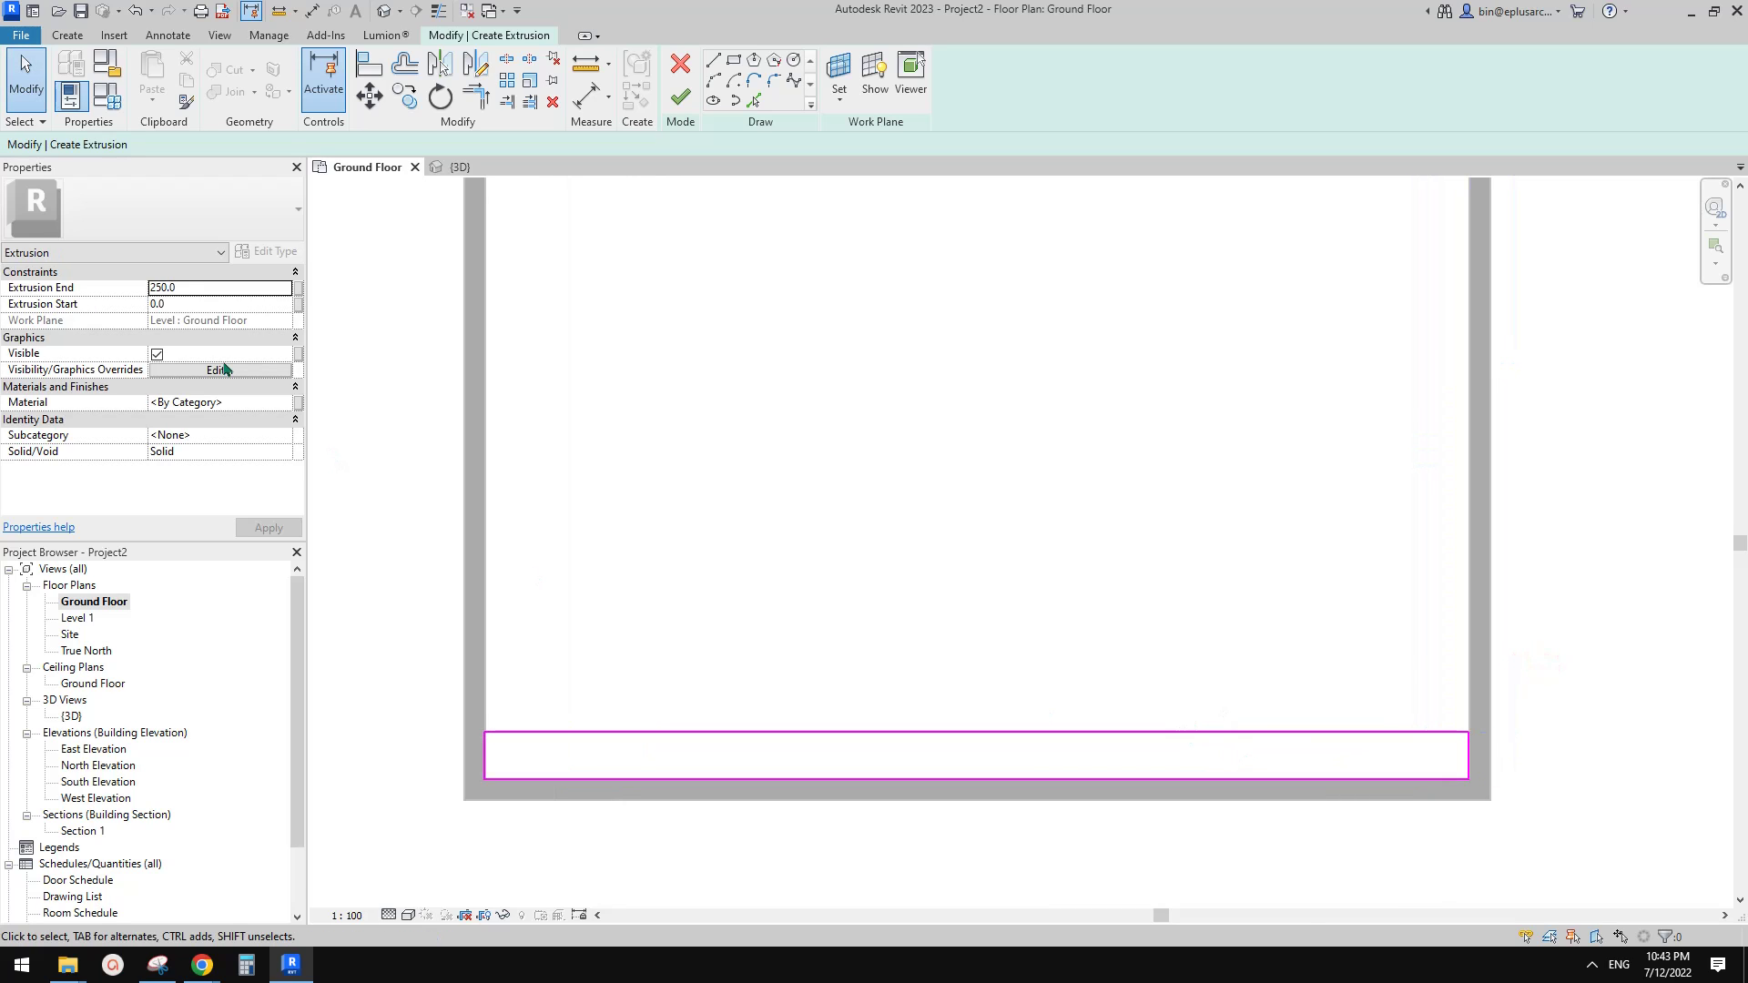
Step: Set the extrusion end to 900 mm, then finish the extrusion and the in-place casework model
click(218, 289)
text(900)
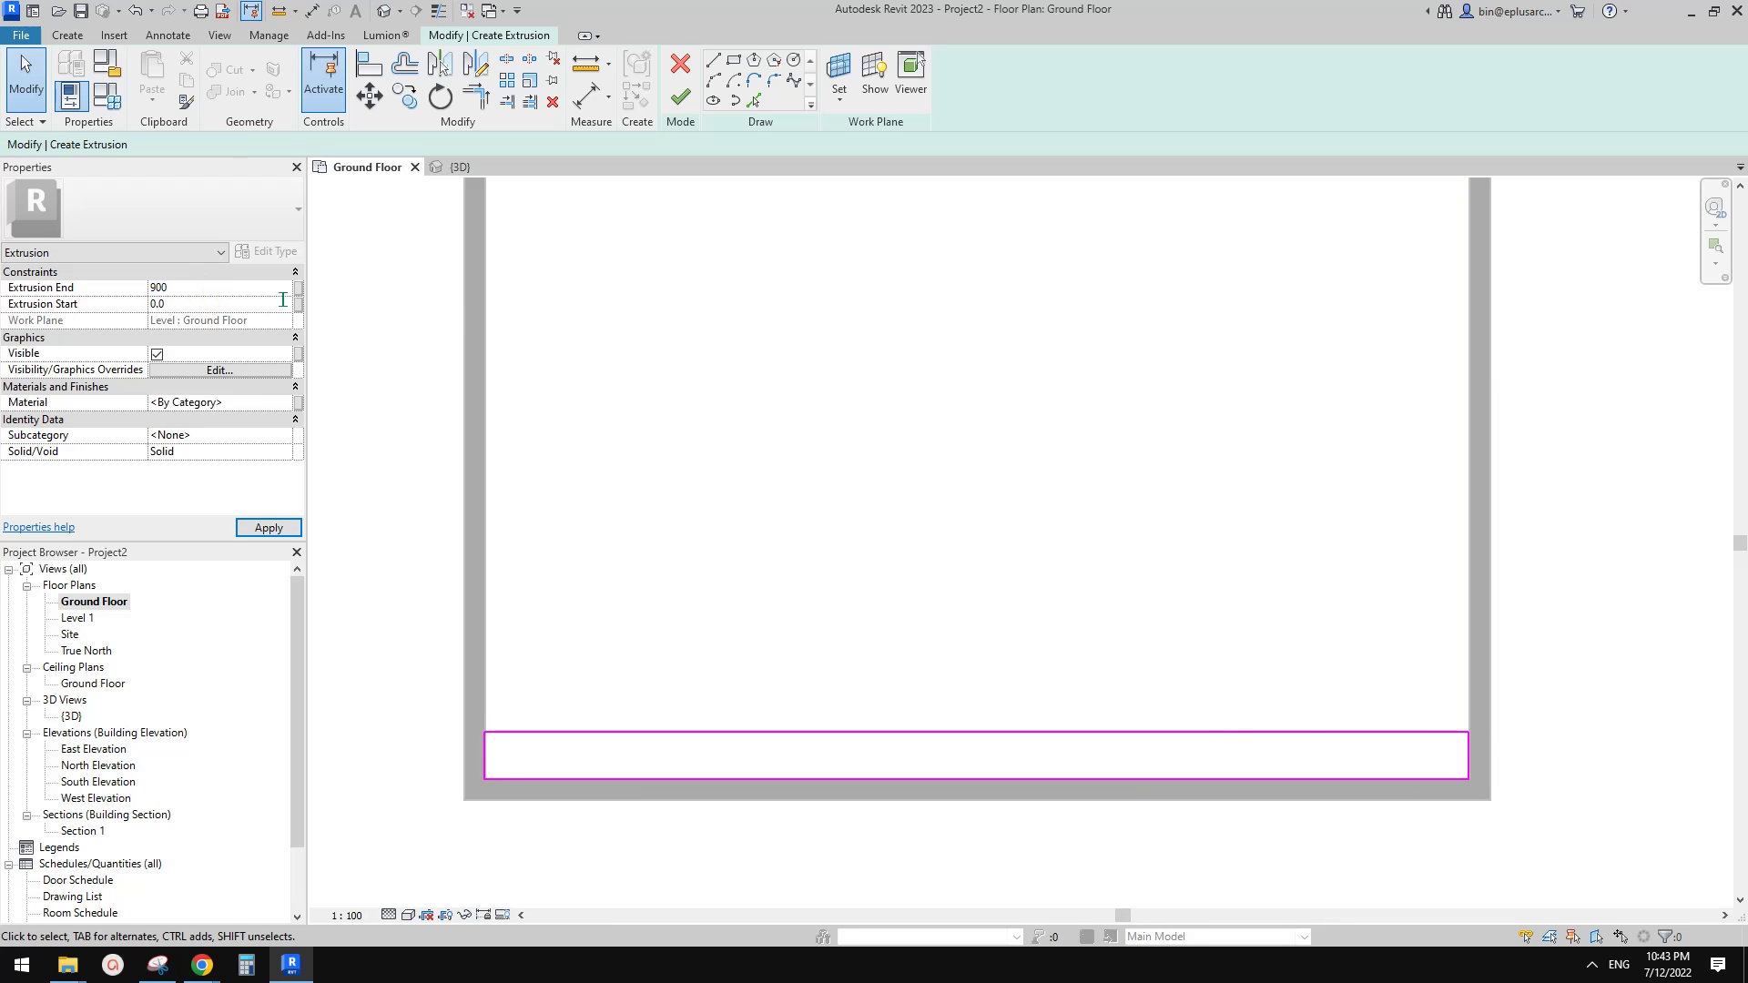
key(Return)
click(680, 97)
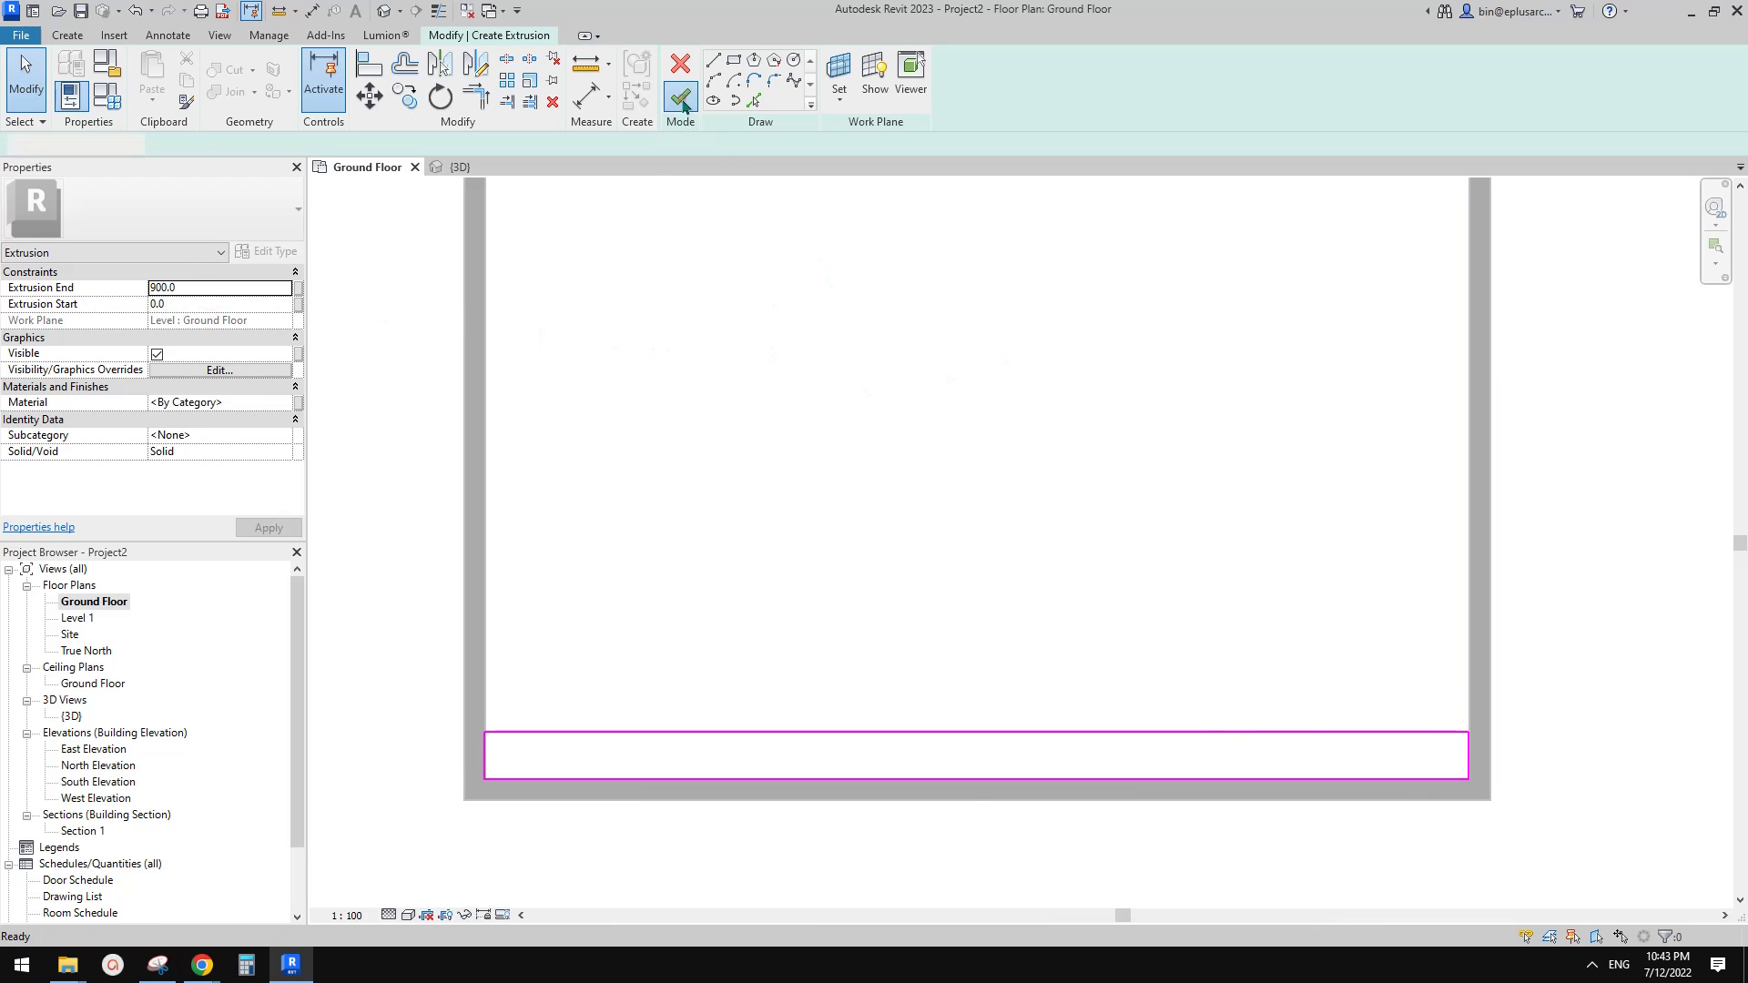
scroll(1068, 434, down, 1)
key(Escape)
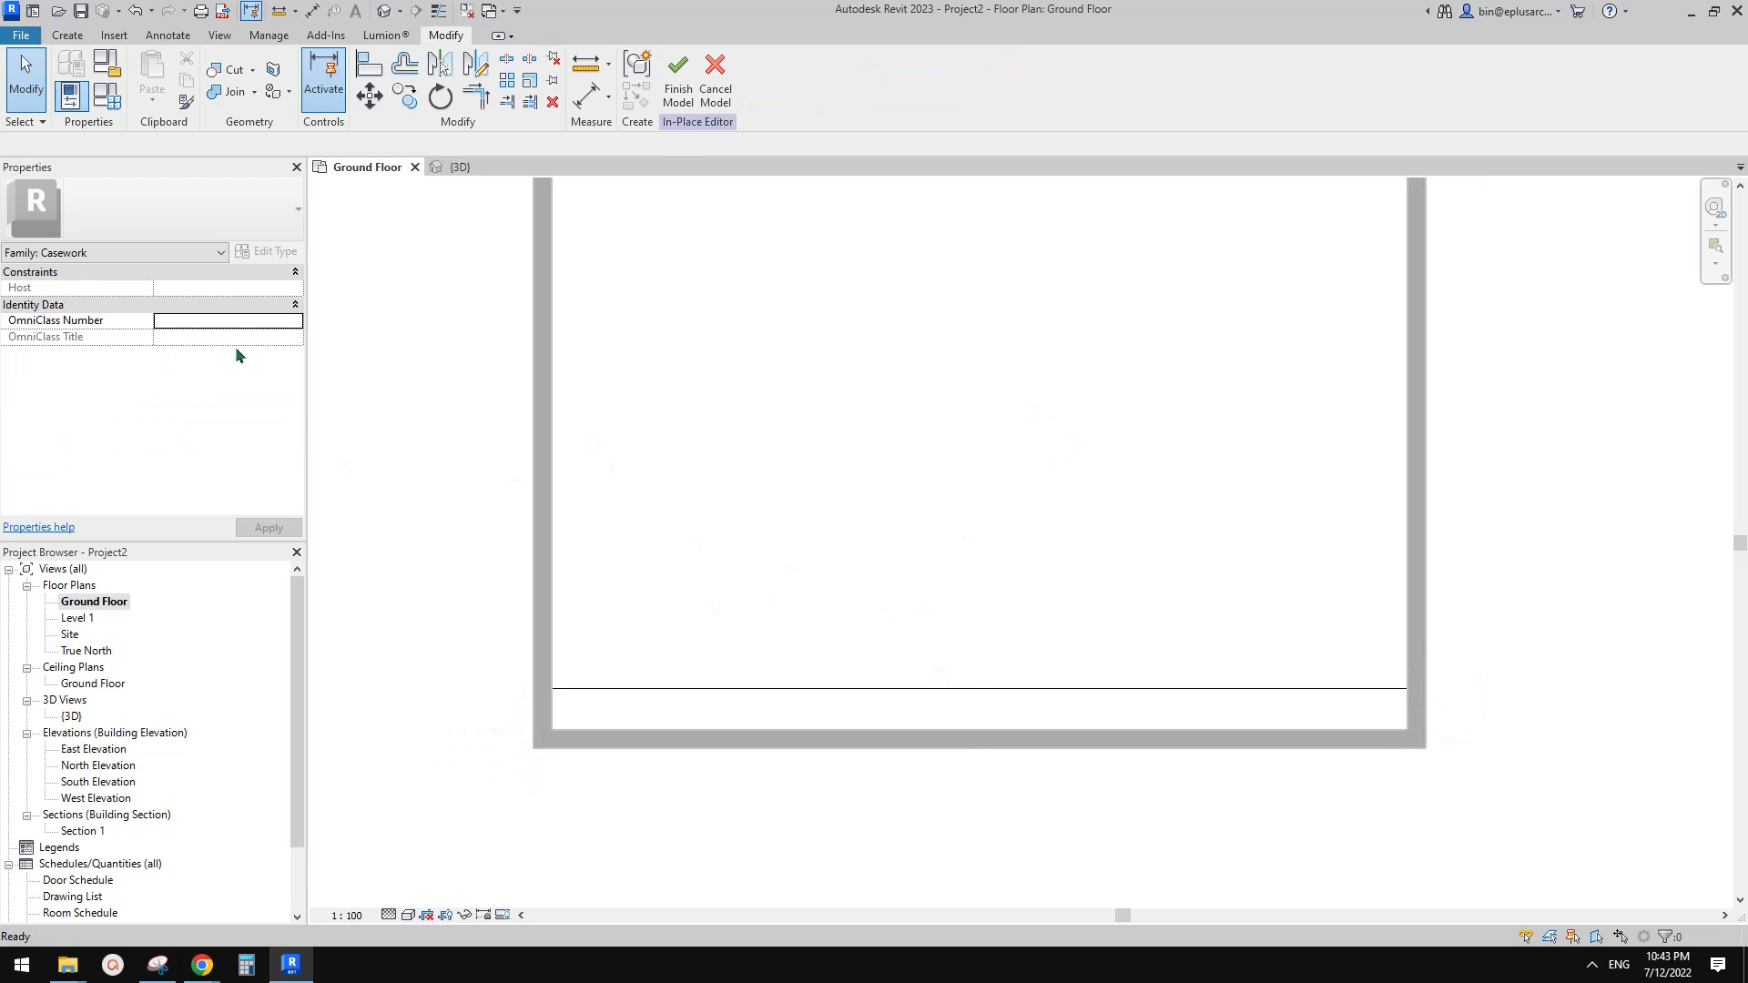
click(678, 75)
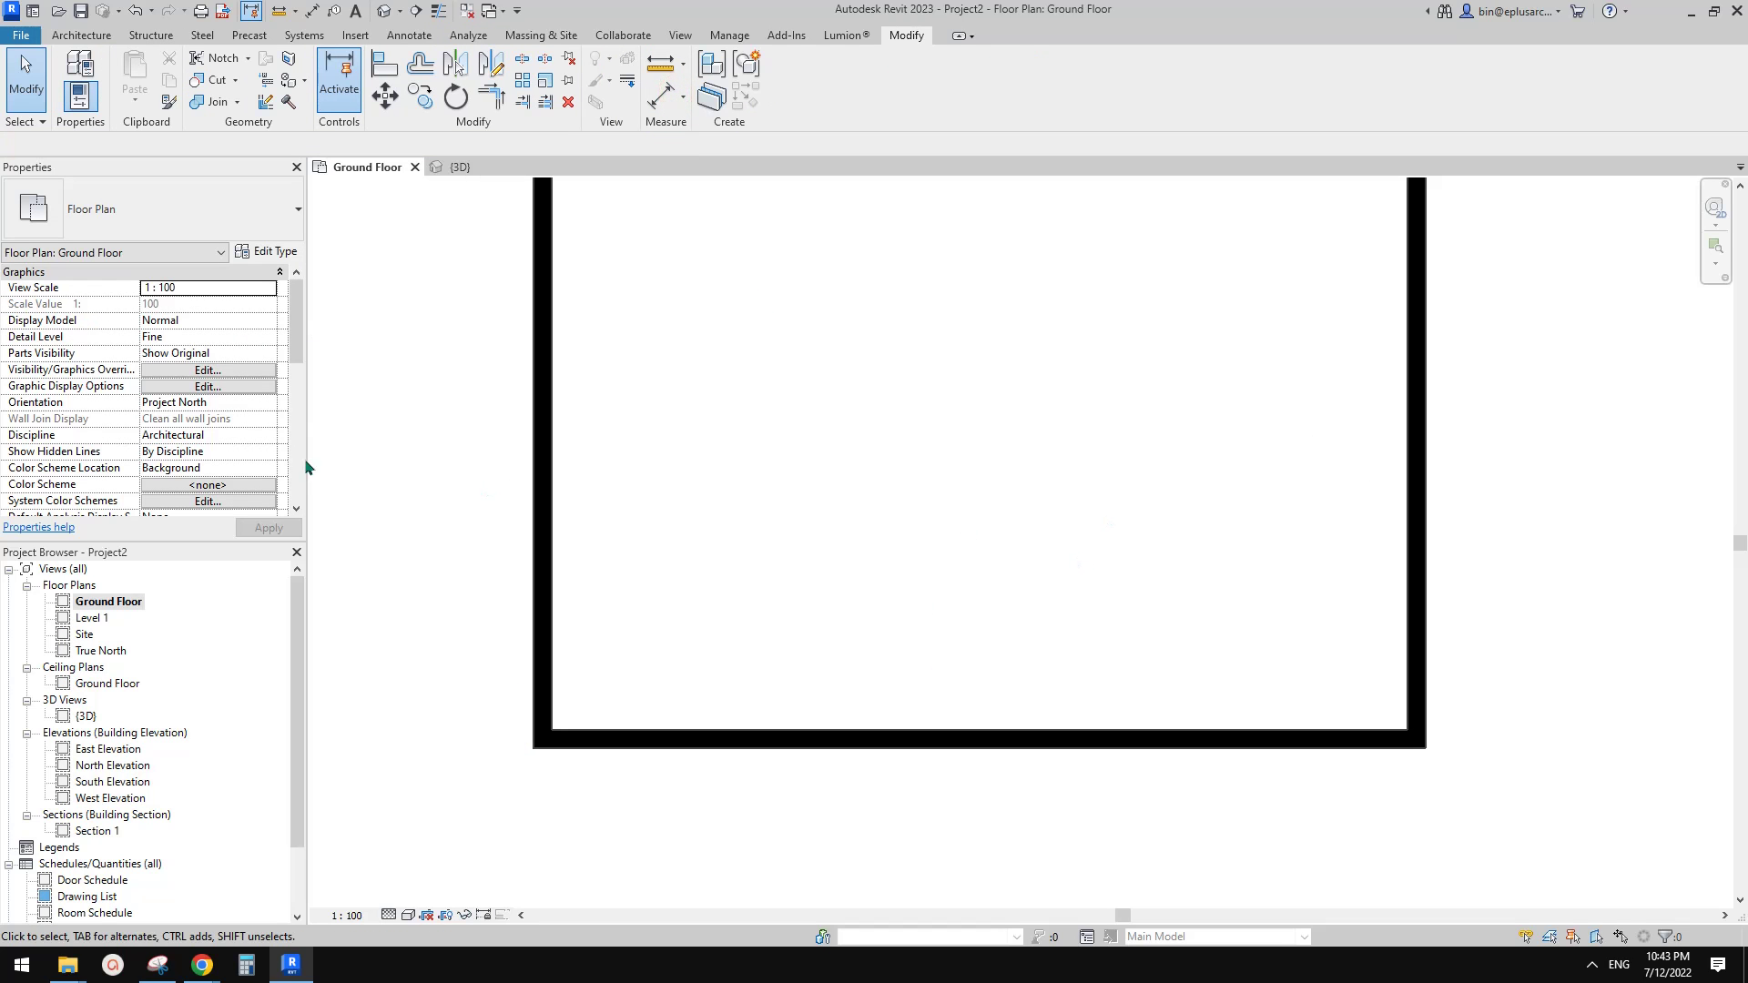
Step: Set the Ground Floor view's phase filter to Show All
scroll(206, 461, down, 10)
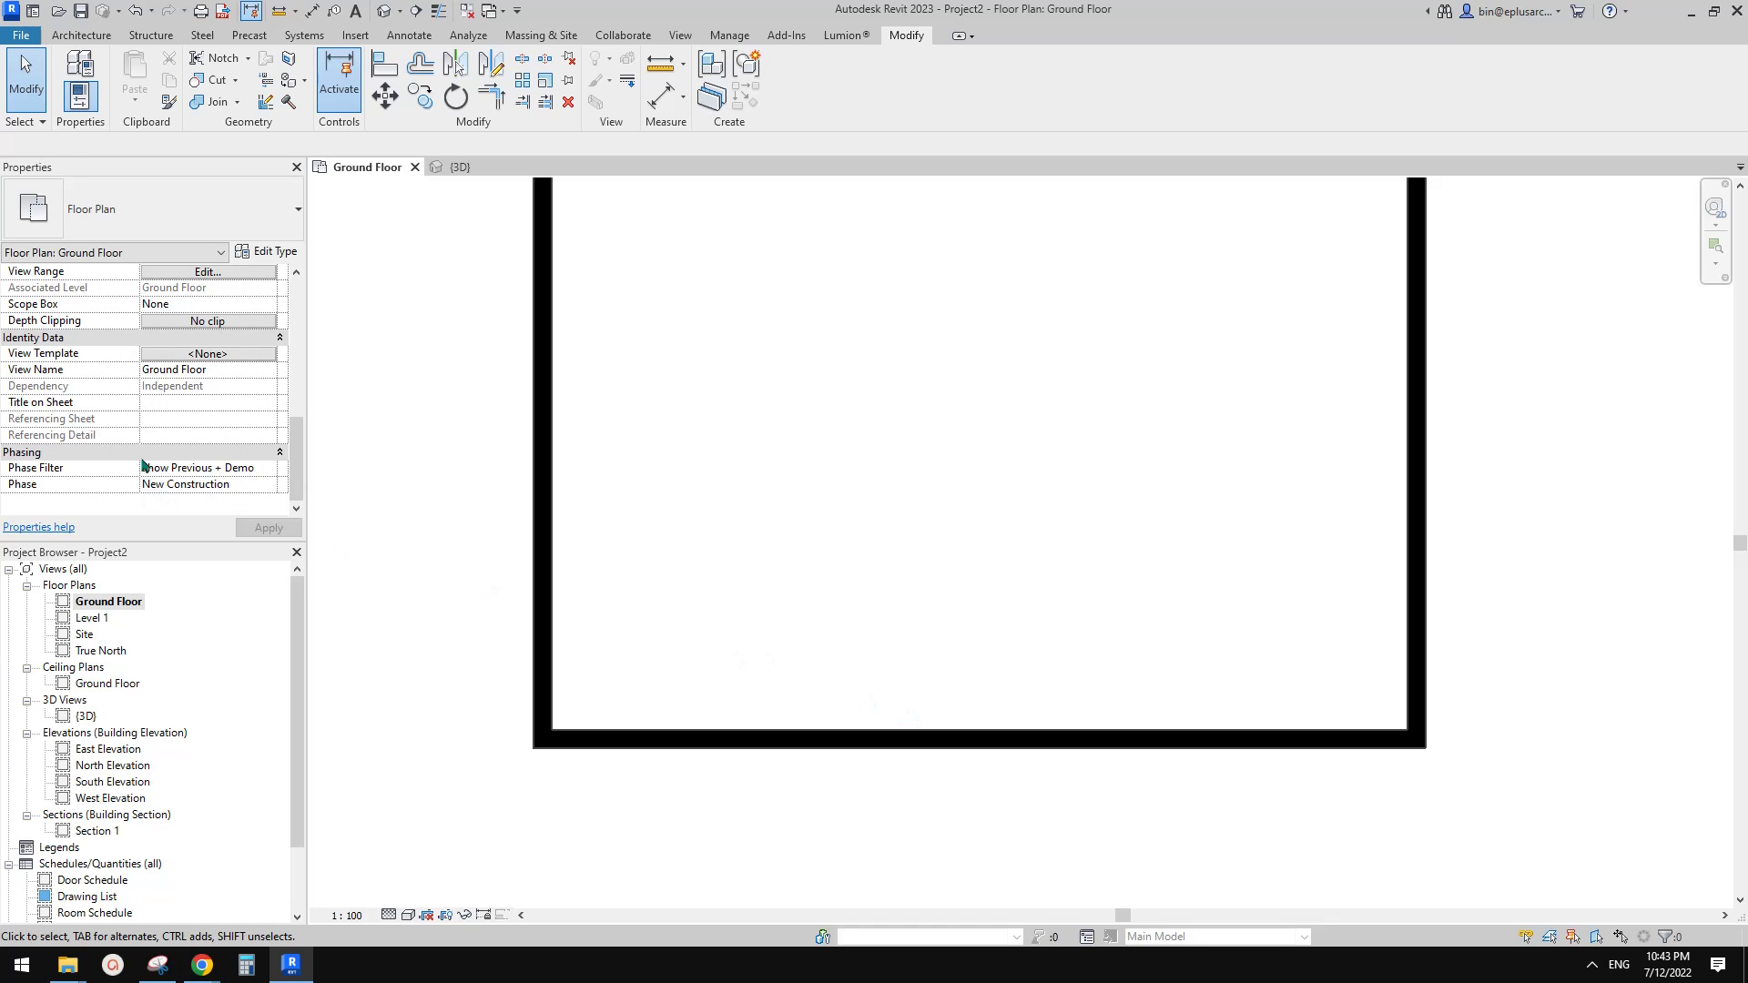
scroll(915, 639, down, 2)
scroll(880, 638, up, 2)
middle_drag(833, 676, 839, 695)
middle_drag(985, 680, 983, 682)
click(268, 468)
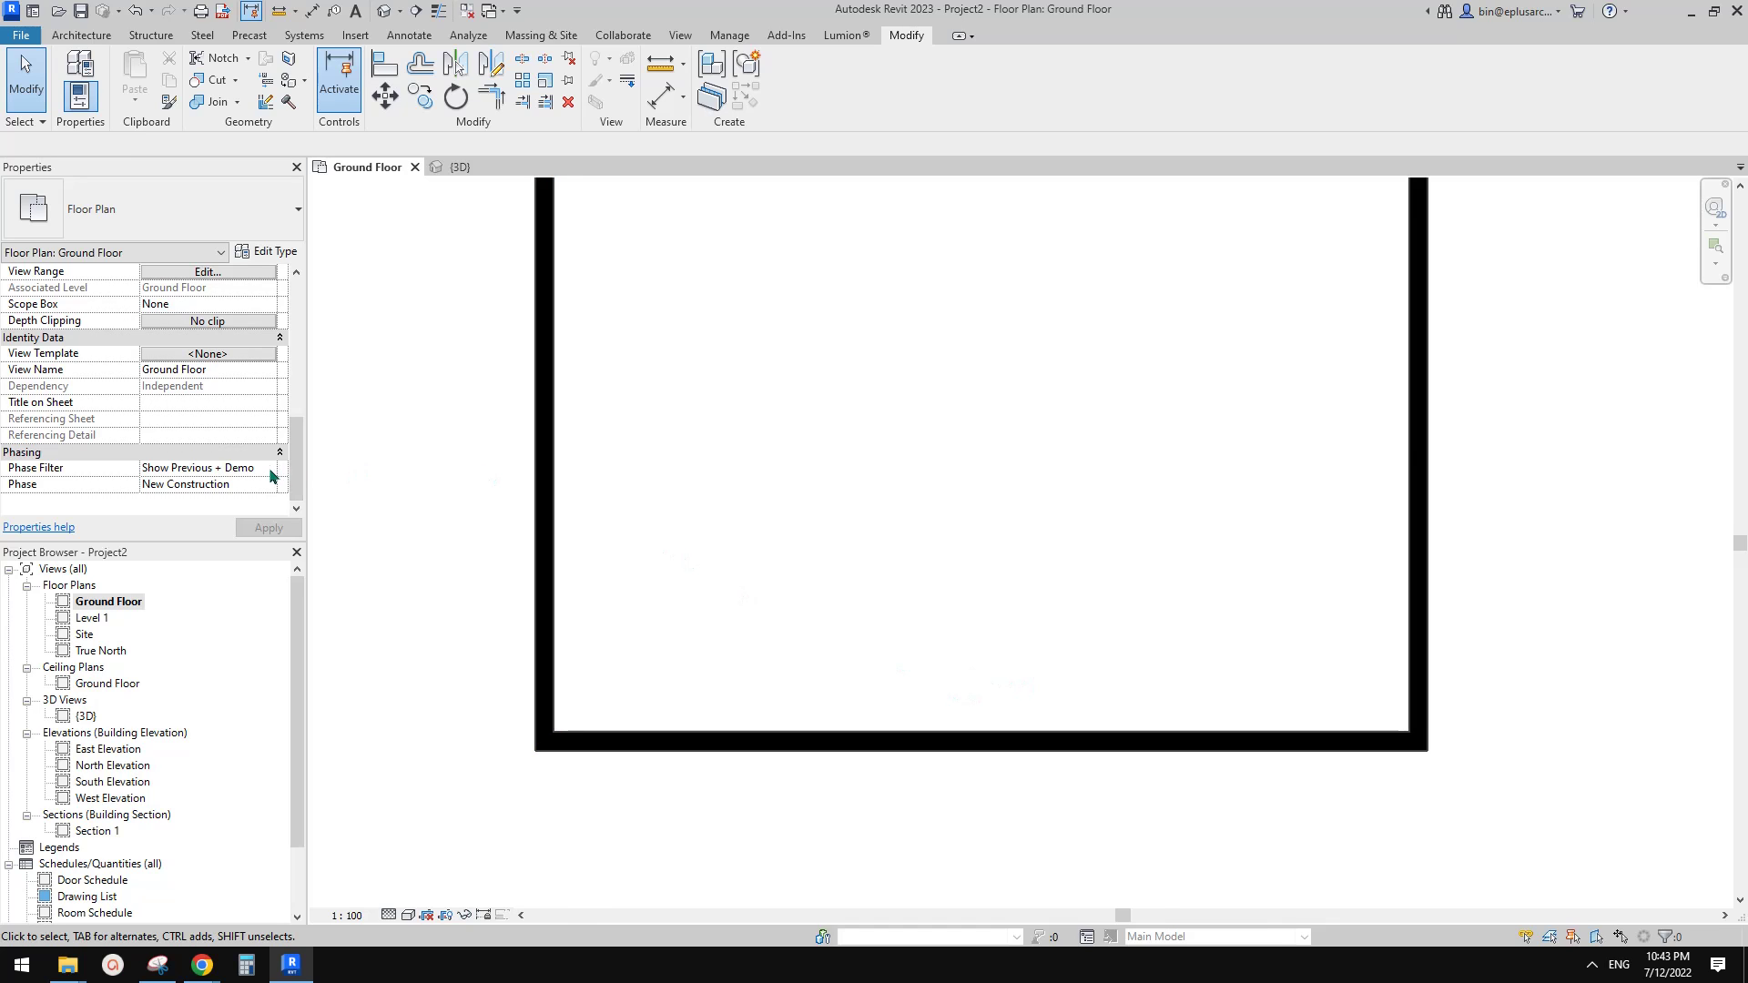
click(268, 468)
click(378, 431)
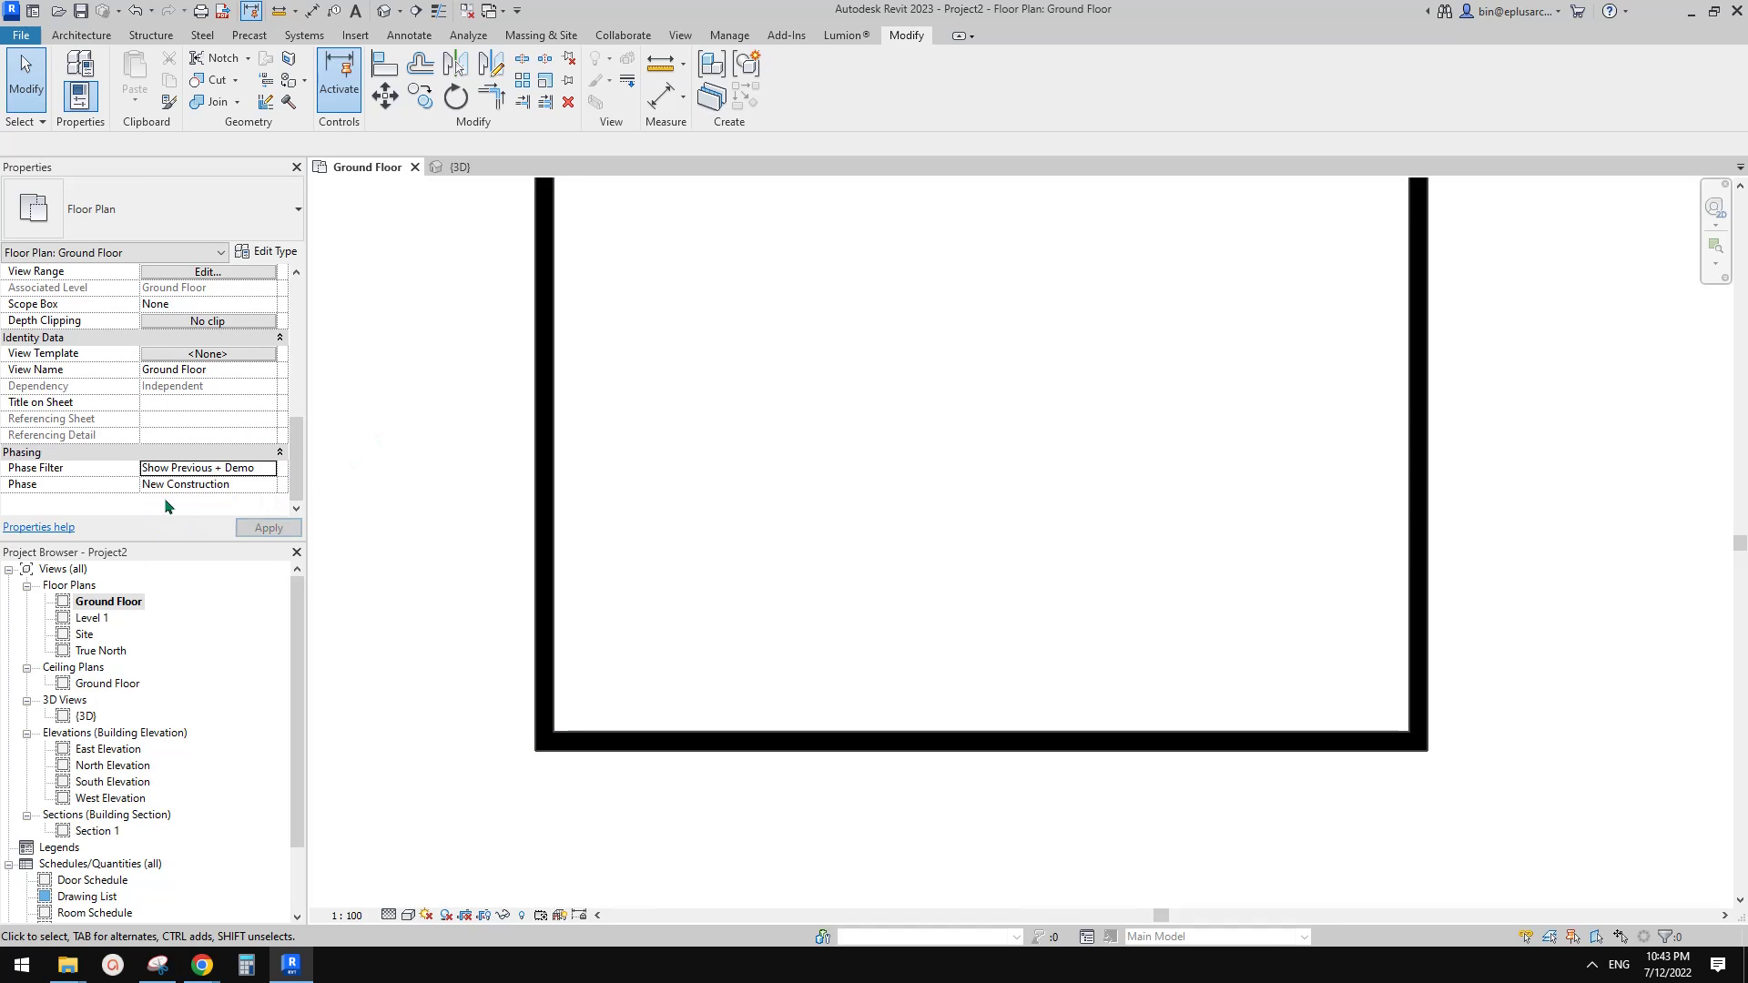
click(269, 468)
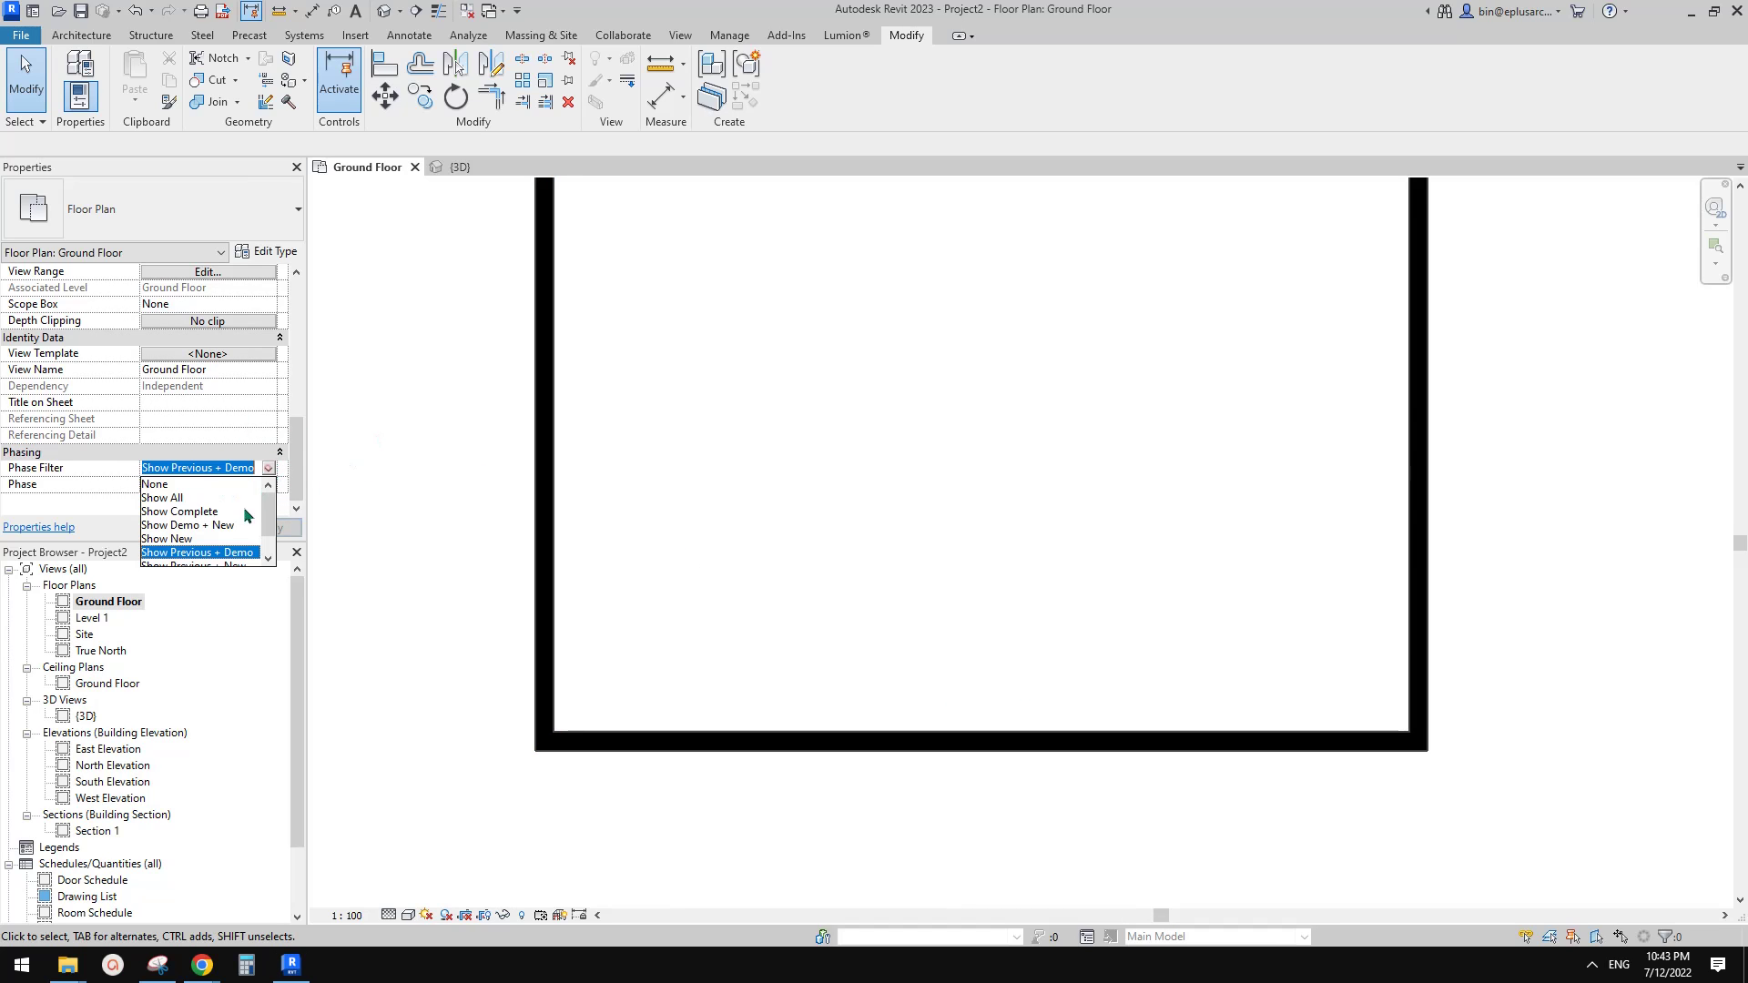
click(182, 498)
Step: Set the Phase Created of the casework along the lower wall to Existing
click(866, 692)
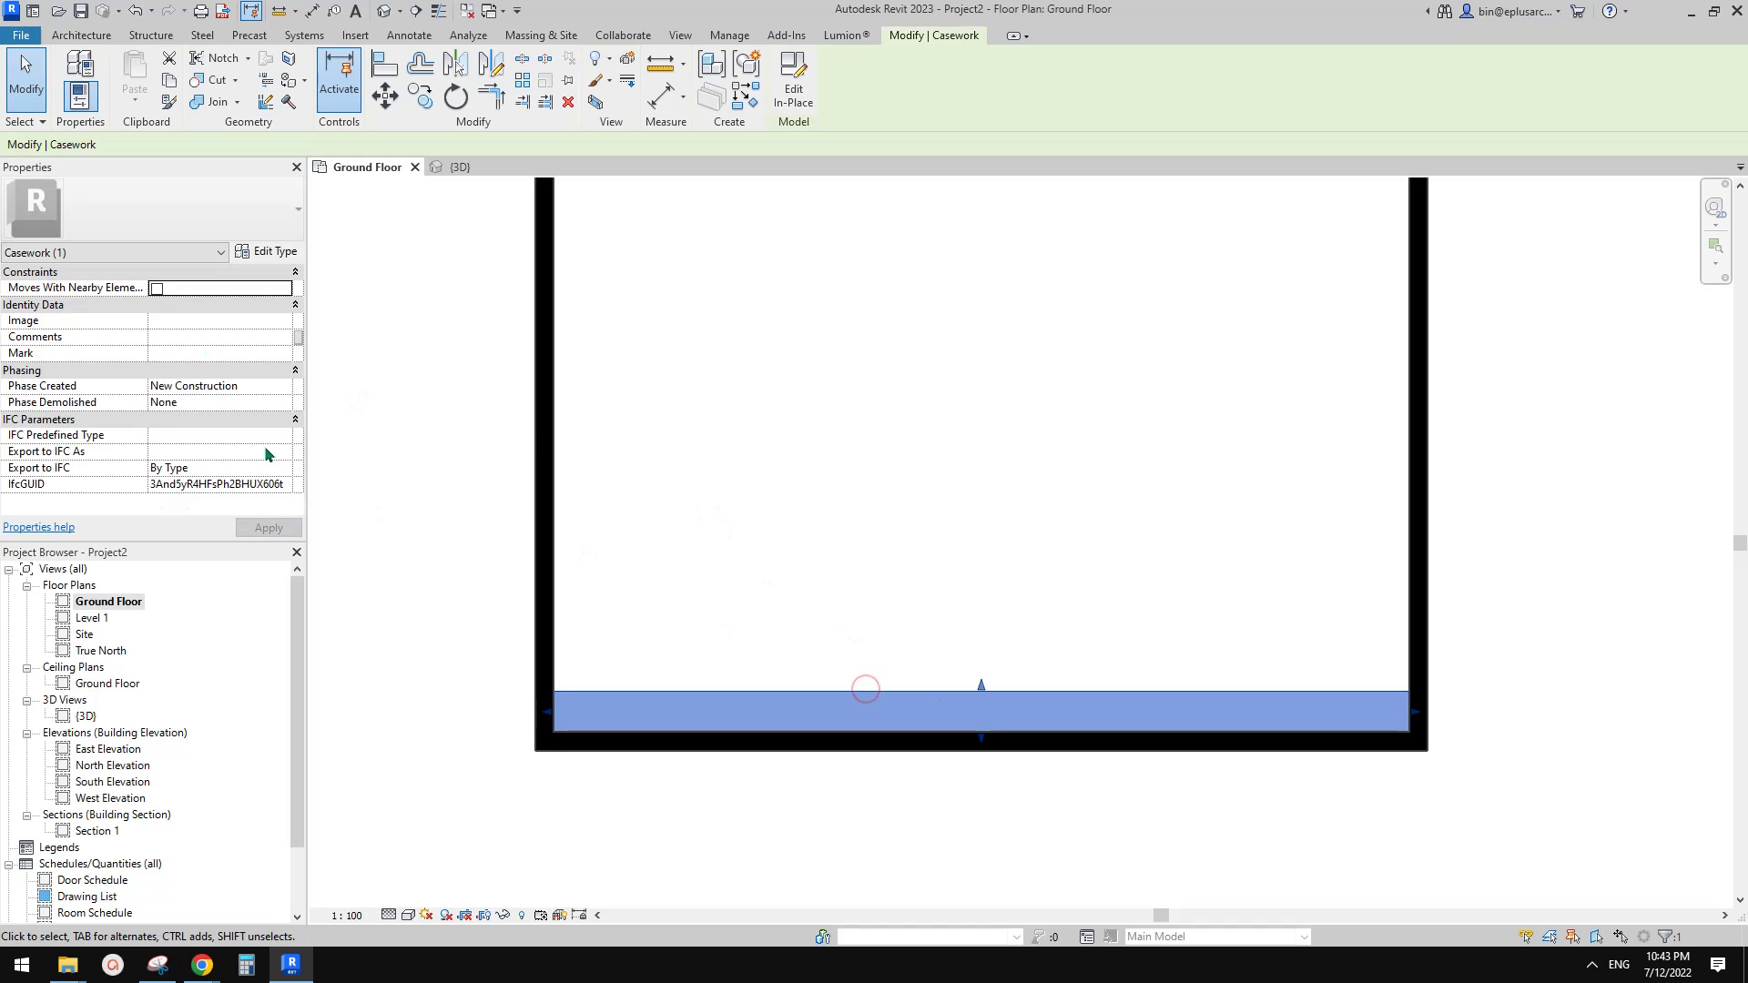
click(284, 385)
click(196, 401)
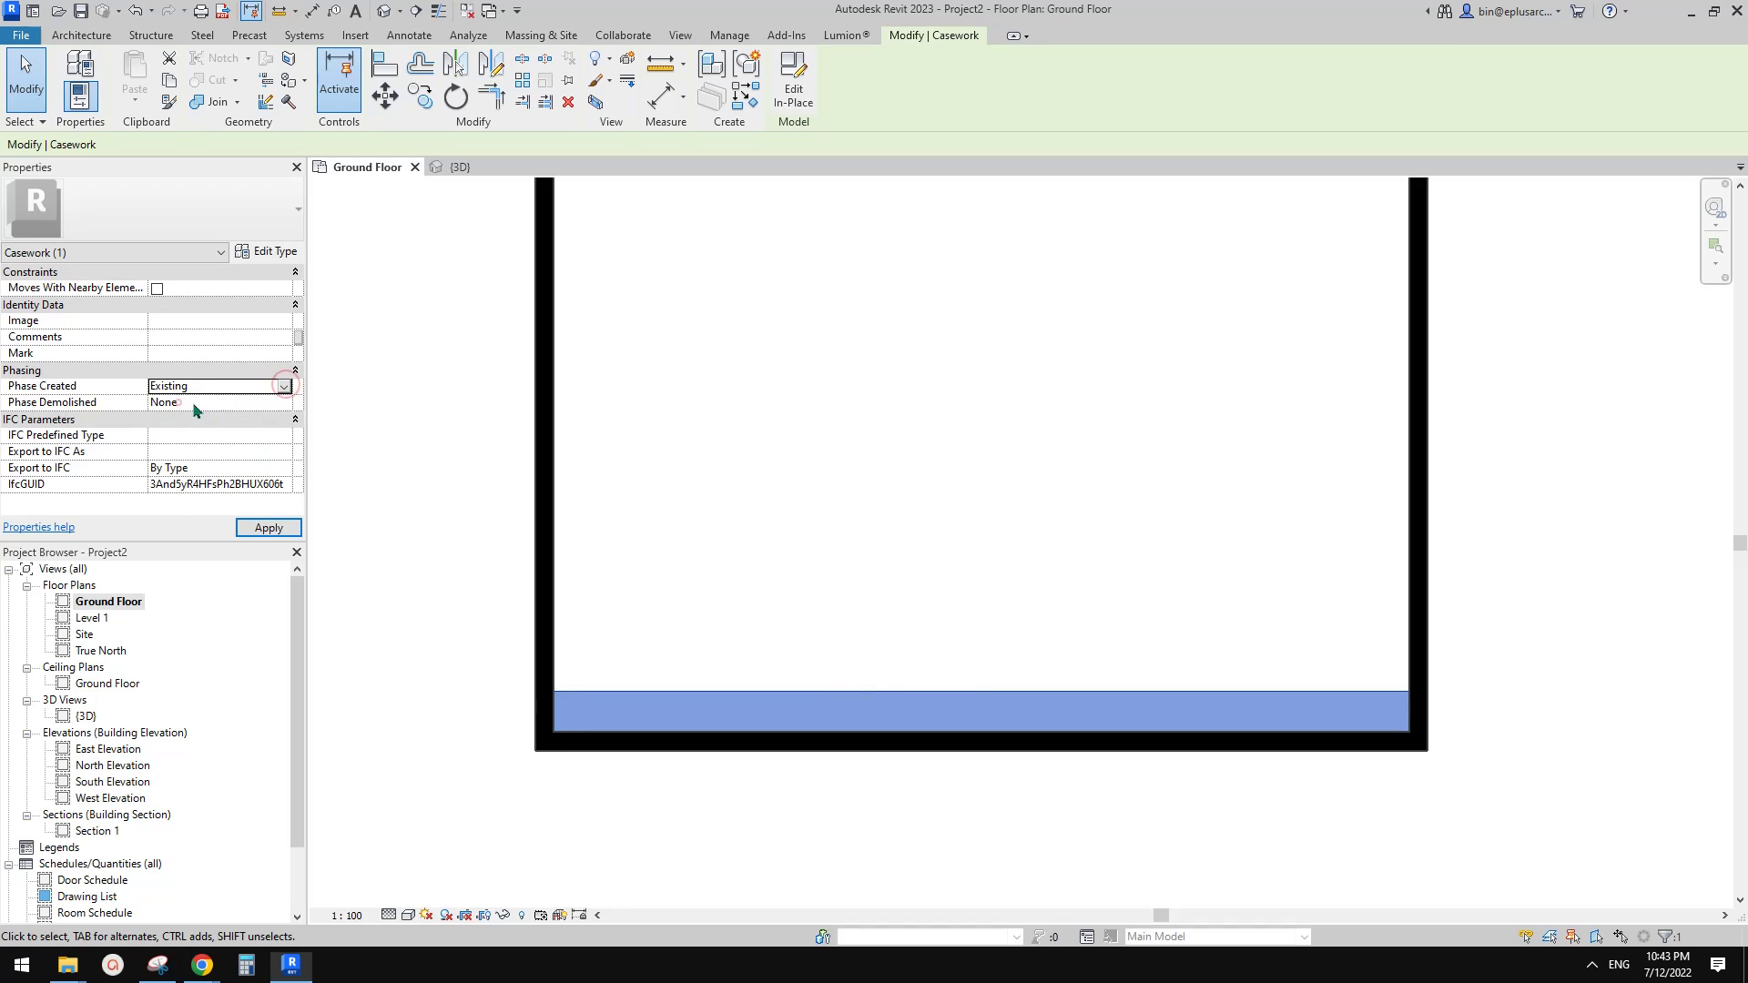
click(637, 395)
Step: Set the Ground Floor view's phase filter to Show Previous + Demo
scroll(209, 437, down, 5)
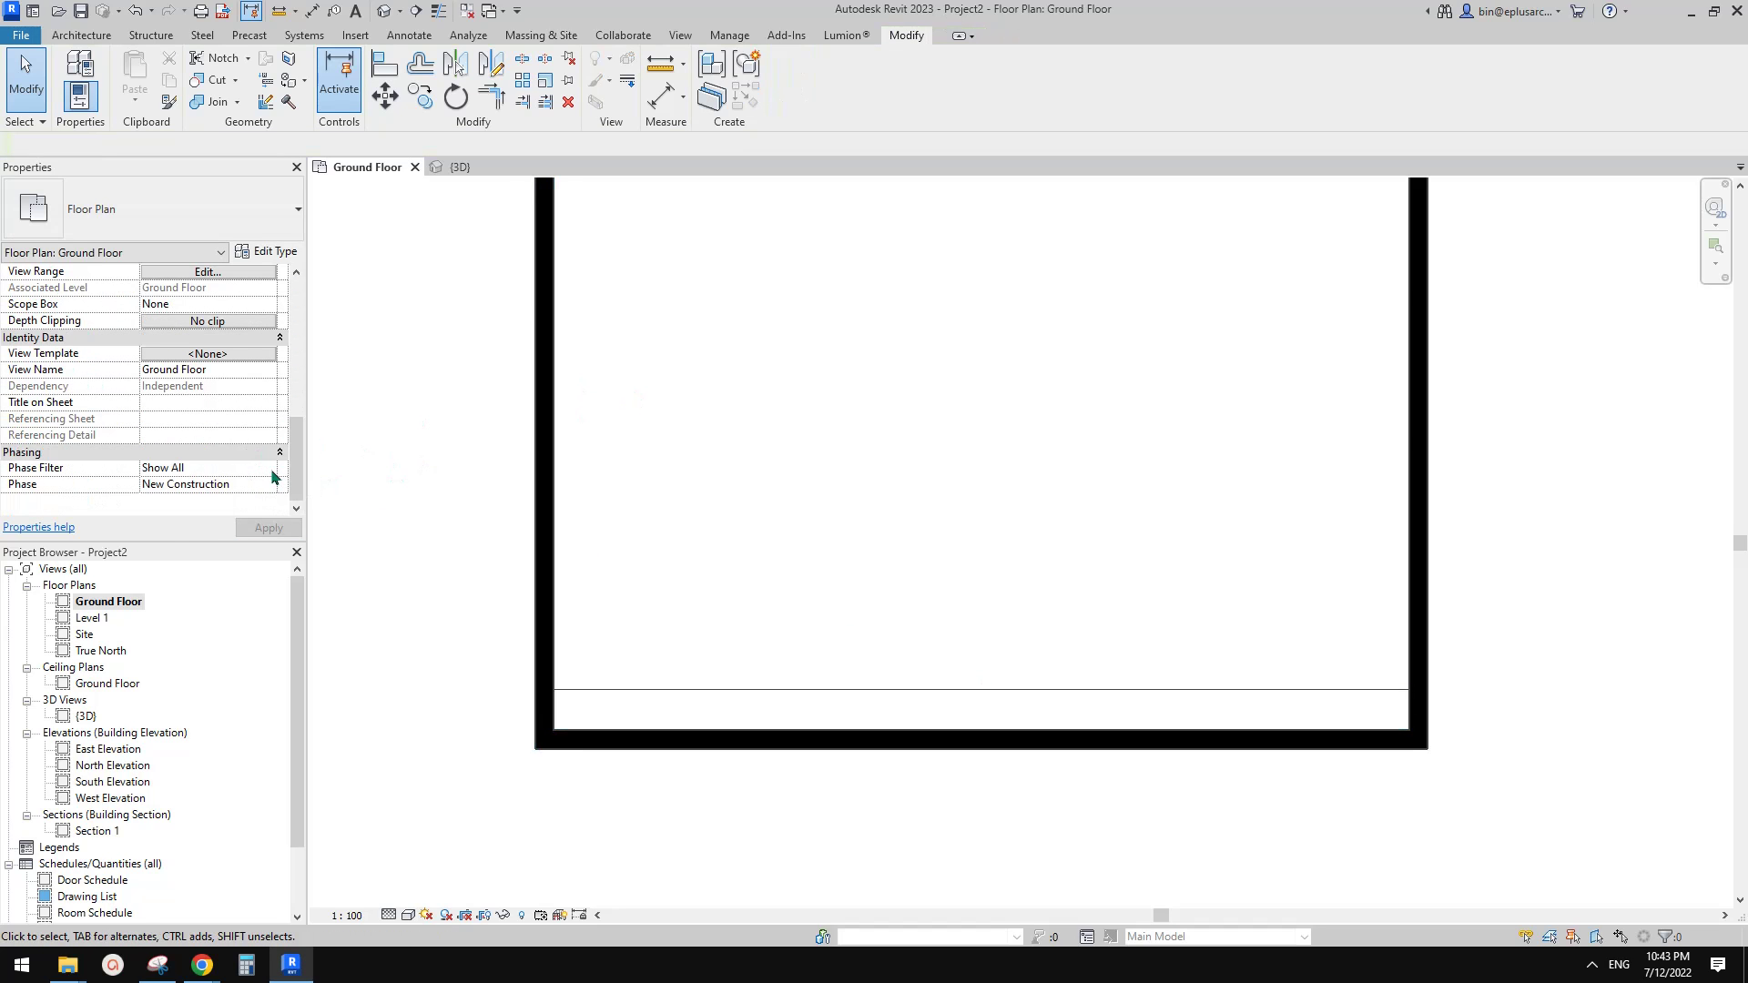
click(273, 477)
click(228, 526)
scroll(790, 453, down, 1)
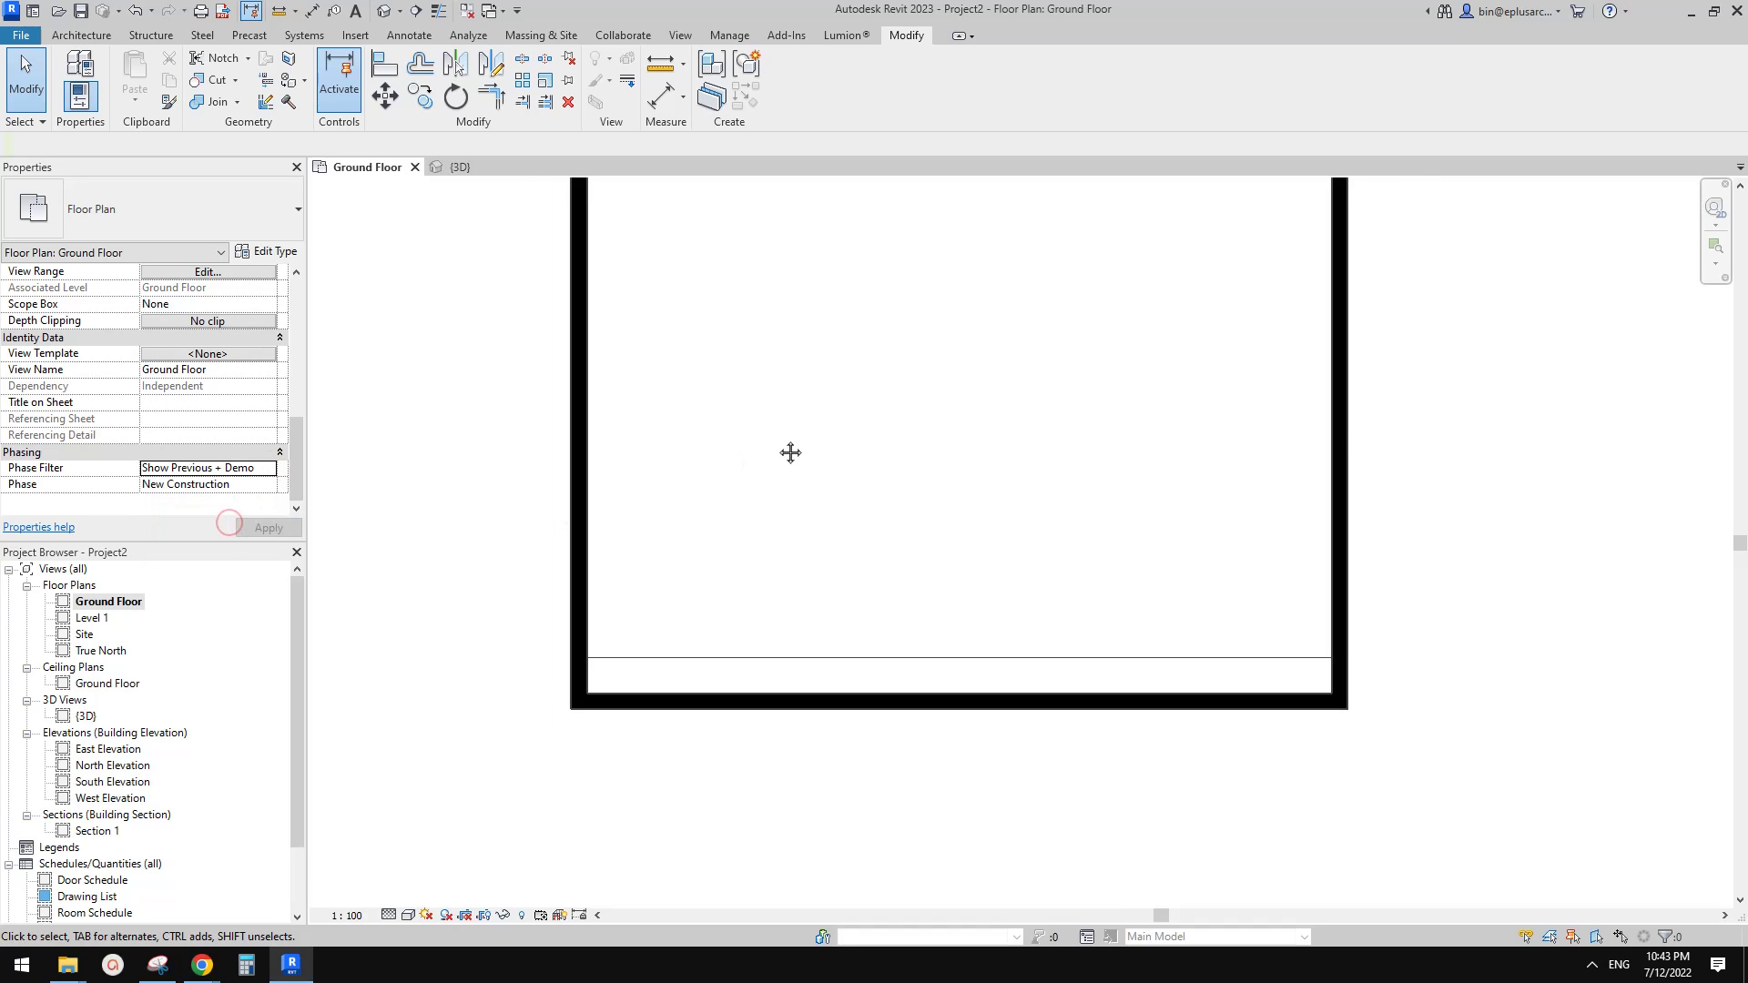
middle_drag(927, 511, 992, 547)
middle_drag(1046, 605, 1066, 691)
Step: Set the Phase Demolished of the casework along the lower wall to New Construction
click(1067, 697)
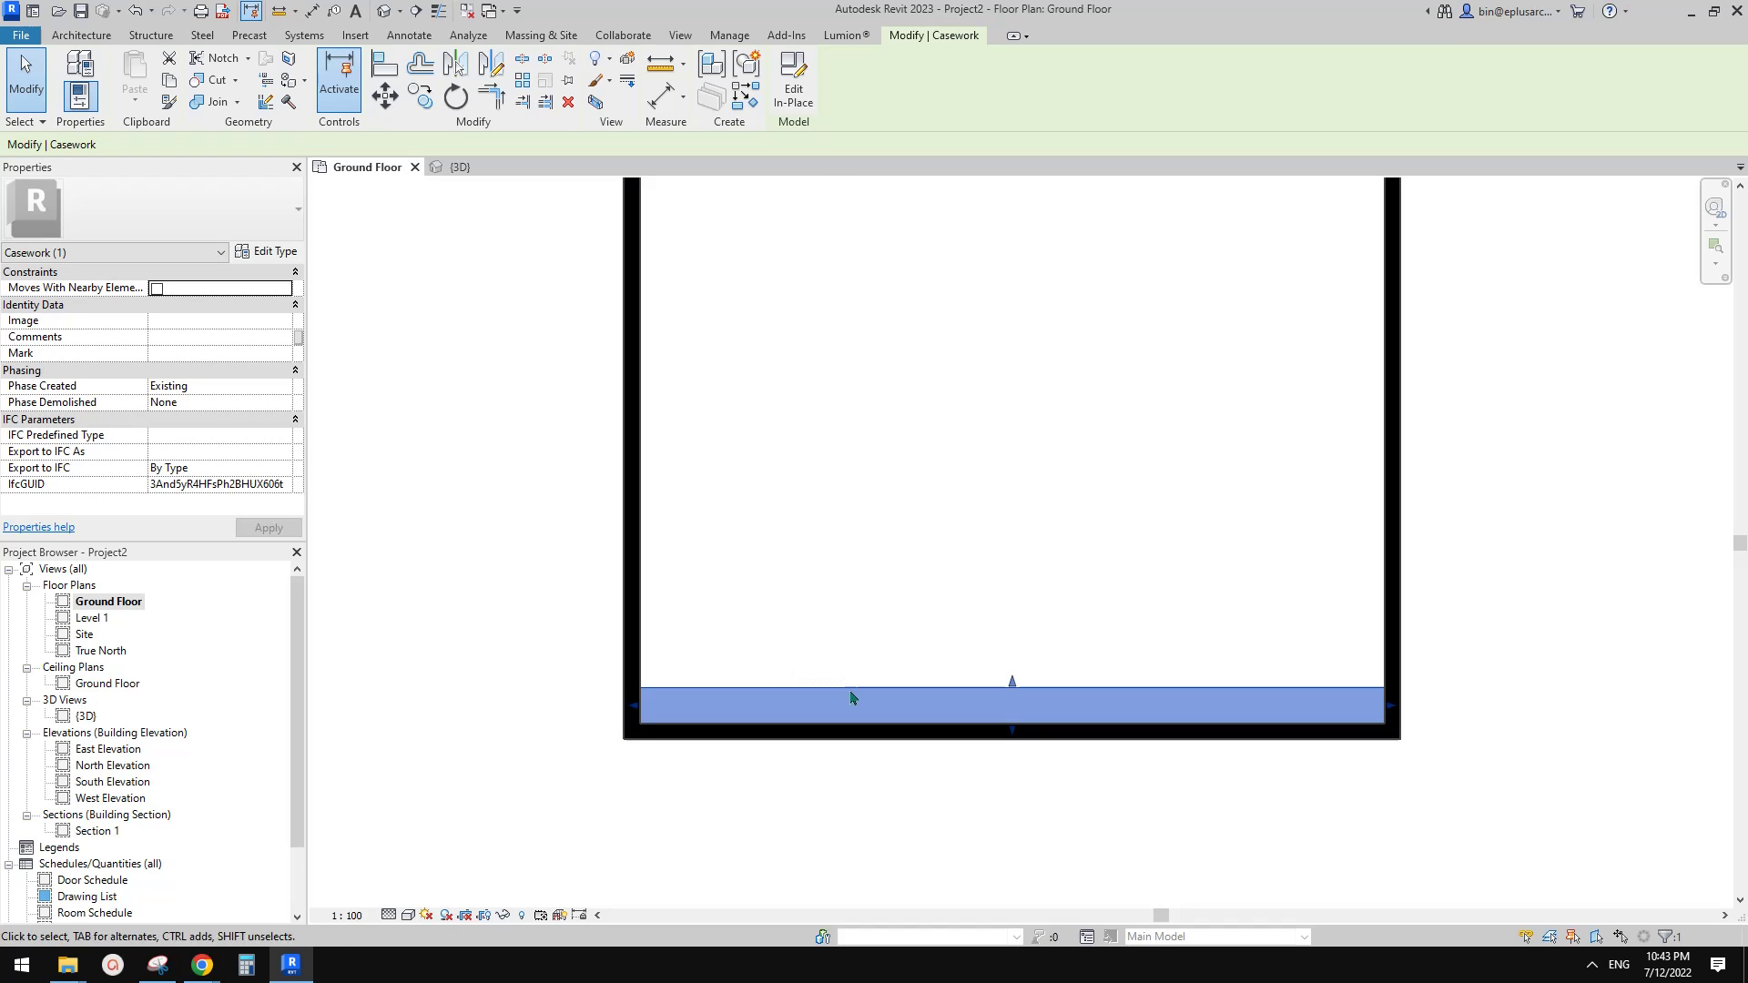
middle_drag(1139, 641, 1112, 649)
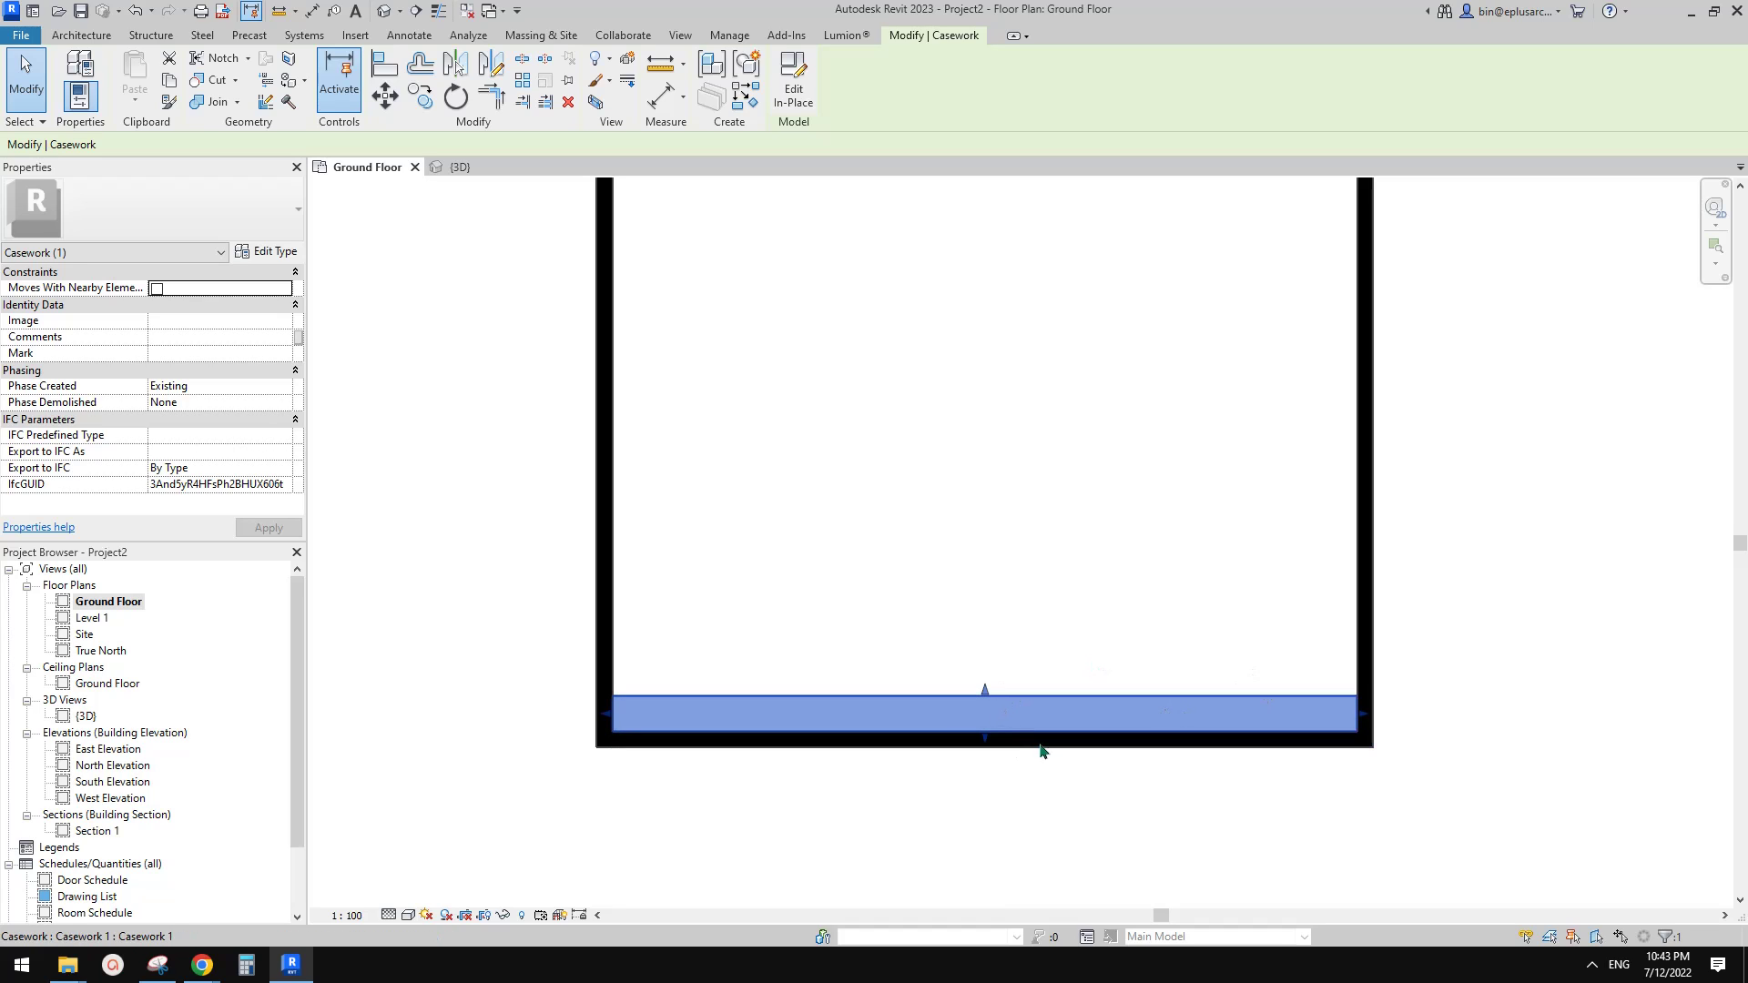
click(286, 403)
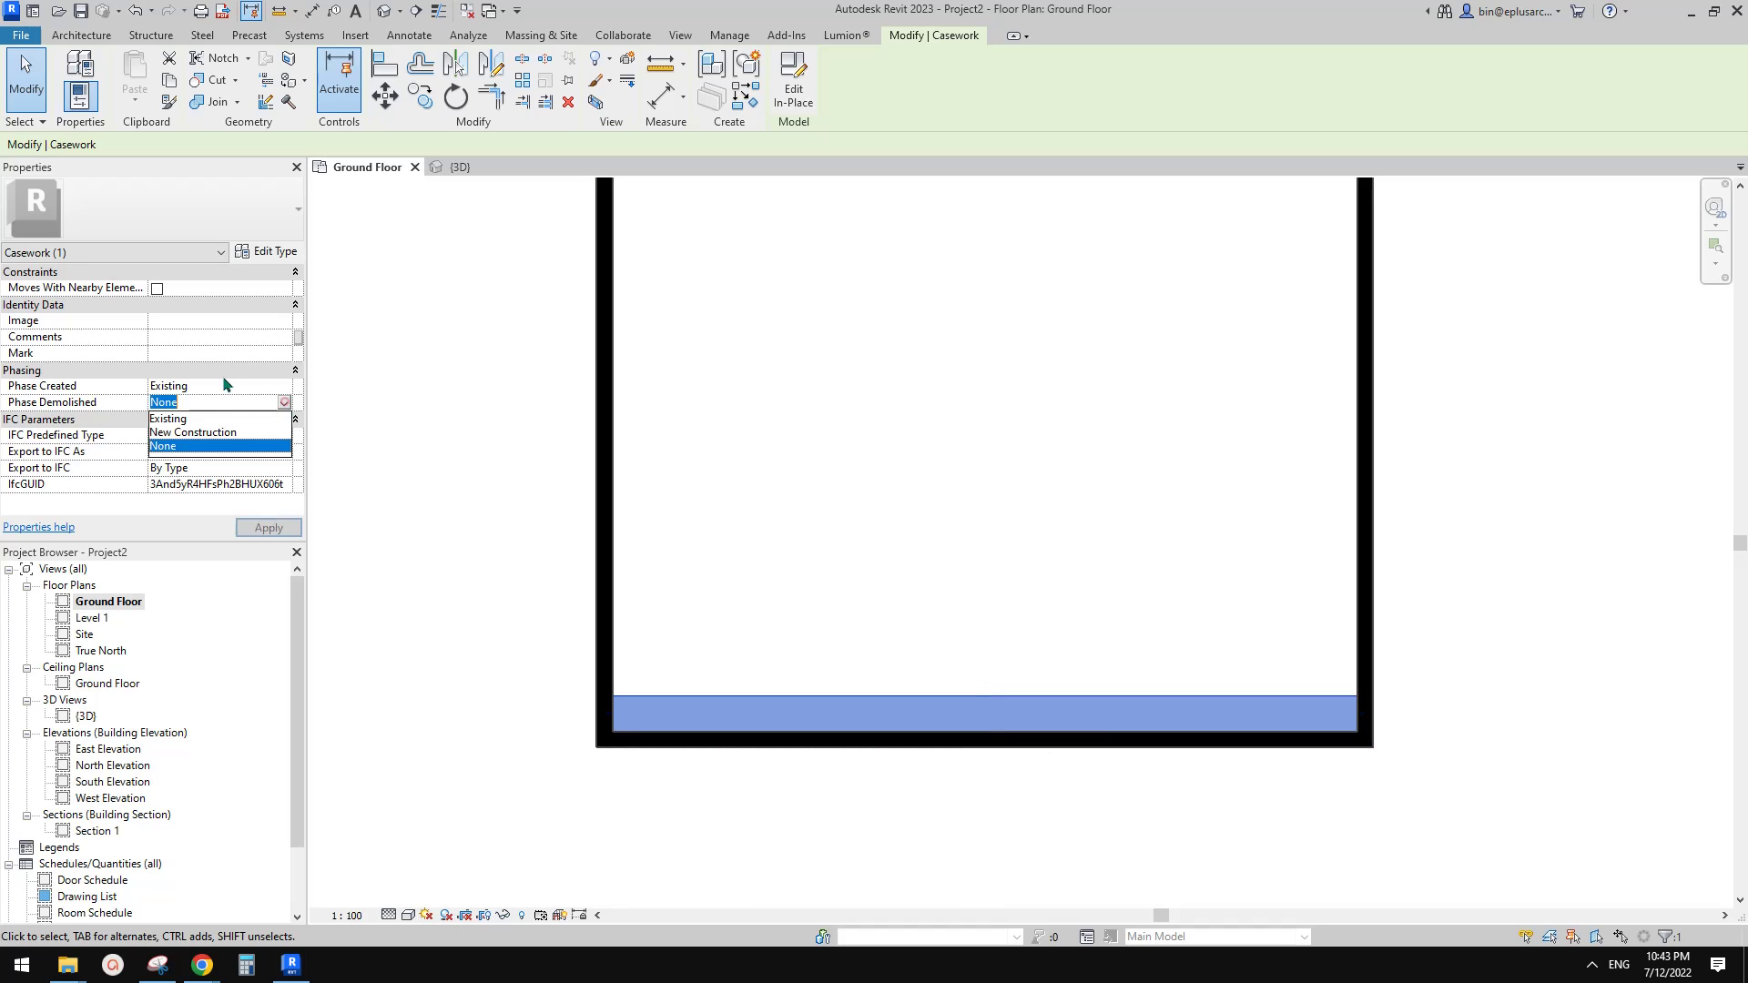
click(188, 430)
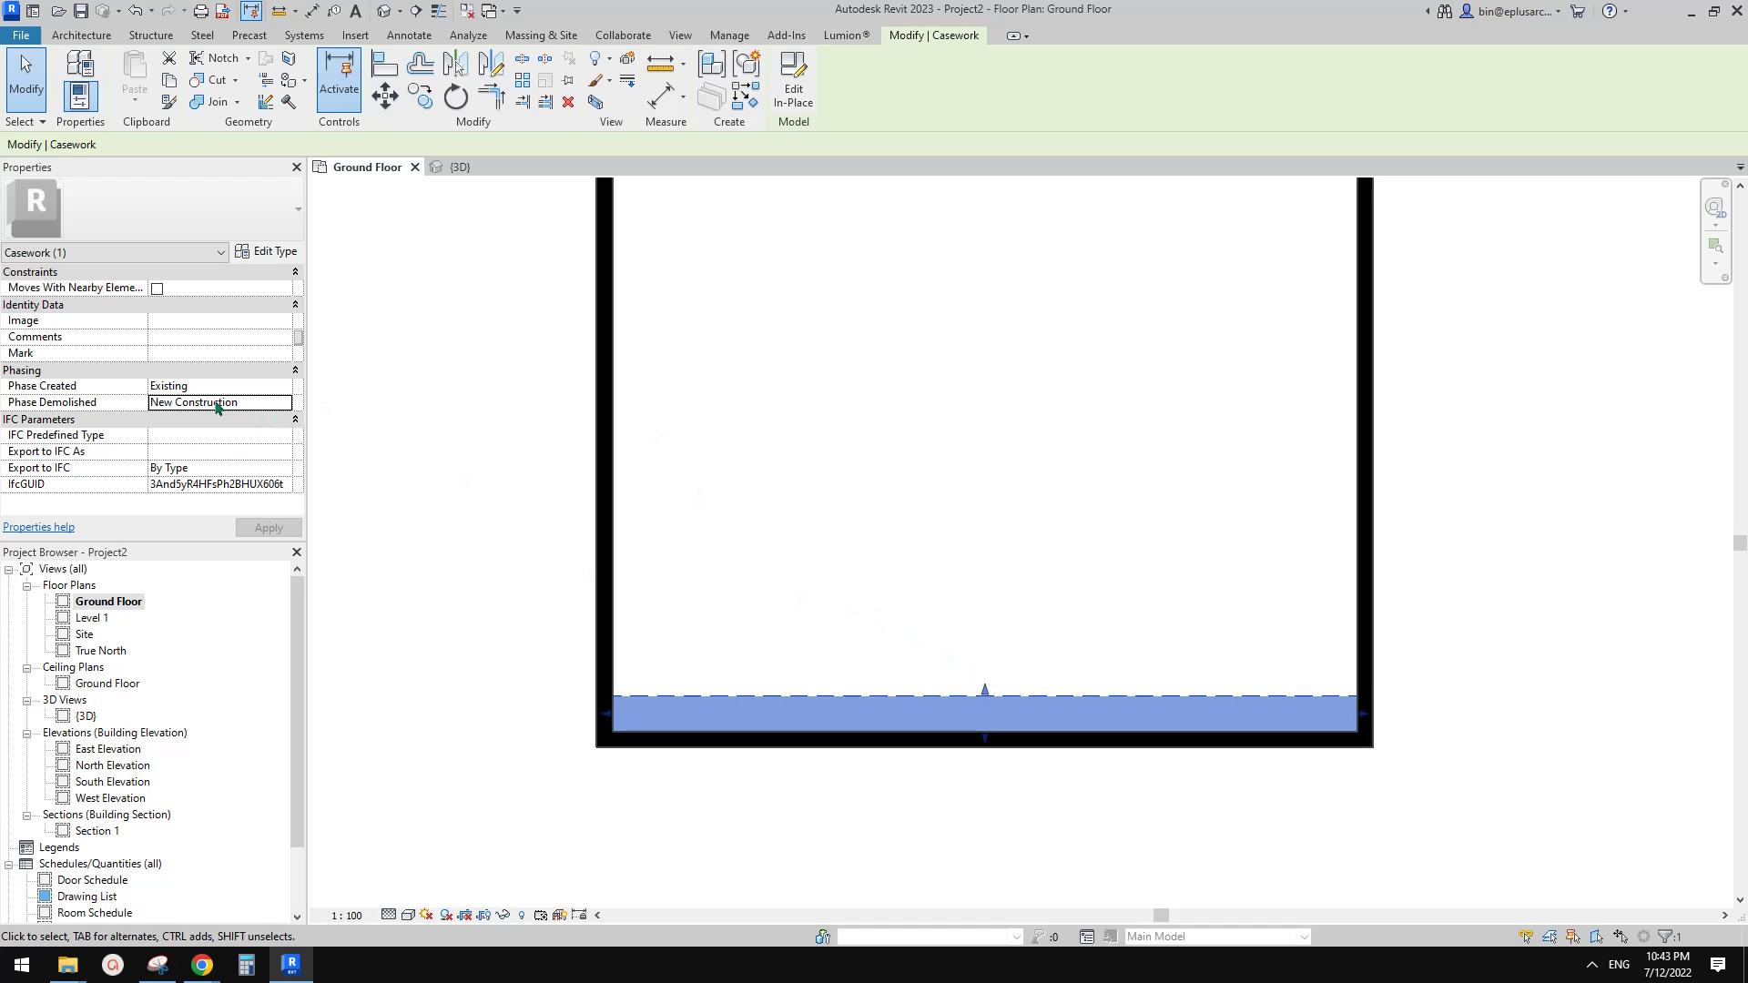
click(929, 592)
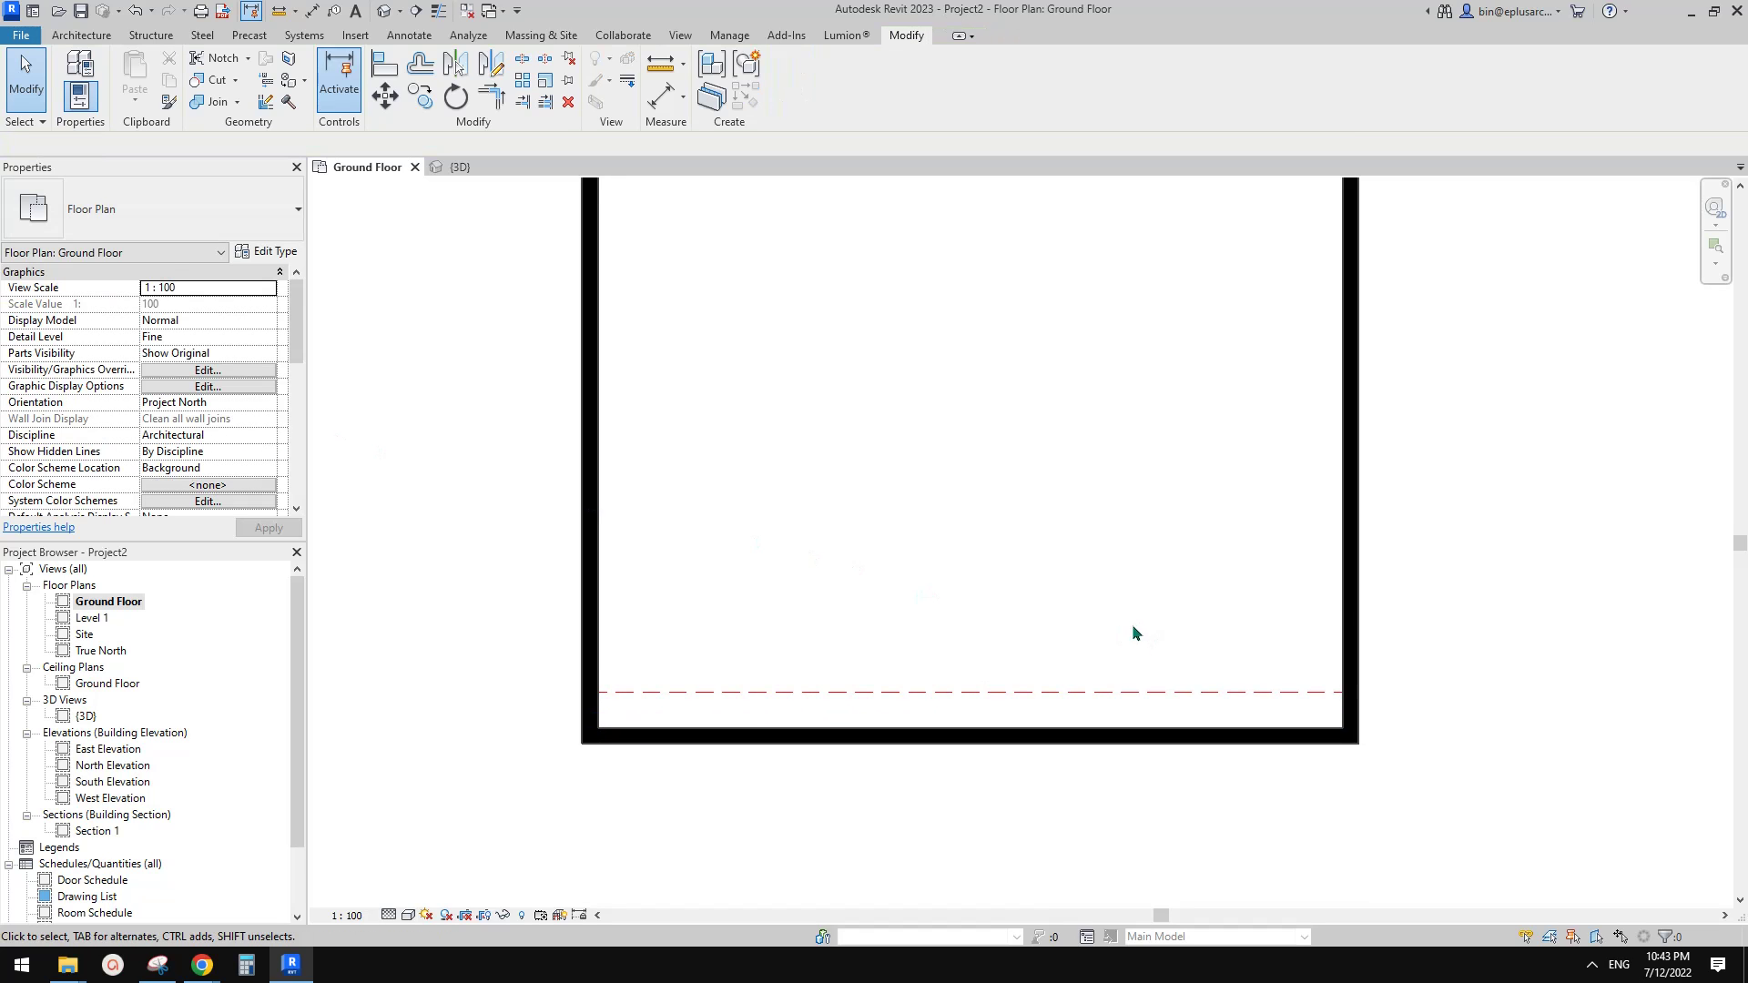
click(1127, 734)
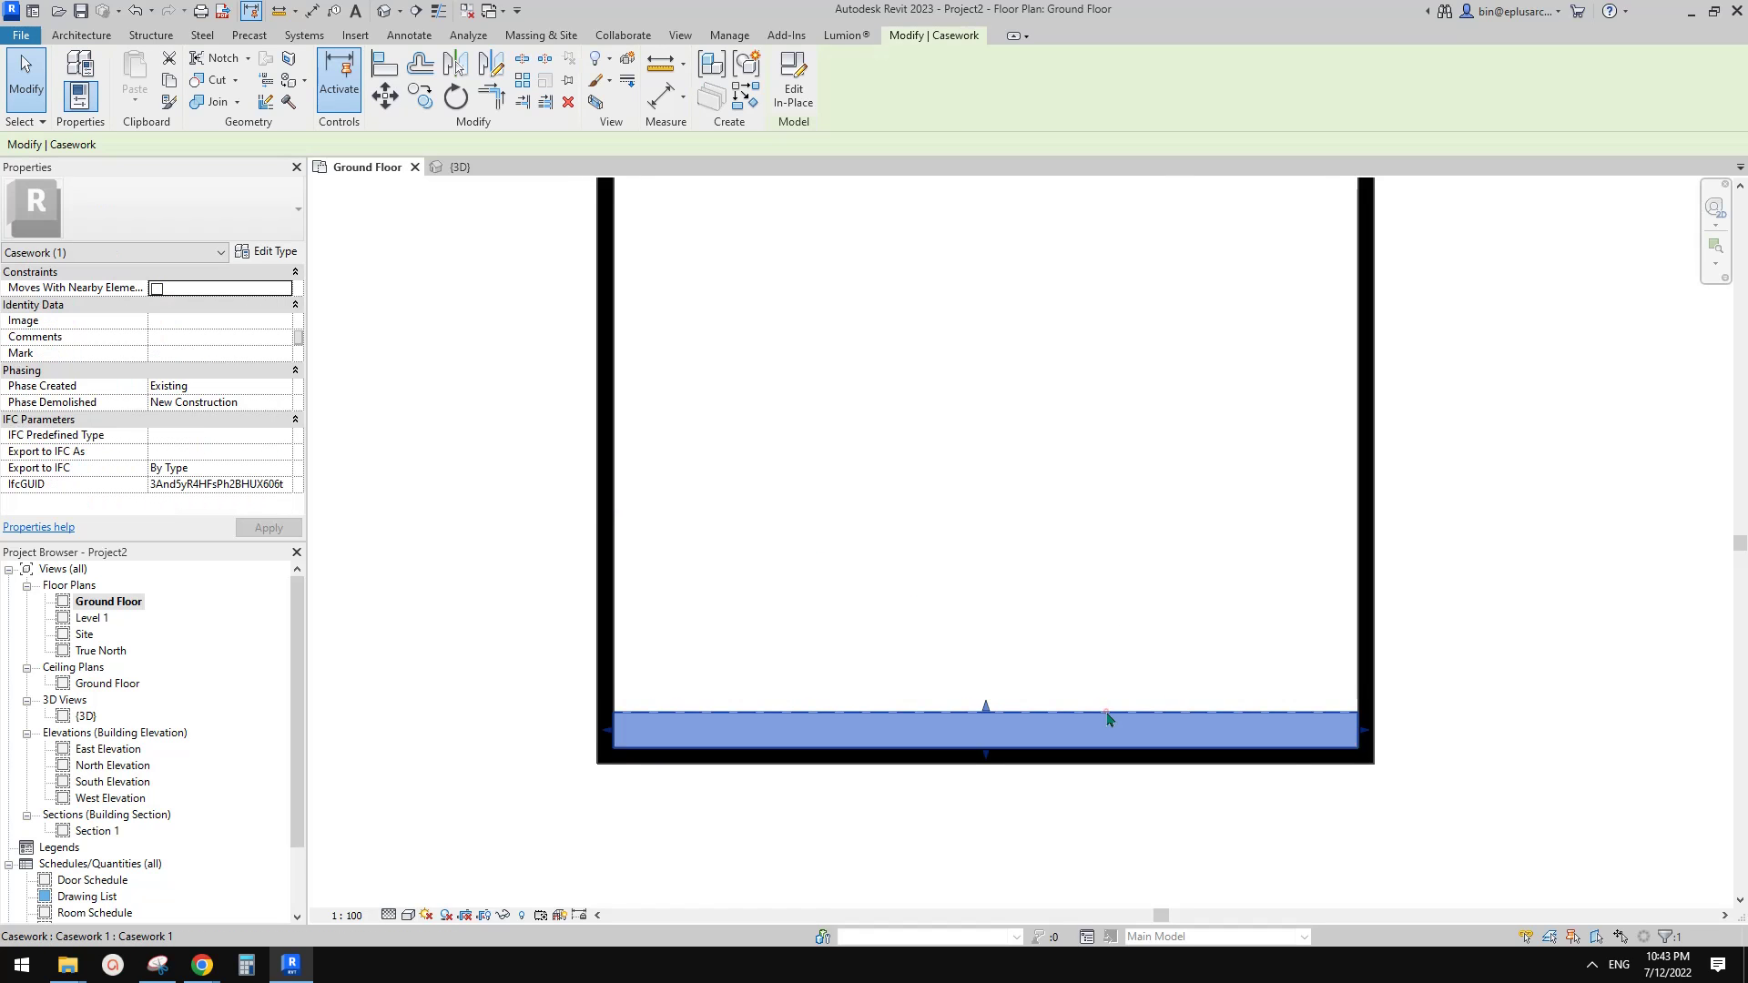
click(1044, 648)
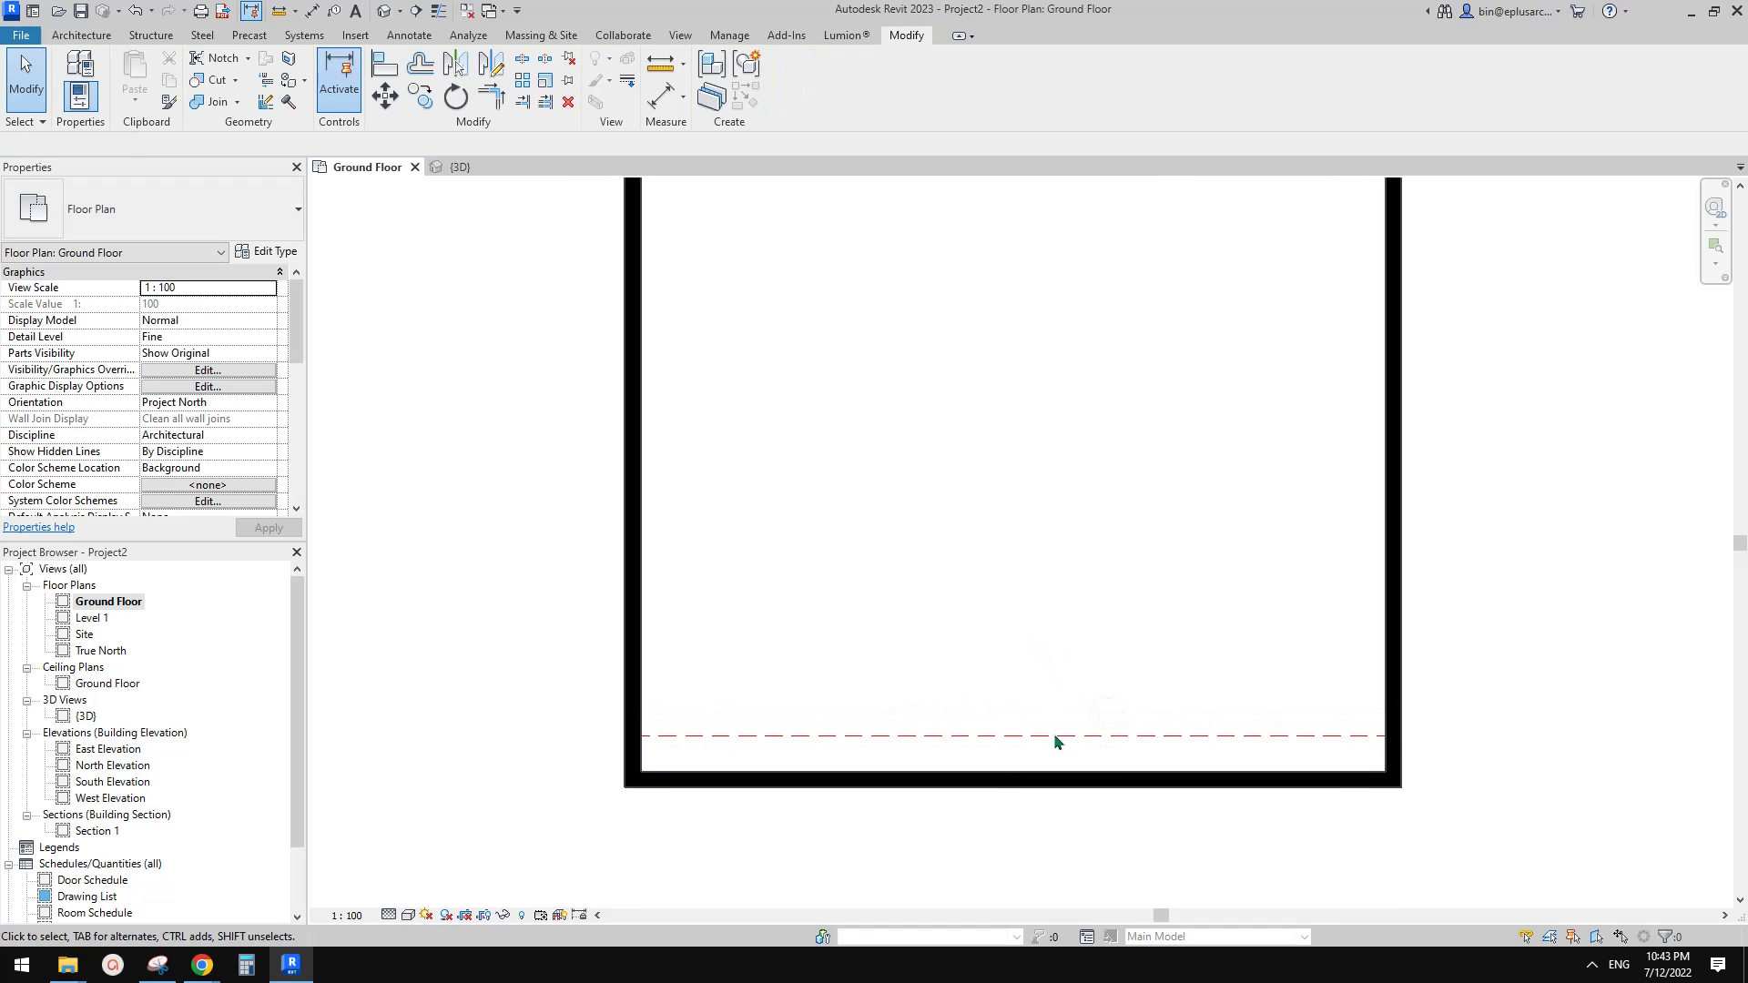
key(d)
key(l)
key(Escape)
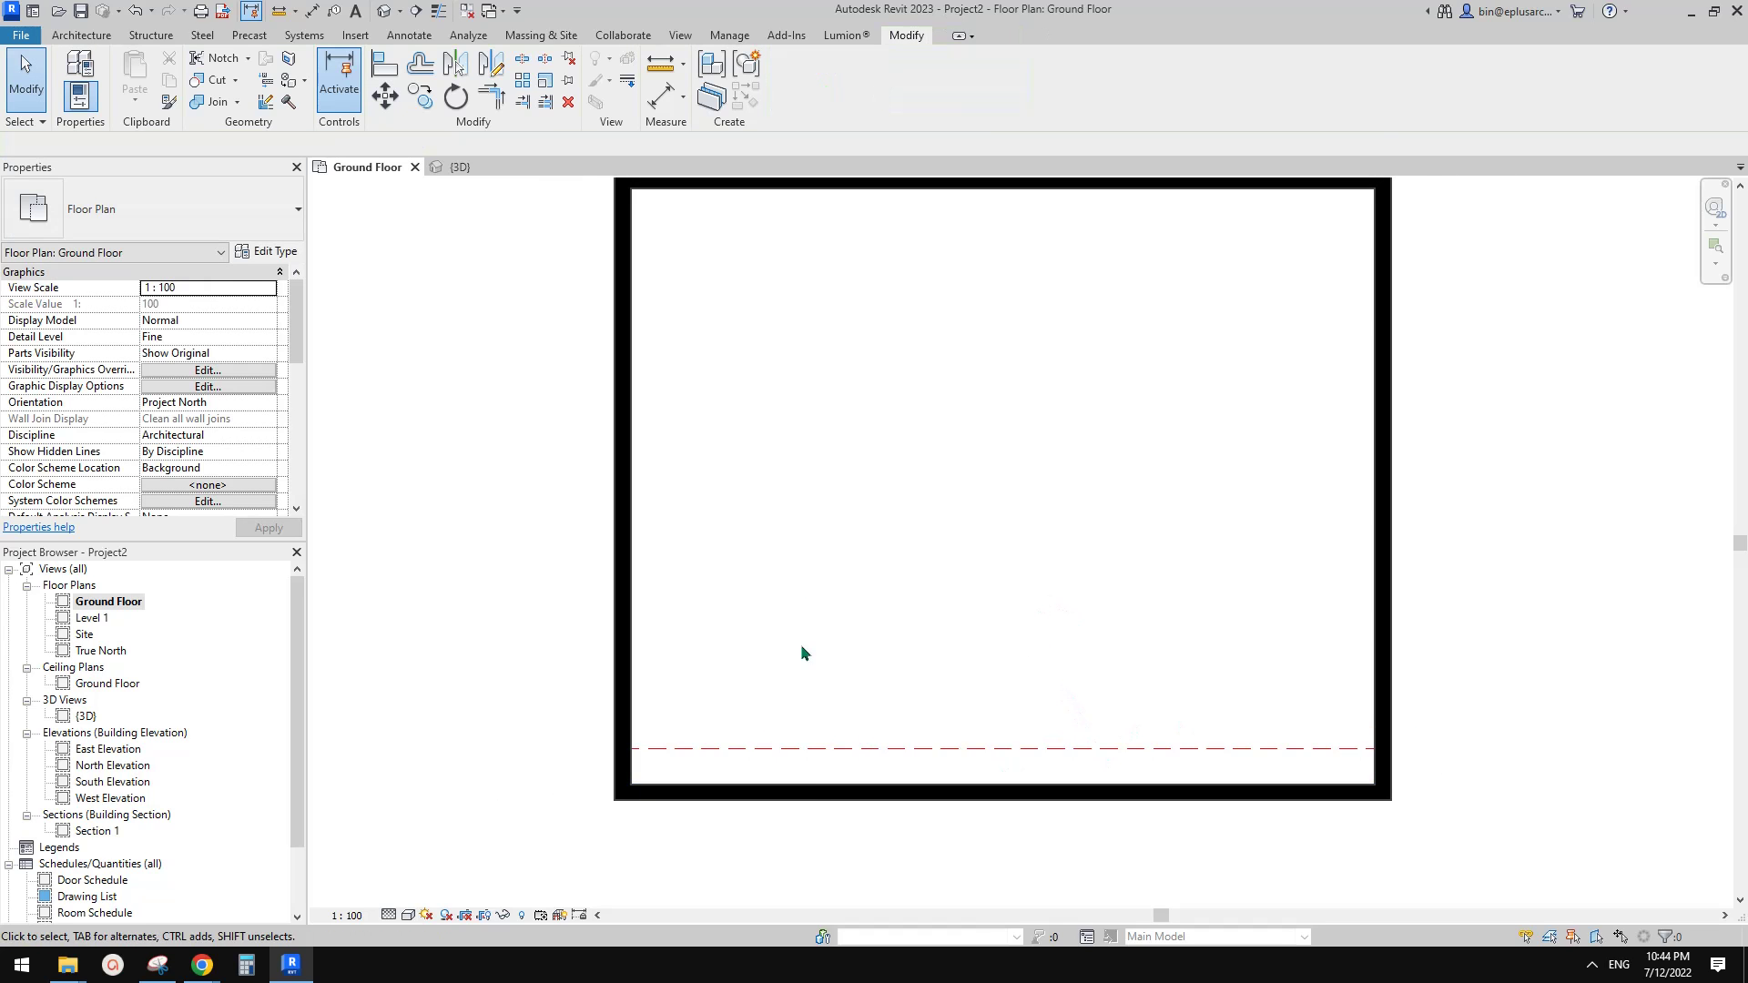
Step: Check the phase created and phase demolished settings of the casework along the lower wall
click(1180, 756)
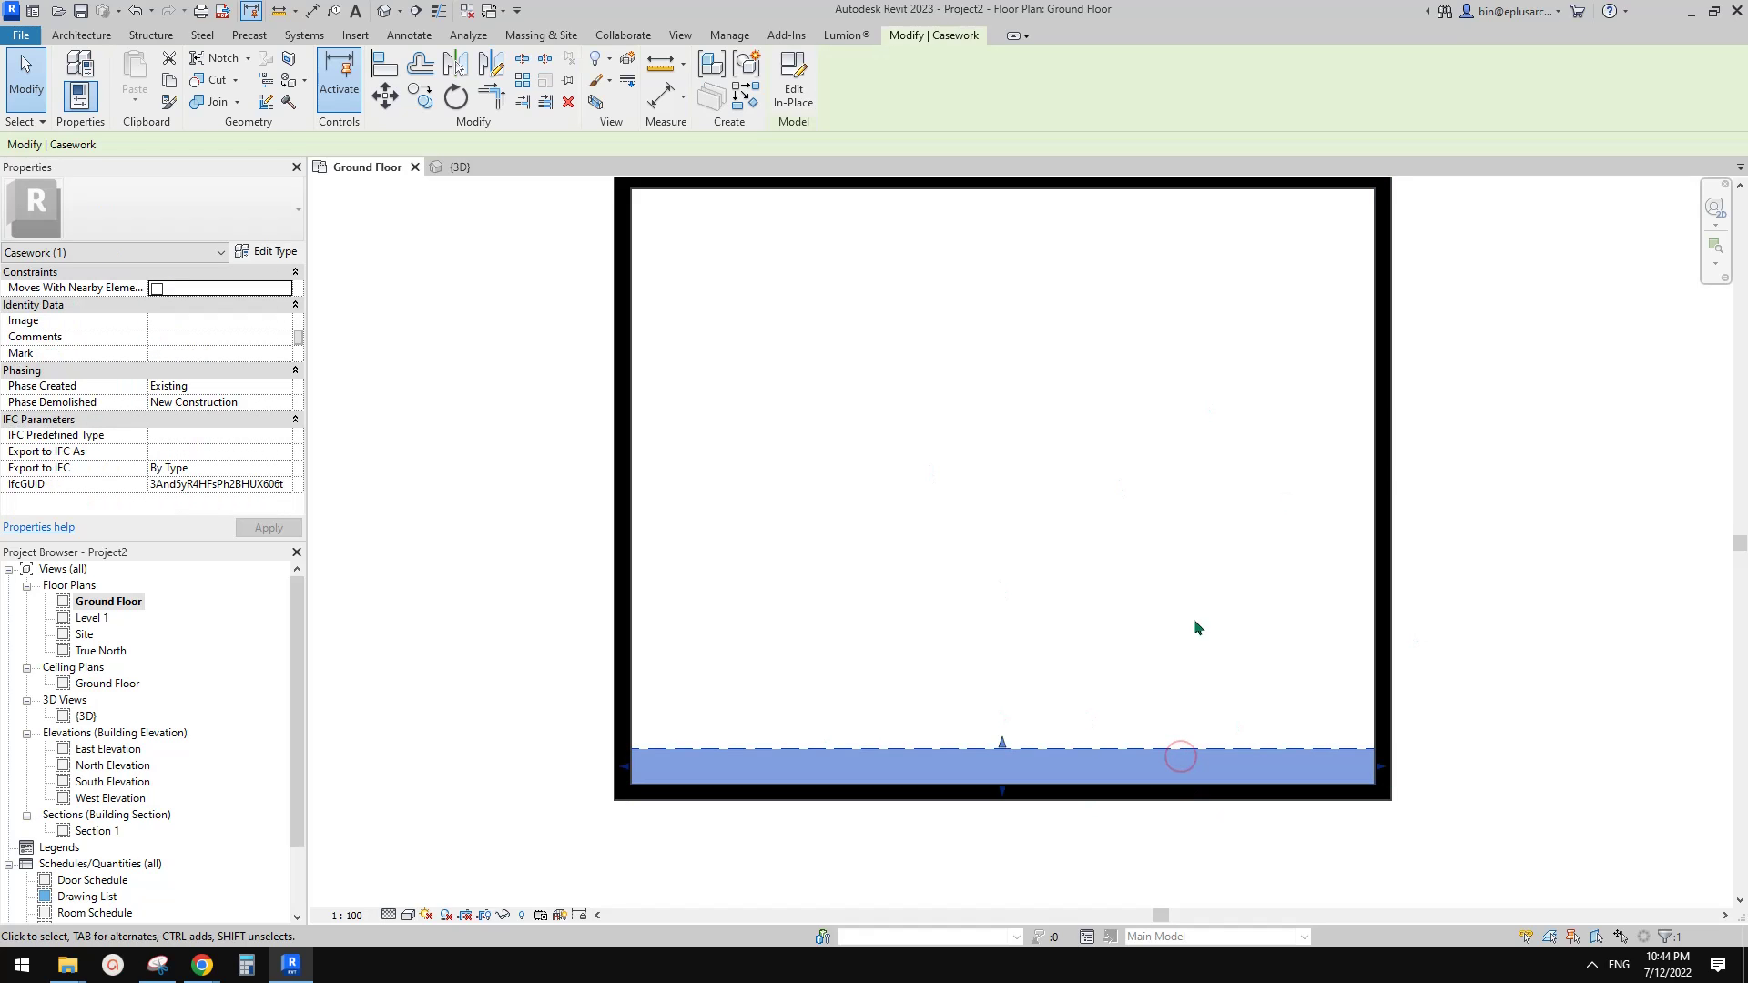
click(1300, 654)
middle_drag(1214, 746, 1151, 738)
key(d)
key(l)
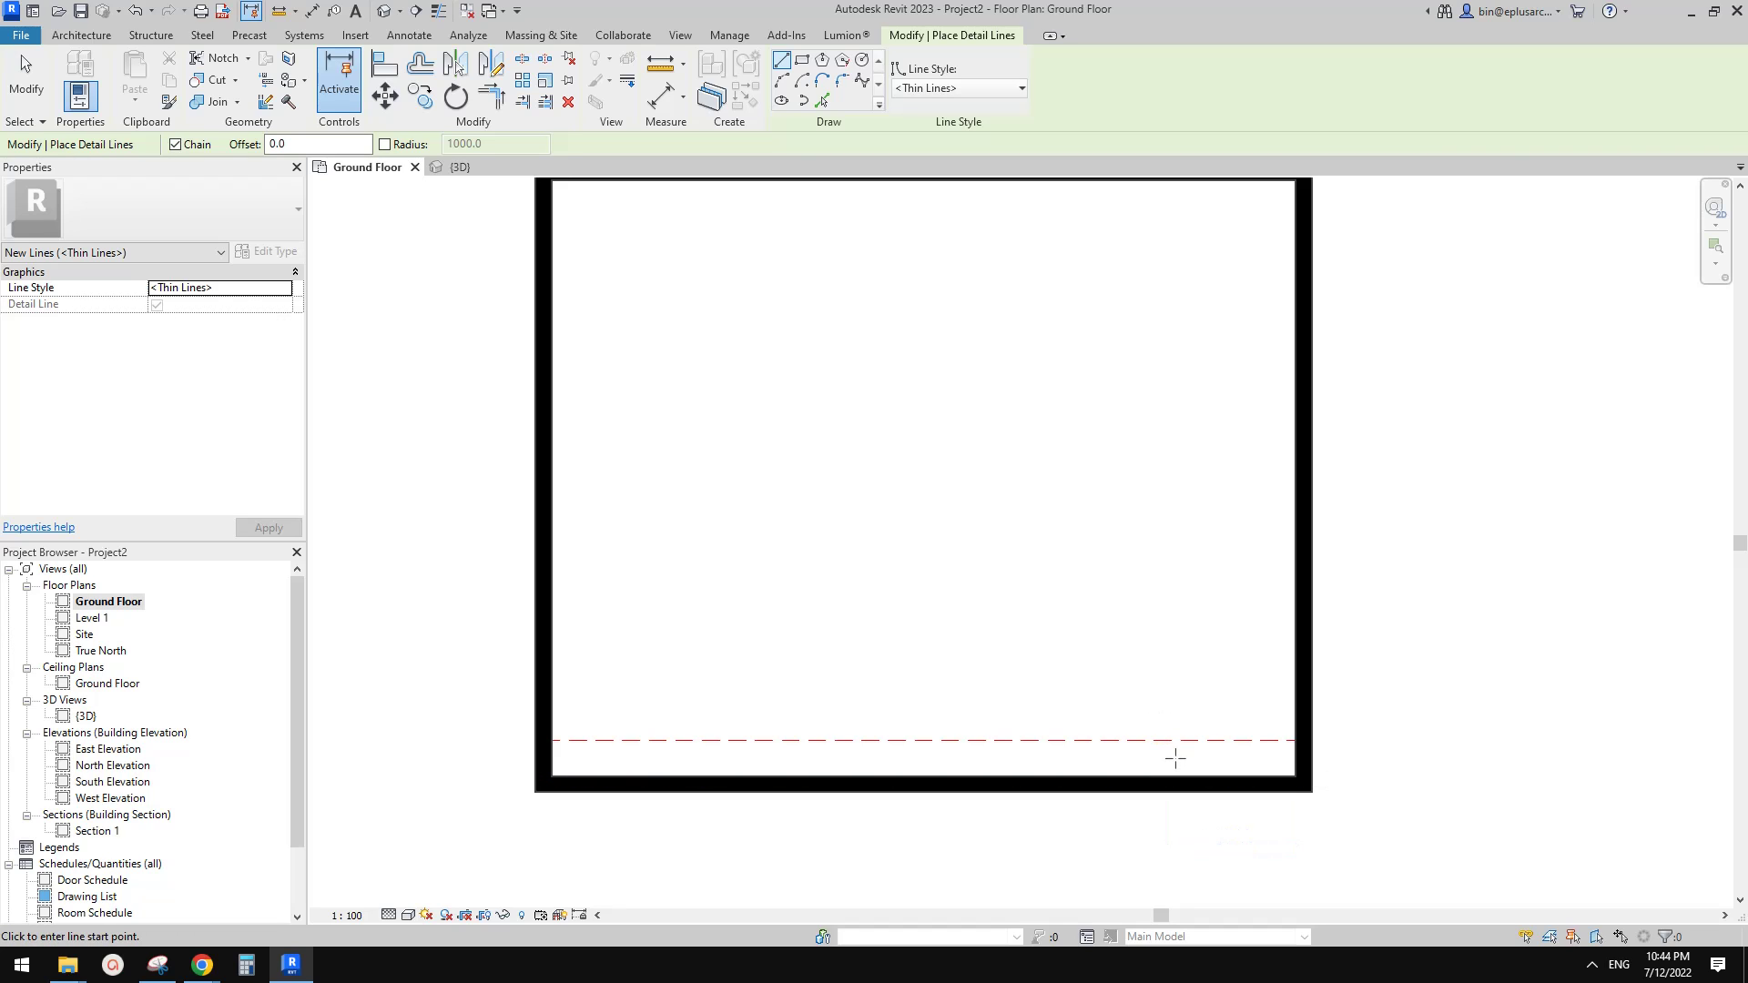
scroll(1173, 754, up, 1)
key(d)
key(l)
middle_drag(1158, 737, 1153, 740)
middle_drag(1109, 664, 1107, 668)
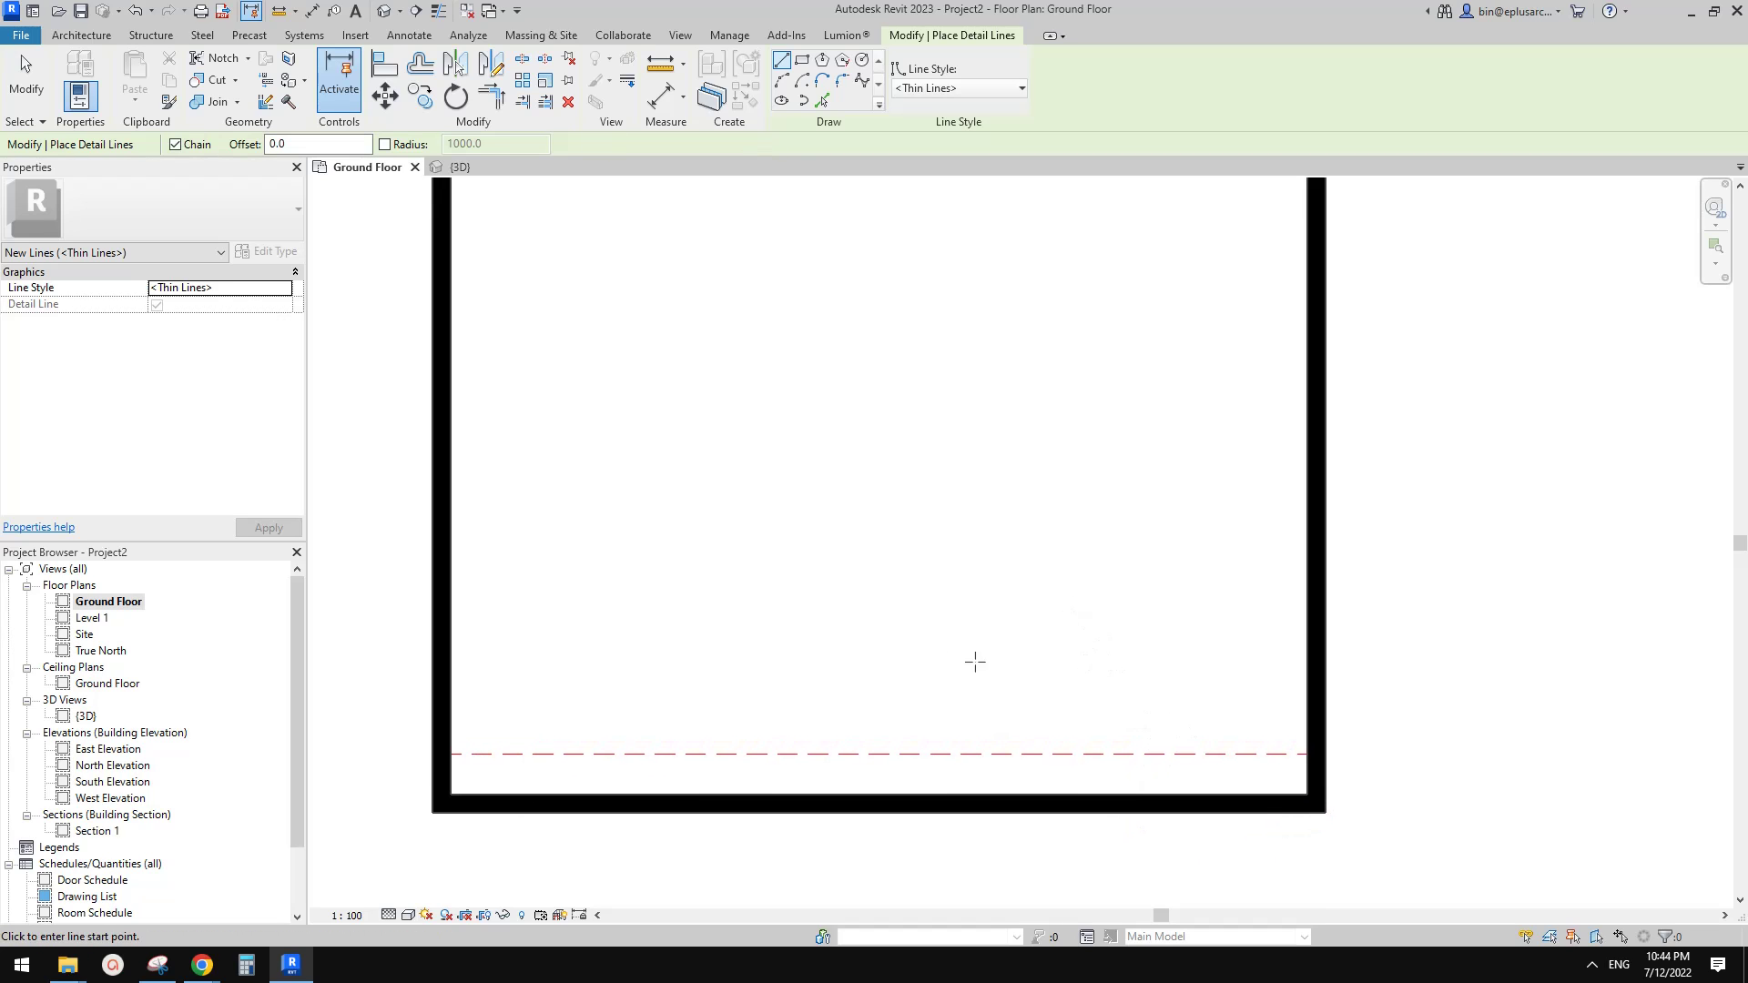
middle_drag(1134, 732, 1127, 717)
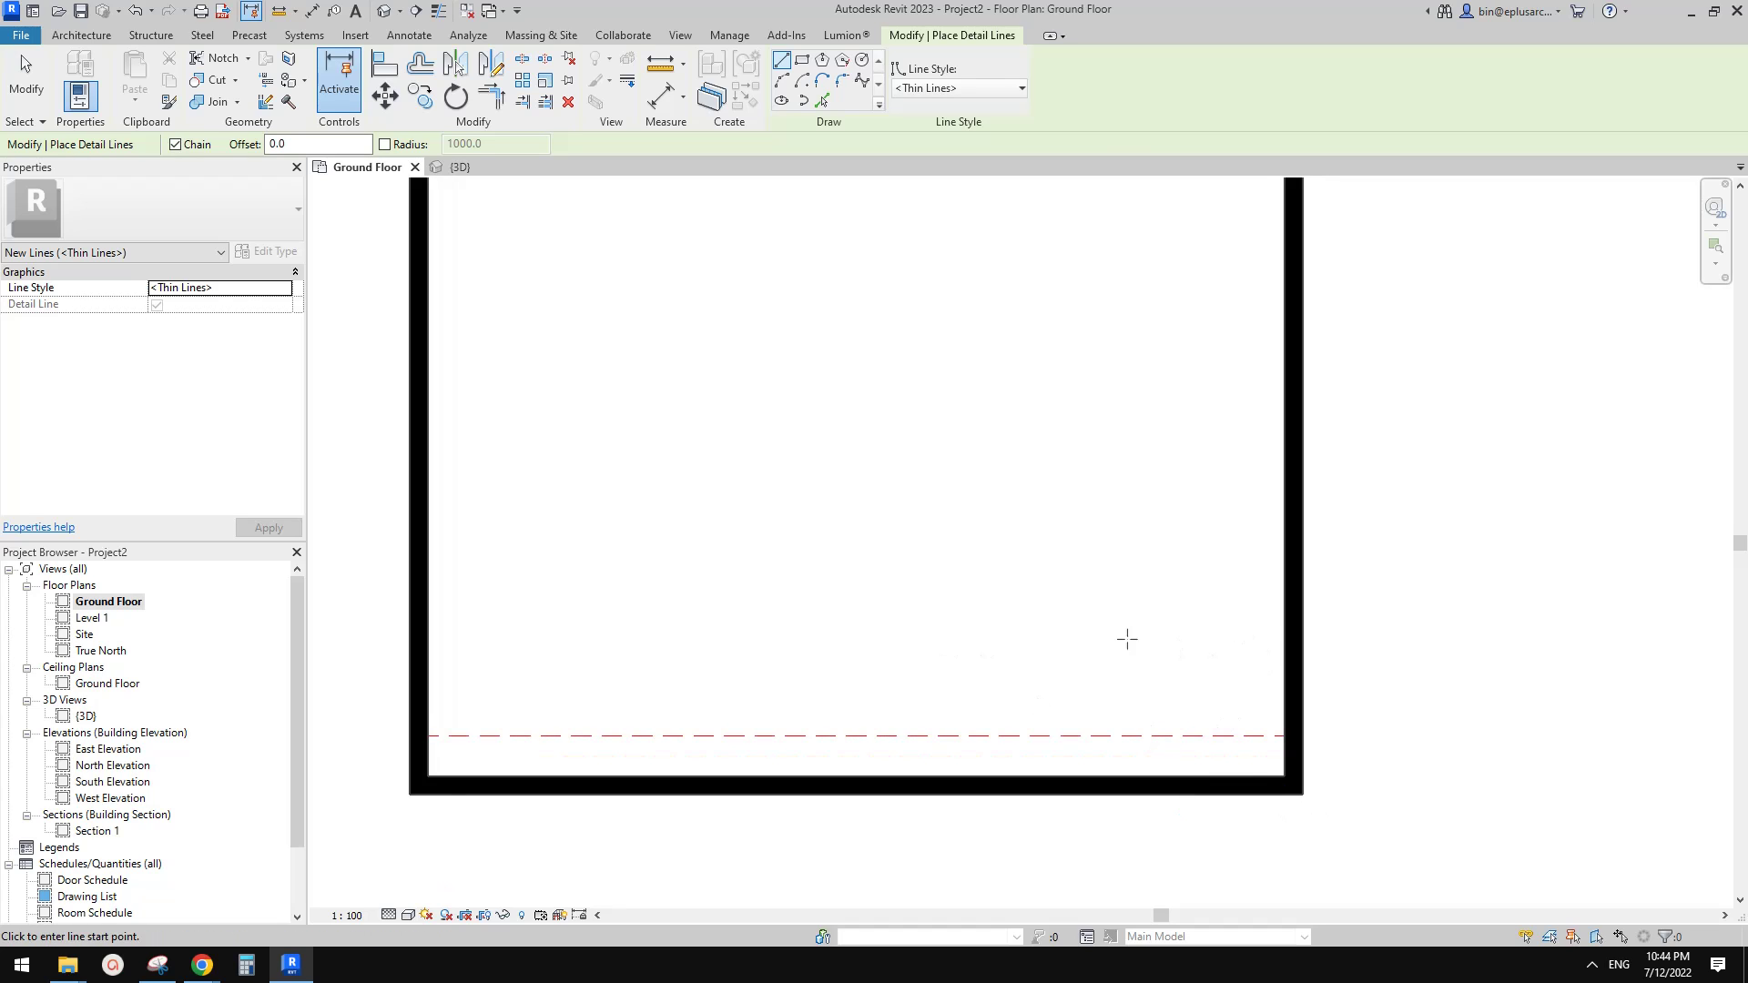
middle_drag(1127, 639, 1149, 650)
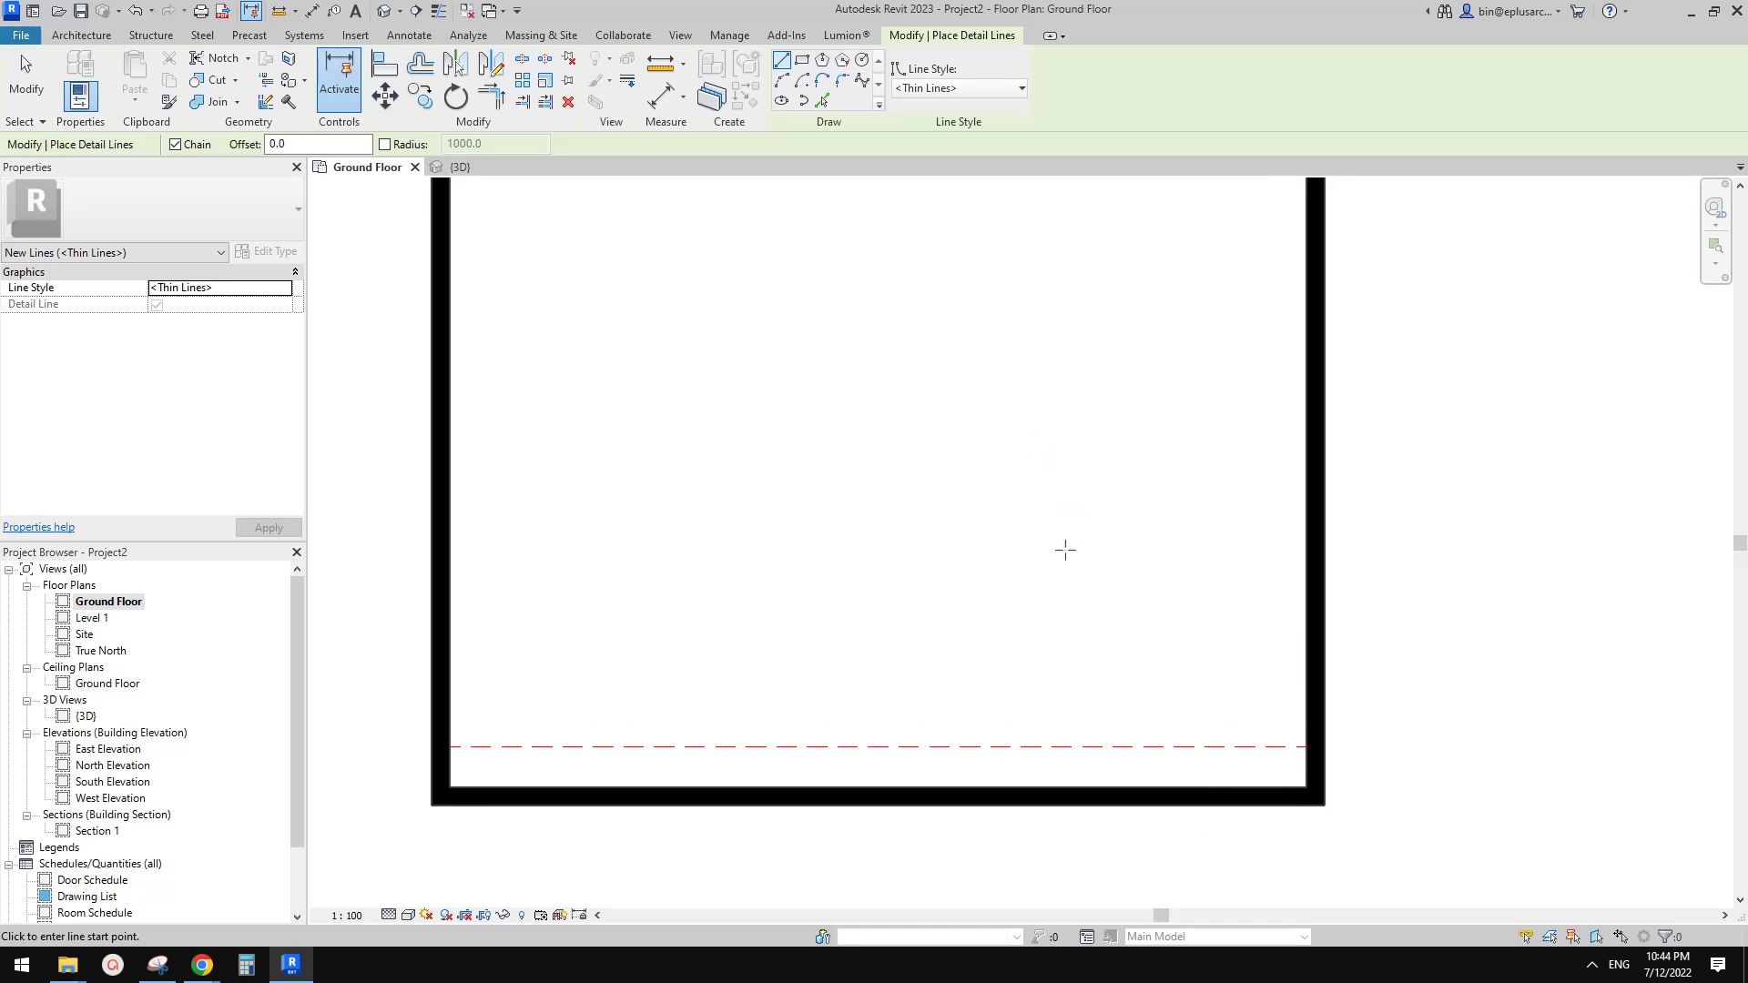
middle_drag(1072, 574, 1089, 580)
scroll(1142, 469, down, 1)
middle_drag(1104, 481, 1063, 706)
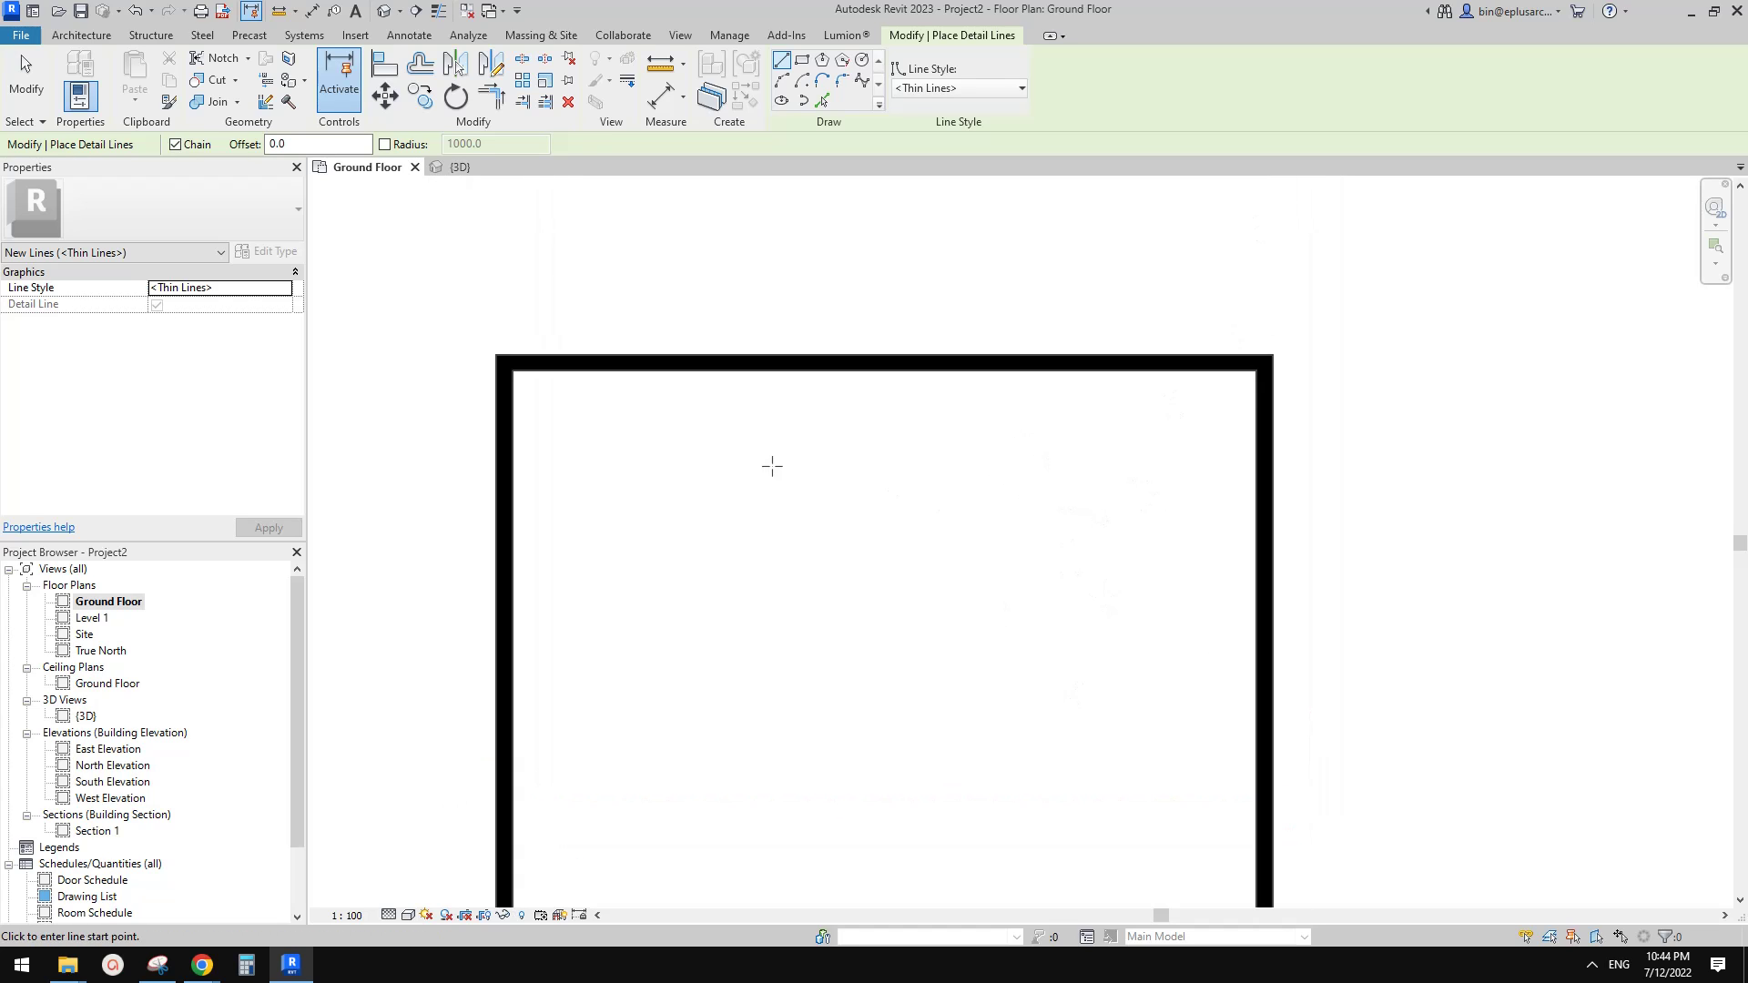
scroll(776, 434, up, 1)
mouse_move(582, 438)
middle_down()
mouse_move(865, 428)
mouse_move(978, 448)
middle_up()
scroll(866, 430, up, 2)
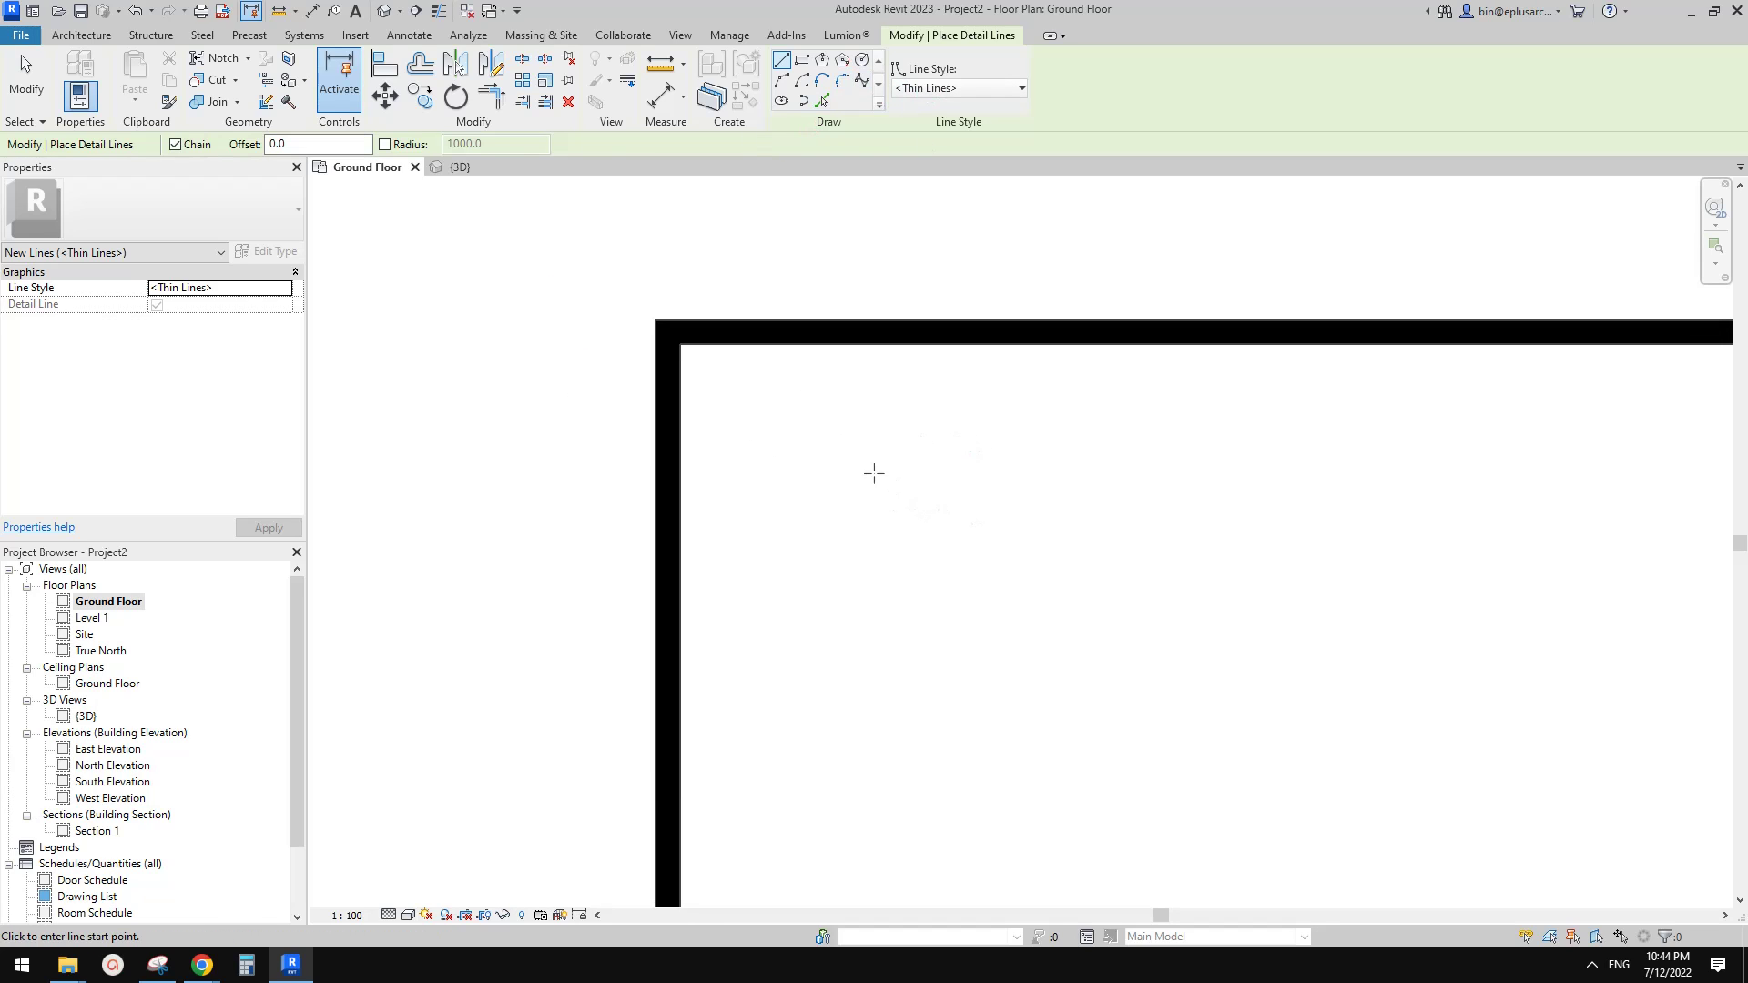
click(81, 34)
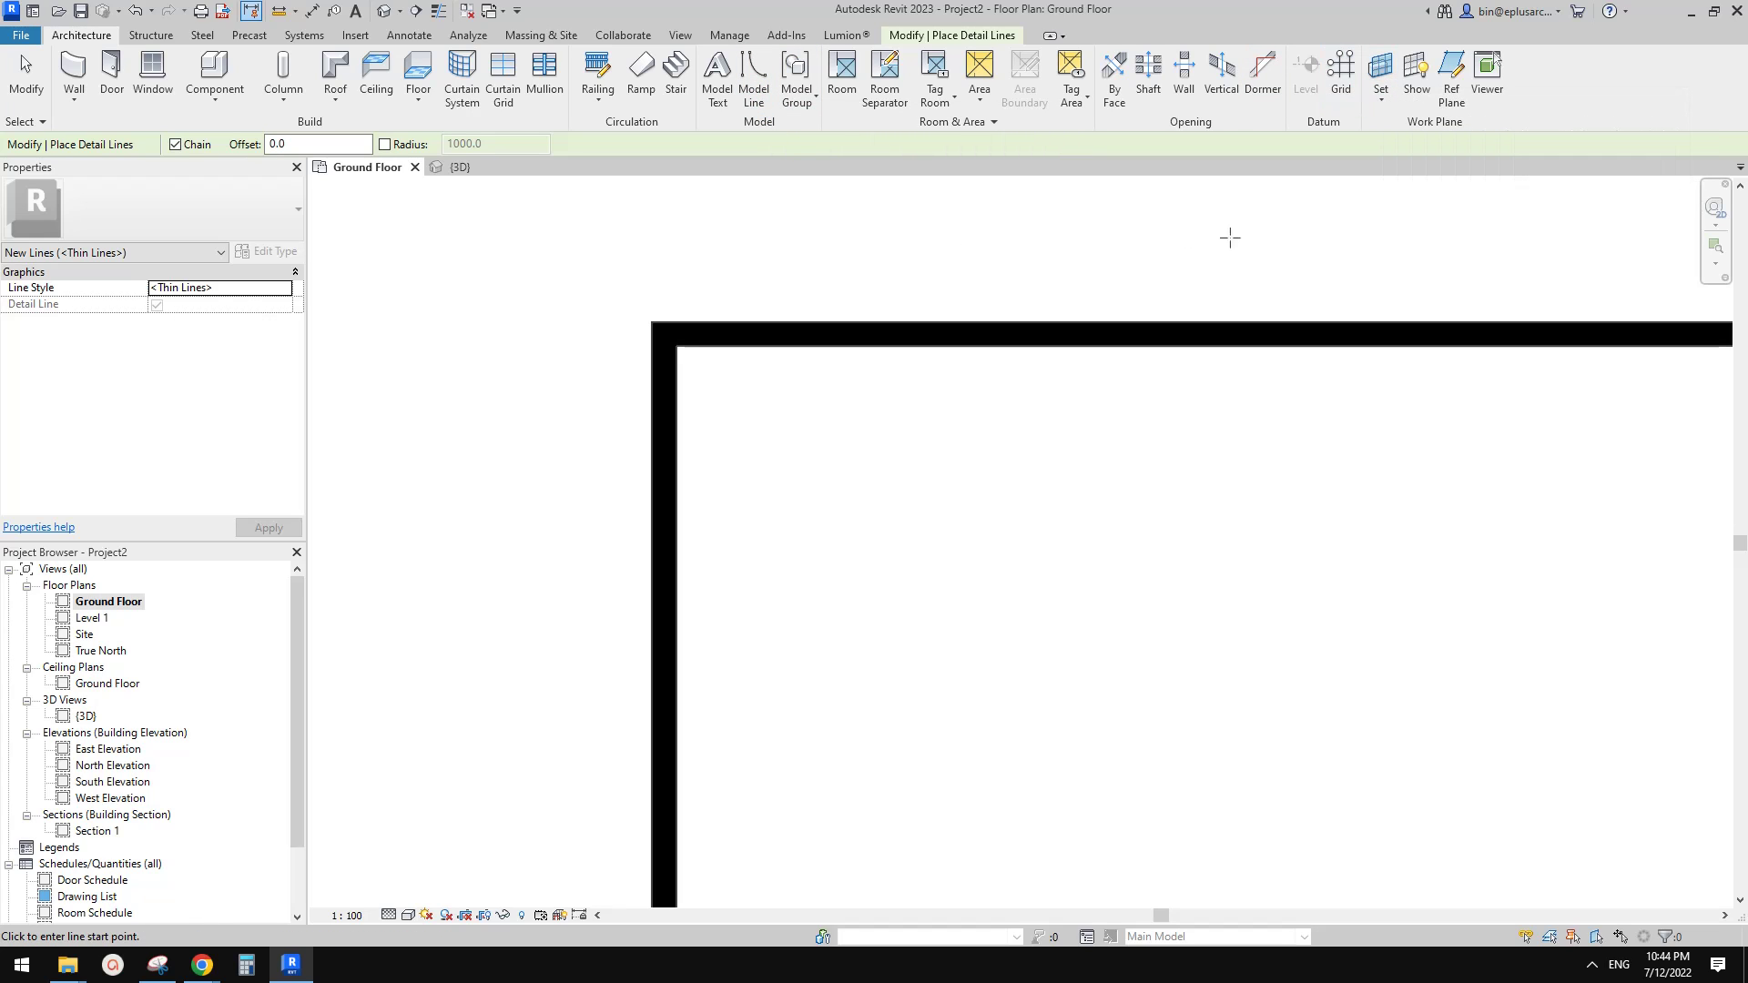
key(Escape)
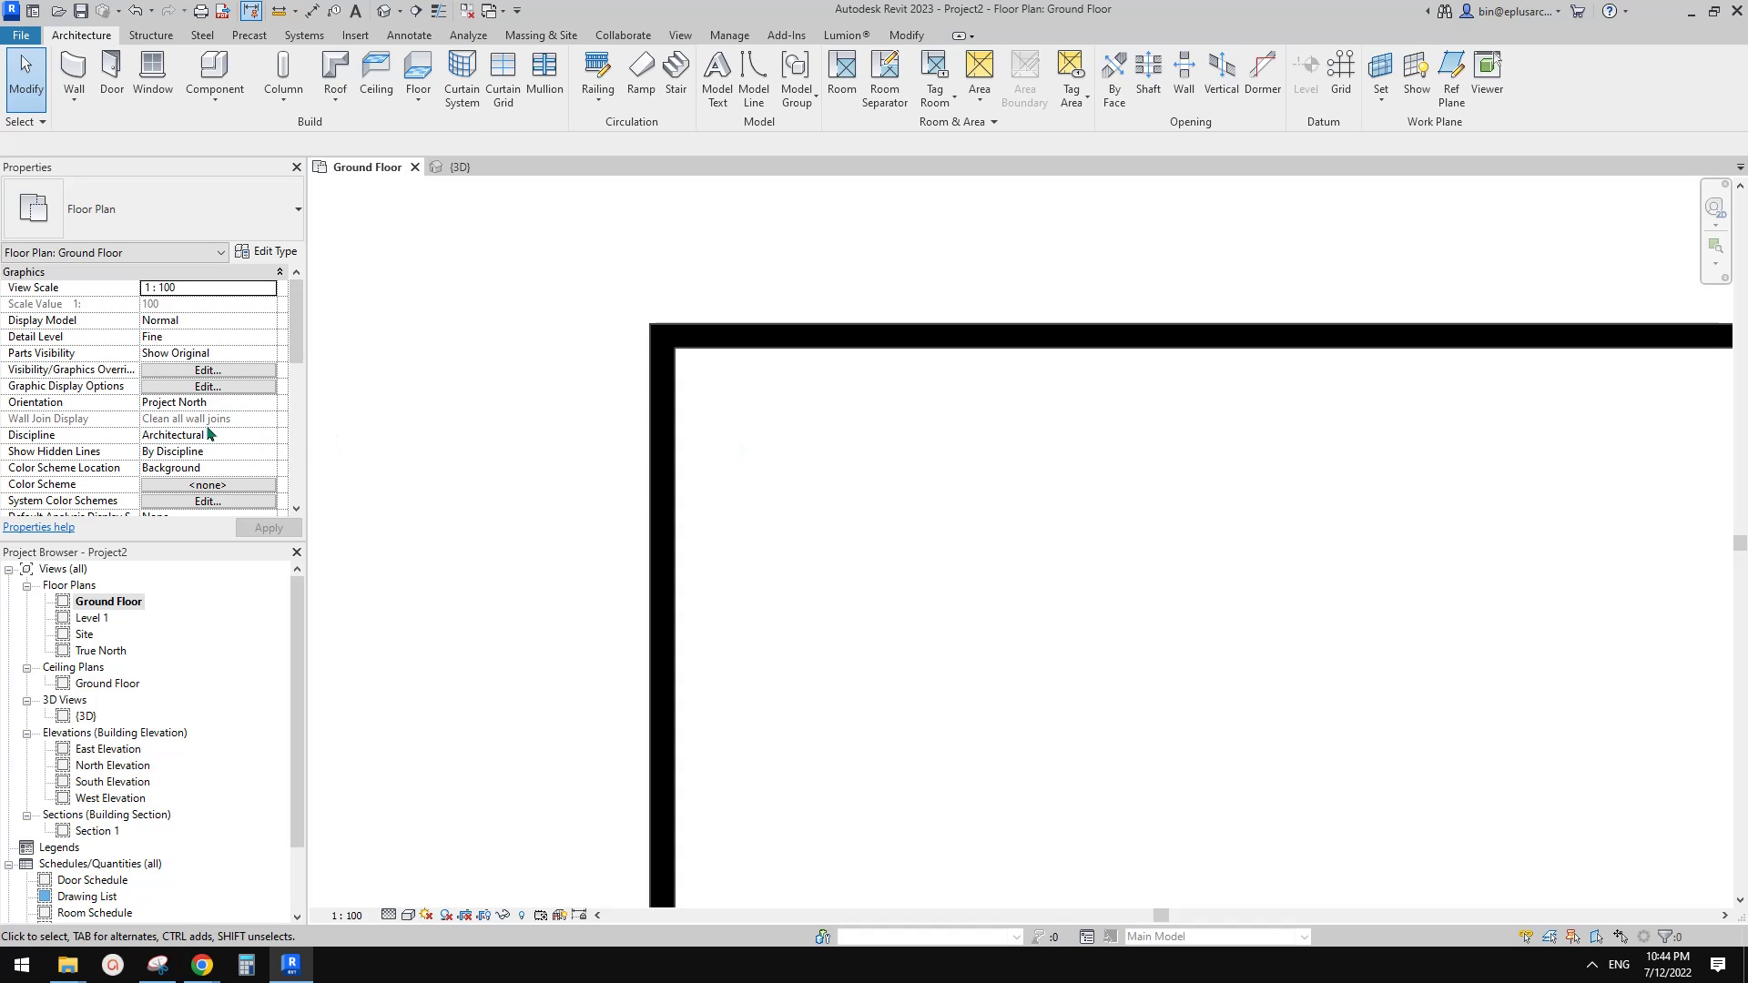
Step: Check the Ground Floor view's associated level and the current work plane without changing either
scroll(157, 426, down, 3)
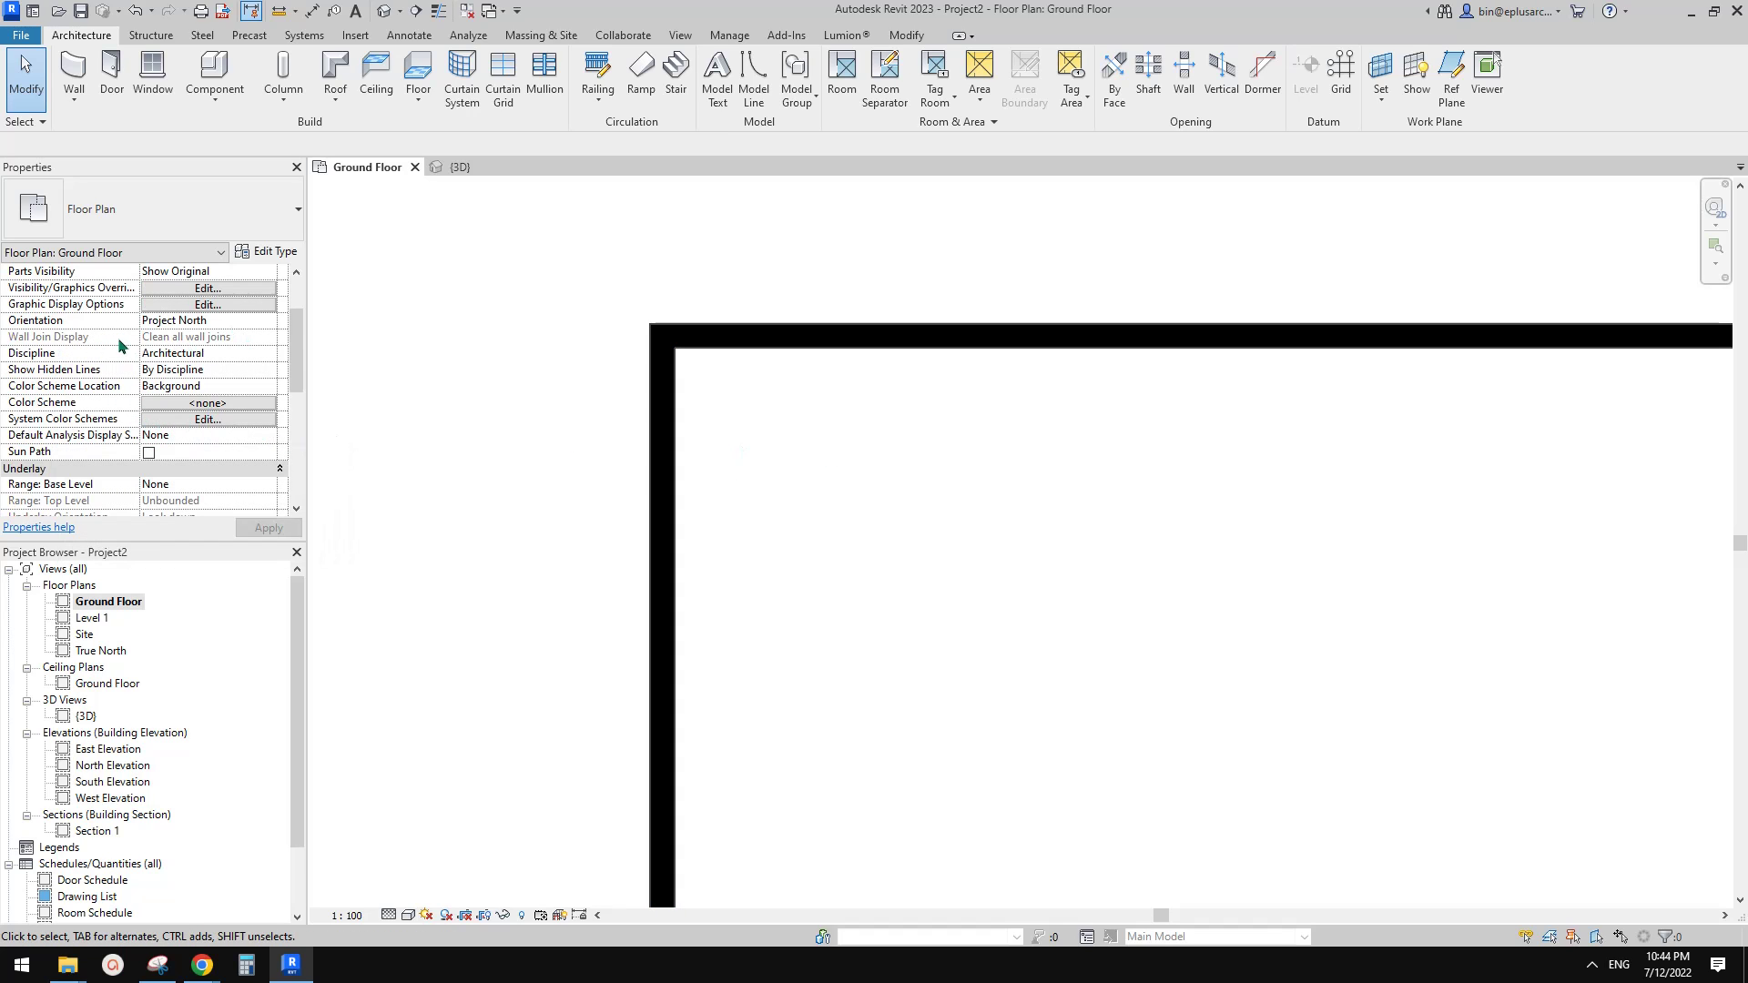
mouse_move(297, 355)
mouse_down()
mouse_move(297, 314)
mouse_move(298, 401)
mouse_move(298, 358)
mouse_up()
drag(301, 375, 307, 442)
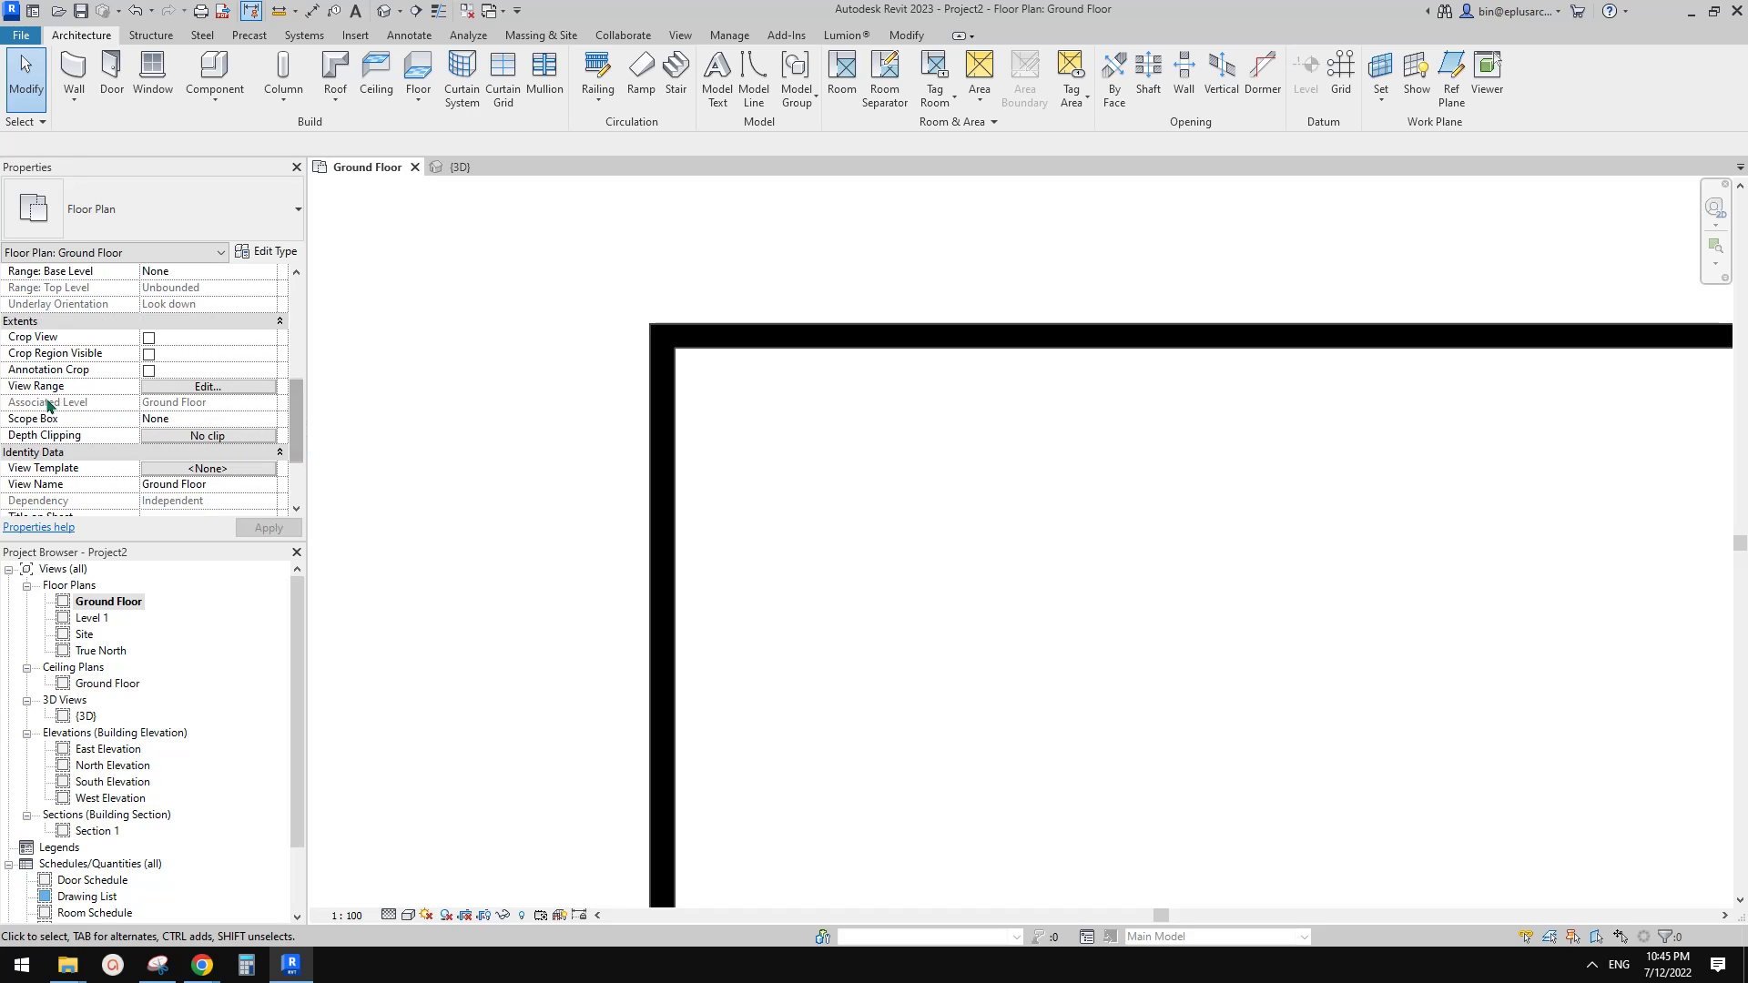
middle_drag(444, 420, 440, 420)
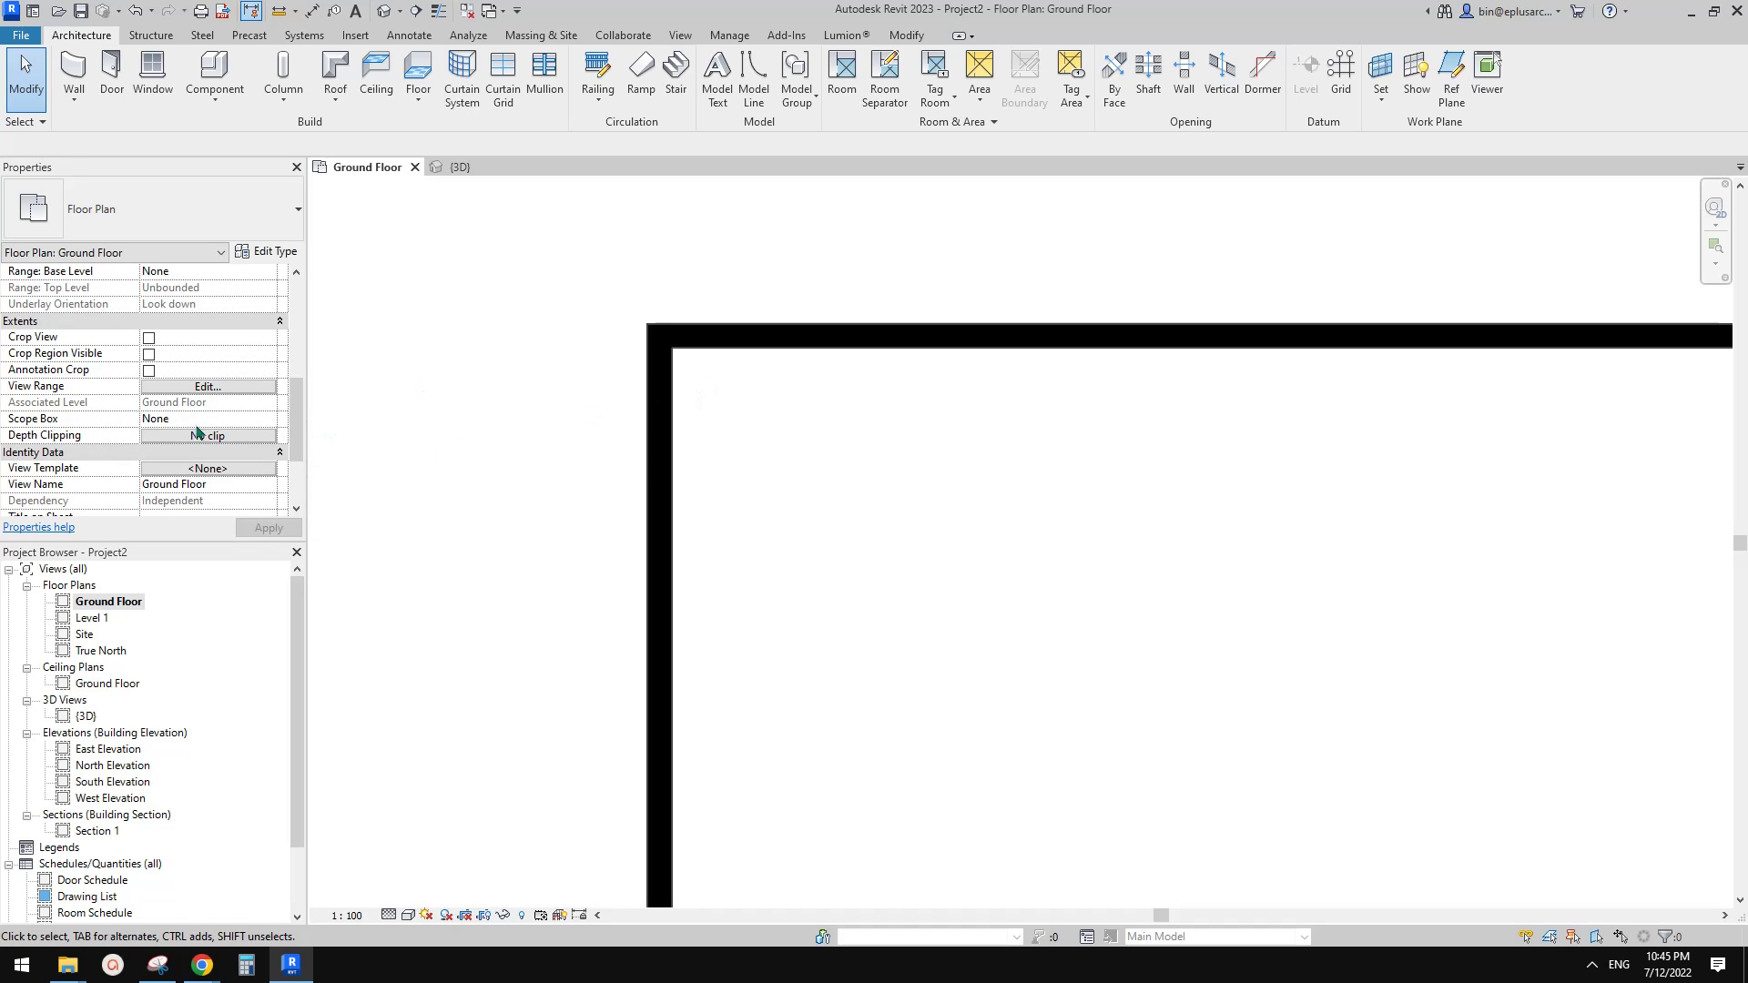
middle_drag(608, 384, 607, 393)
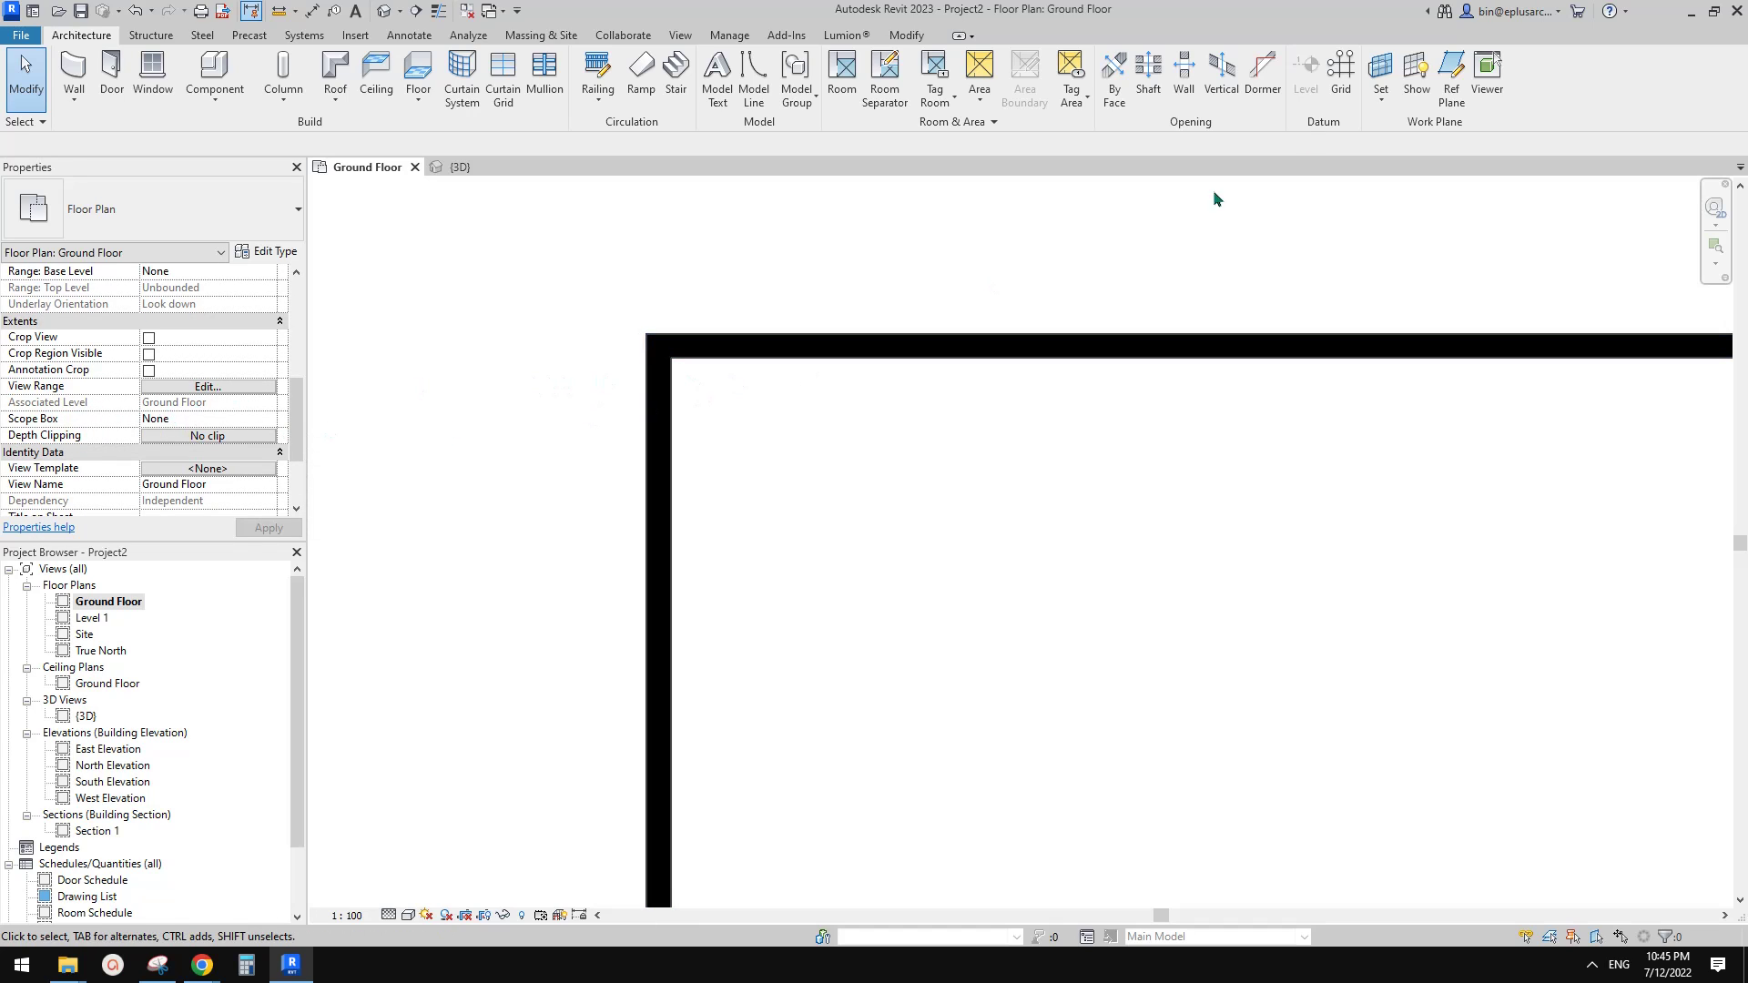
click(1377, 64)
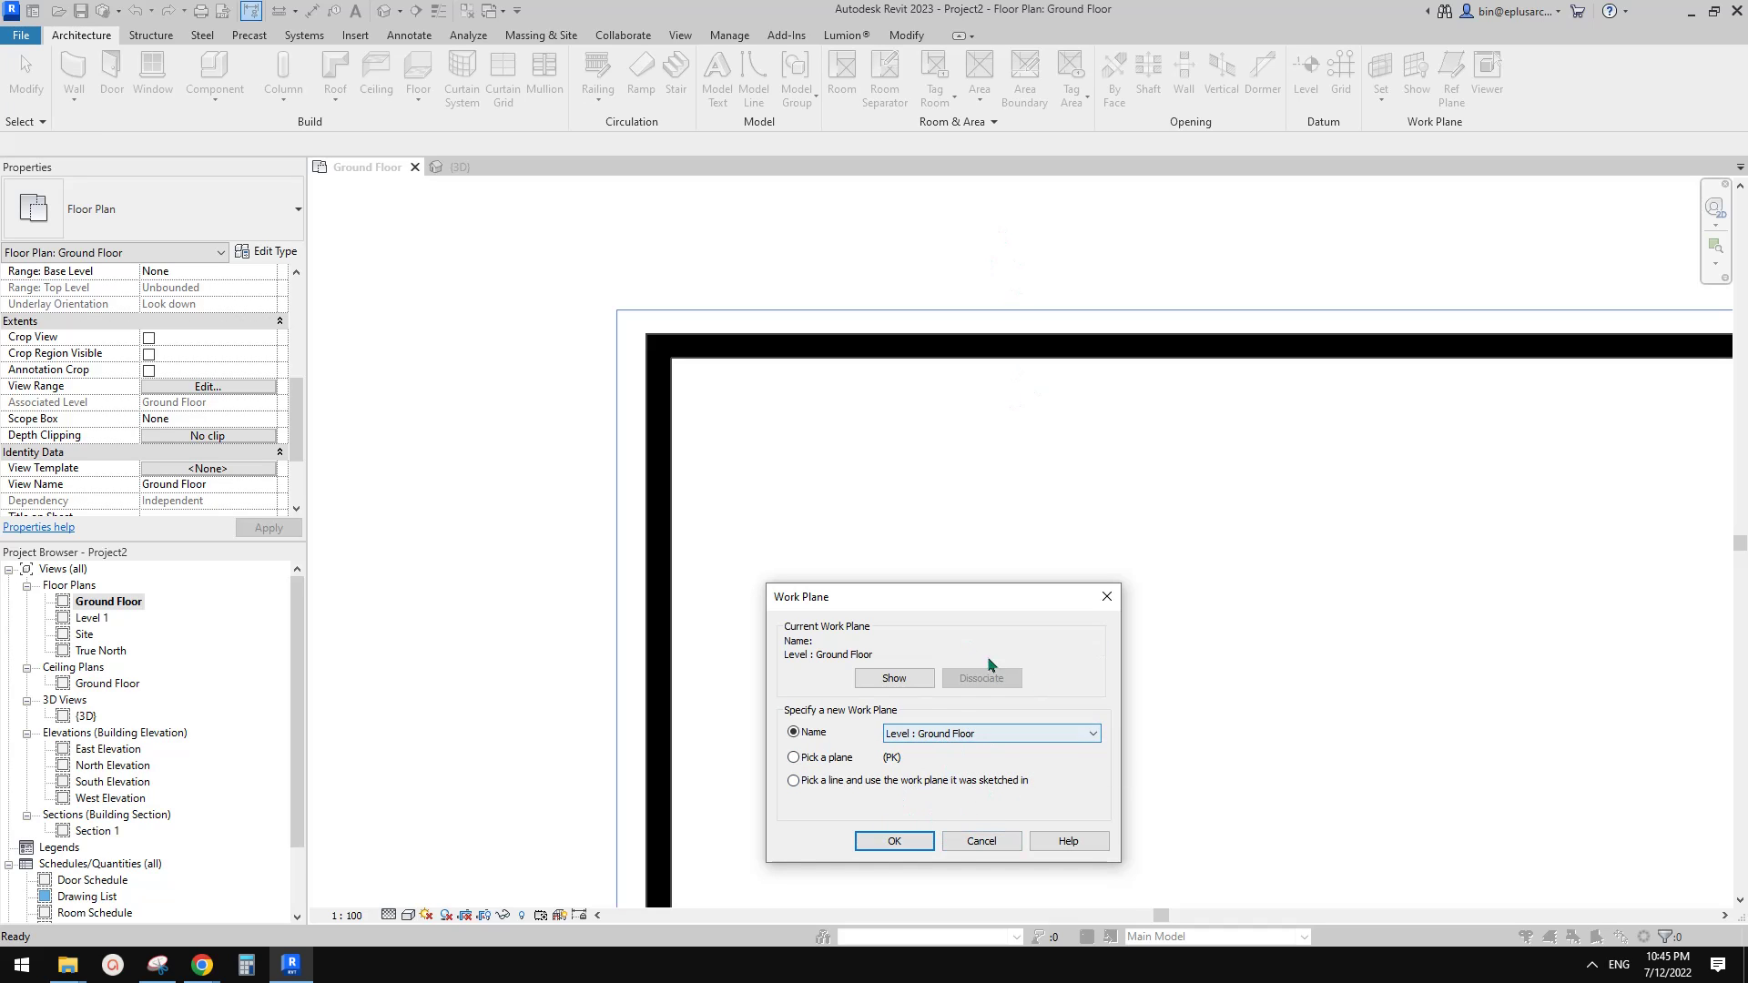
click(972, 841)
middle_drag(995, 420, 992, 418)
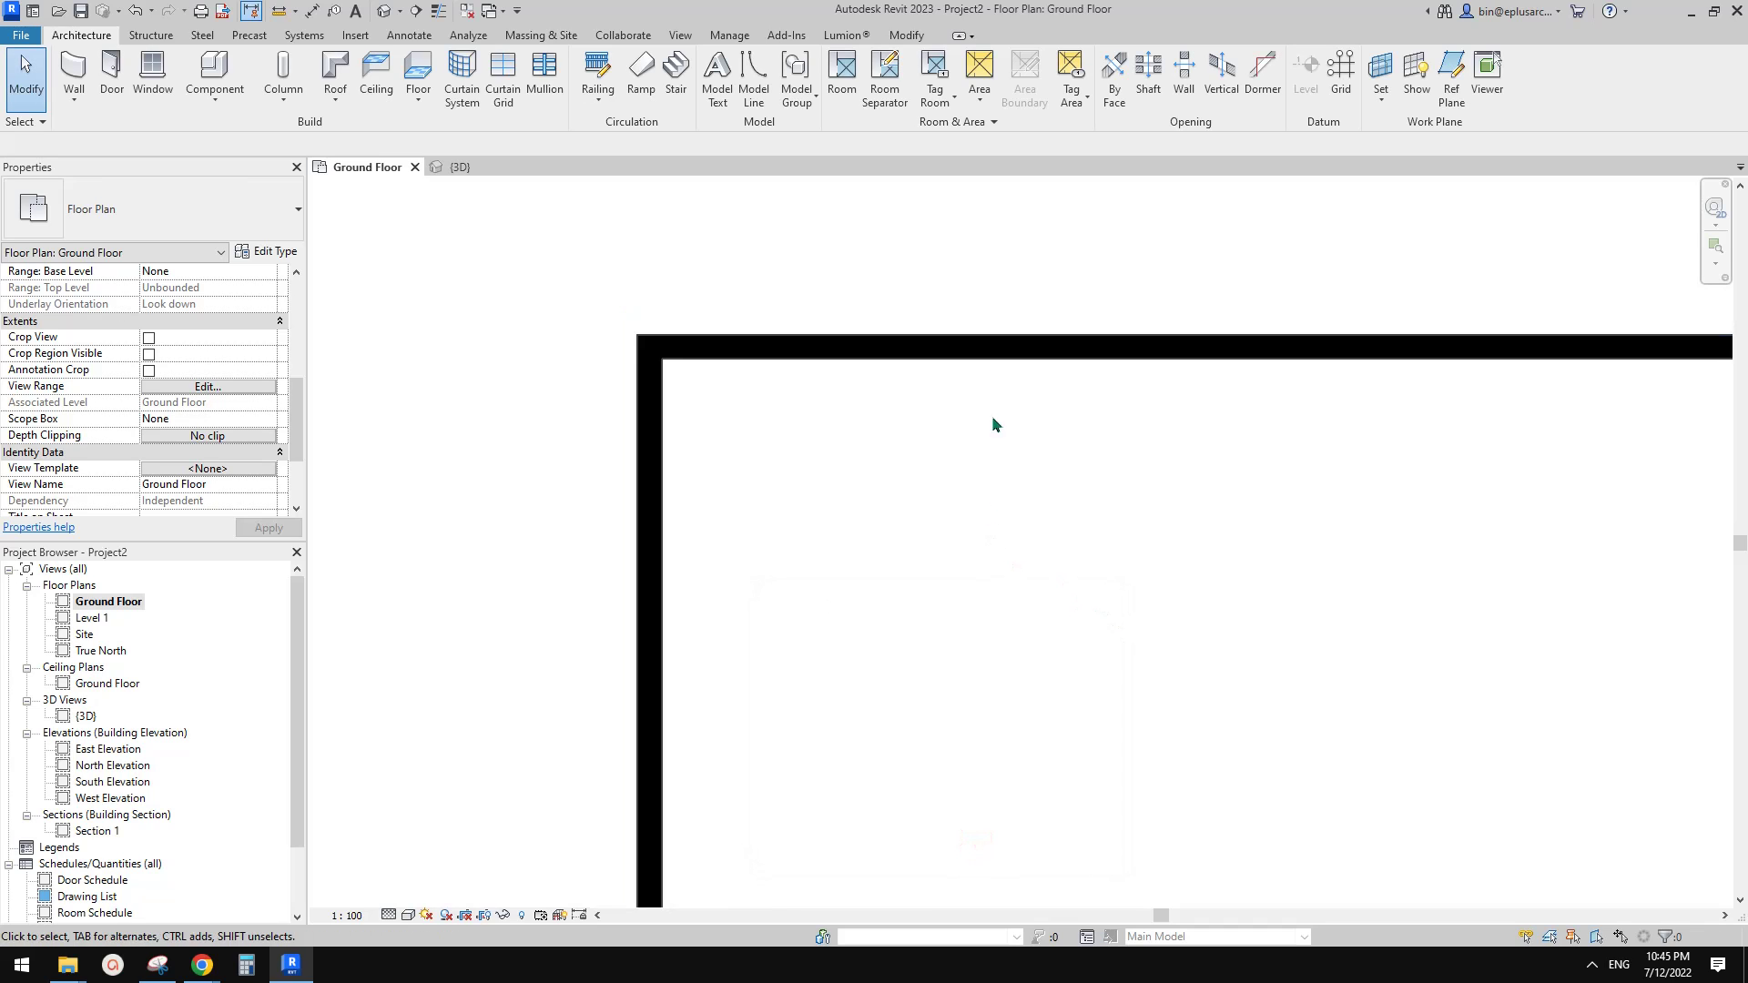
Step: Draw thin detail lines outlining L-shaped cabinetry in the room's upper-left corner, extending about 3700 mm down the left wall
key(d)
key(l)
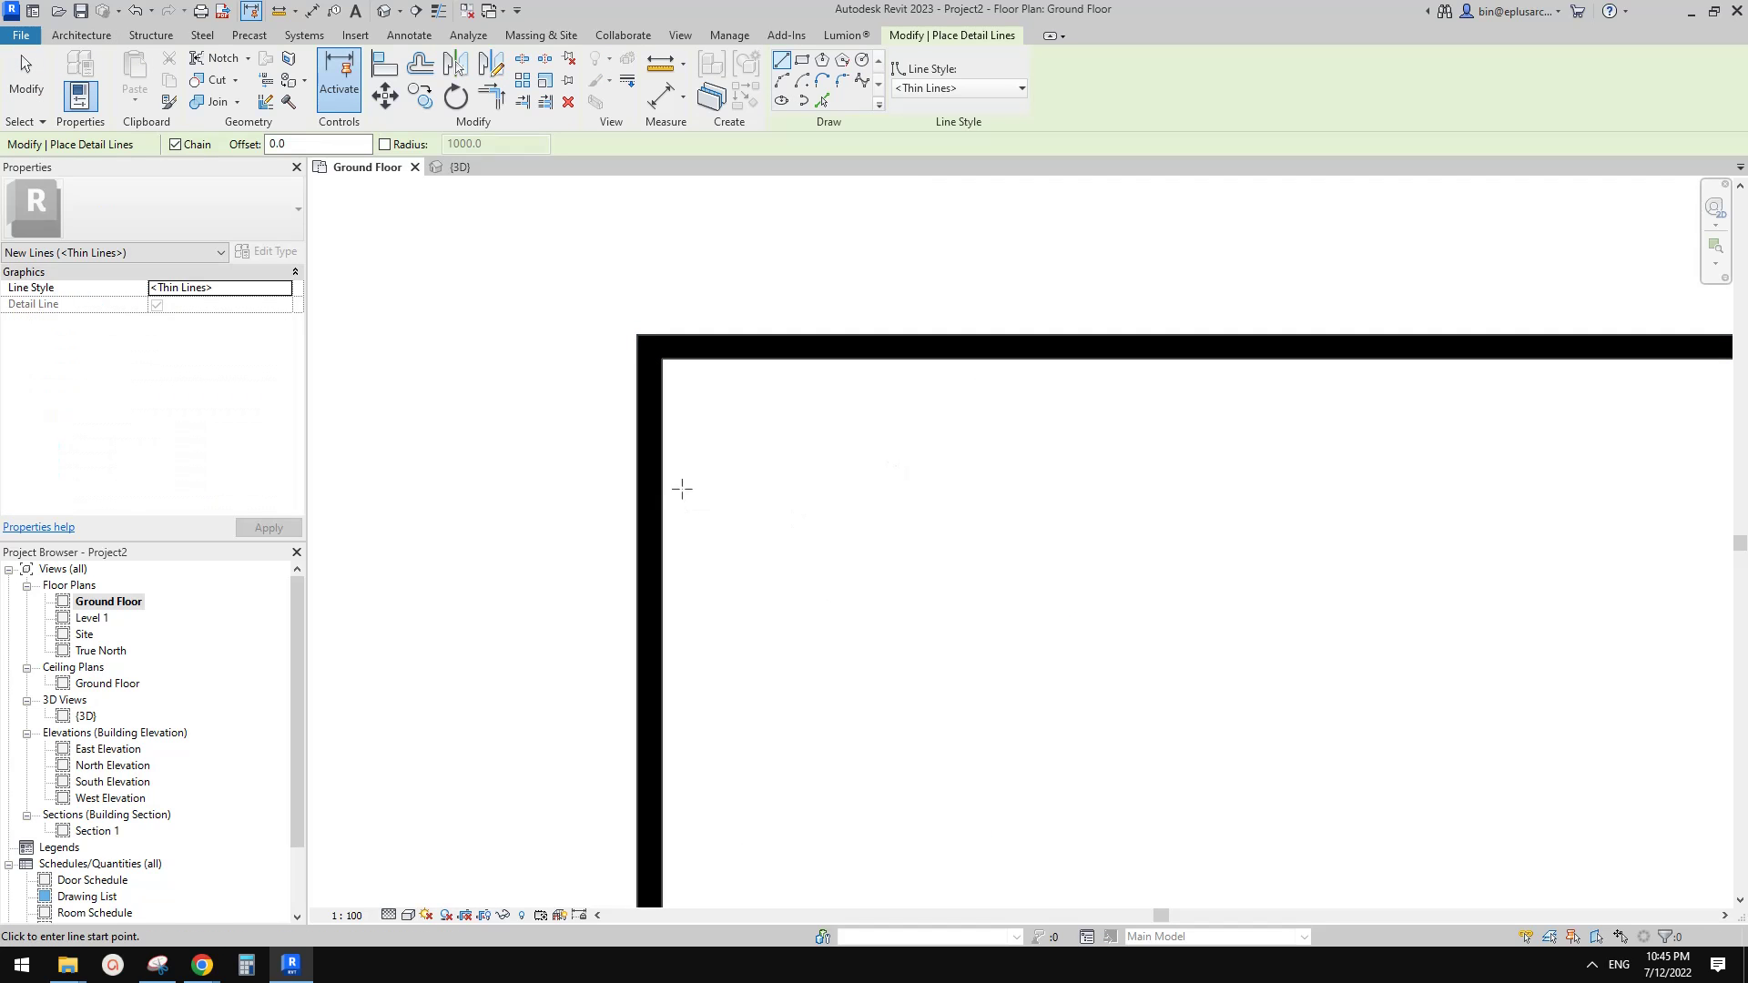
click(663, 468)
click(984, 467)
click(984, 359)
key(Escape)
click(752, 460)
click(752, 682)
click(664, 682)
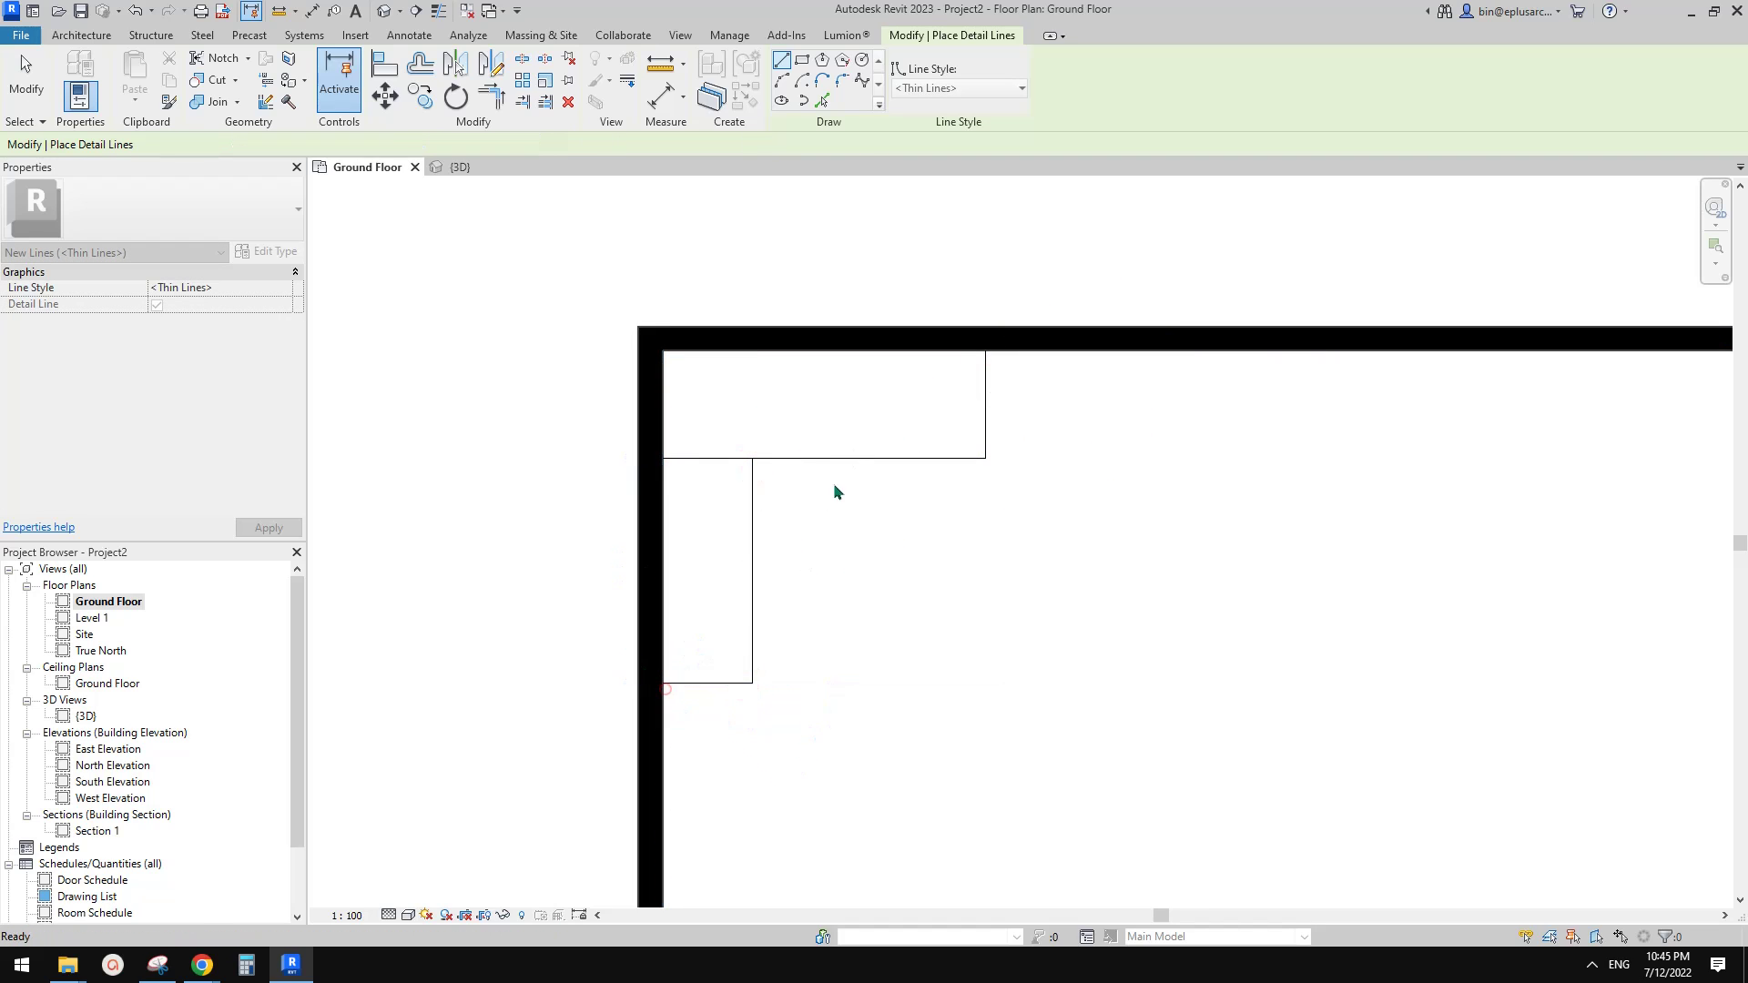
Step: Trim the two outline legs in the upper-left corner to form a clean inner L-shaped corner
key(Escape)
key(Escape)
click(752, 488)
click(773, 457)
middle_drag(894, 468, 875, 468)
key(Escape)
Step: Draw a second, three-sided thin detail line outline against the upper wall, to the right of the L-shaped one
middle_drag(1014, 418, 976, 426)
middle_drag(1033, 322, 980, 323)
key(d)
shift+scroll(979, 330, right, 1)
key(l)
click(1003, 359)
click(1003, 463)
click(1219, 466)
click(1219, 360)
shift+scroll(1219, 374, right, 2)
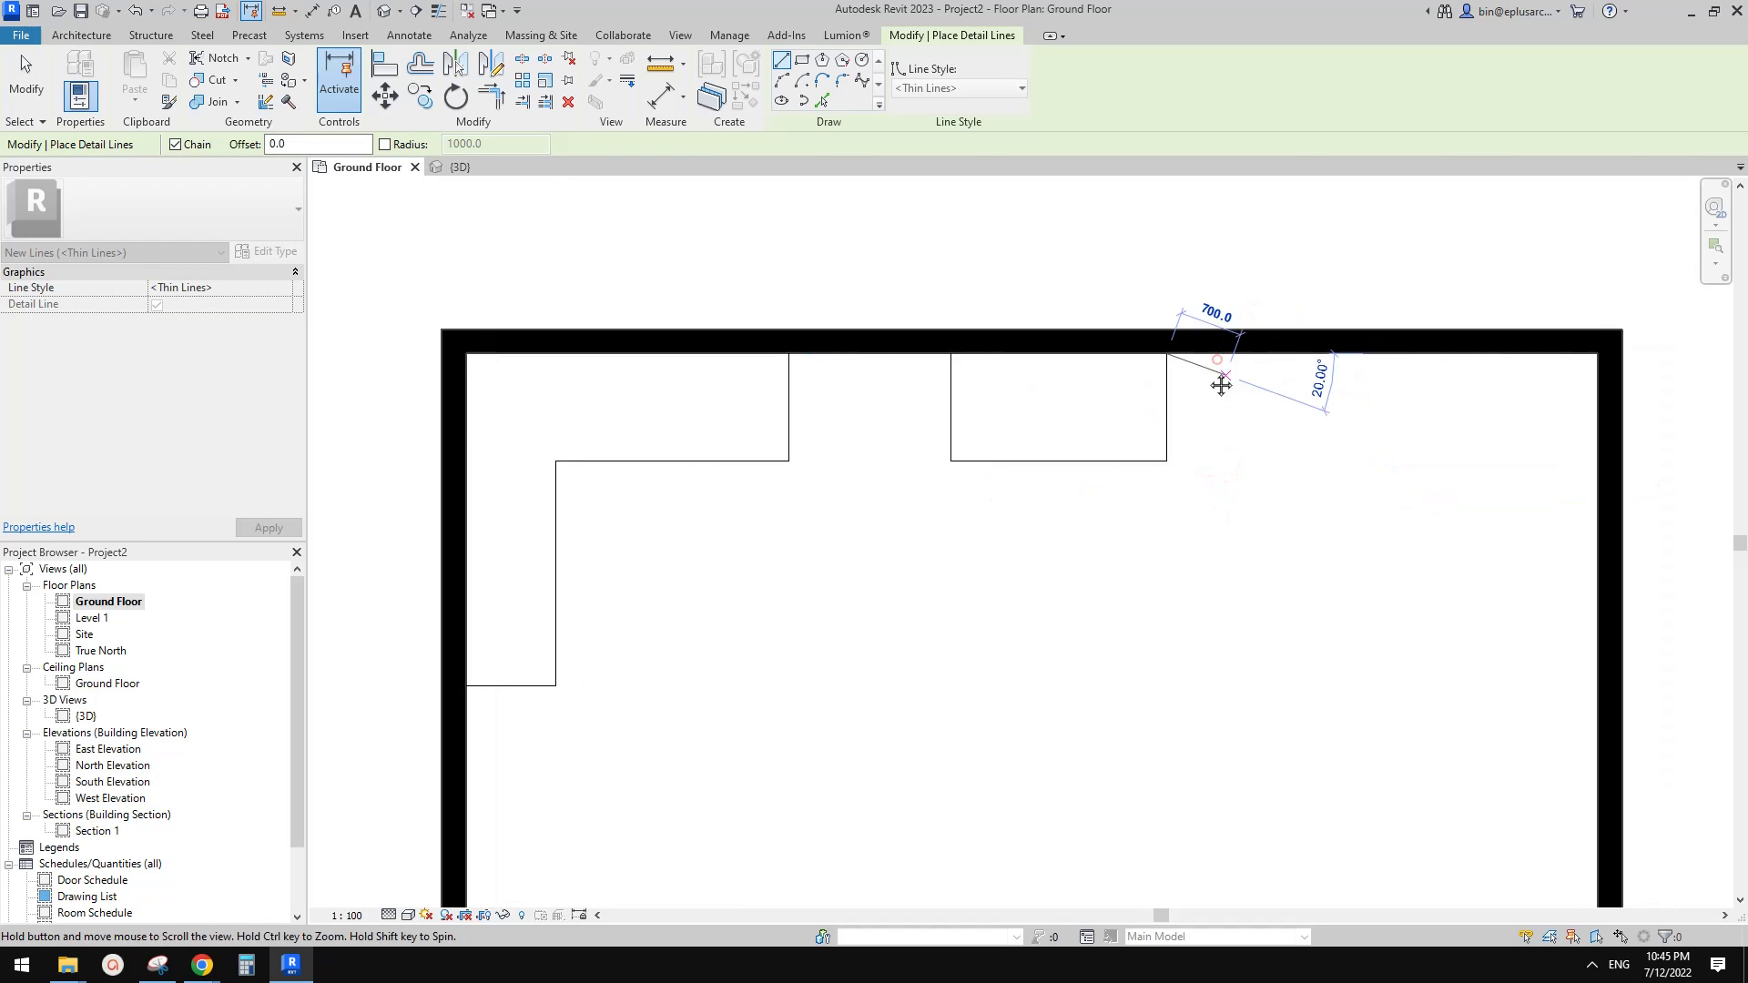
middle_drag(1321, 366, 1211, 368)
key(Escape)
key(Escape)
Step: Stretch the second outline along the upper wall to the right wall, making it about 7200 mm long
drag(1032, 431, 1467, 443)
scroll(1356, 446, down, 1)
middle_drag(1271, 480, 1313, 475)
key(Escape)
middle_drag(1047, 447, 1120, 450)
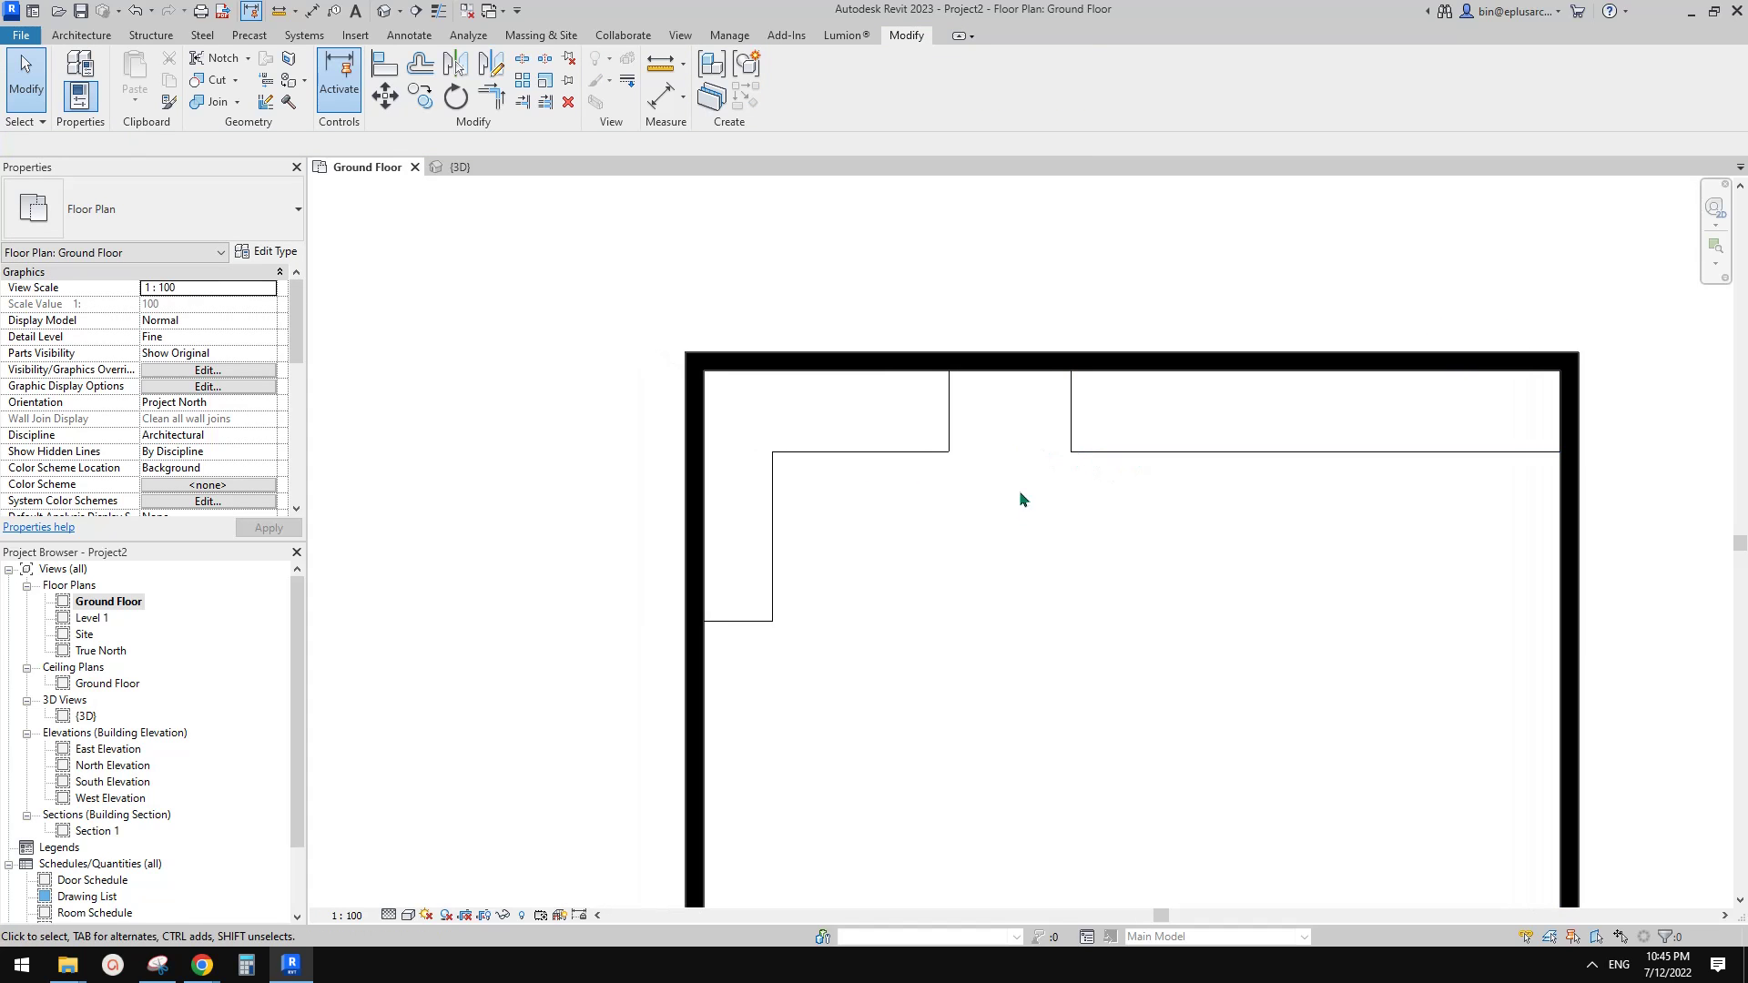
Step: Convert the detail lines of both cabinetry outlines along the upper and left walls to model lines
middle_drag(998, 501, 992, 517)
drag(1131, 420, 746, 666)
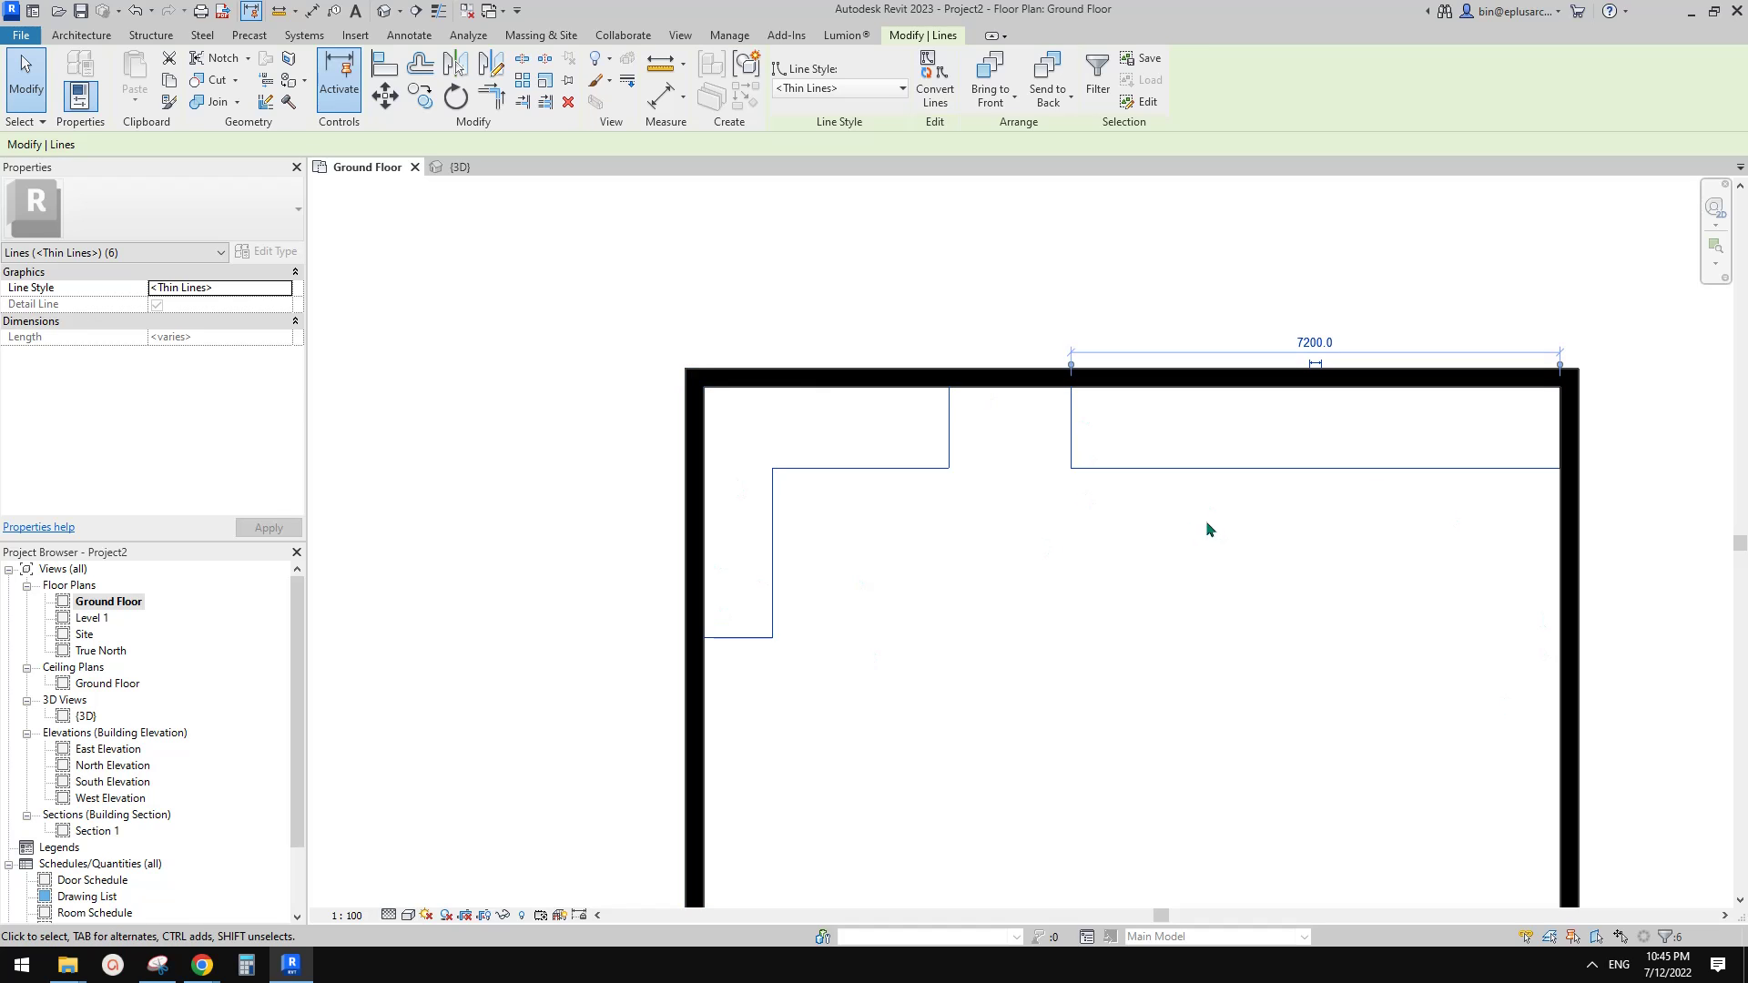
middle_drag(1204, 520, 1156, 531)
drag(1173, 651, 813, 448)
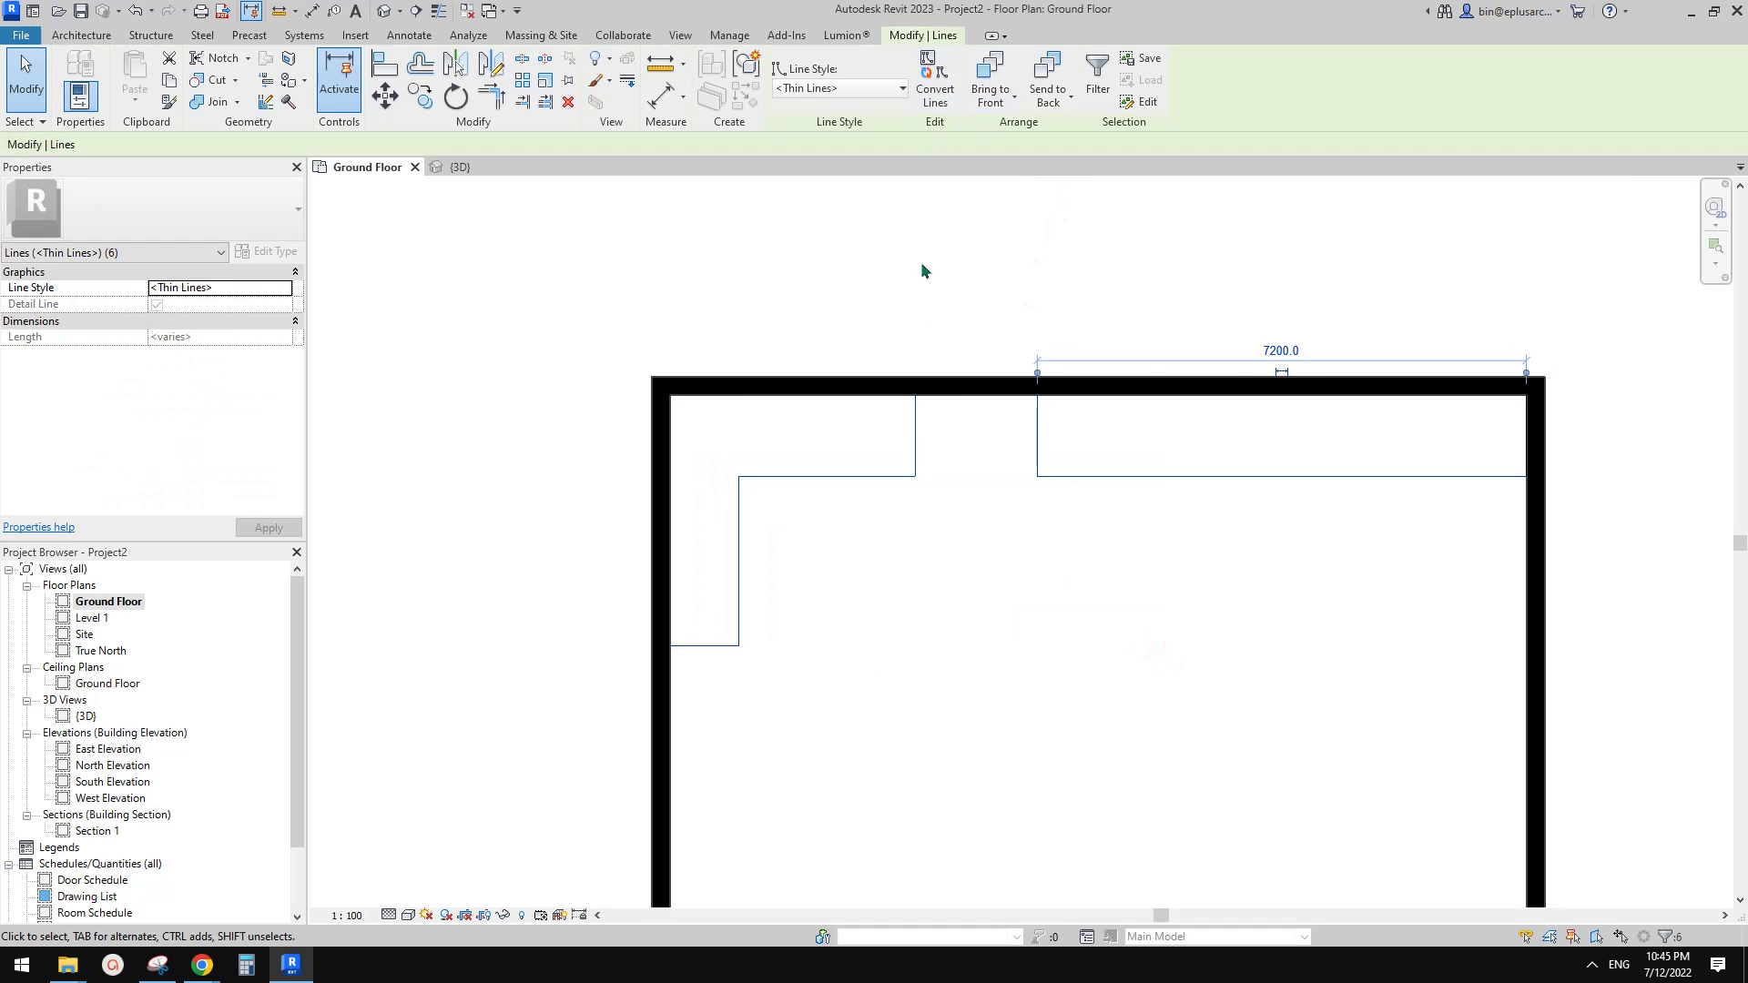
click(935, 80)
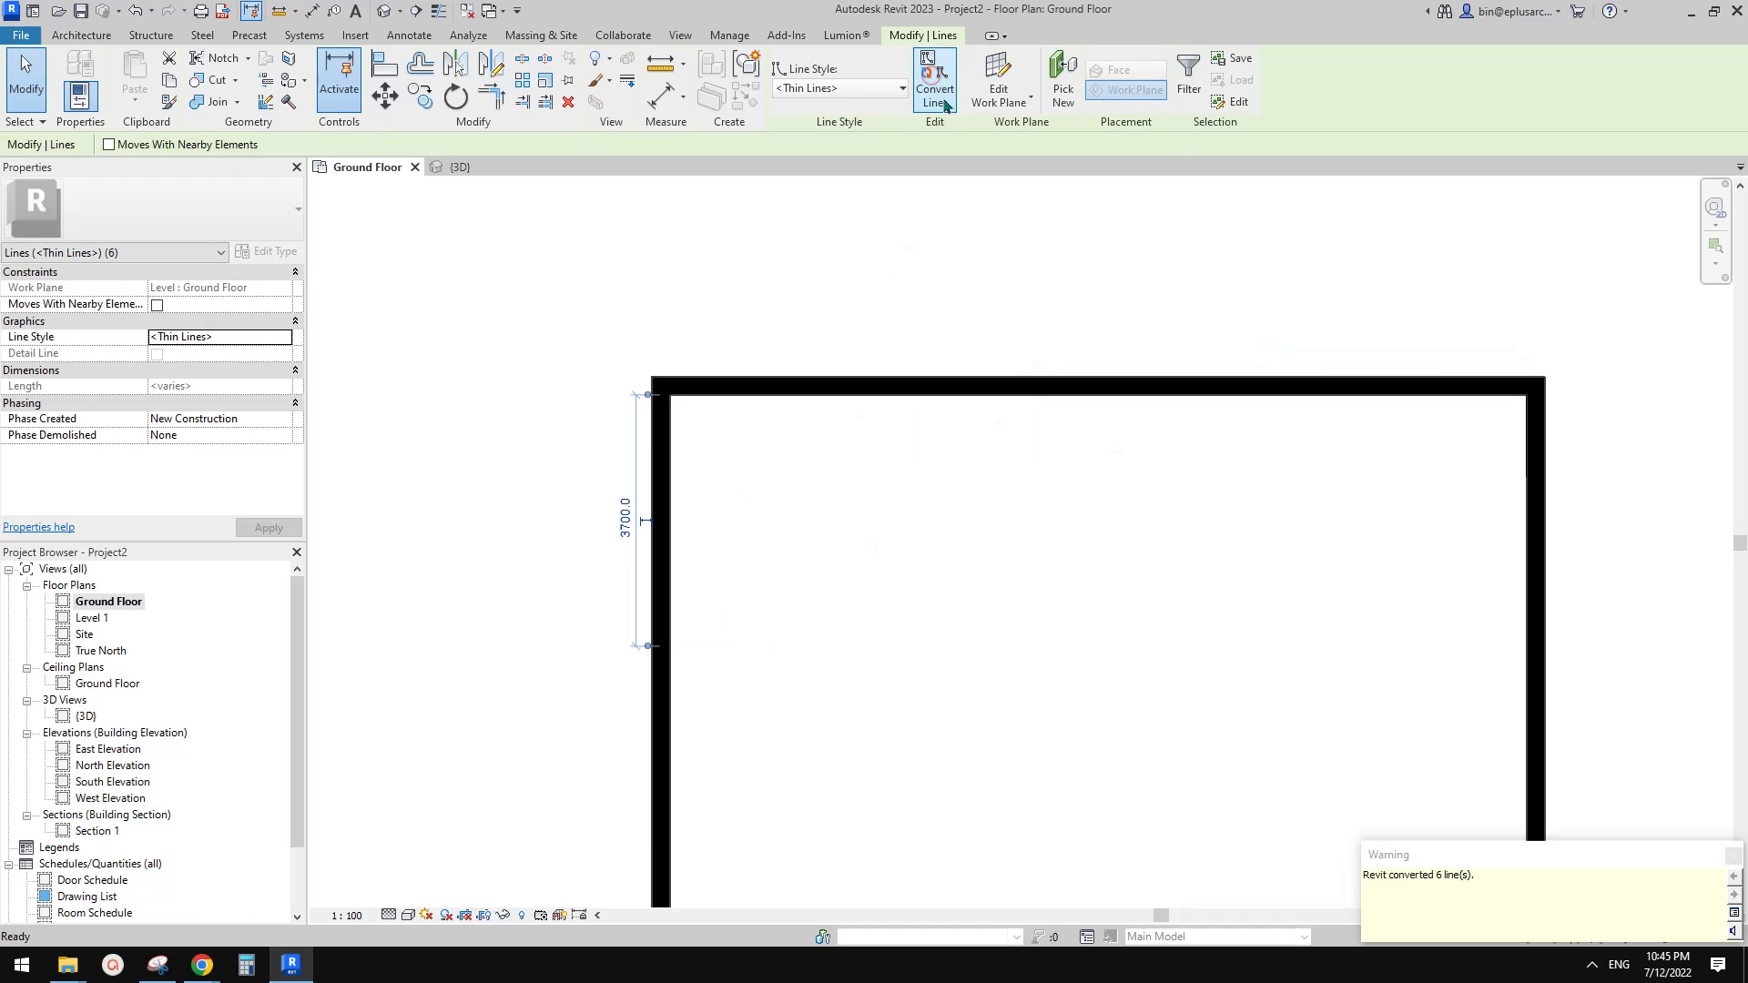
middle_drag(996, 443, 976, 420)
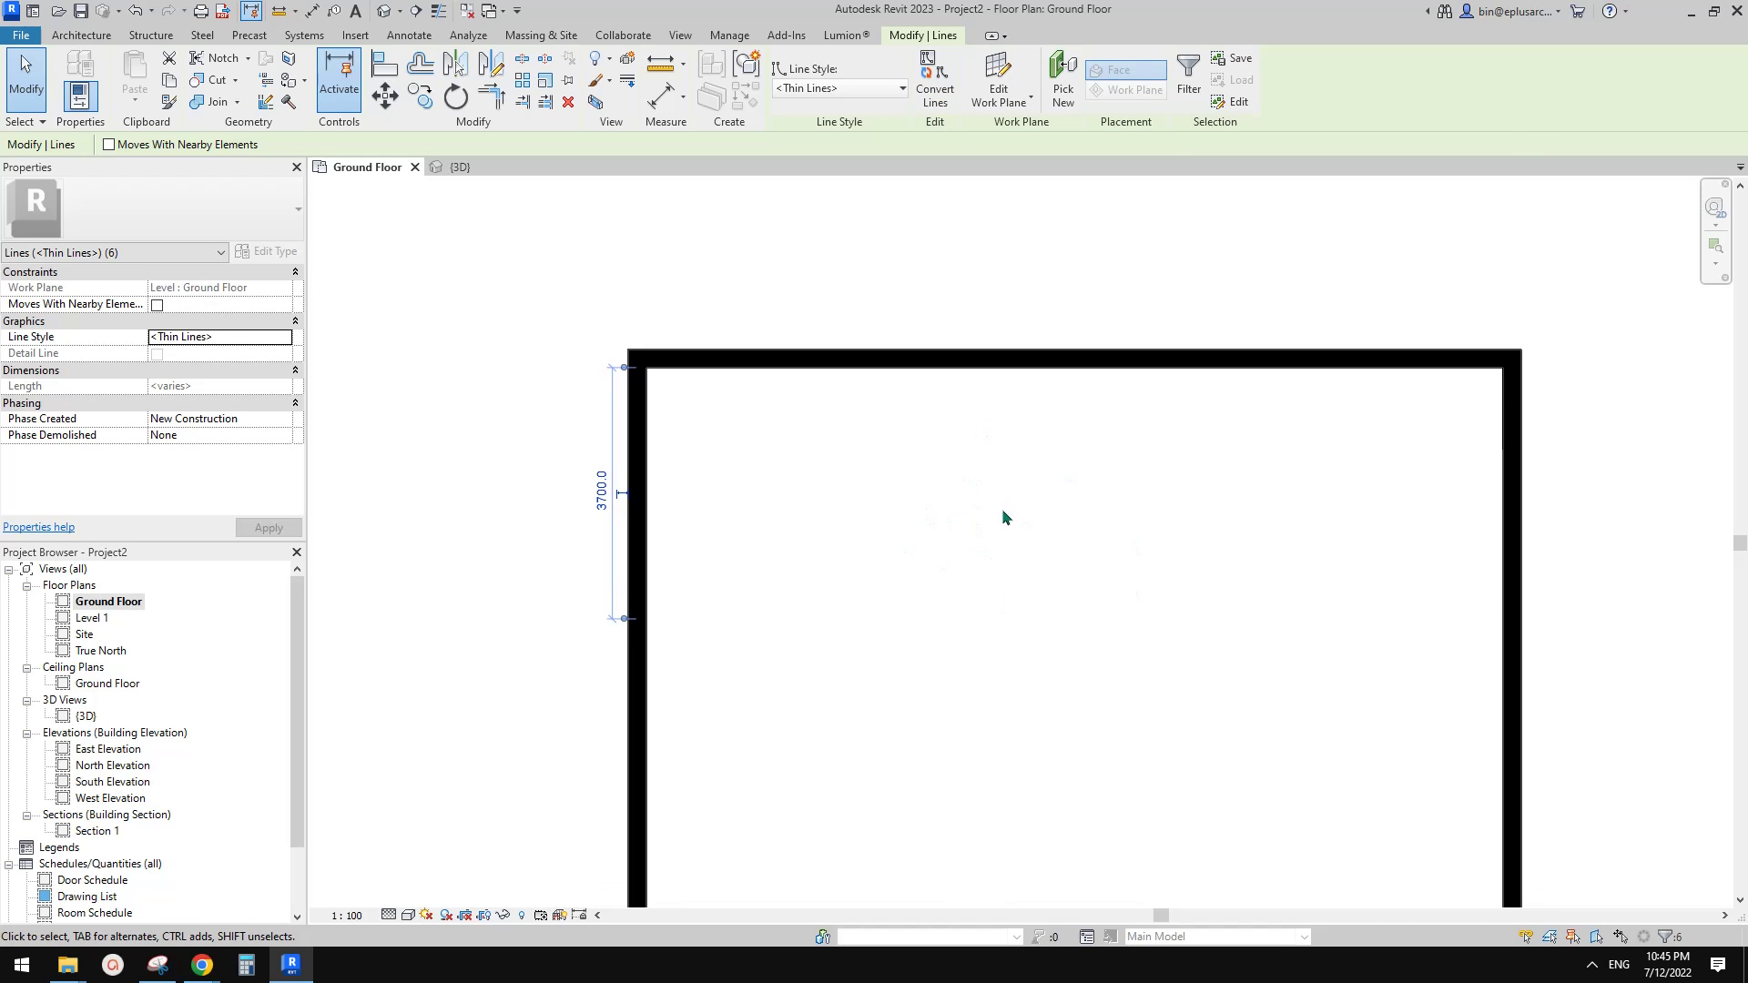
middle_drag(1001, 509, 979, 512)
click(974, 481)
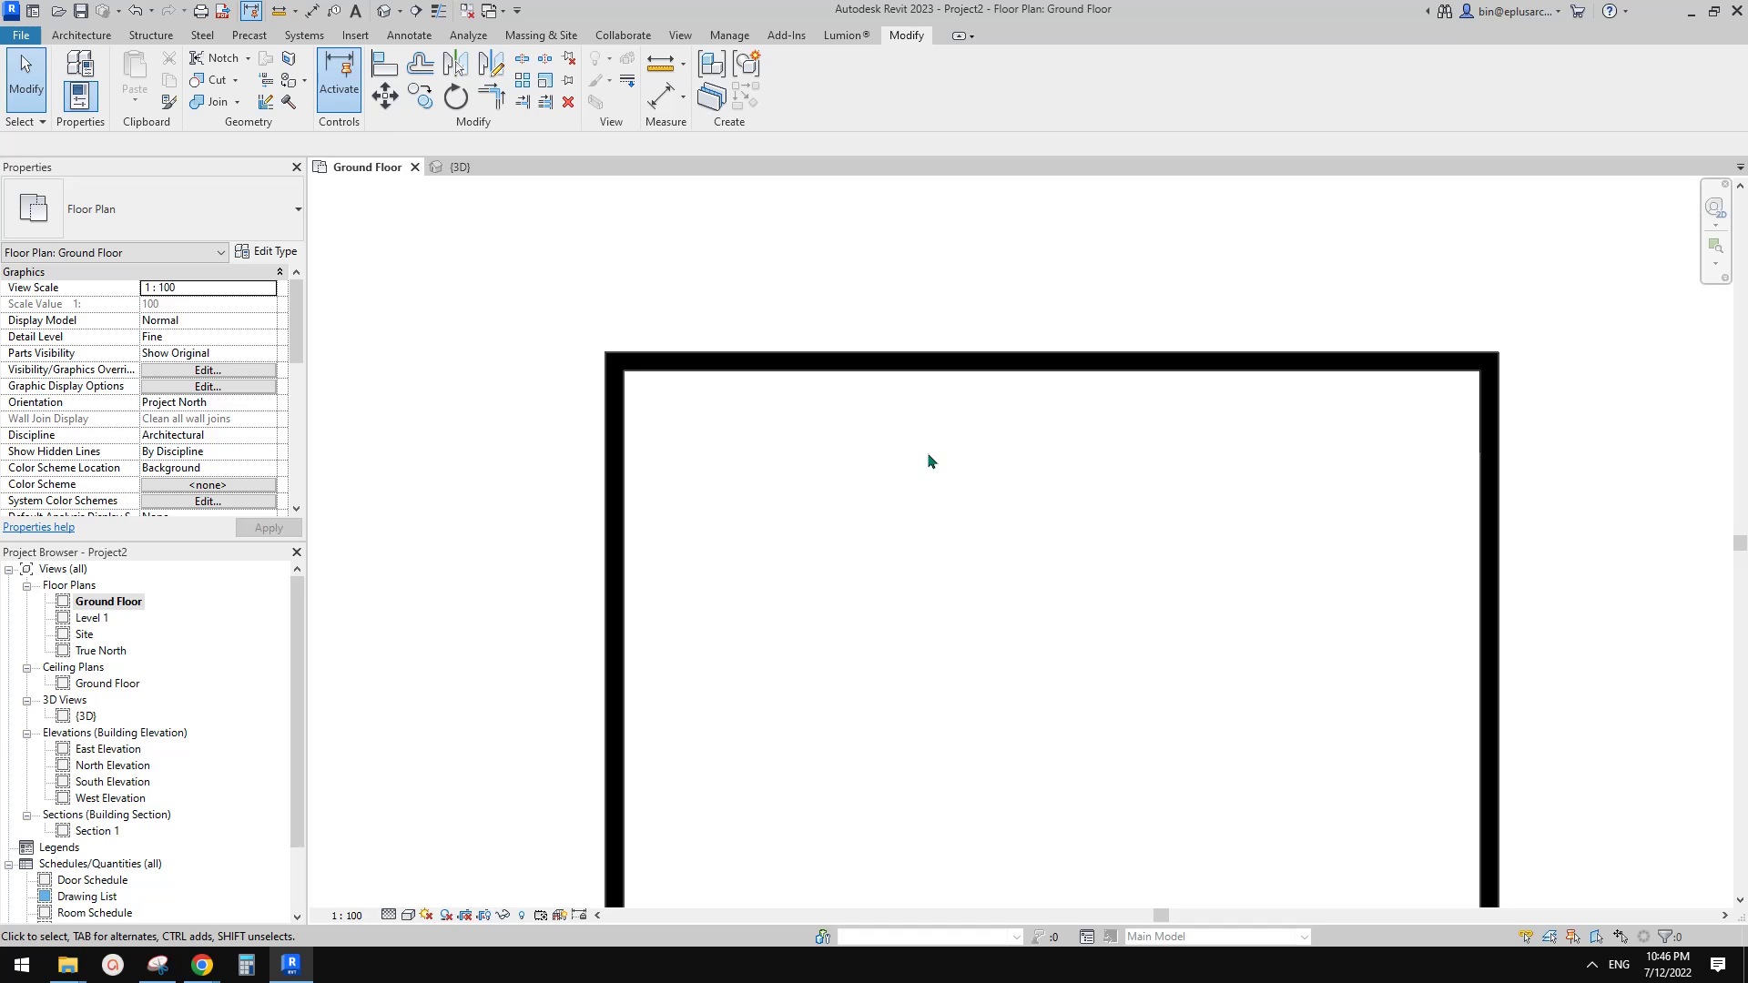
Step: Set the Ground Floor view's phase filter to Show All
scroll(186, 414, down, 8)
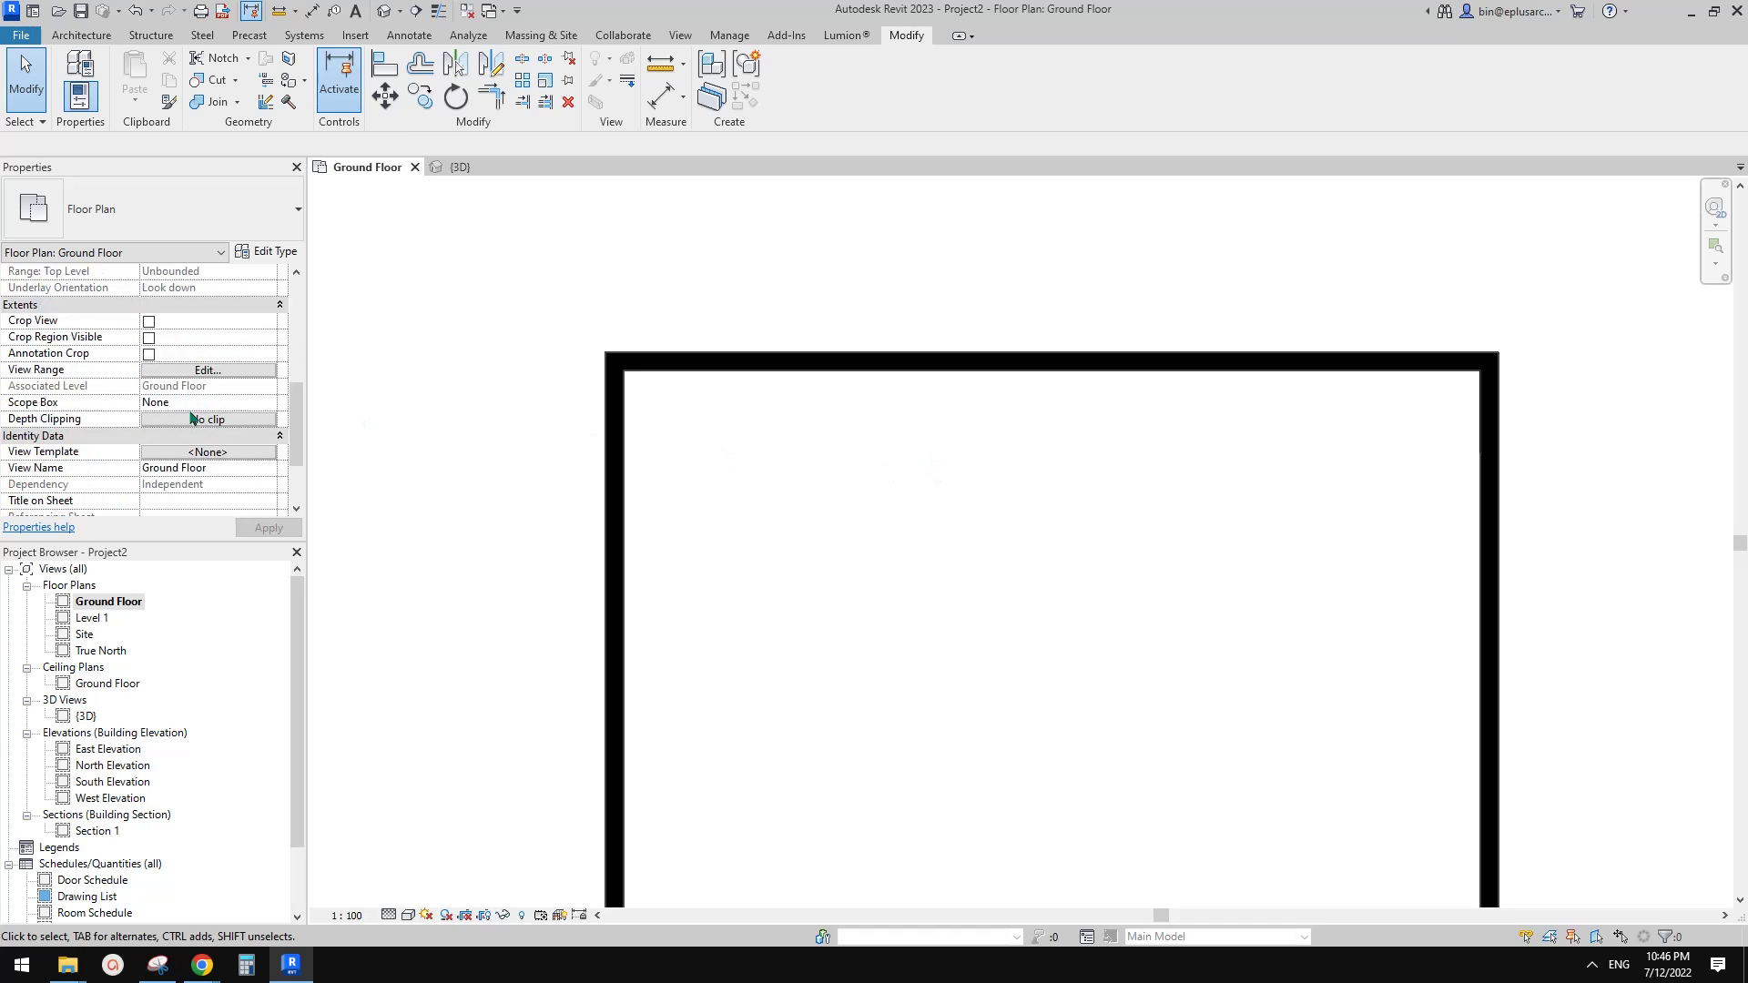
middle_drag(755, 486, 747, 478)
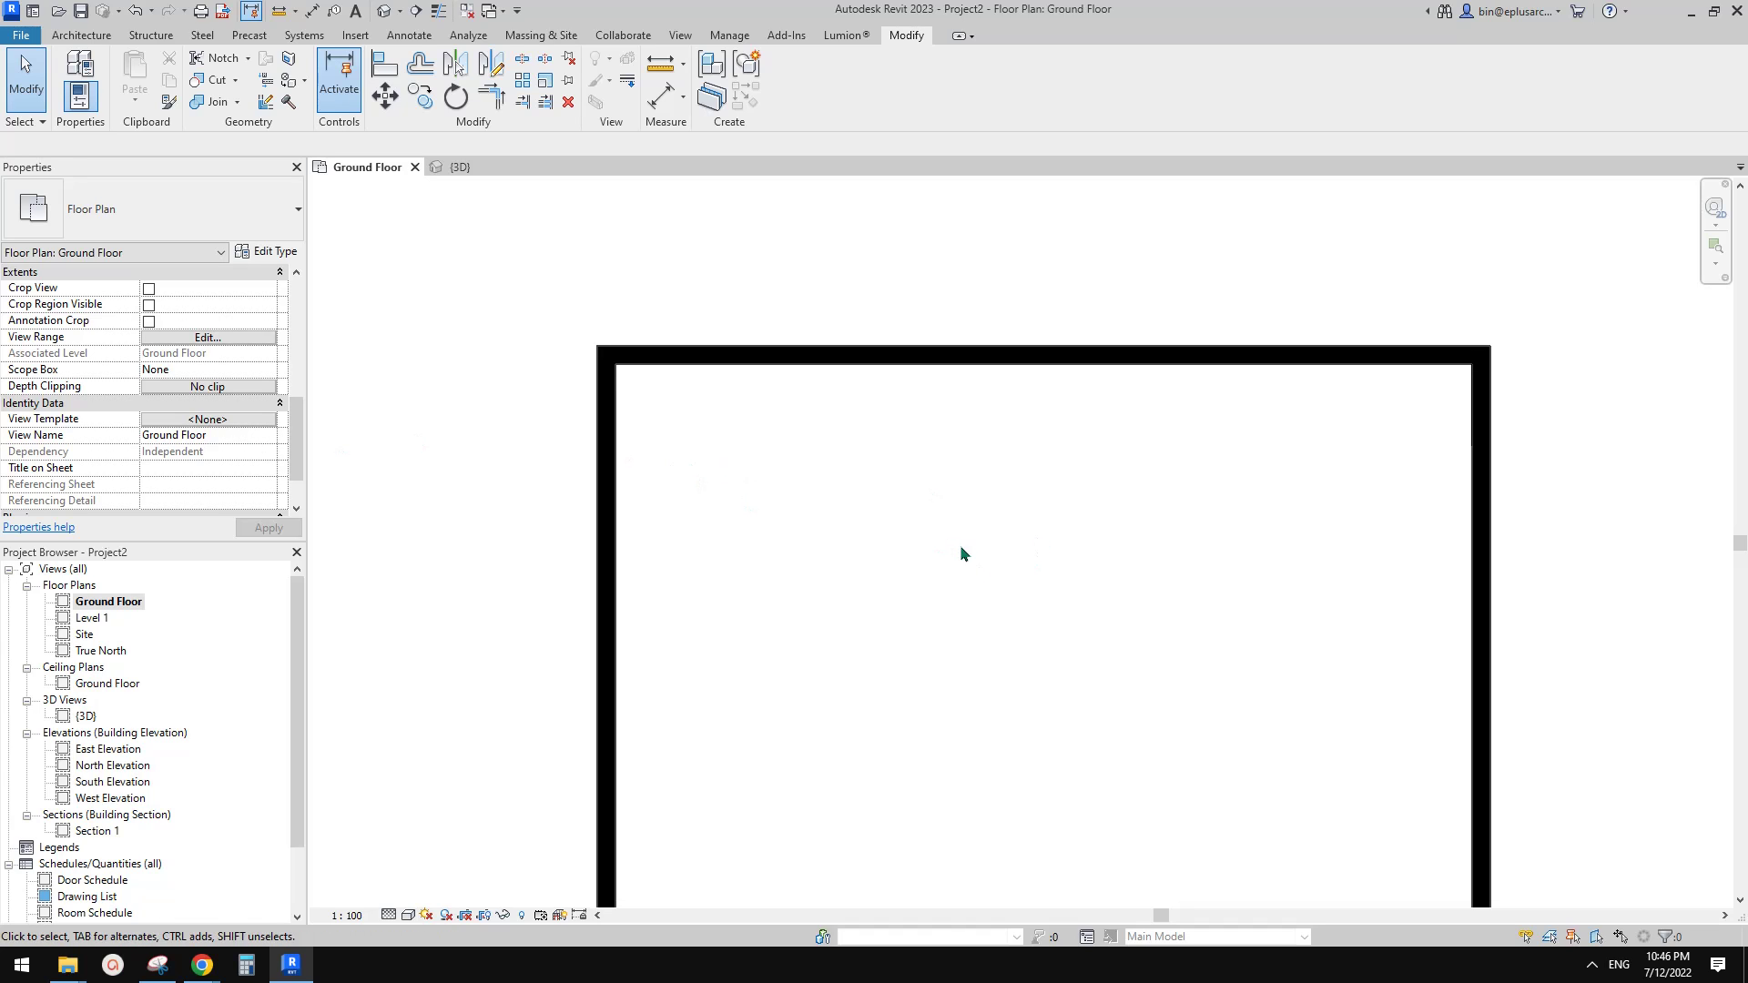
scroll(227, 437, down, 2)
click(267, 467)
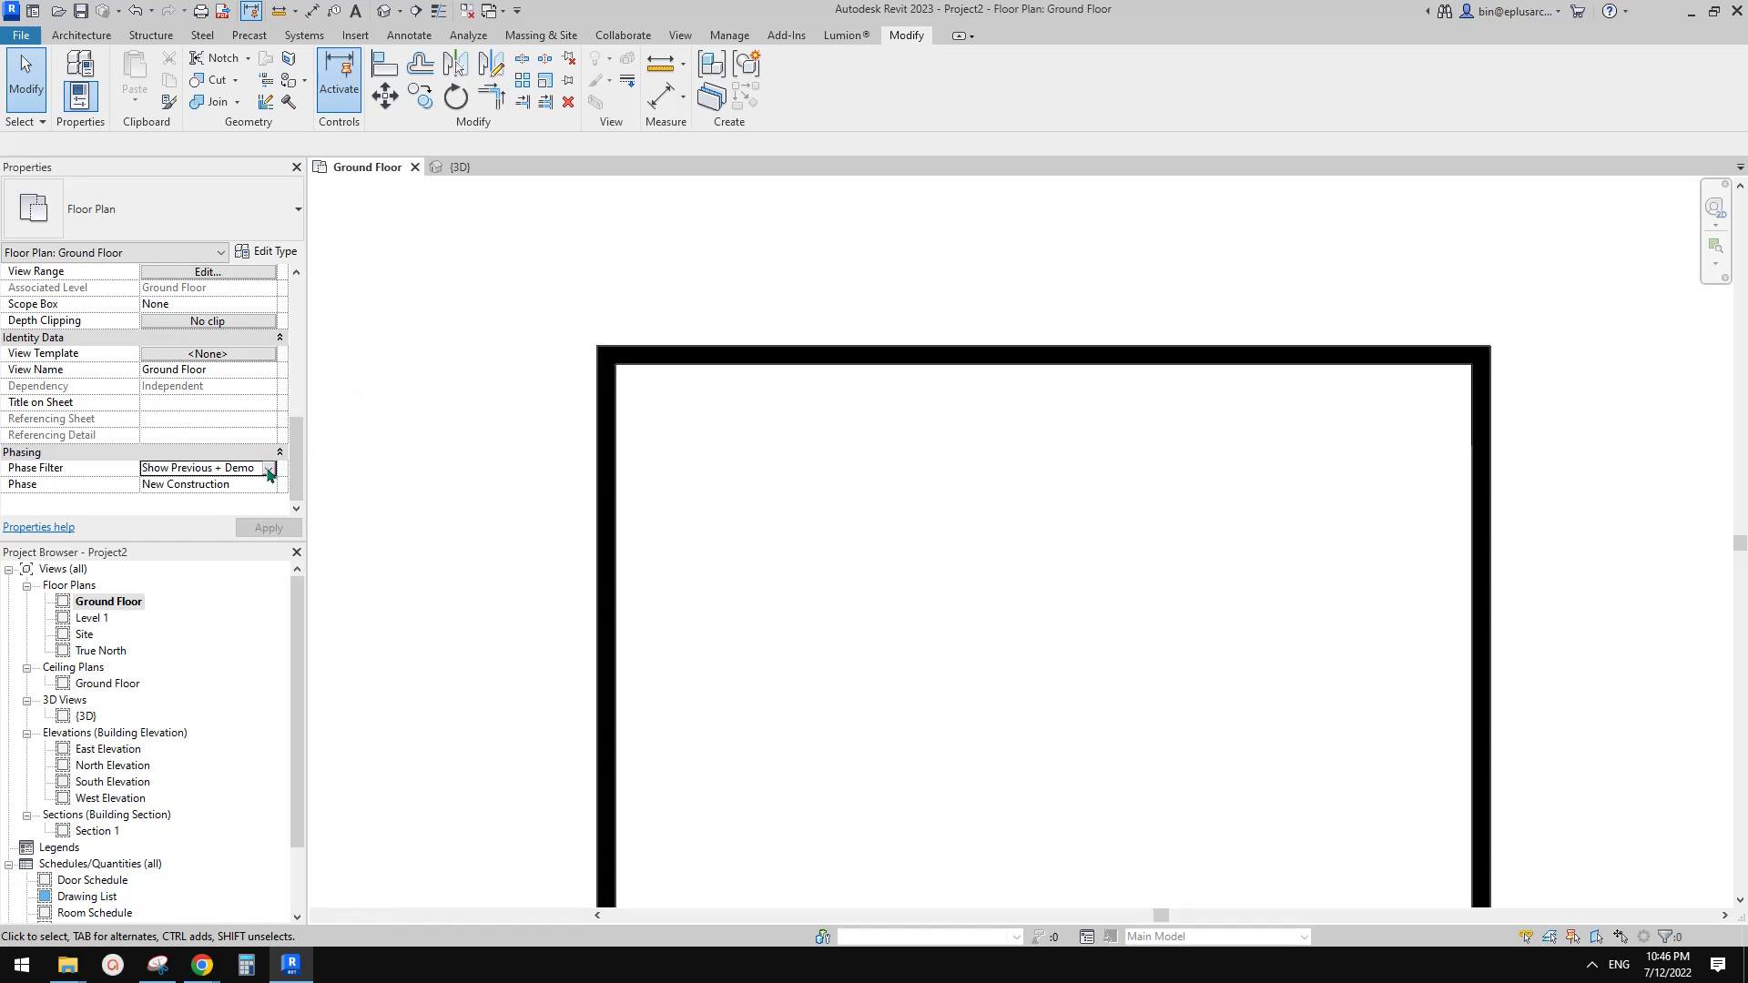
scroll(182, 505, up, 1)
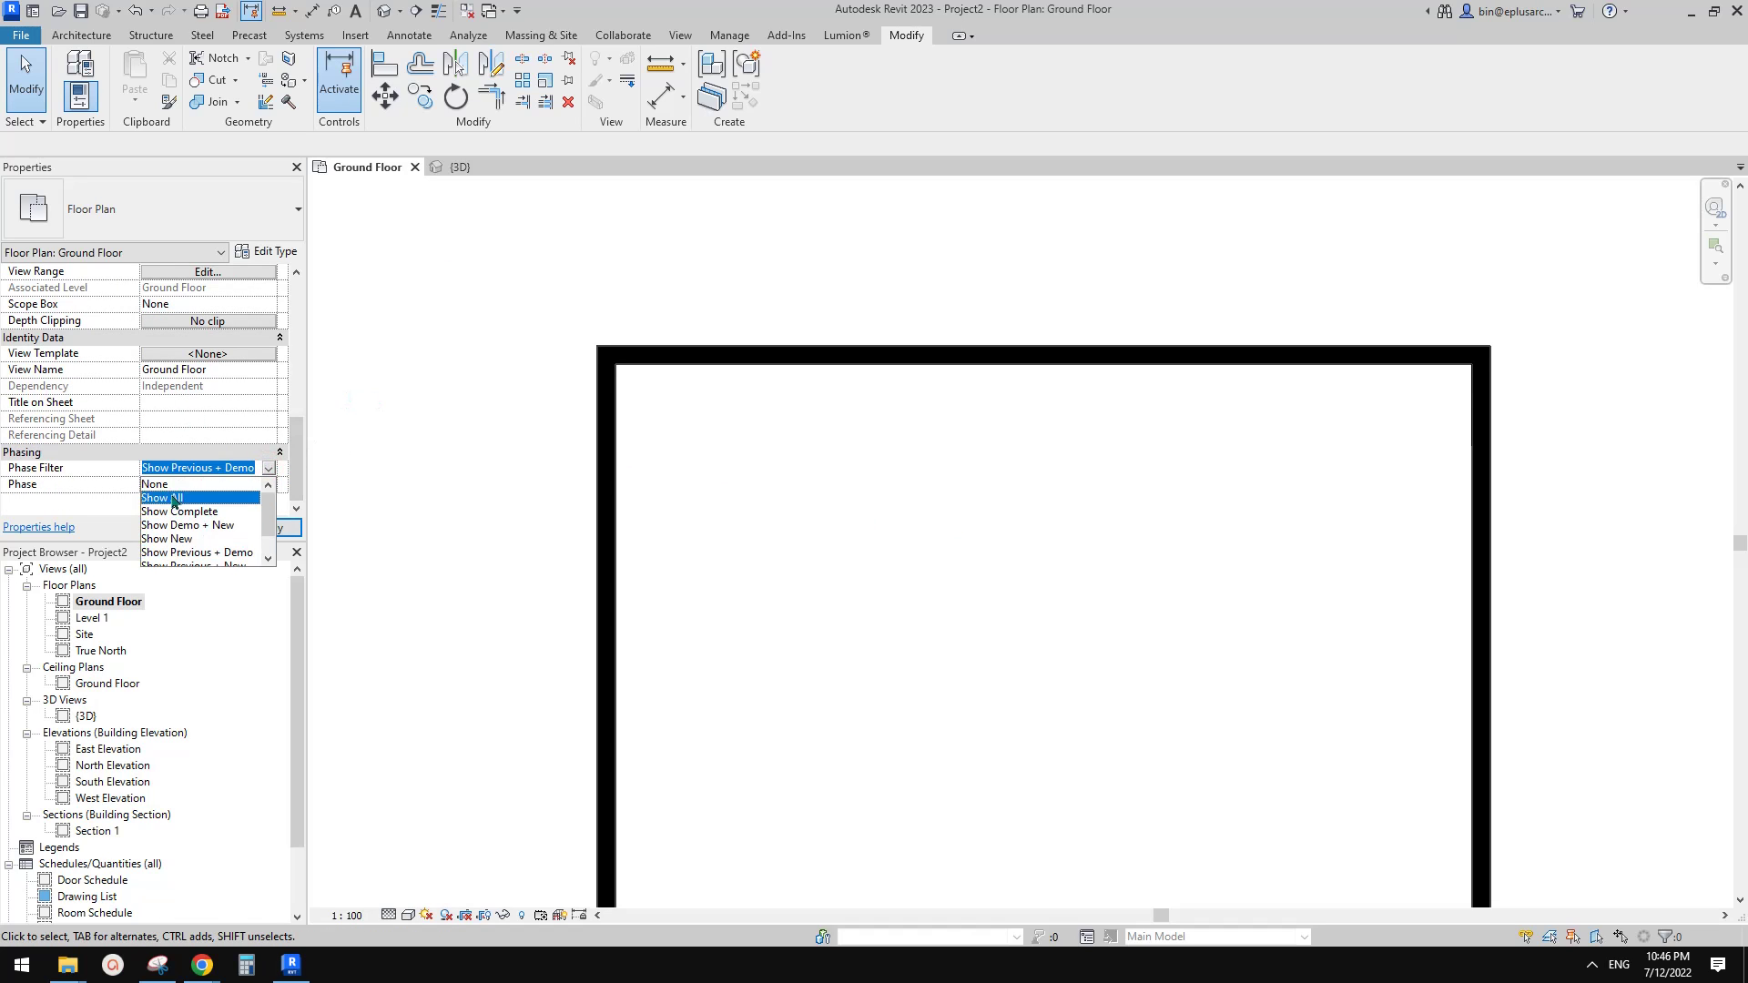
click(177, 485)
Step: Set the cabinetry model lines' Phase Created to Existing and Phase Demolished to New Construction, and apply the change
drag(1170, 652, 671, 418)
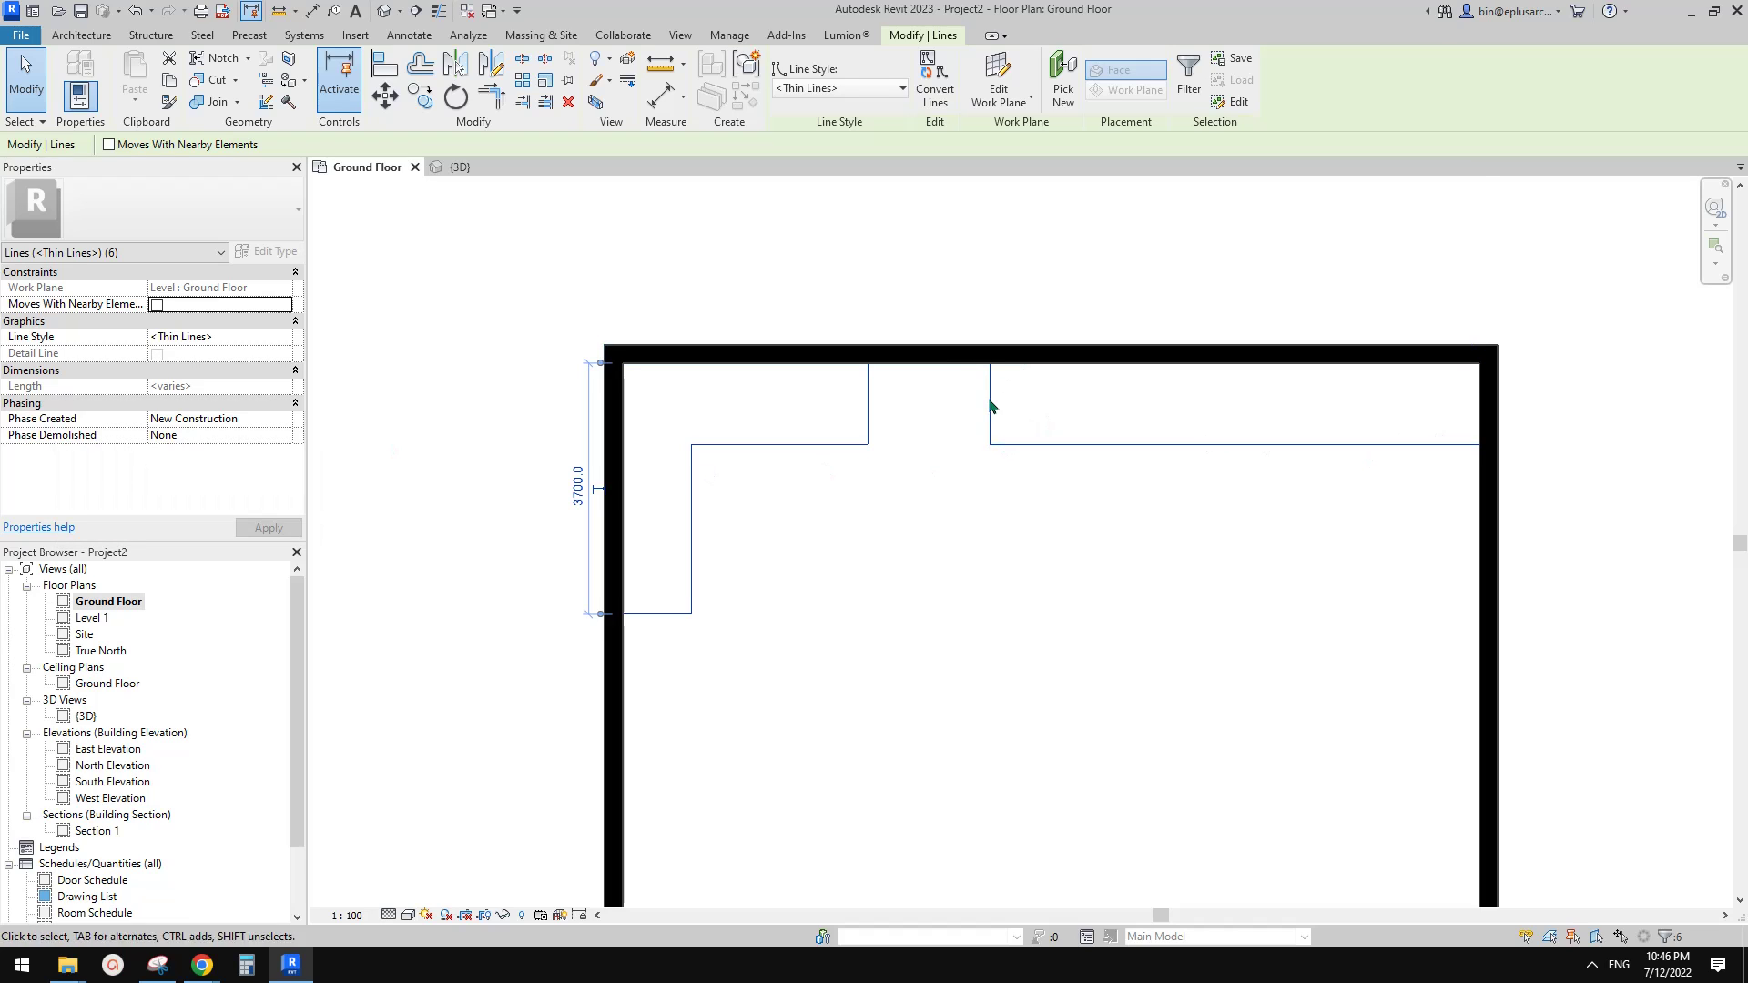
click(264, 420)
click(175, 435)
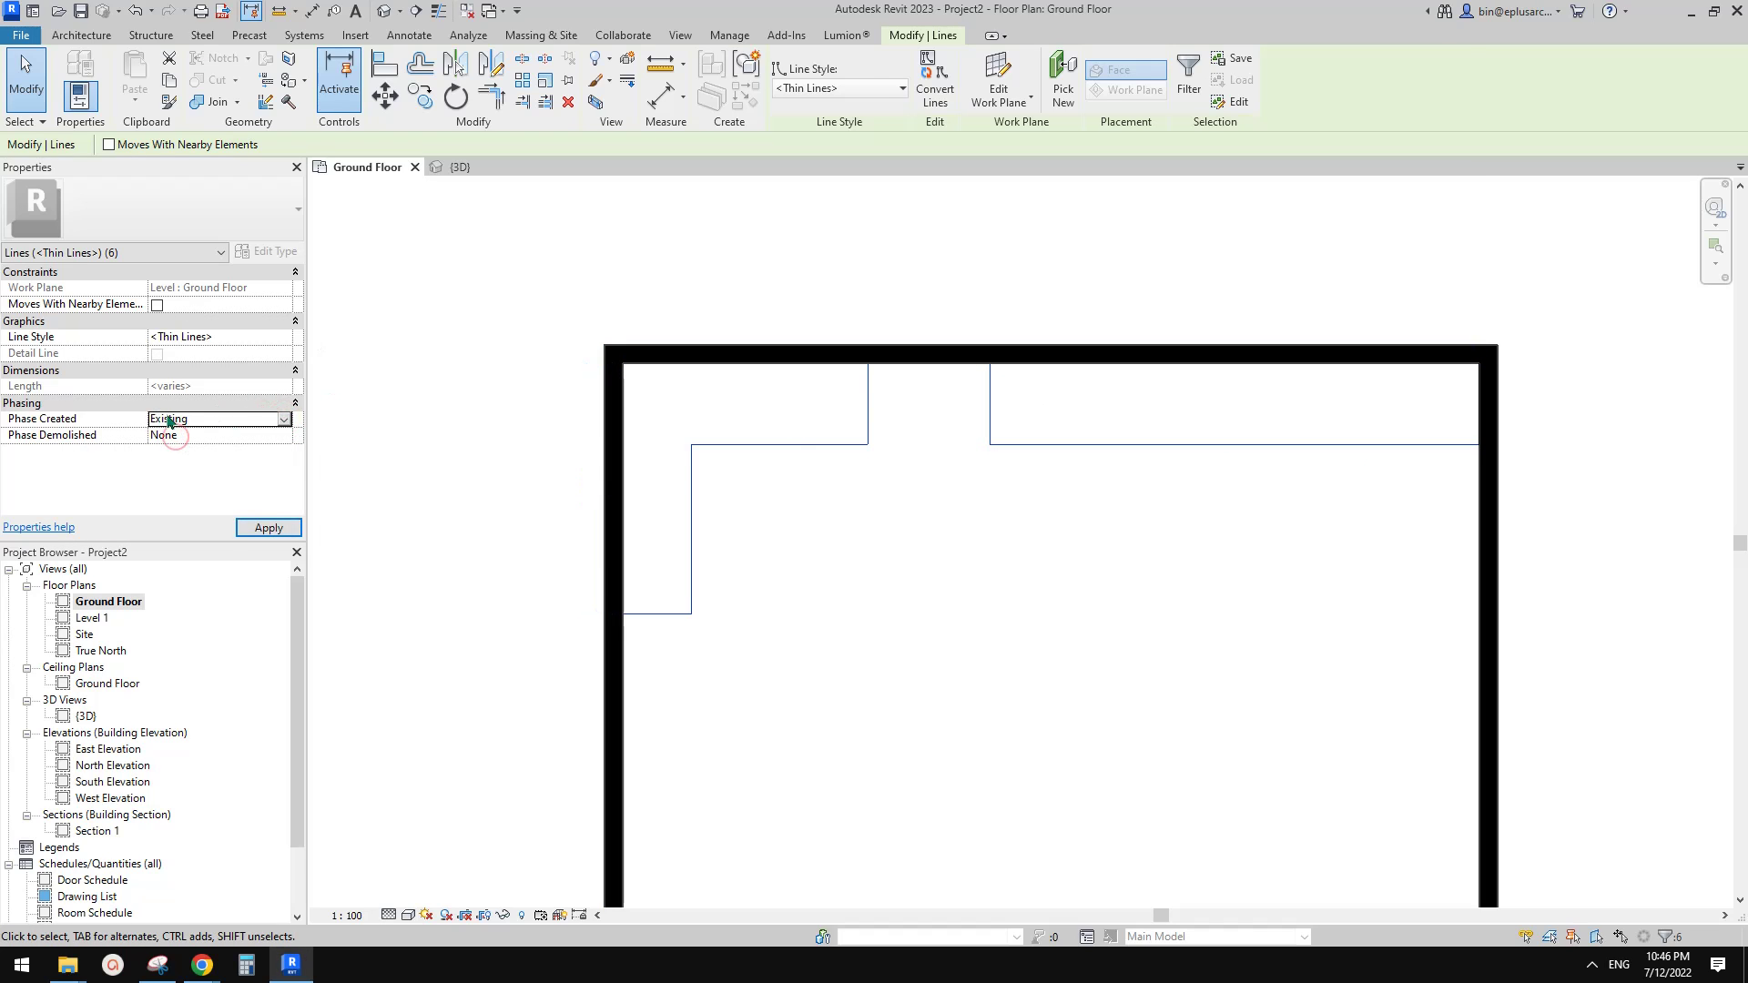
click(282, 435)
click(283, 435)
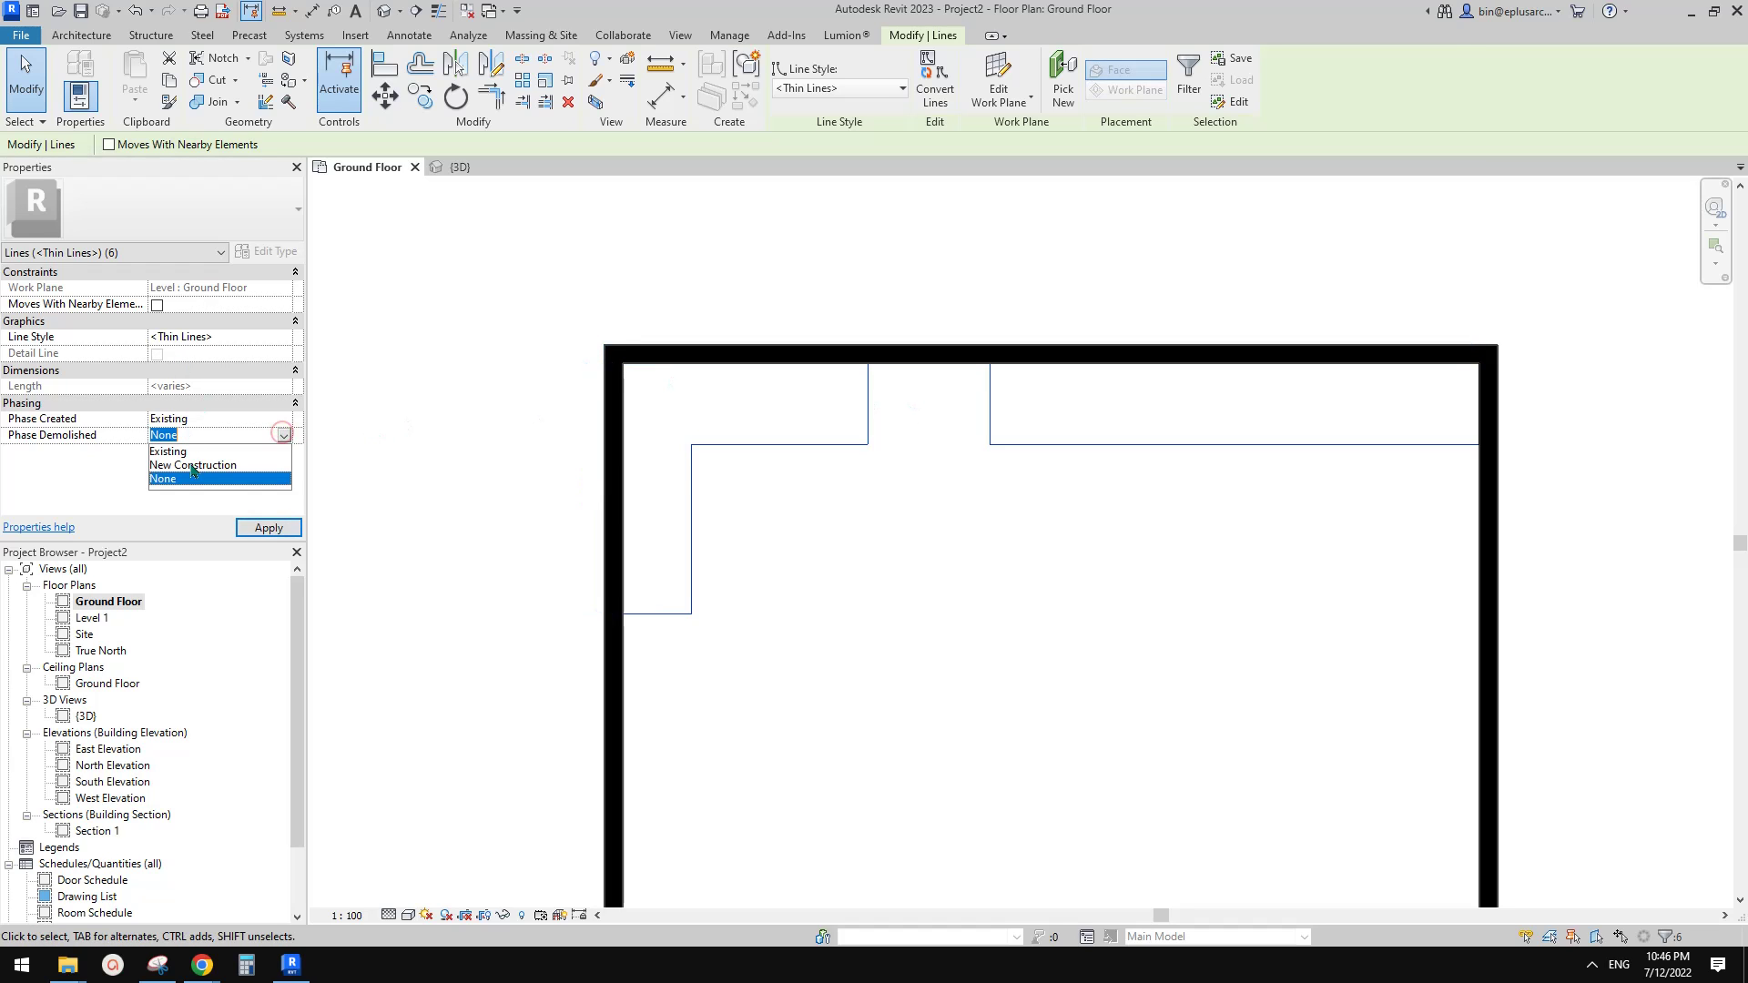
click(192, 466)
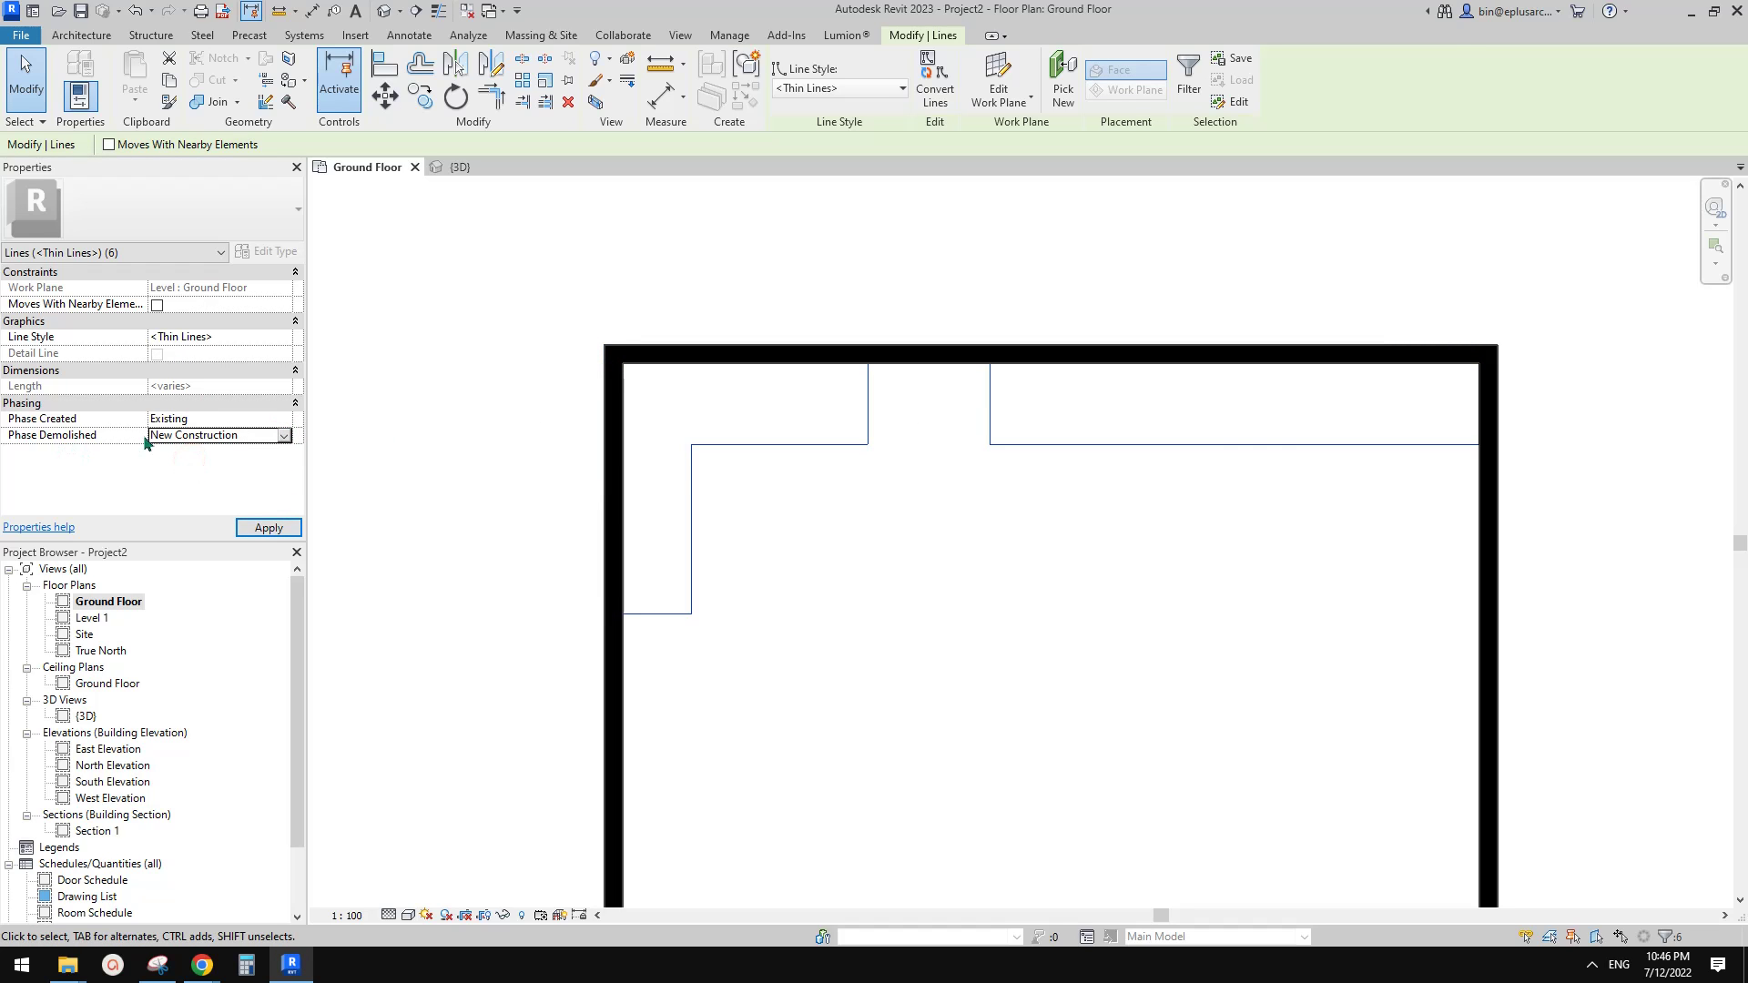
click(268, 528)
click(865, 488)
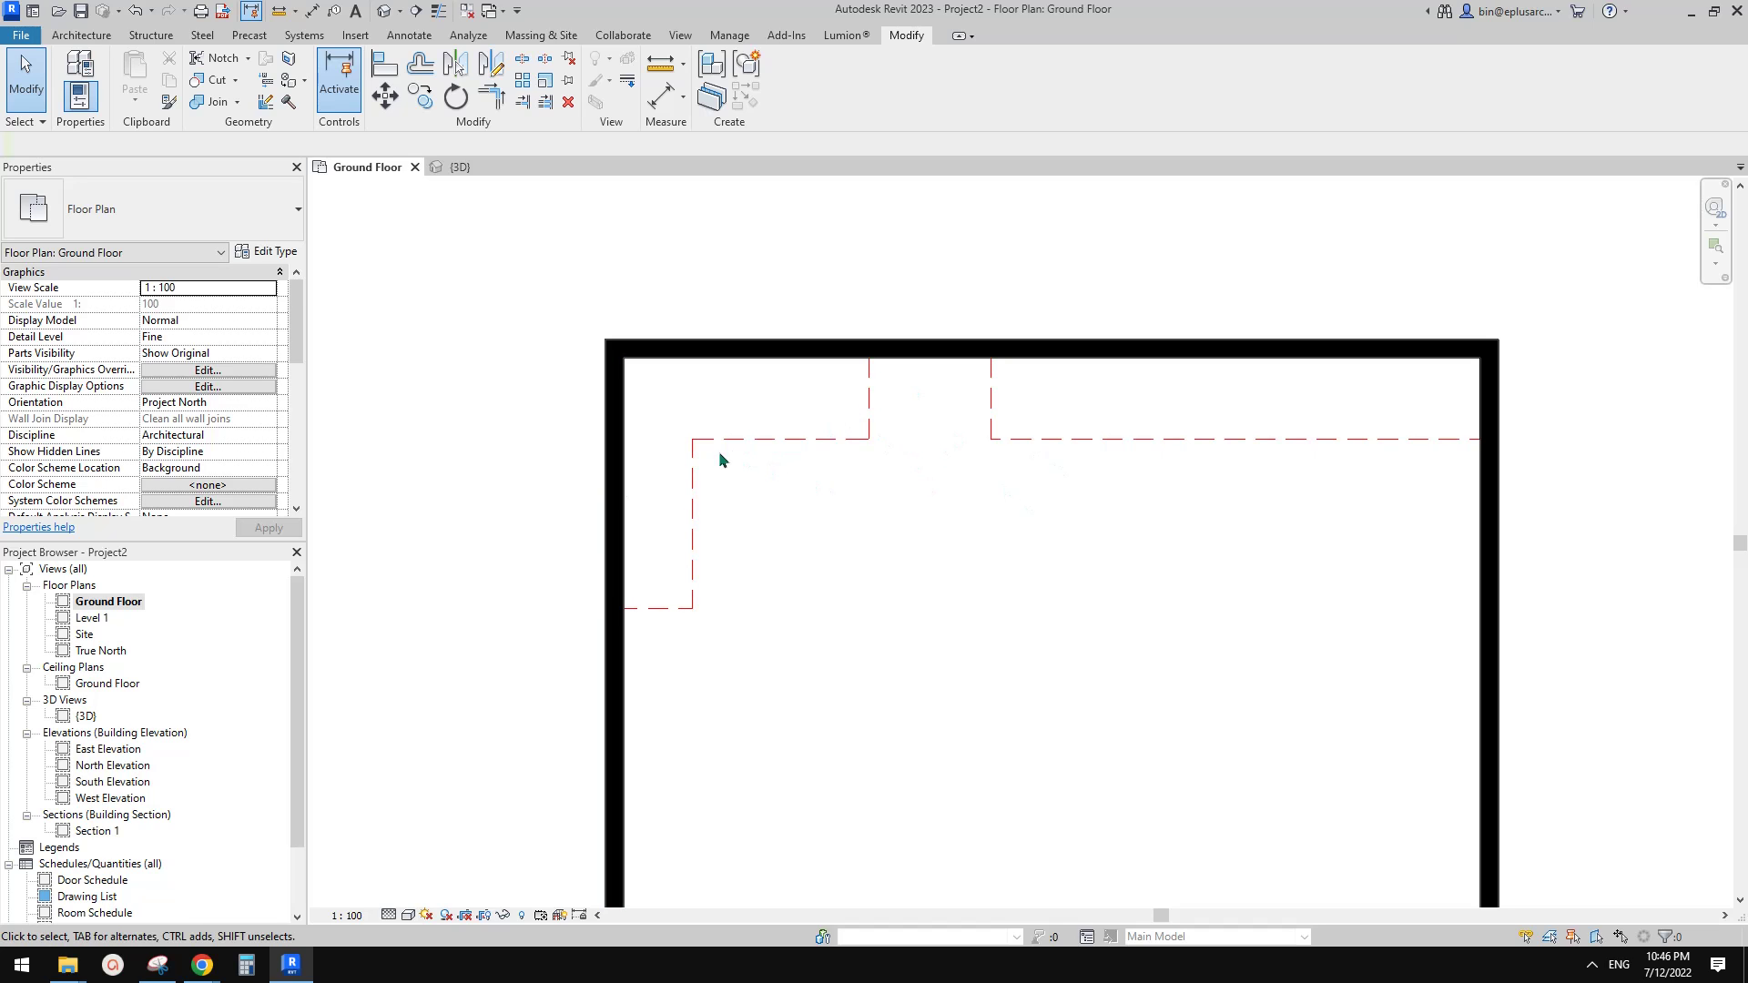
Step: Move the vertical line of the L-shaped outline slightly to the right, away from the left wall
drag(695, 471, 725, 490)
click(736, 467)
Step: Set the Ground Floor view's phase filter to Show Previous + Demo
scroll(290, 441, down, 5)
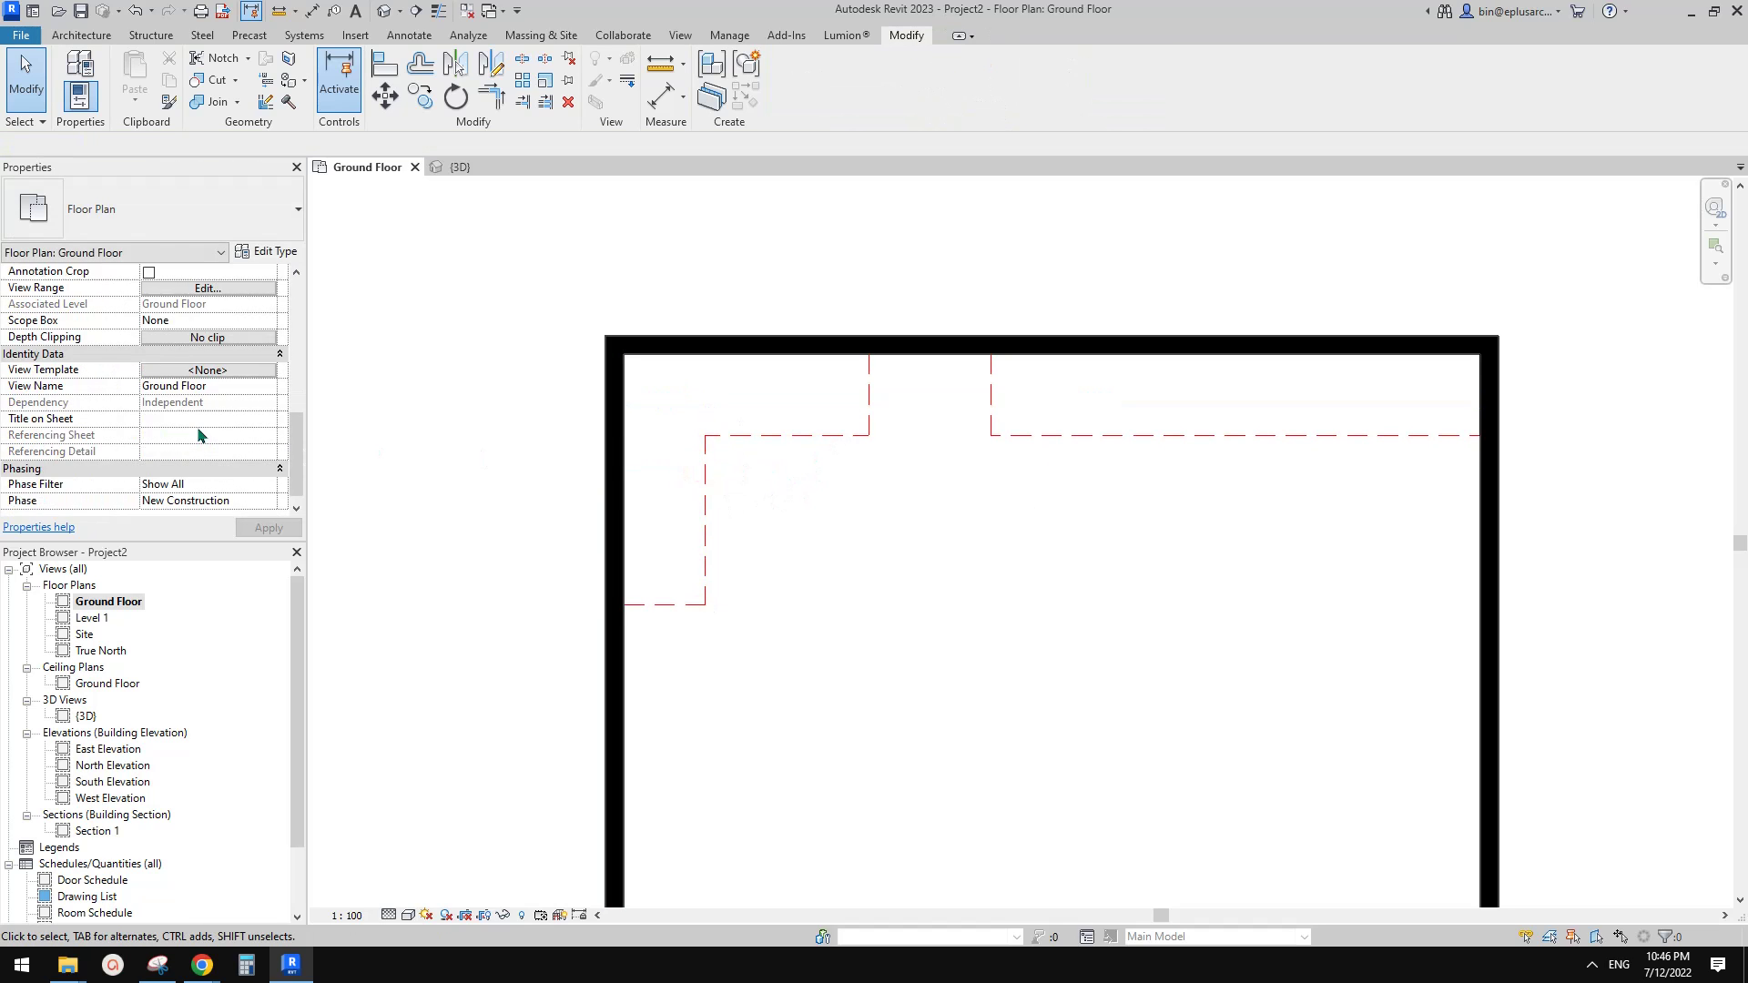
click(273, 469)
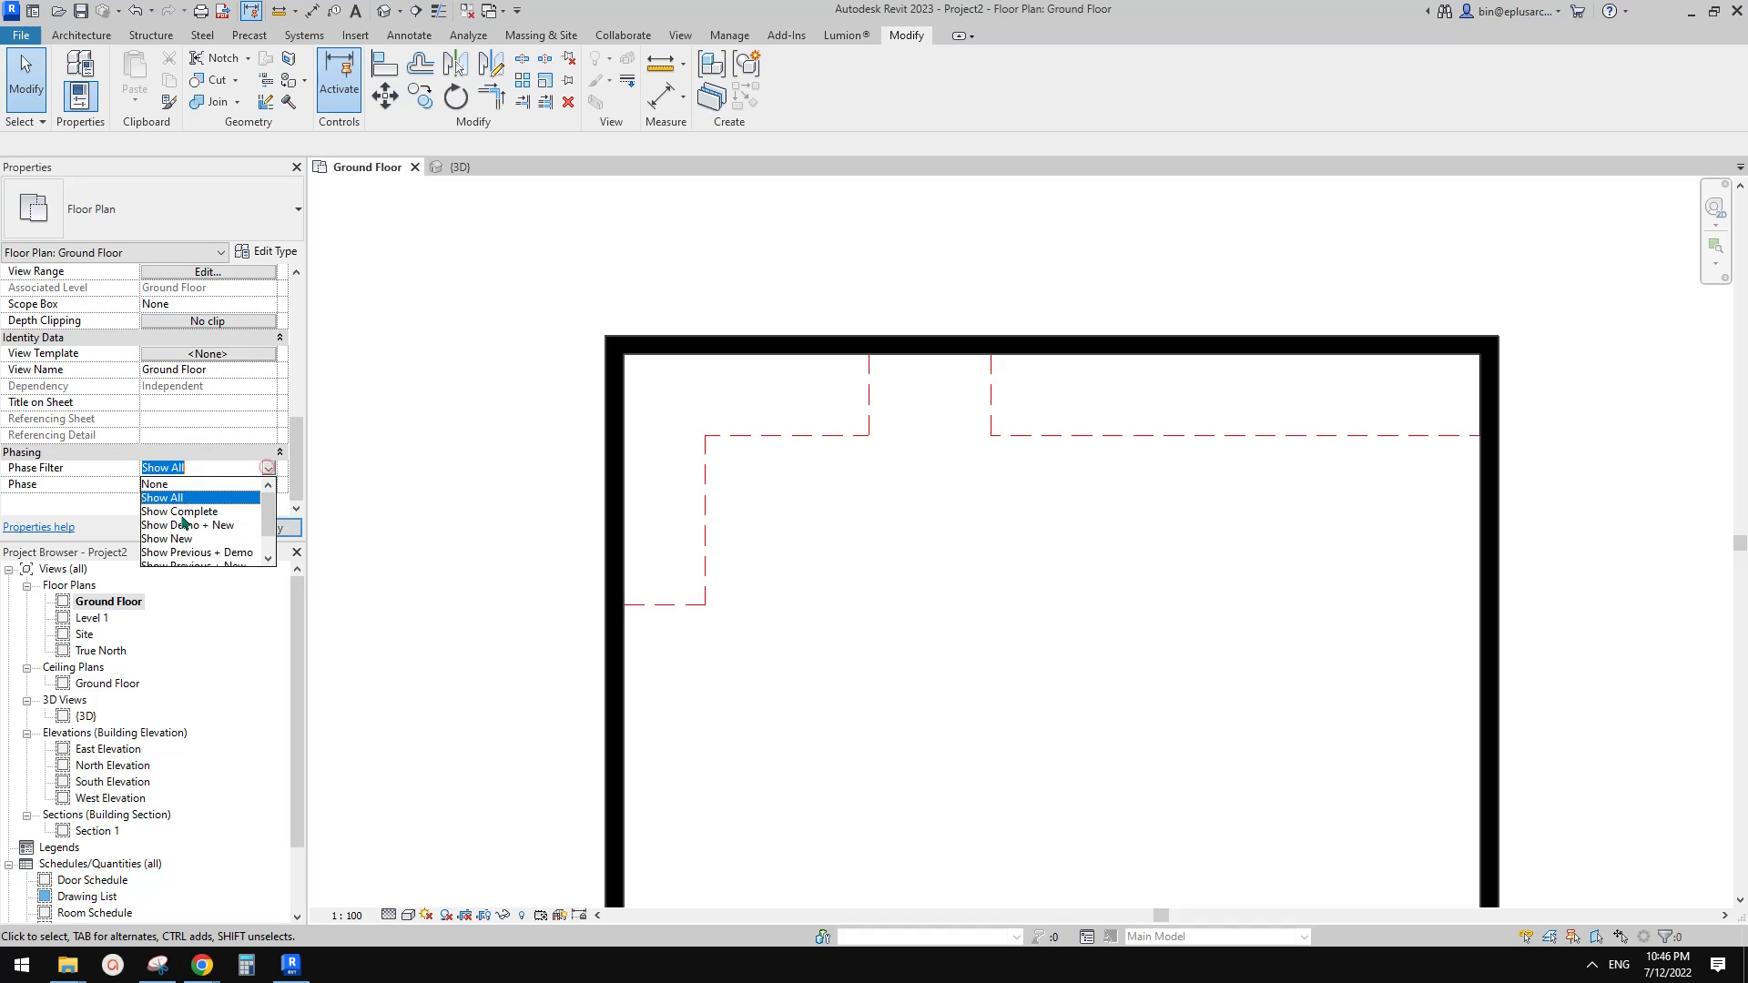
click(214, 550)
scroll(828, 504, down, 1)
middle_drag(975, 423, 952, 426)
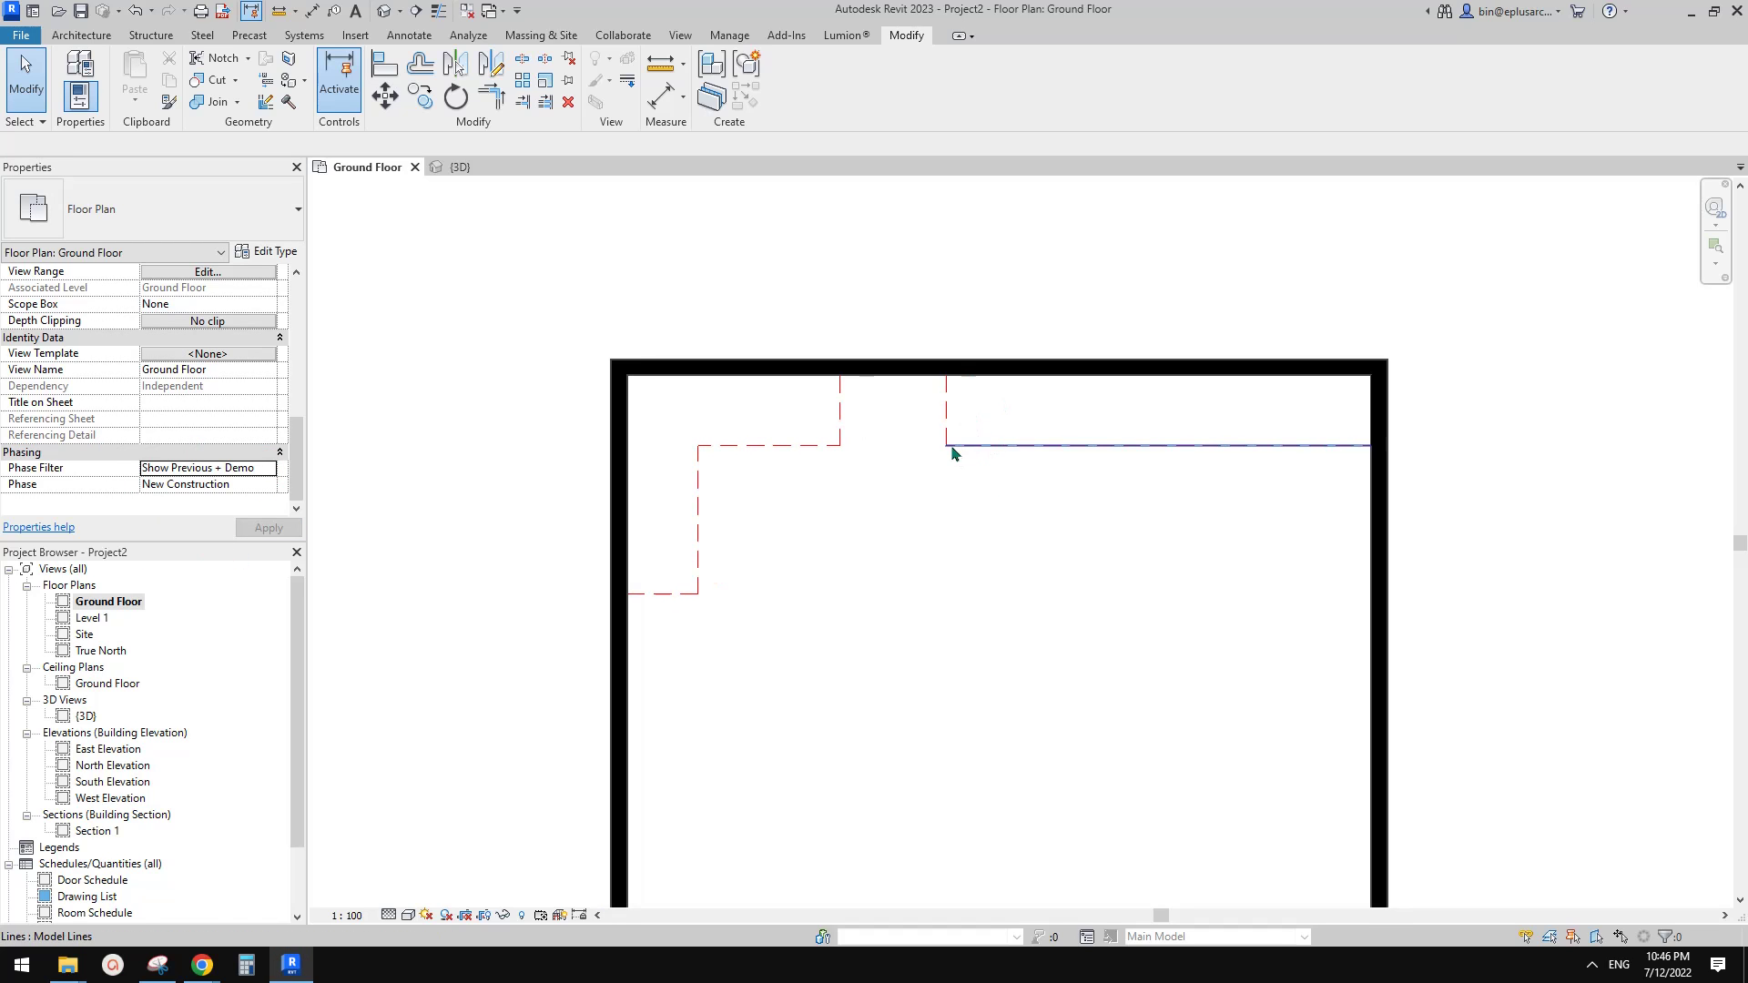
Step: Select the casework along the lower wall and check its phasing properties
click(948, 426)
scroll(1149, 455, down, 1)
middle_drag(1096, 428, 1002, 246)
key(Escape)
click(922, 693)
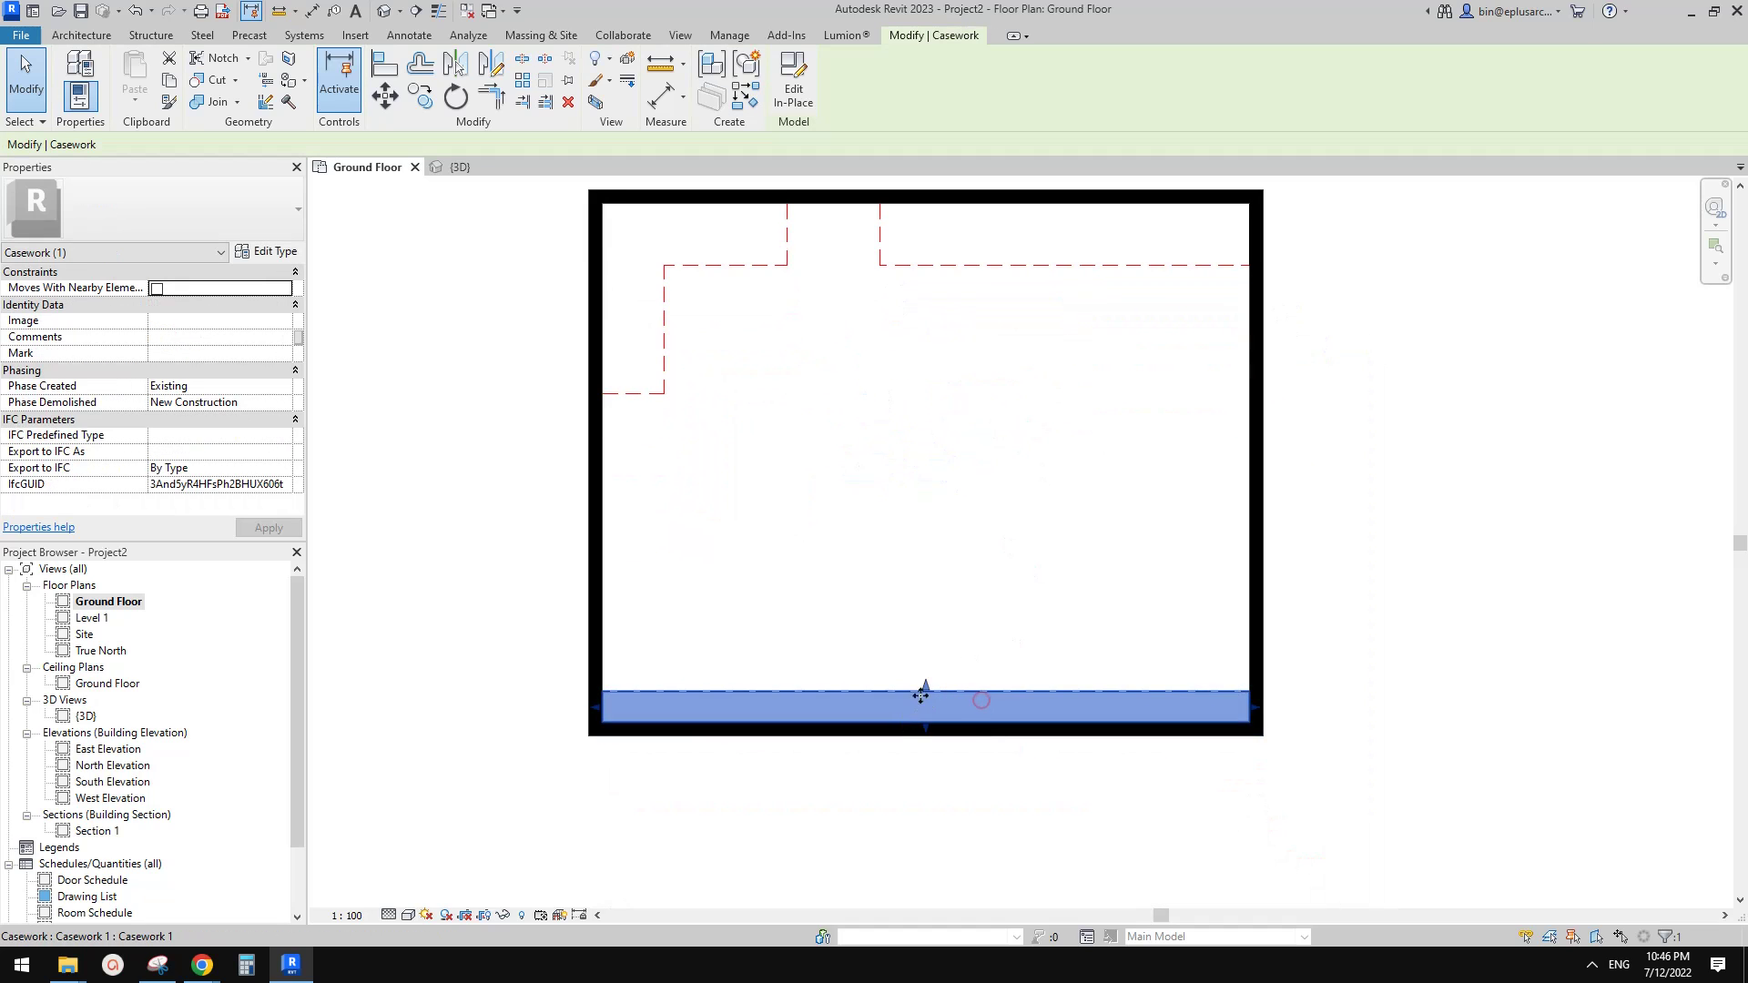
middle_drag(817, 647, 855, 714)
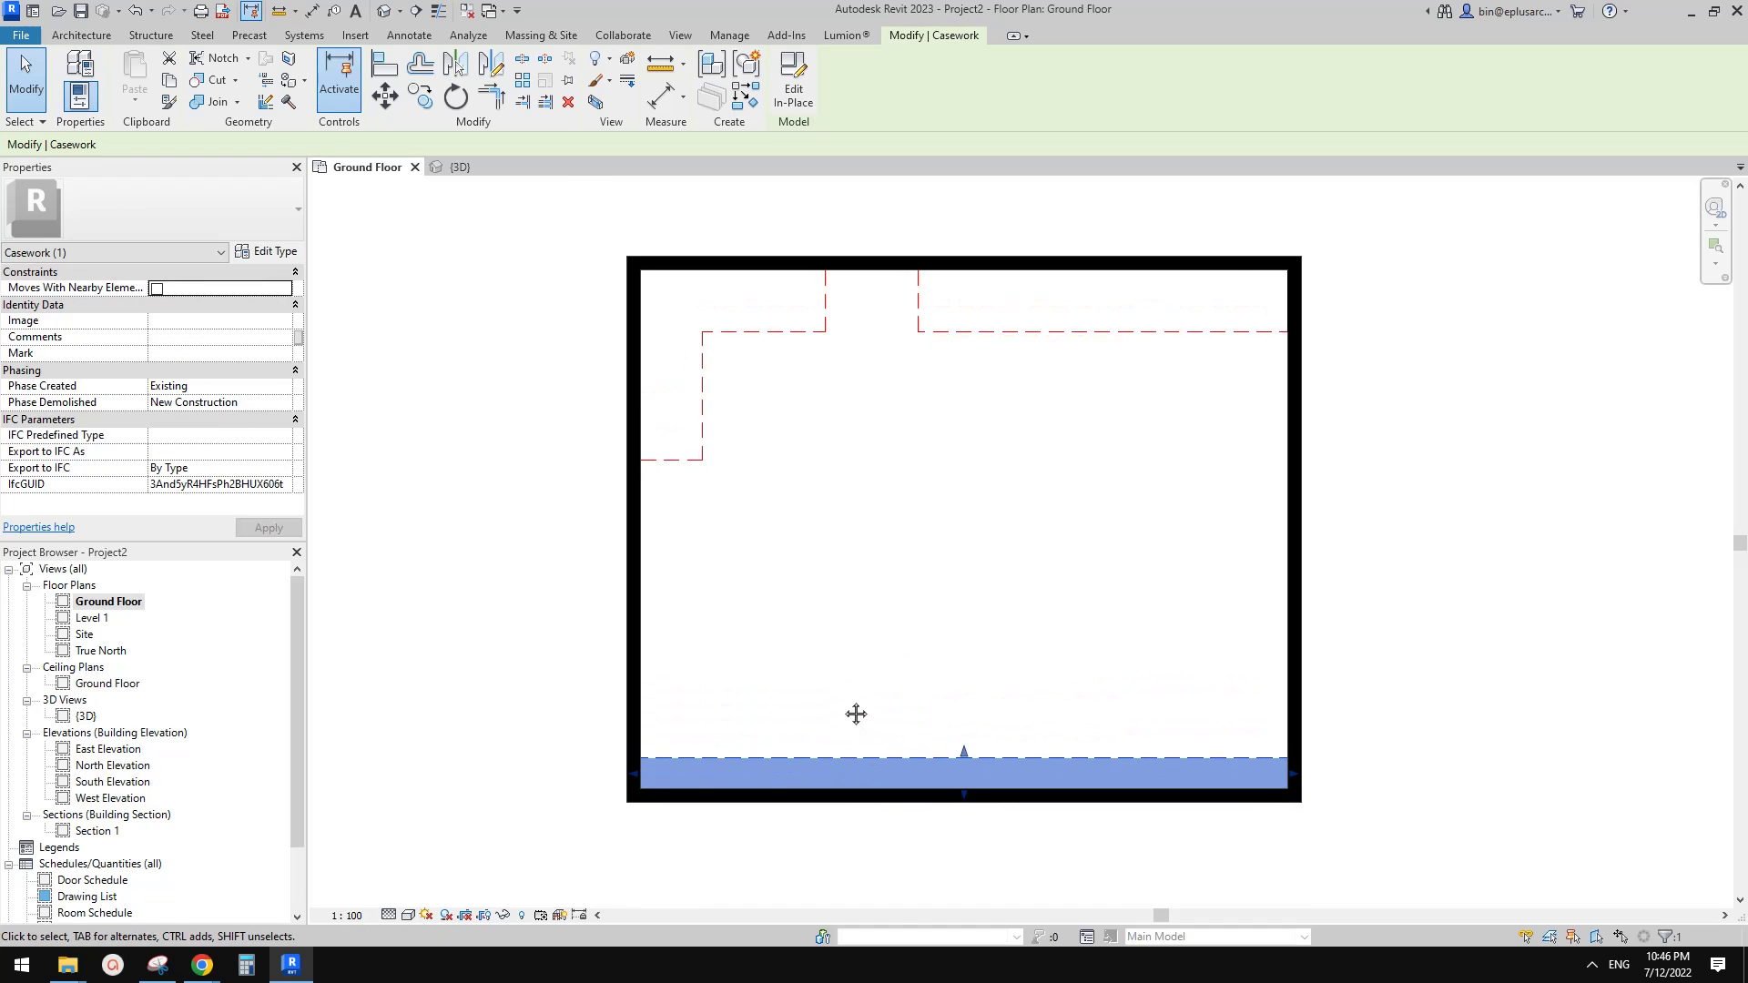
click(852, 475)
Step: Move the horizontal line of the upper-right cabinetry outline up, closer to the upper wall
drag(1047, 332, 1223, 317)
click(1225, 312)
click(1117, 325)
scroll(969, 314, up, 2)
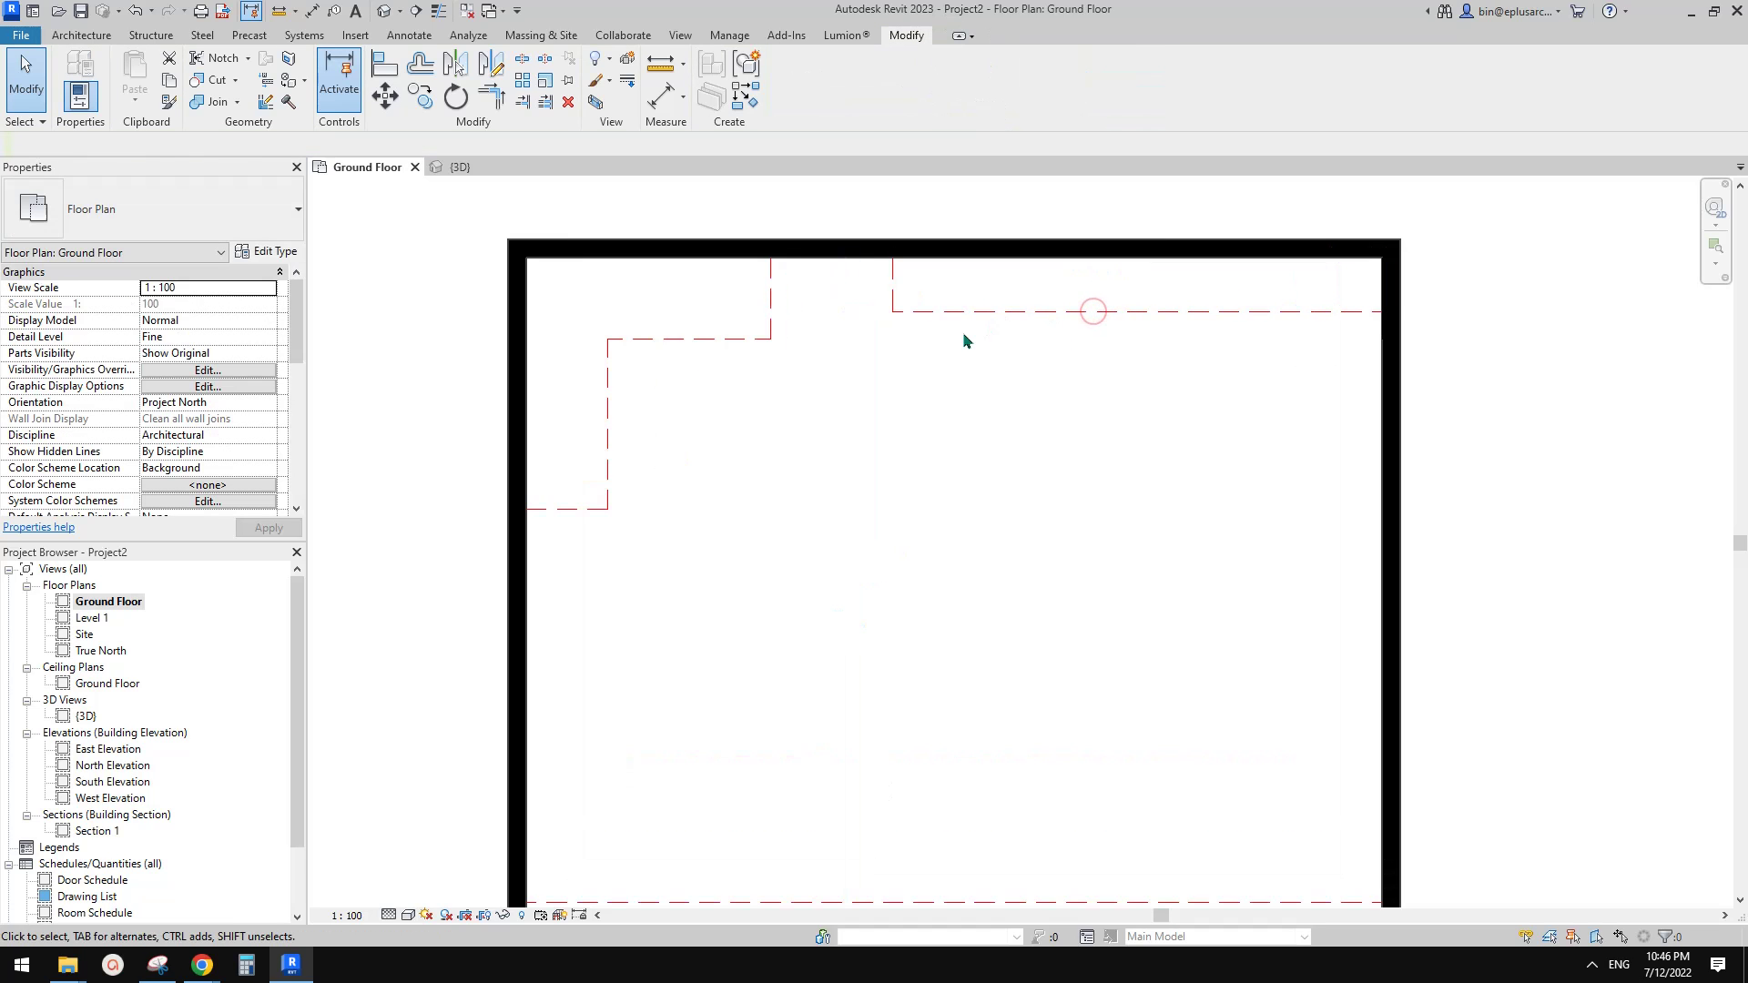
Step: Select the two model lines of the upper-right cabinetry outline and check their phasing and line style options
drag(985, 361, 891, 307)
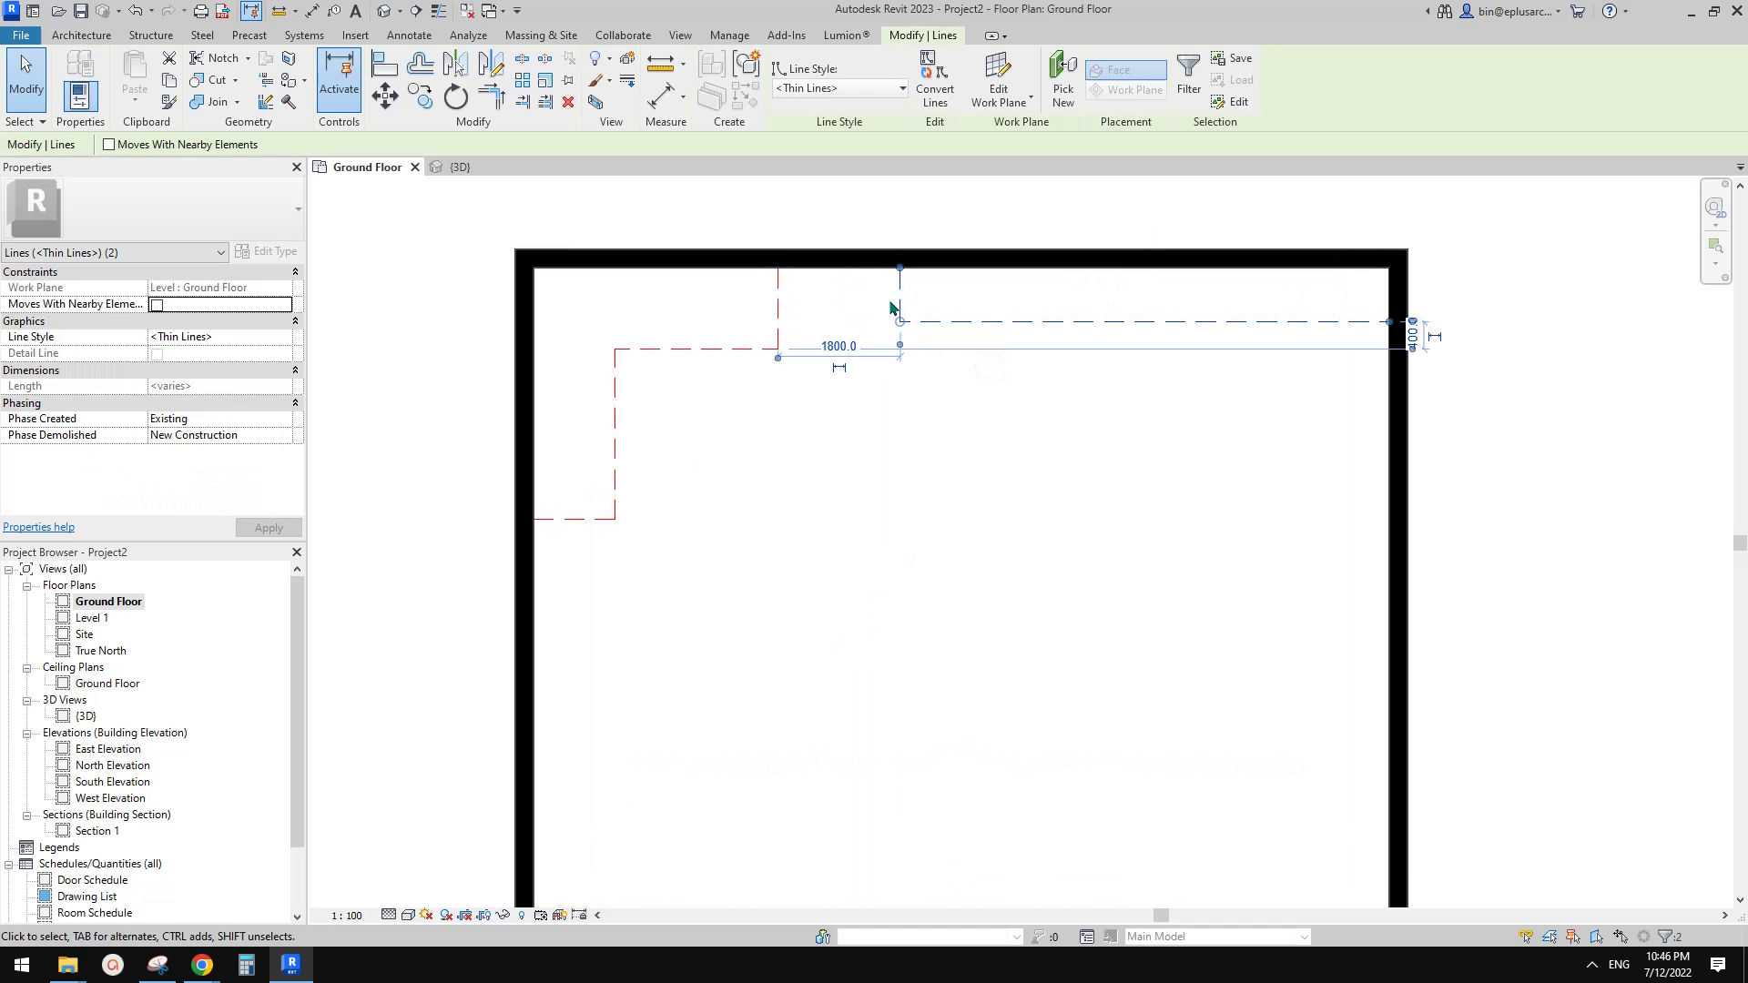
middle_drag(793, 205, 796, 211)
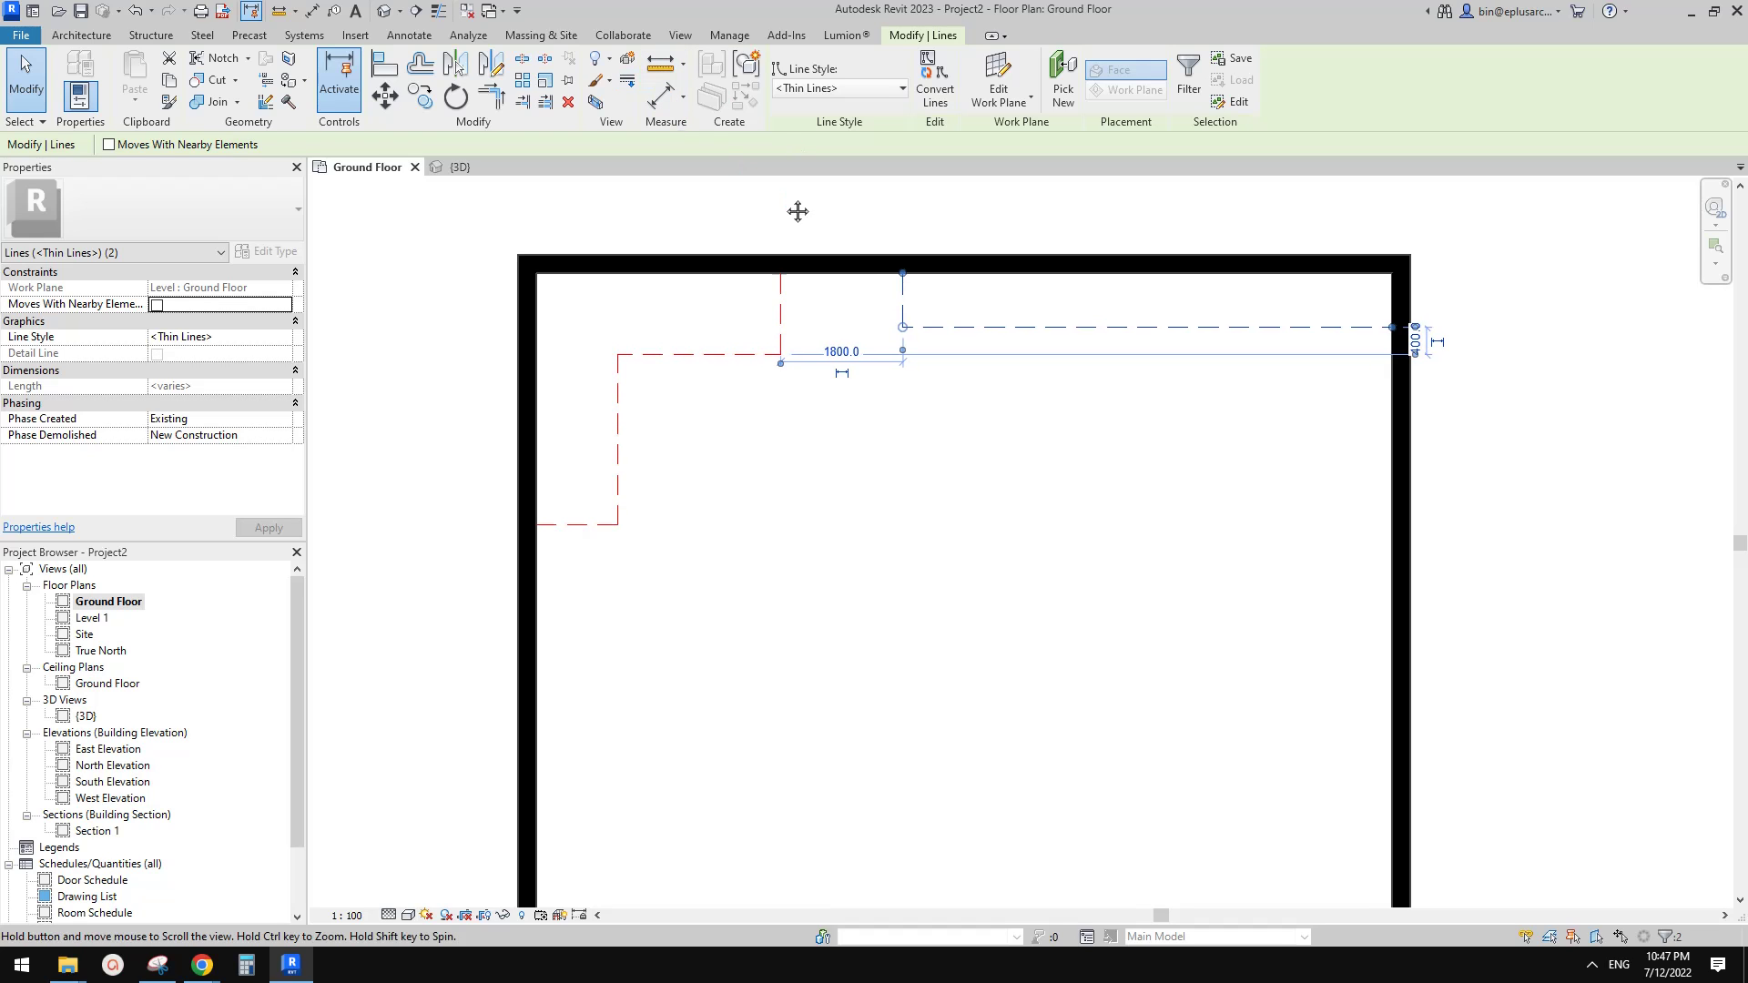
middle_drag(960, 382, 929, 393)
click(945, 397)
drag(995, 418, 853, 328)
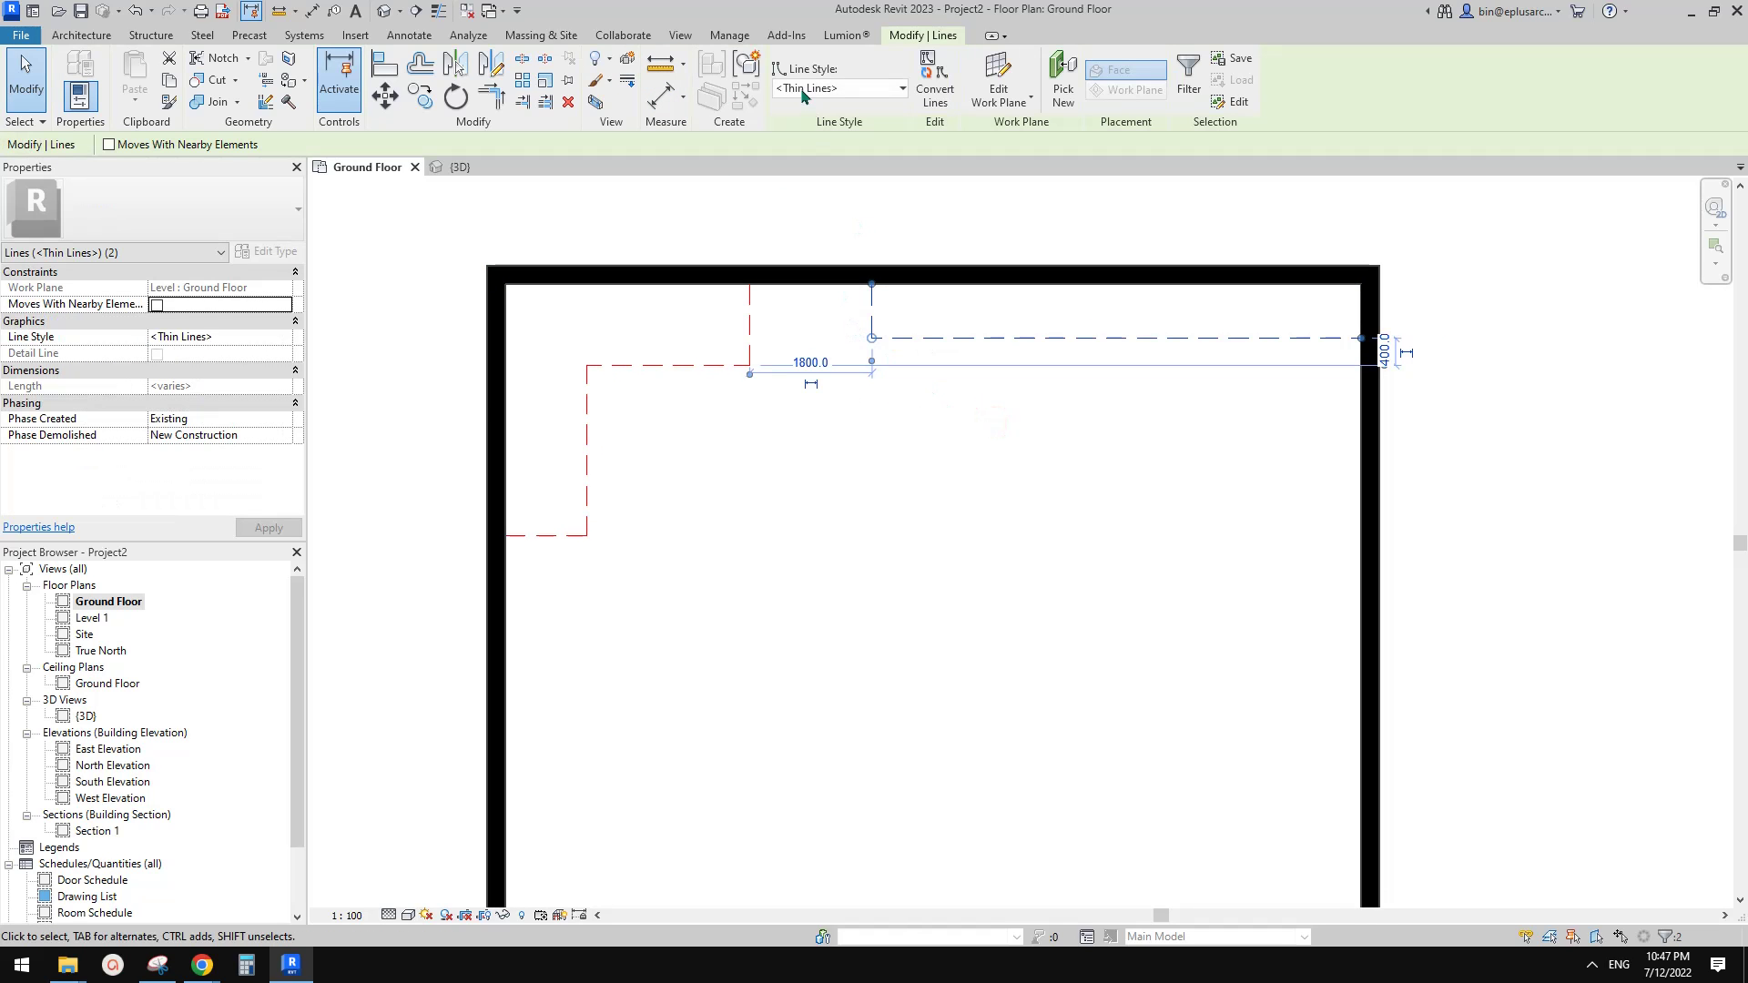
click(863, 92)
click(866, 88)
click(1065, 405)
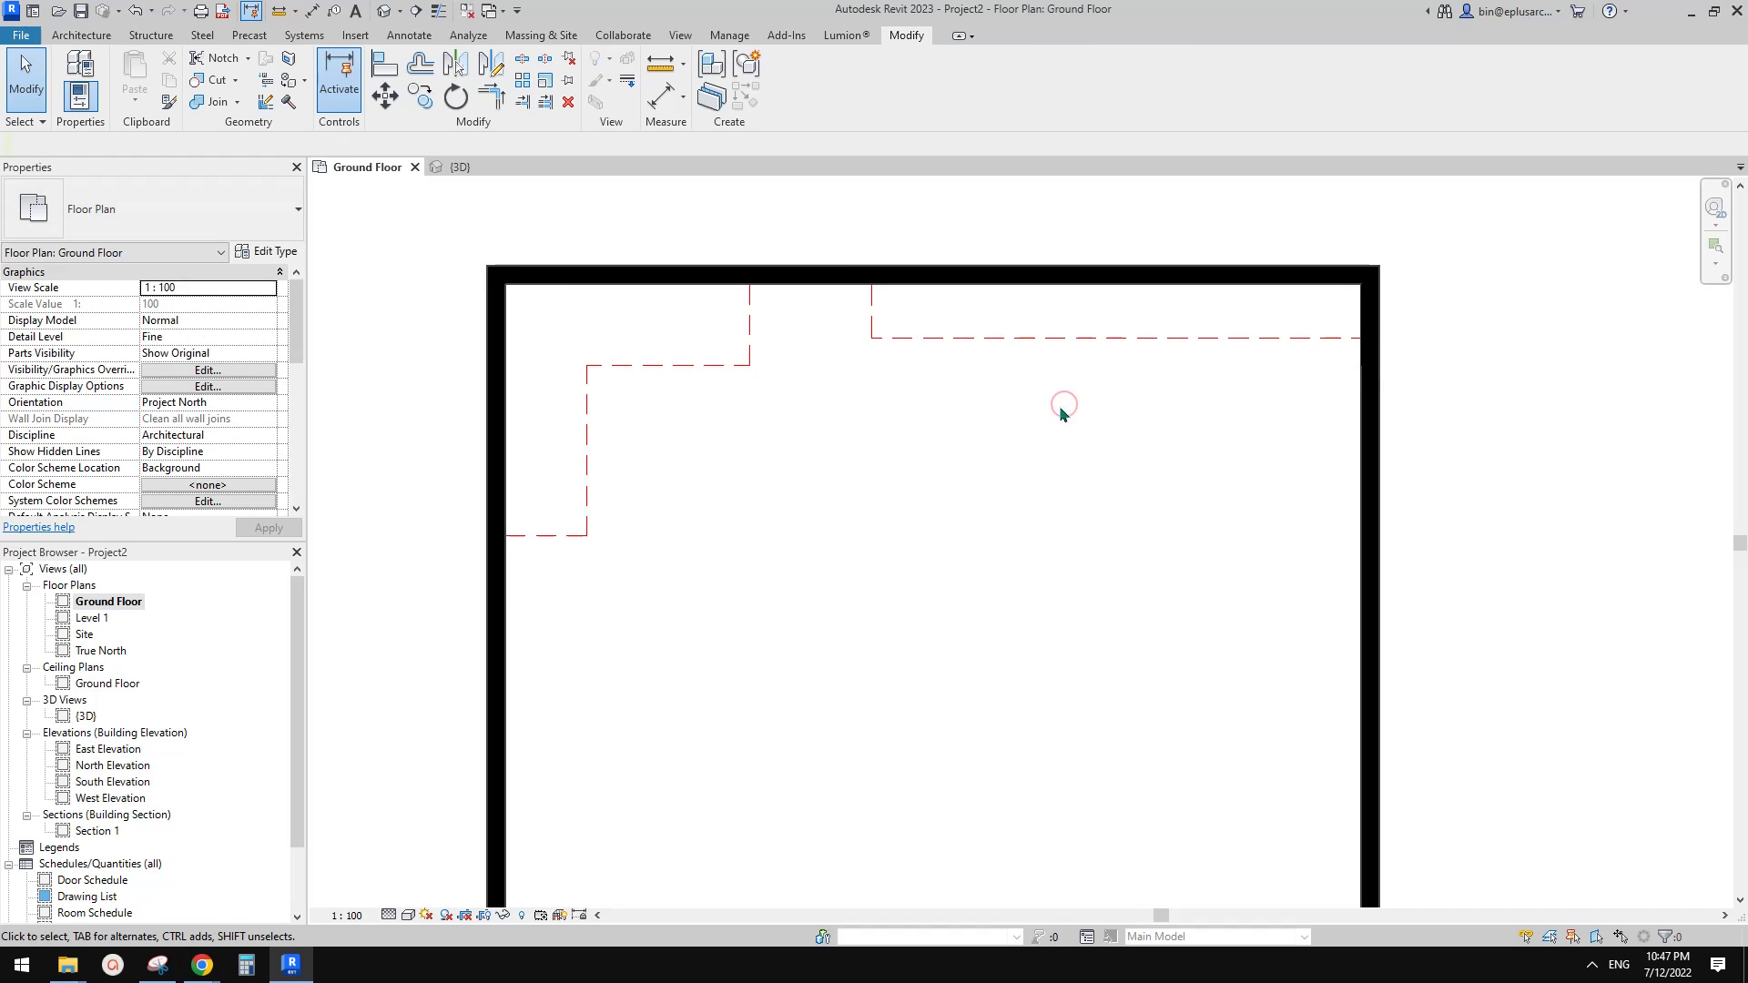
middle_drag(1053, 403, 1058, 405)
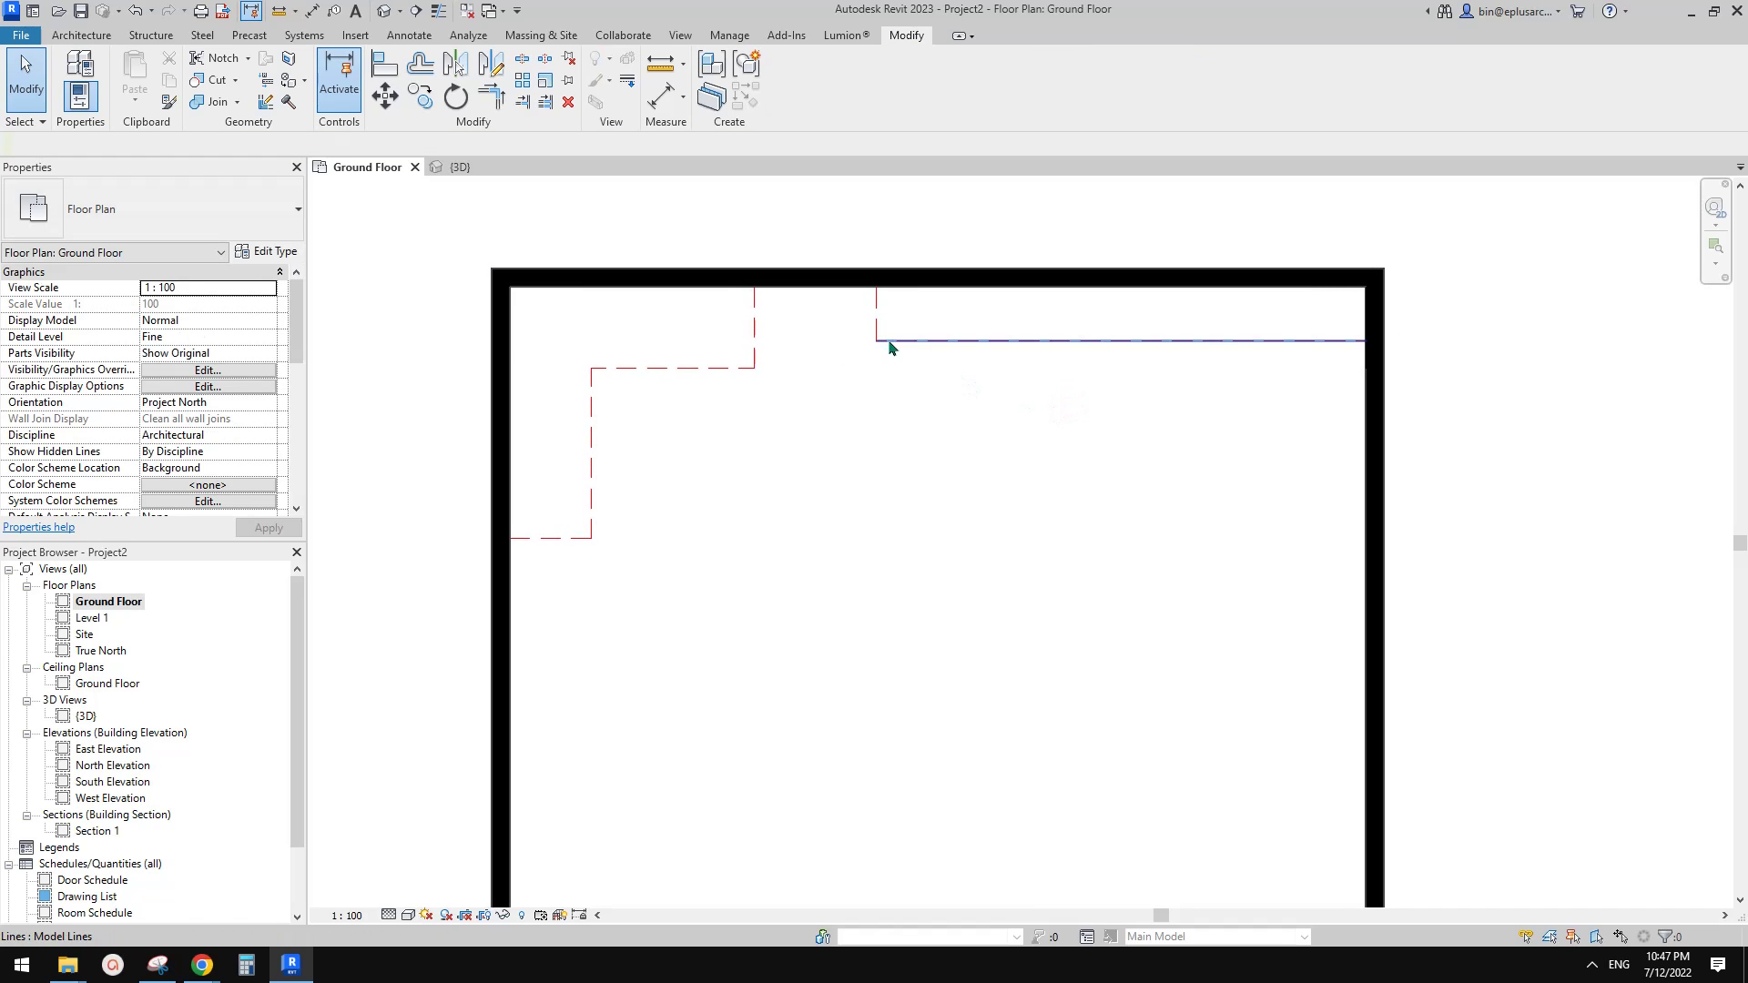
Step: Move the upper-right outline's horizontal line down, level with the horizontal edge of the L-shaped outline
click(983, 342)
drag(998, 342, 999, 369)
key(Escape)
click(892, 351)
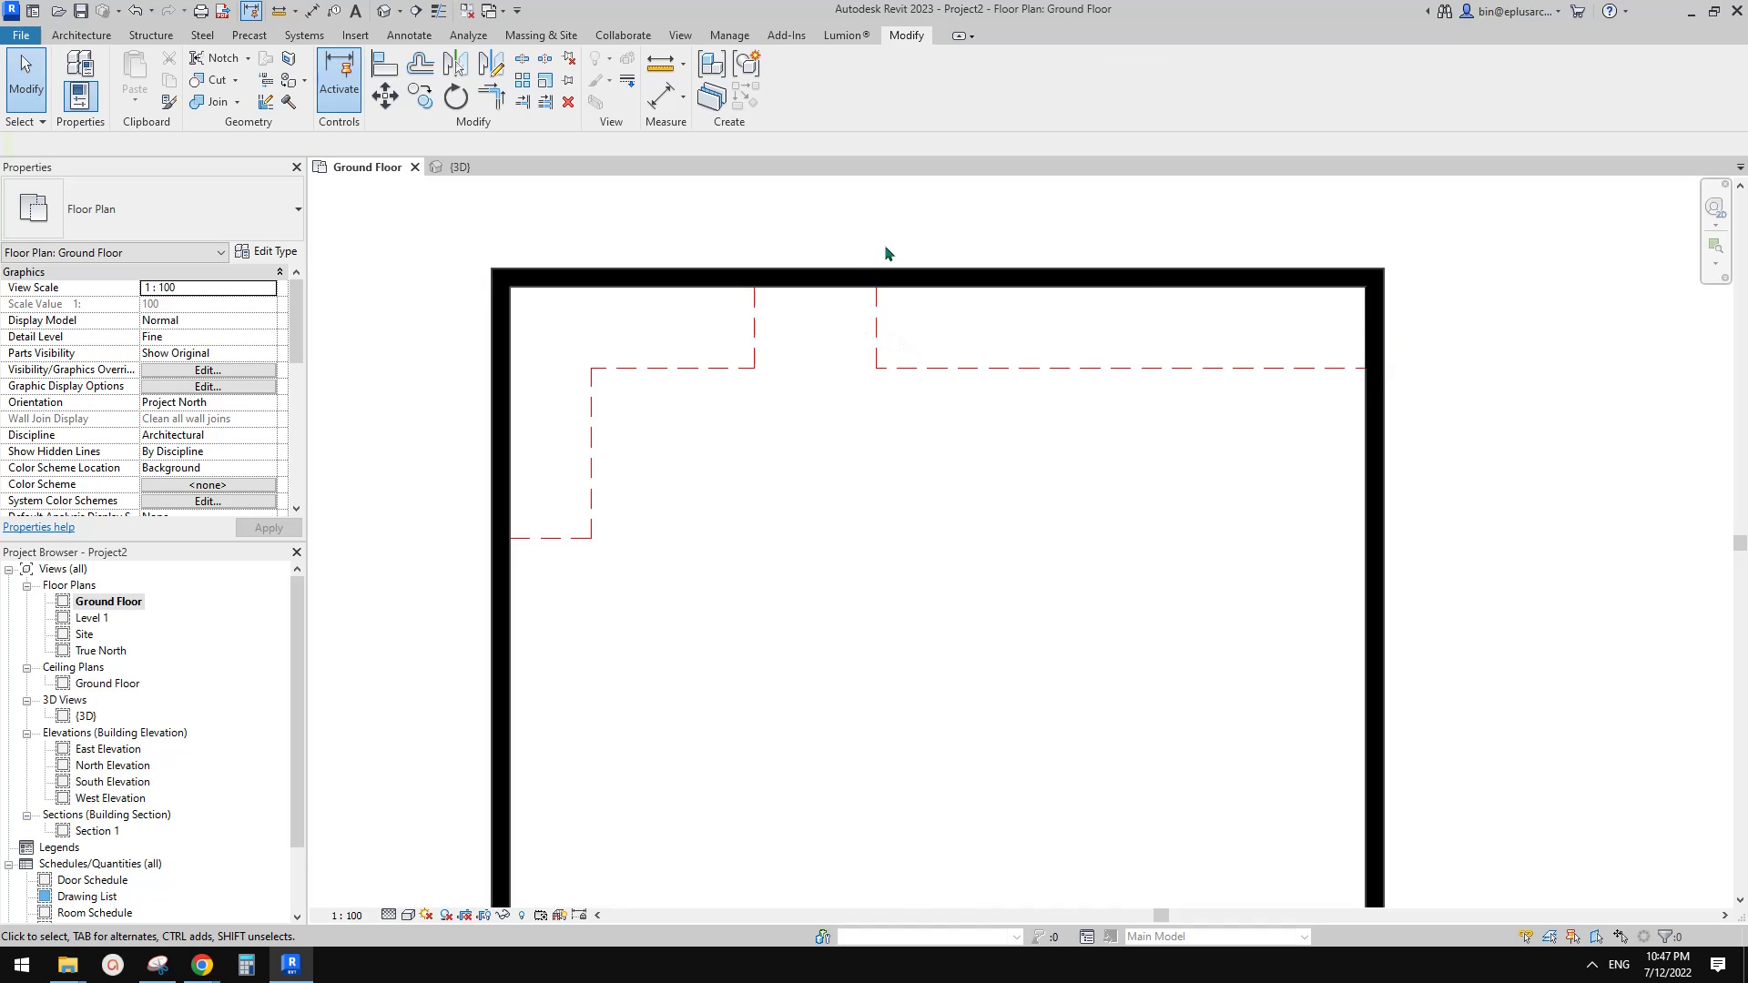
Step: Review the graphic overrides for the phase statuses, including the Demolished line styles, in the Phasing settings
click(730, 35)
click(1354, 96)
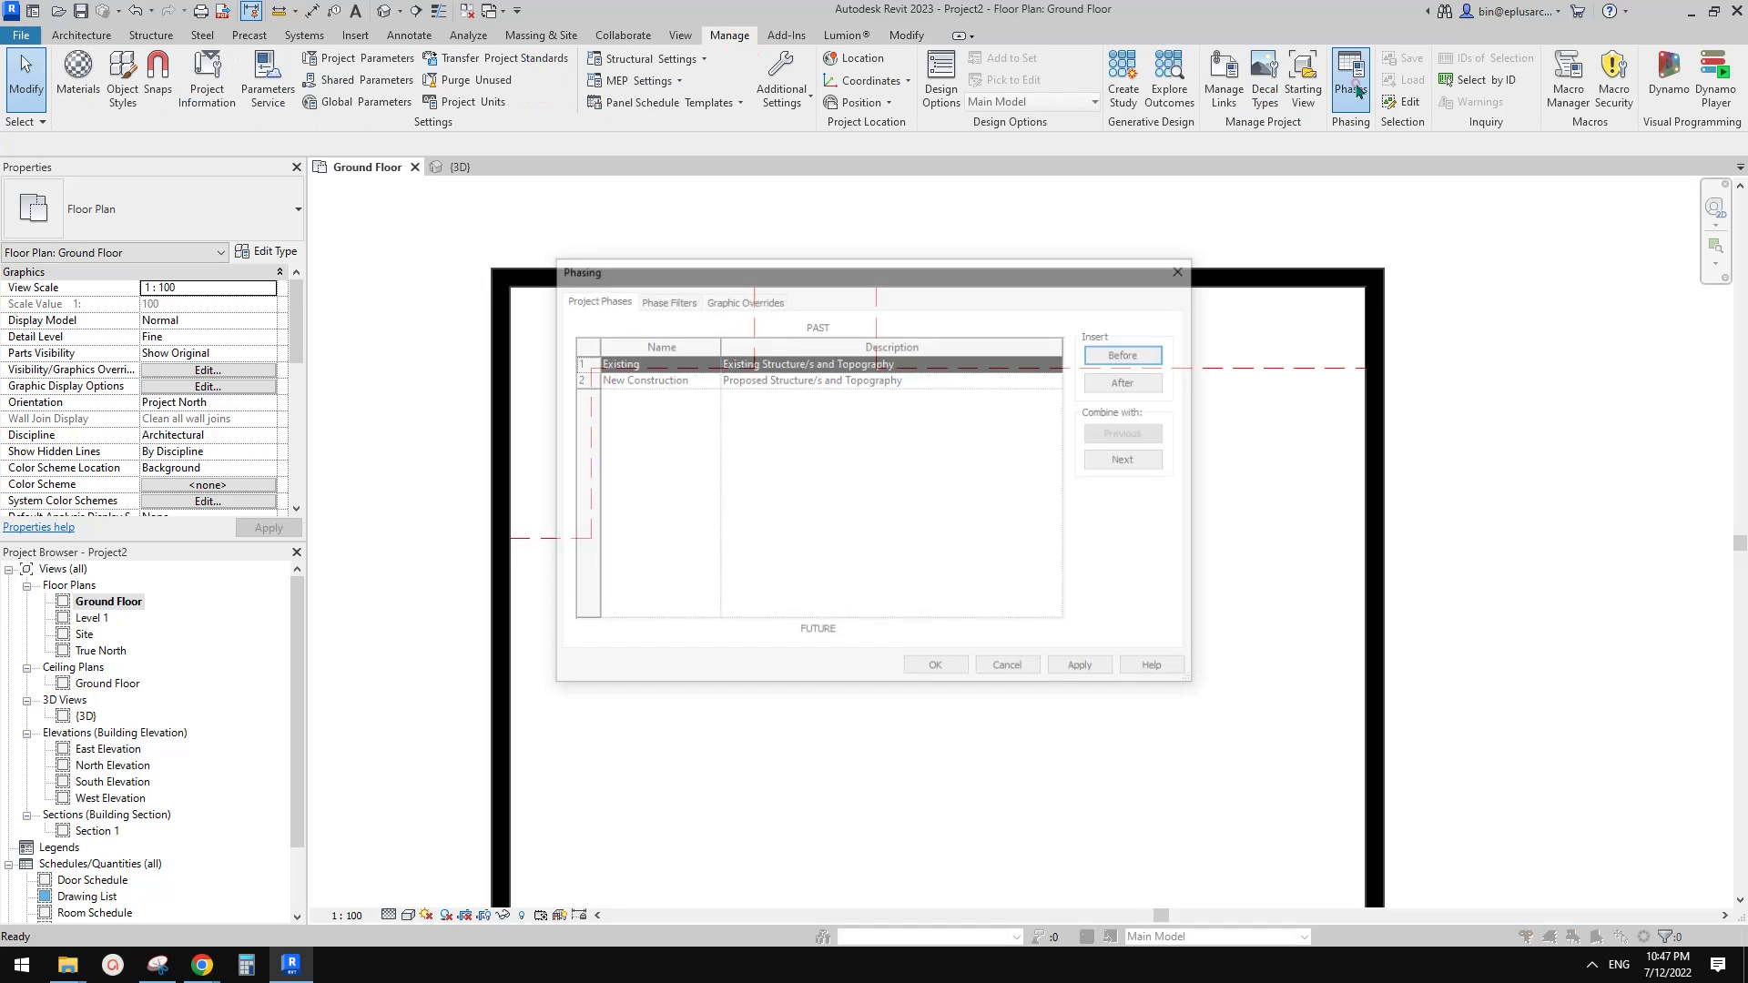
click(749, 299)
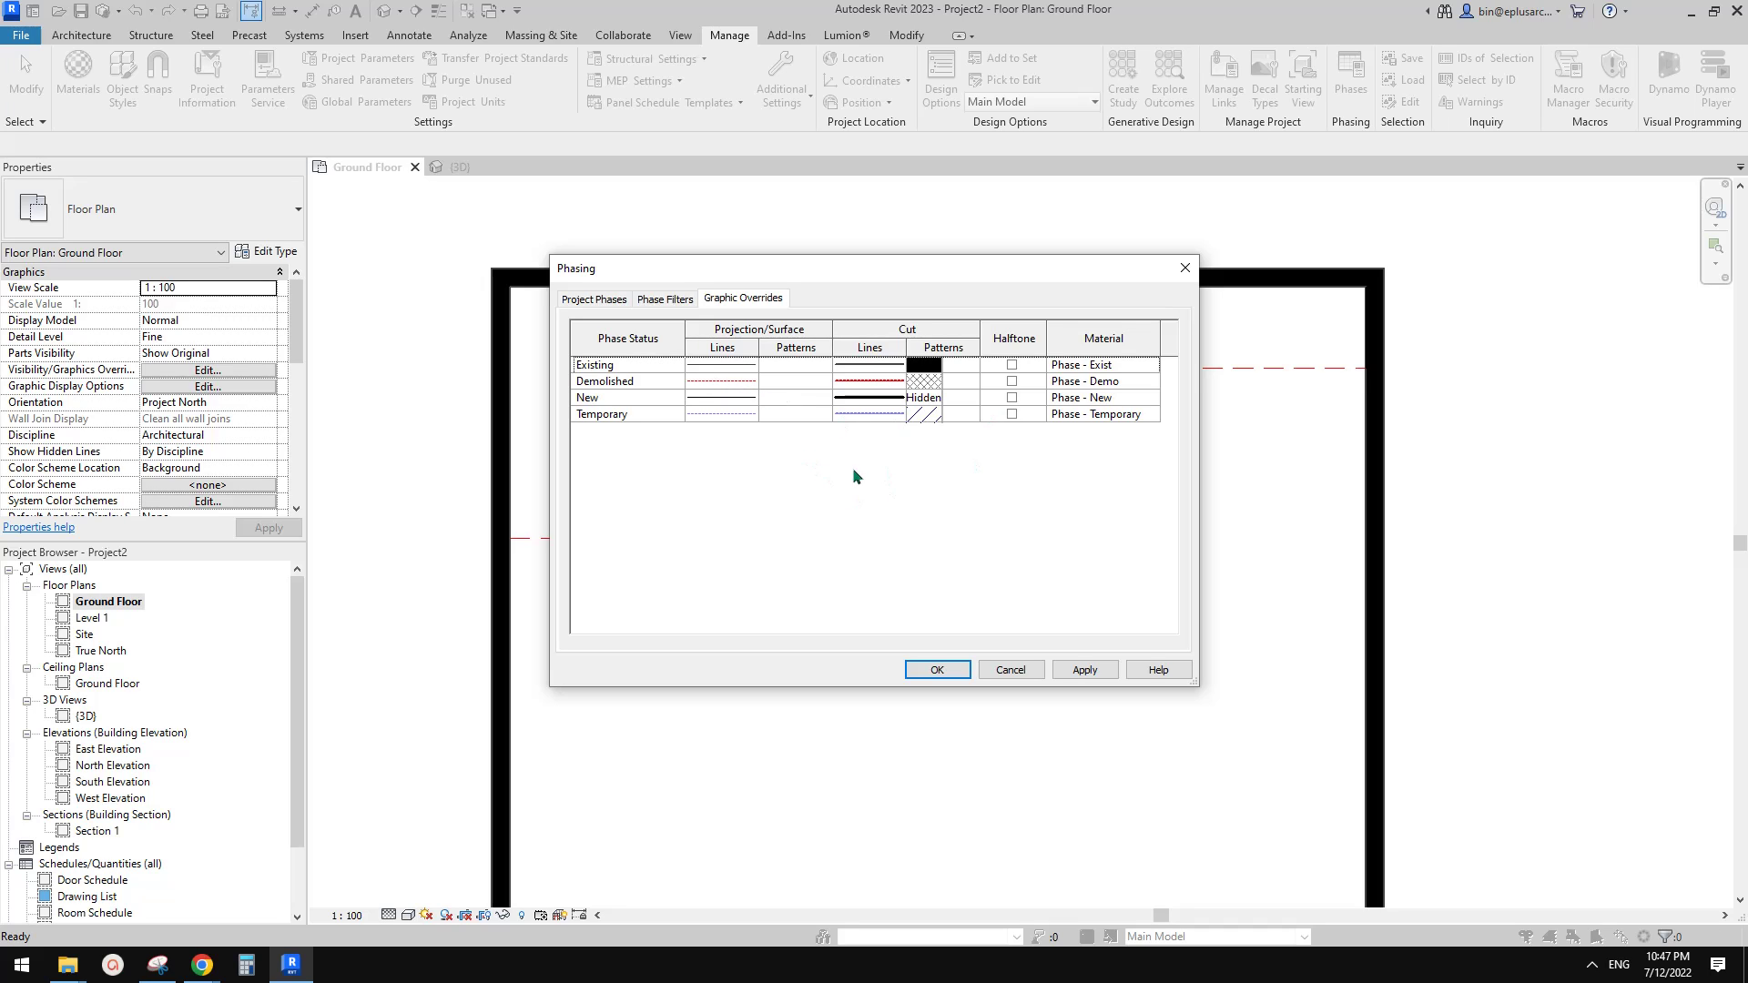
drag(838, 273, 984, 266)
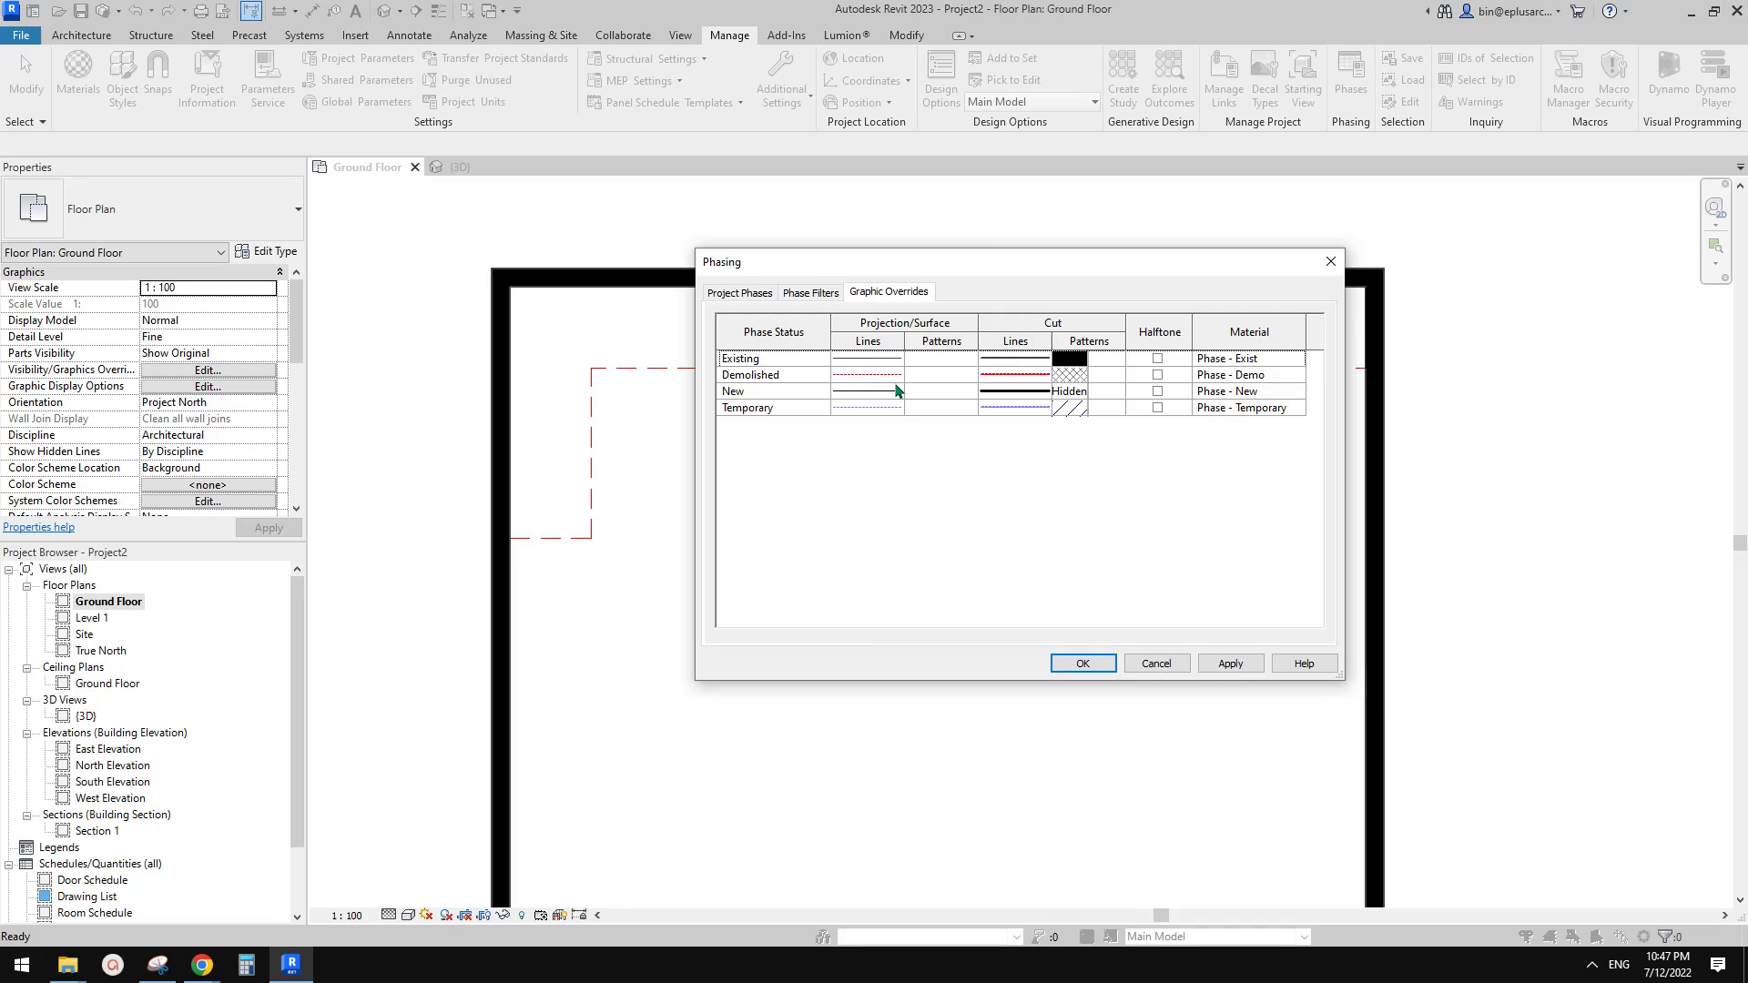
click(1082, 663)
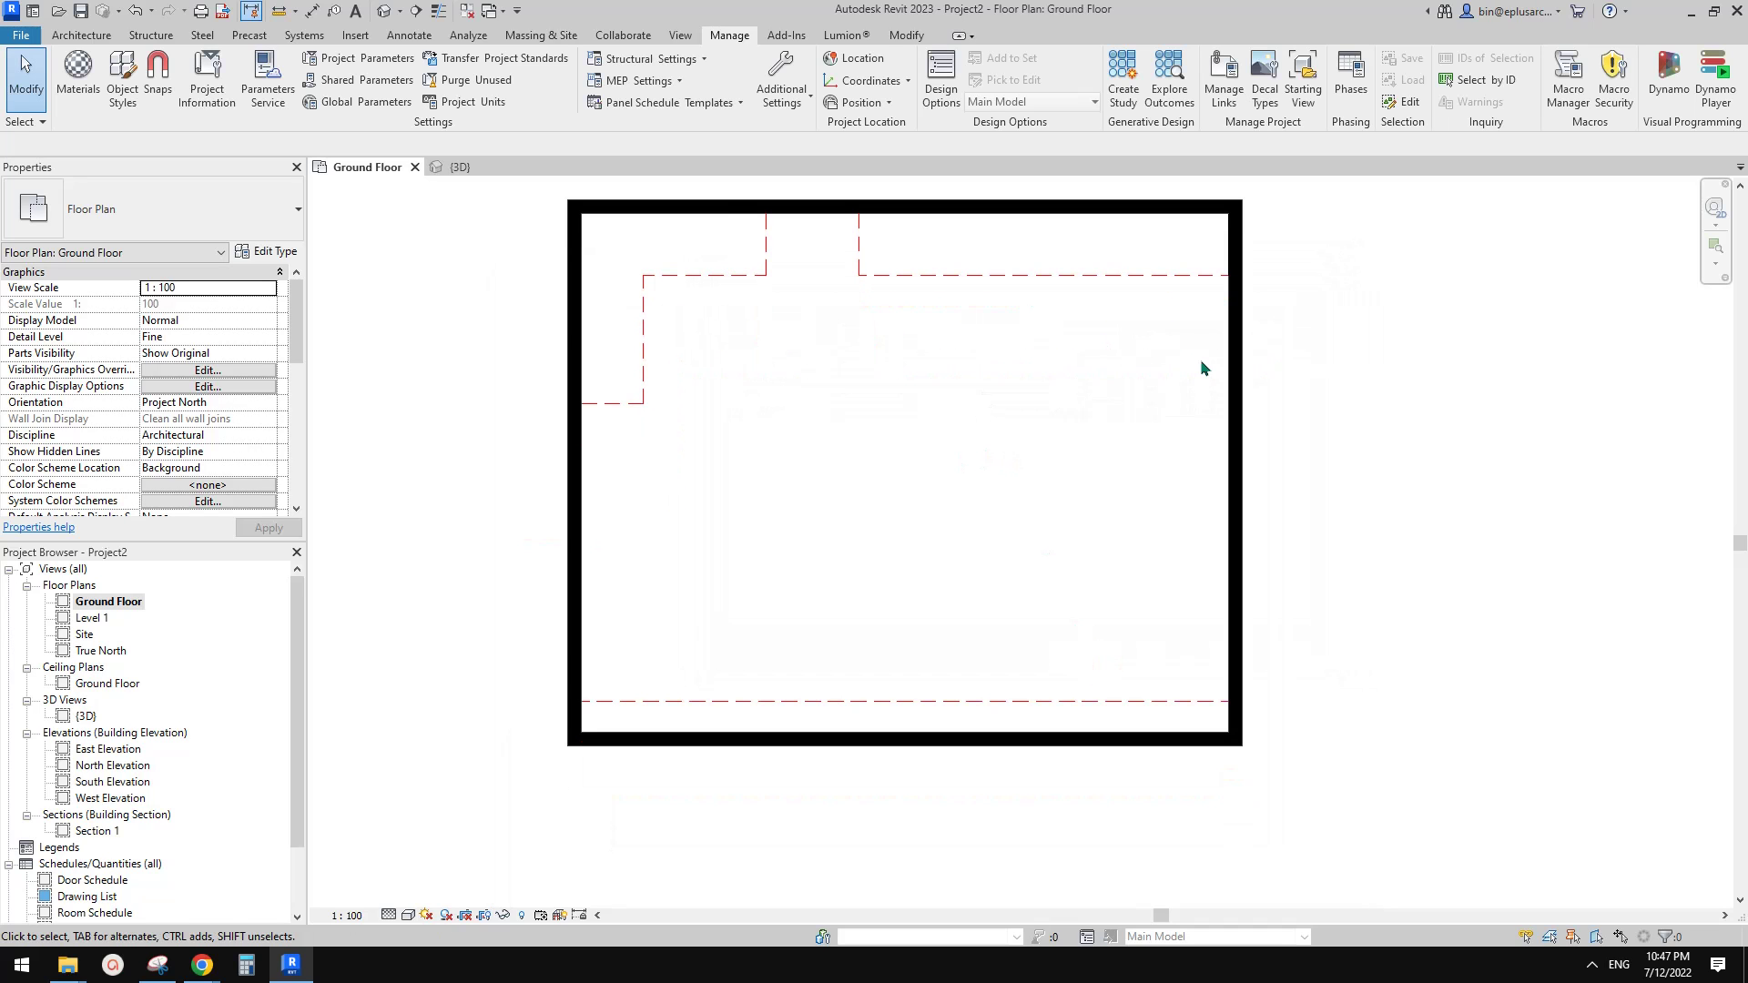
Step: Open the phase filter options of the Ground Floor view
middle_drag(1125, 457, 933, 502)
scroll(1078, 456, down, 1)
middle_drag(1078, 456, 964, 481)
middle_drag(1015, 468, 974, 481)
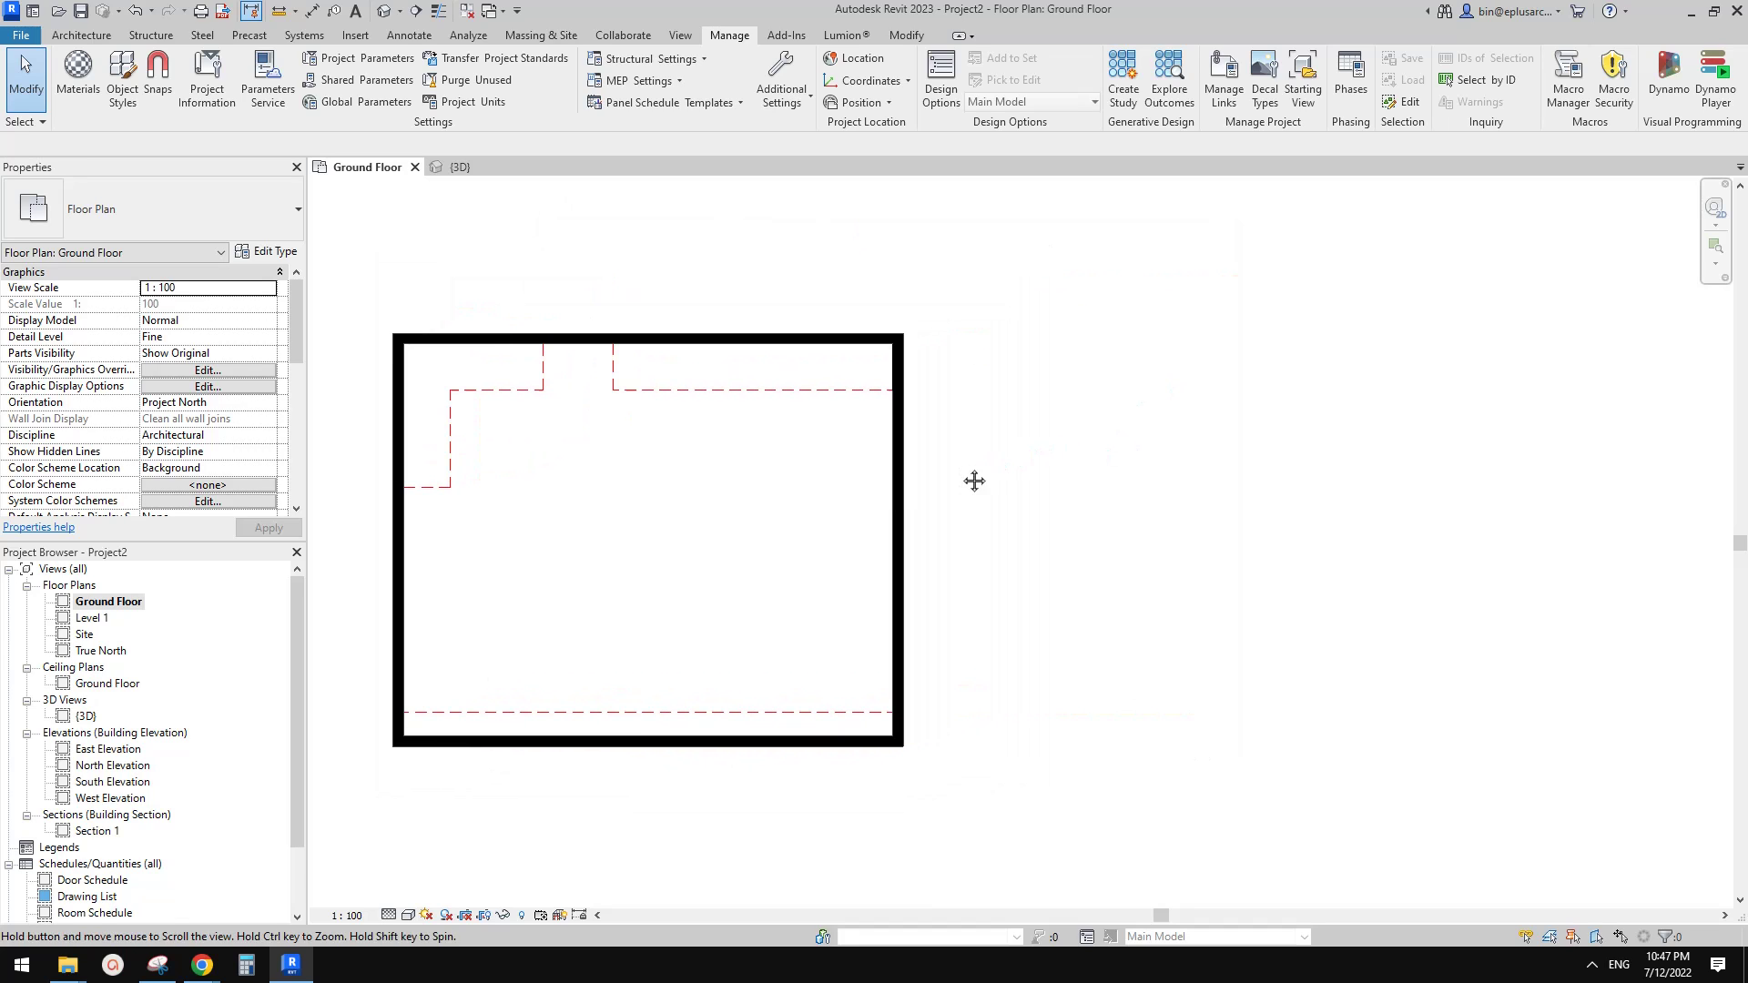
scroll(190, 430, down, 5)
click(269, 468)
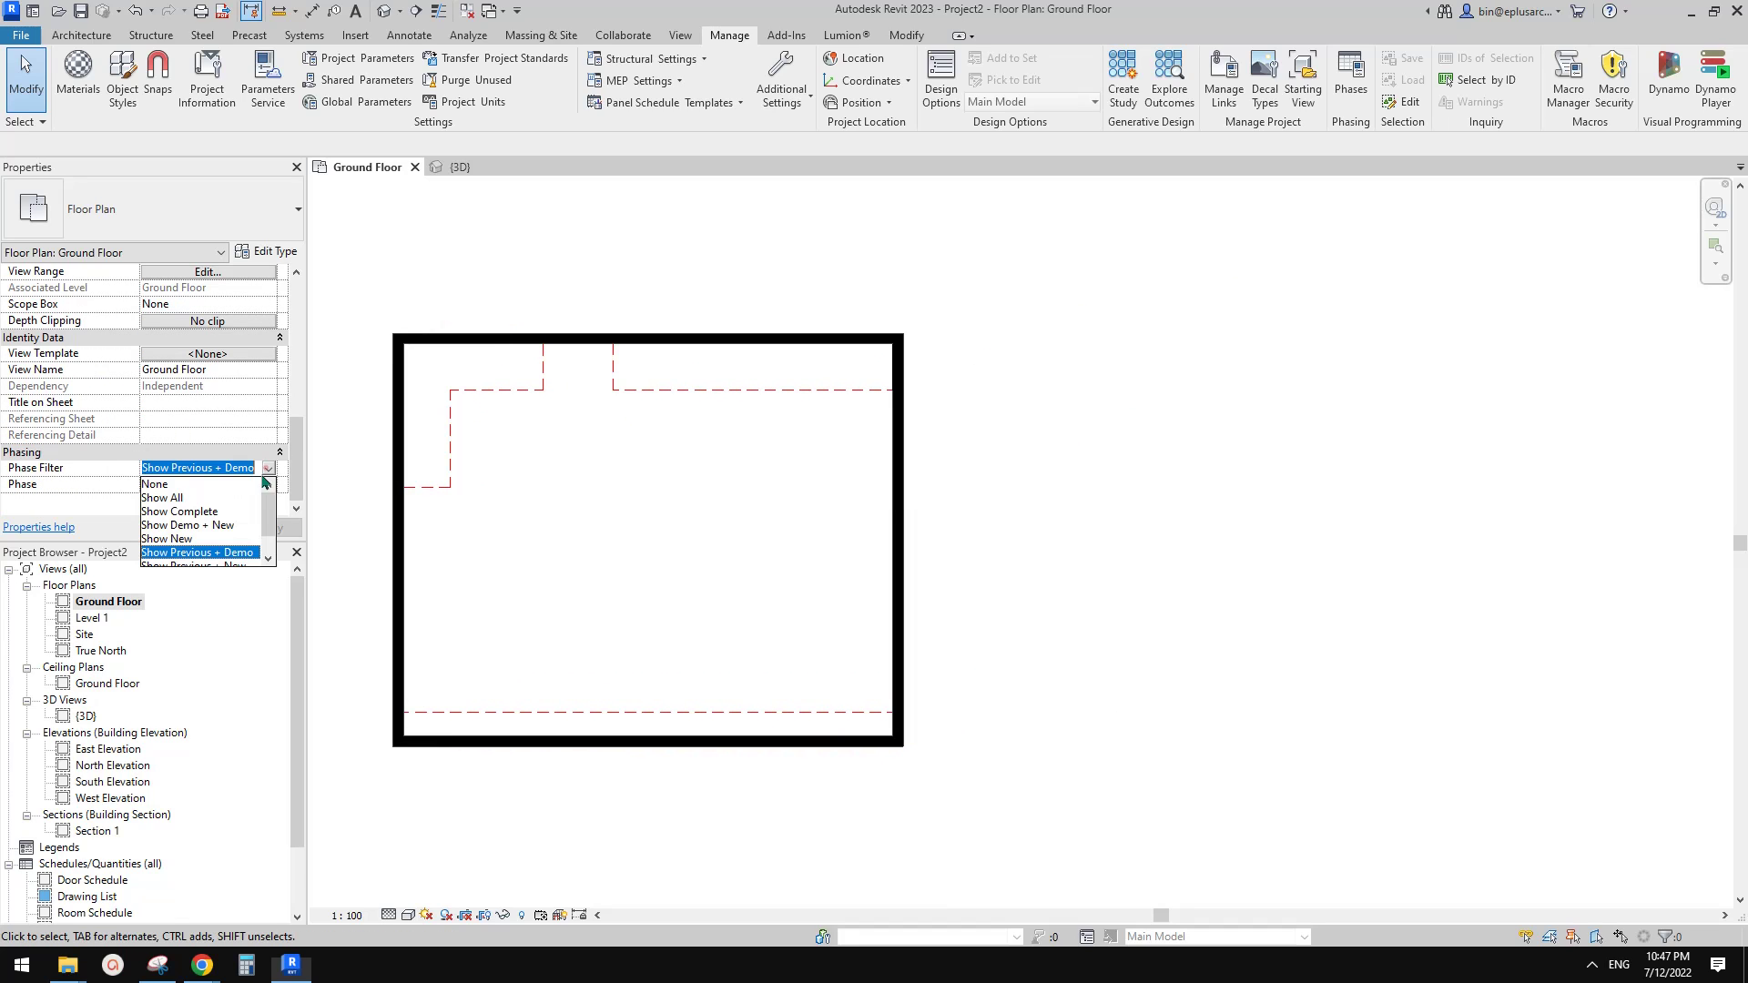
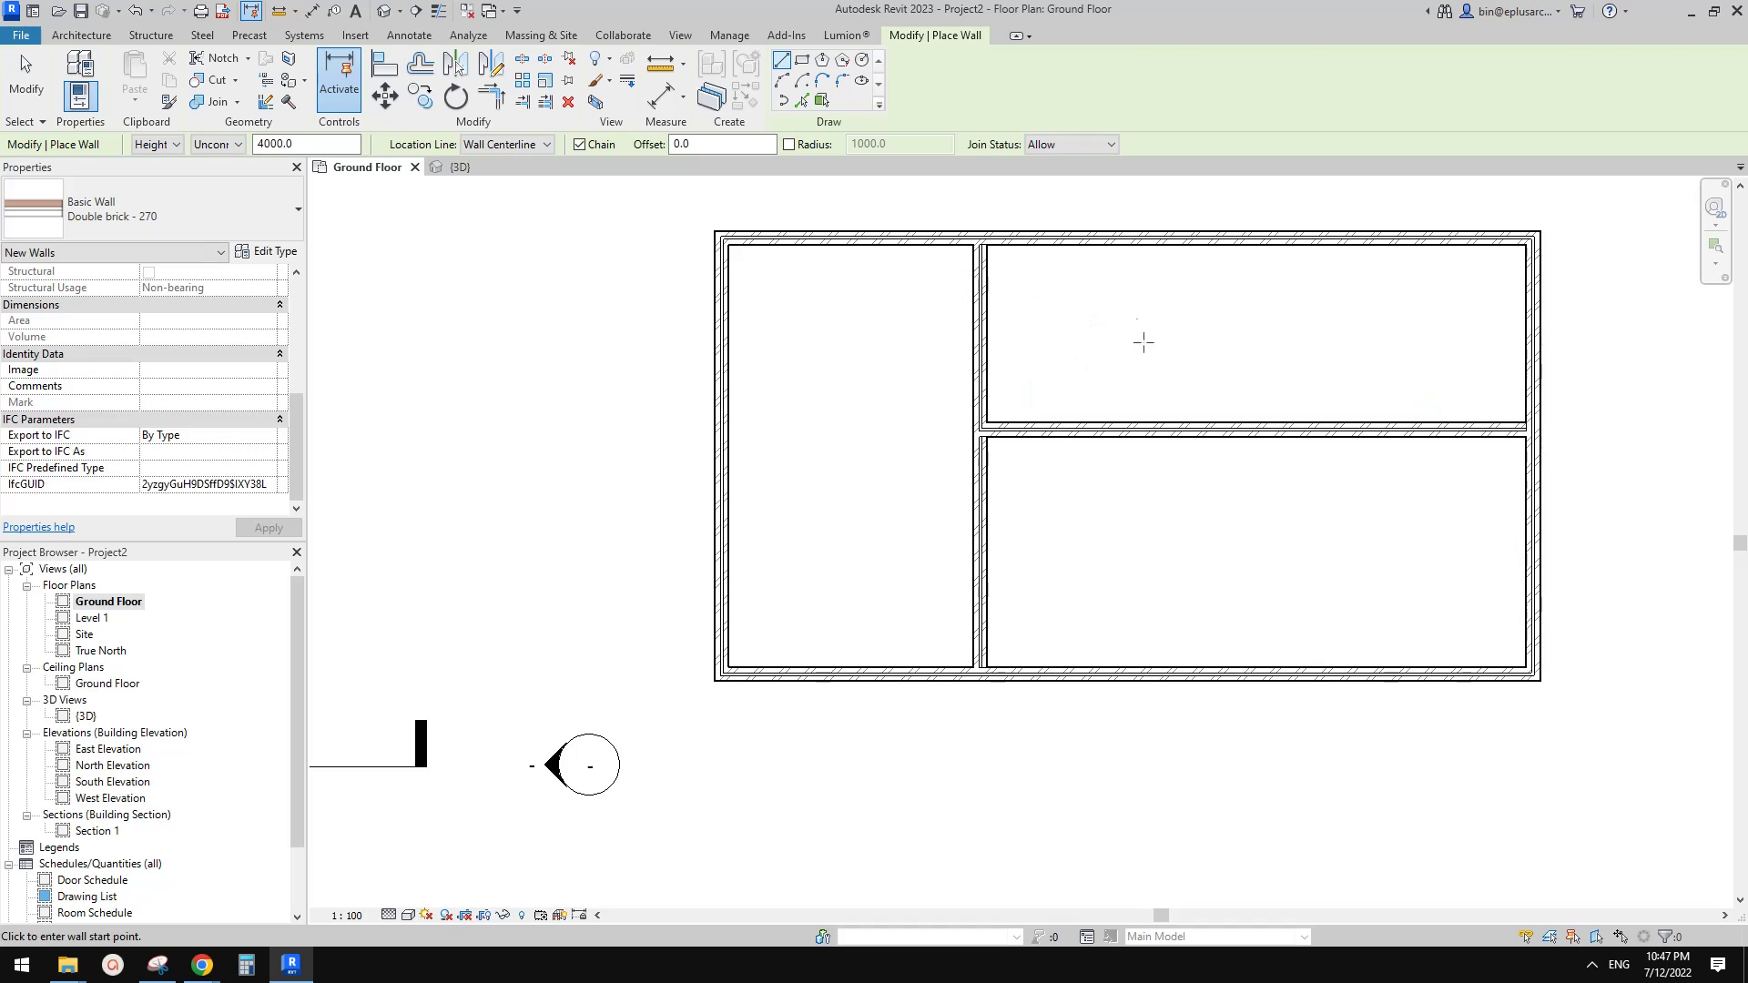
Step: Draw a cabinet outline of two model lines in the lower-right room's lower-left corner, about 2800 mm long along the partition wall
key(Escape)
middle_drag(1038, 276, 1029, 299)
mouse_move(1106, 387)
middle_down()
mouse_move(1081, 394)
mouse_move(1075, 377)
mouse_move(1088, 394)
middle_up()
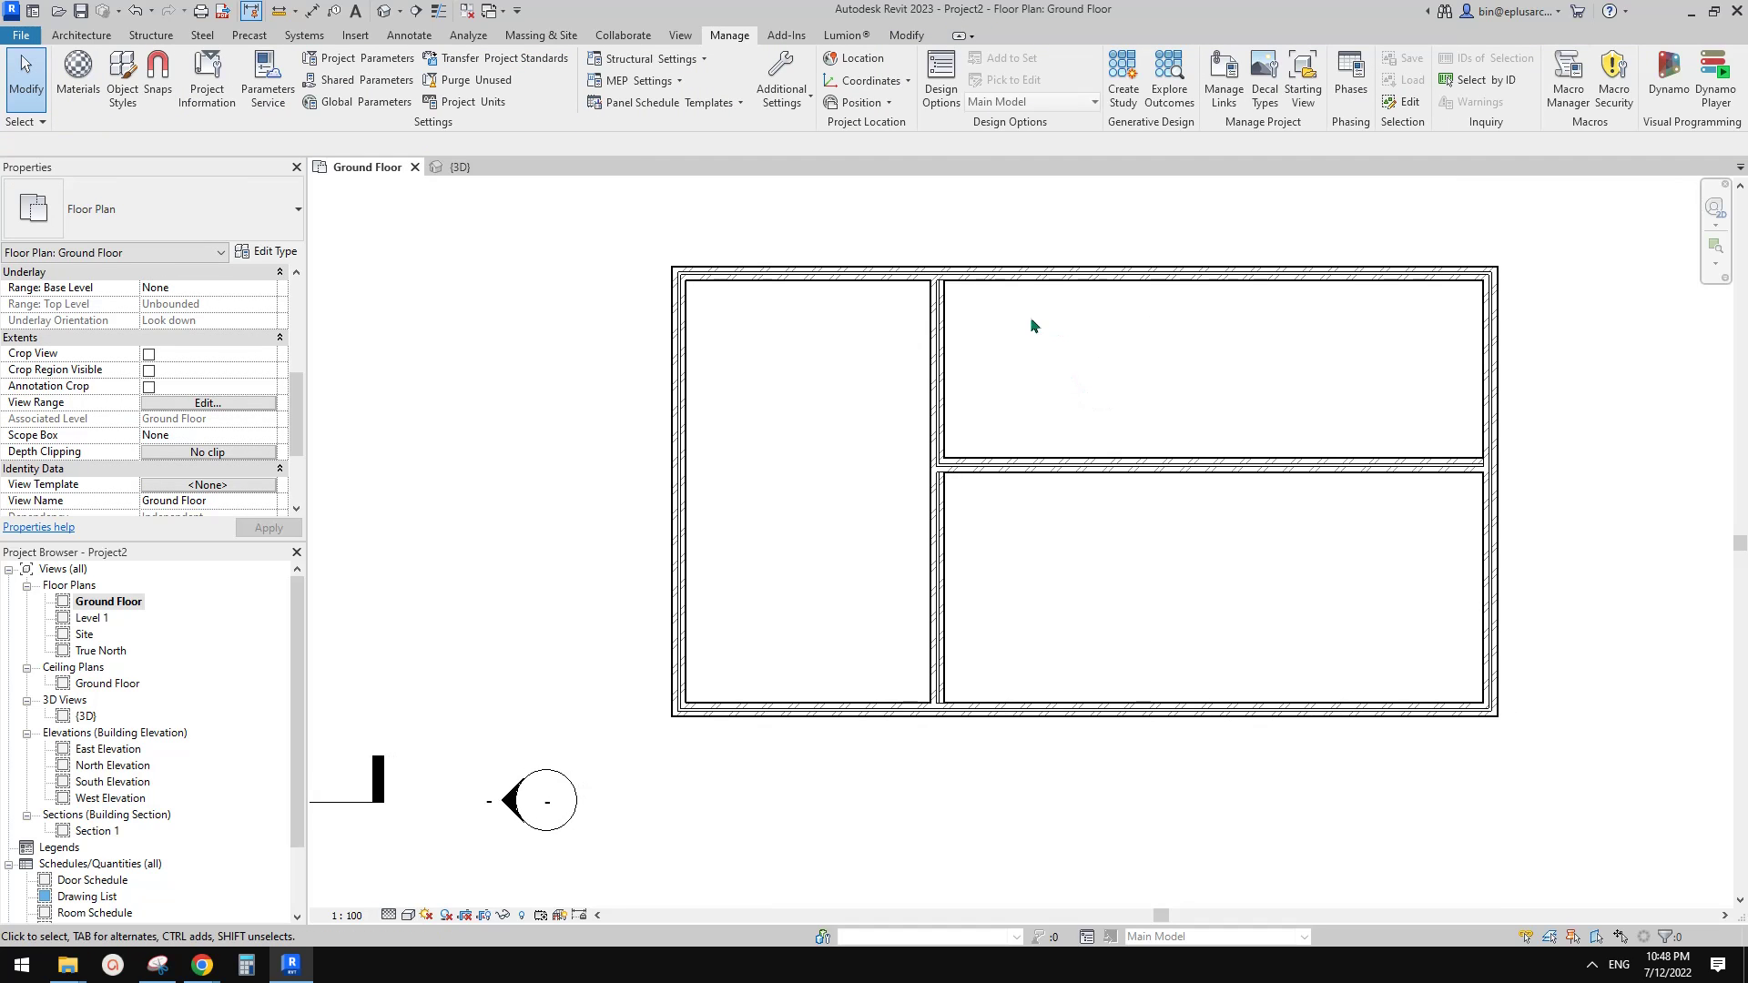
middle_drag(1153, 549, 1148, 541)
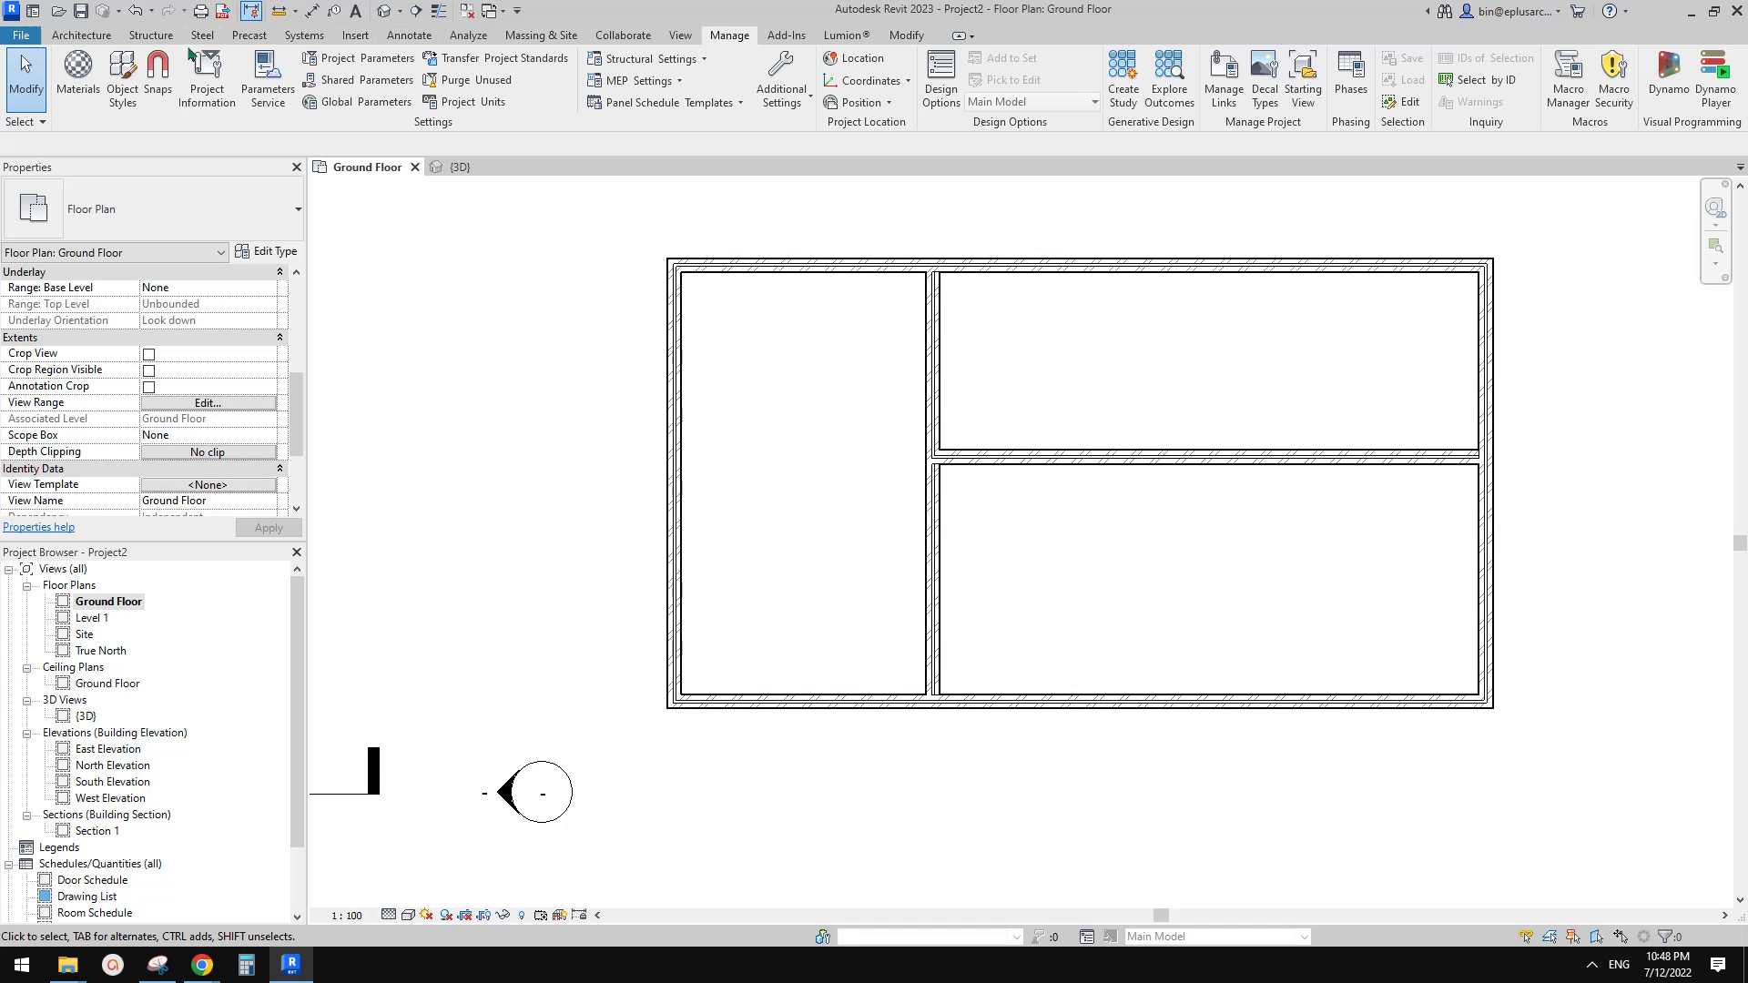
click(86, 35)
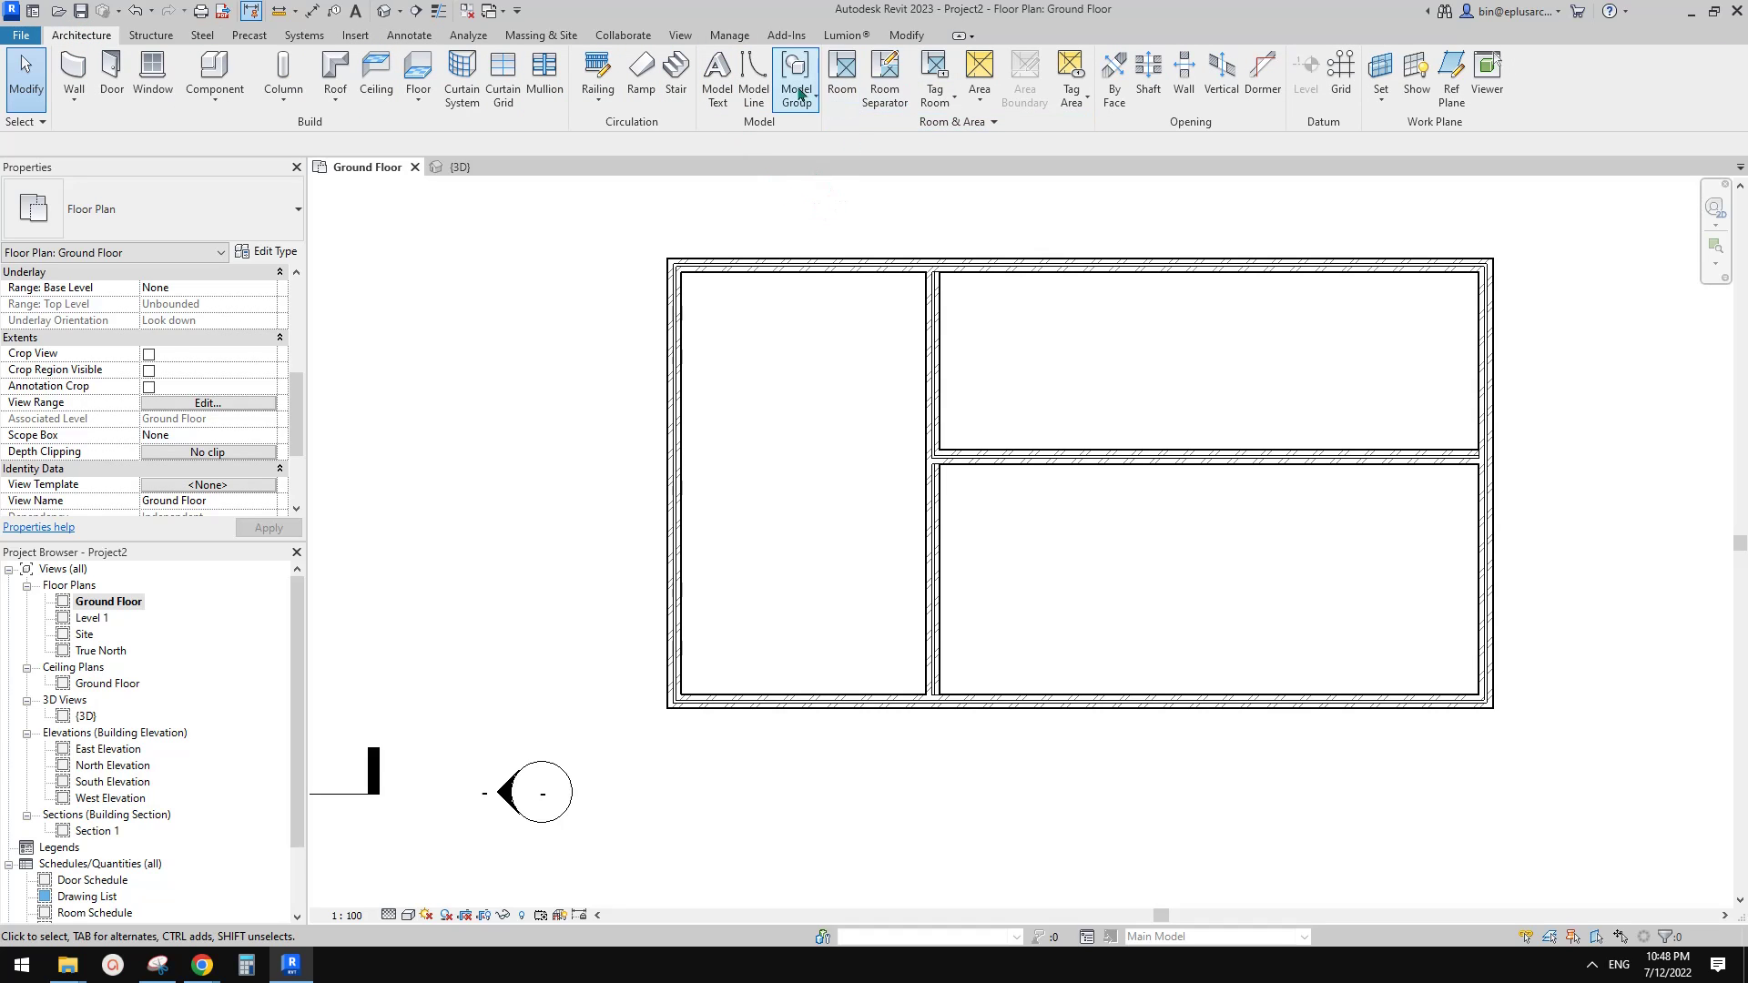
click(753, 78)
scroll(1081, 640, up, 2)
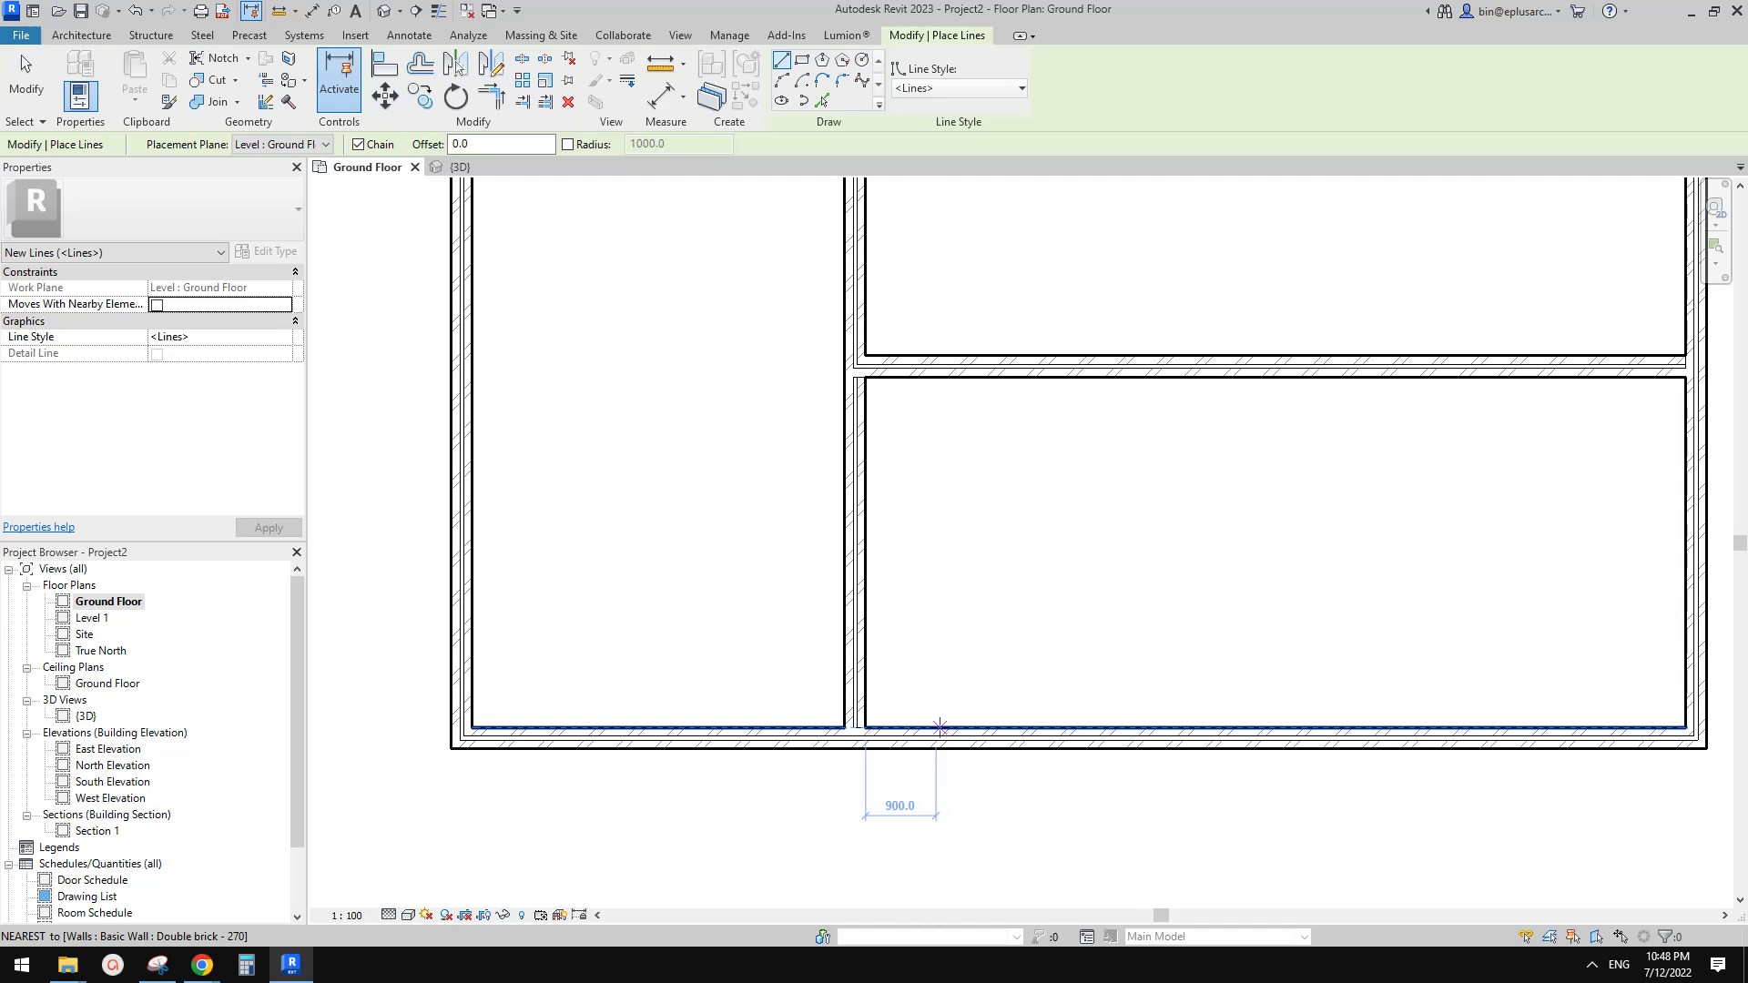
click(913, 729)
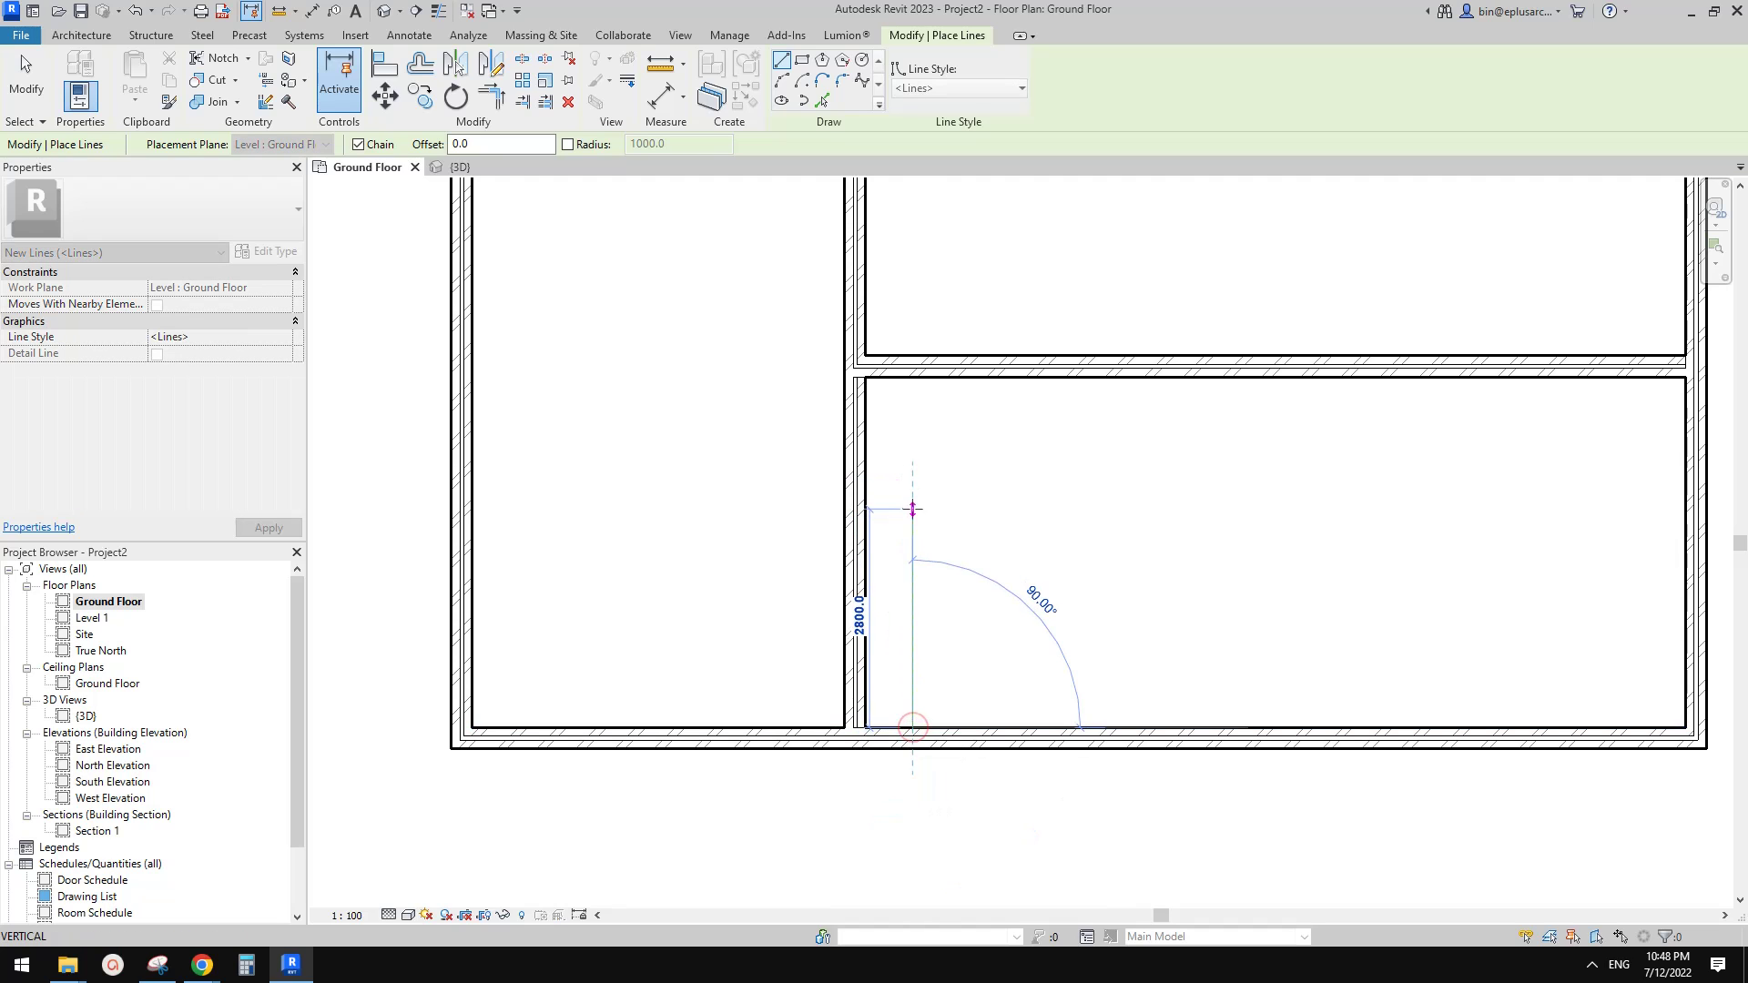
click(866, 509)
key(Escape)
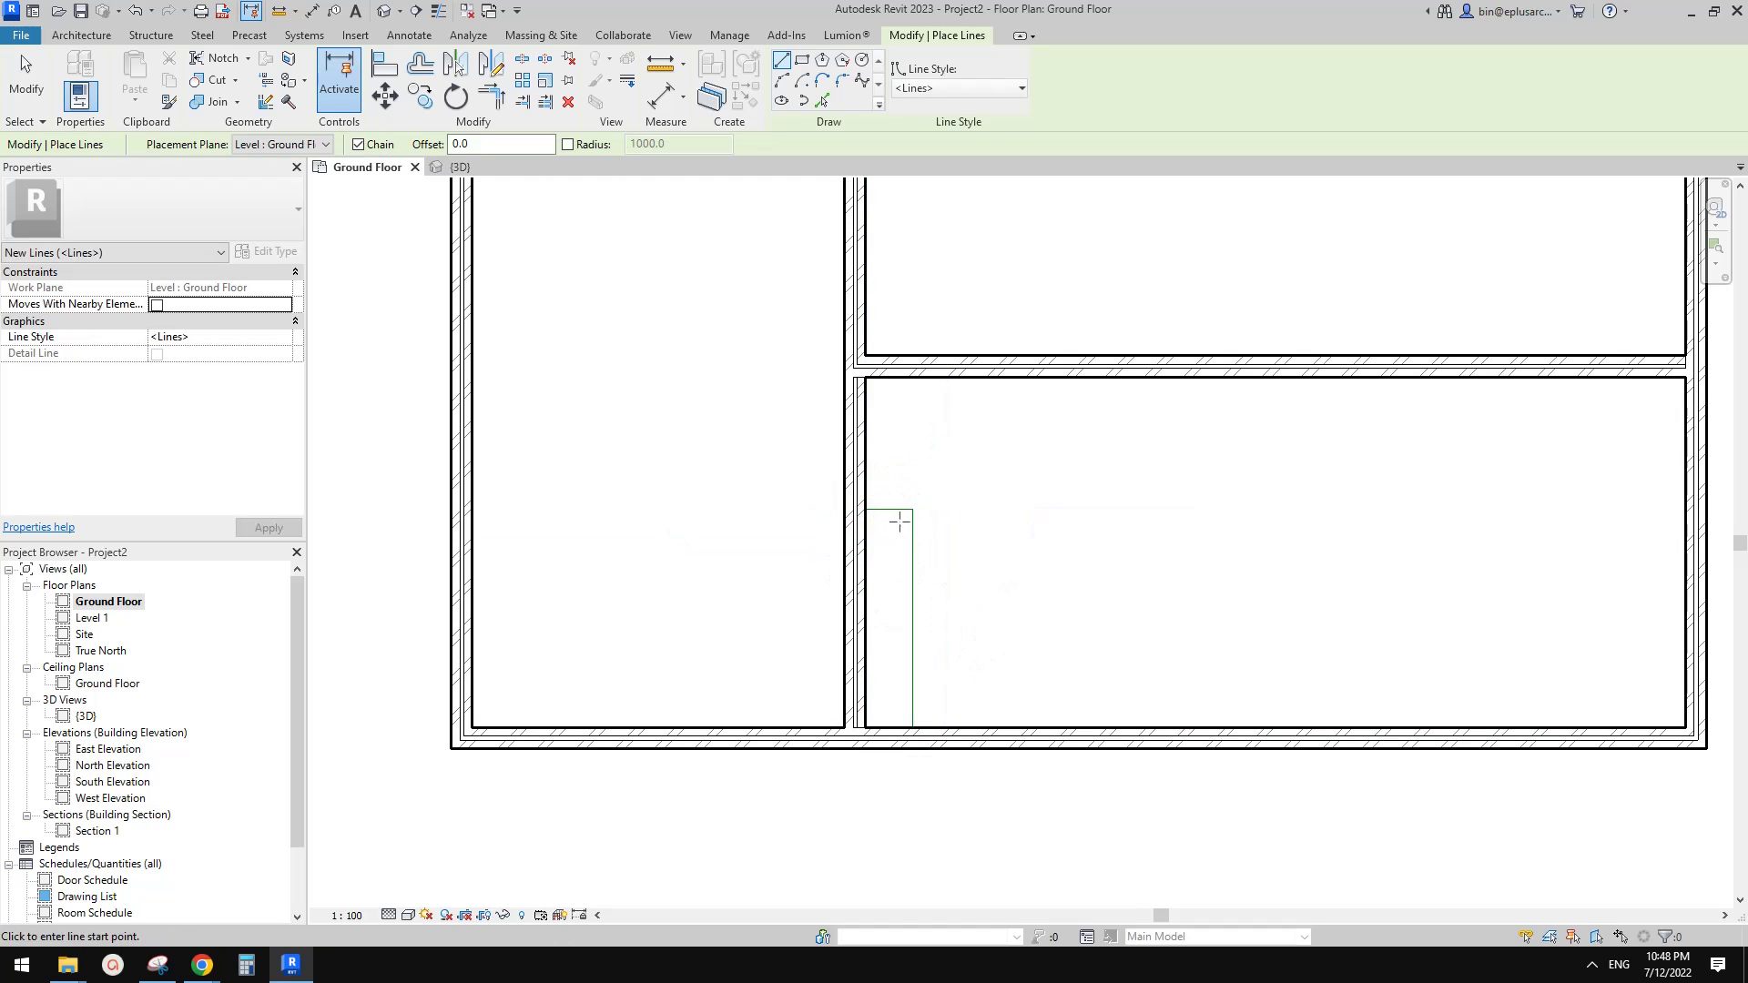
Step: Draw a three-sided model-line cabinet outline about 3100 mm long against the lower wall of the same room
click(1010, 727)
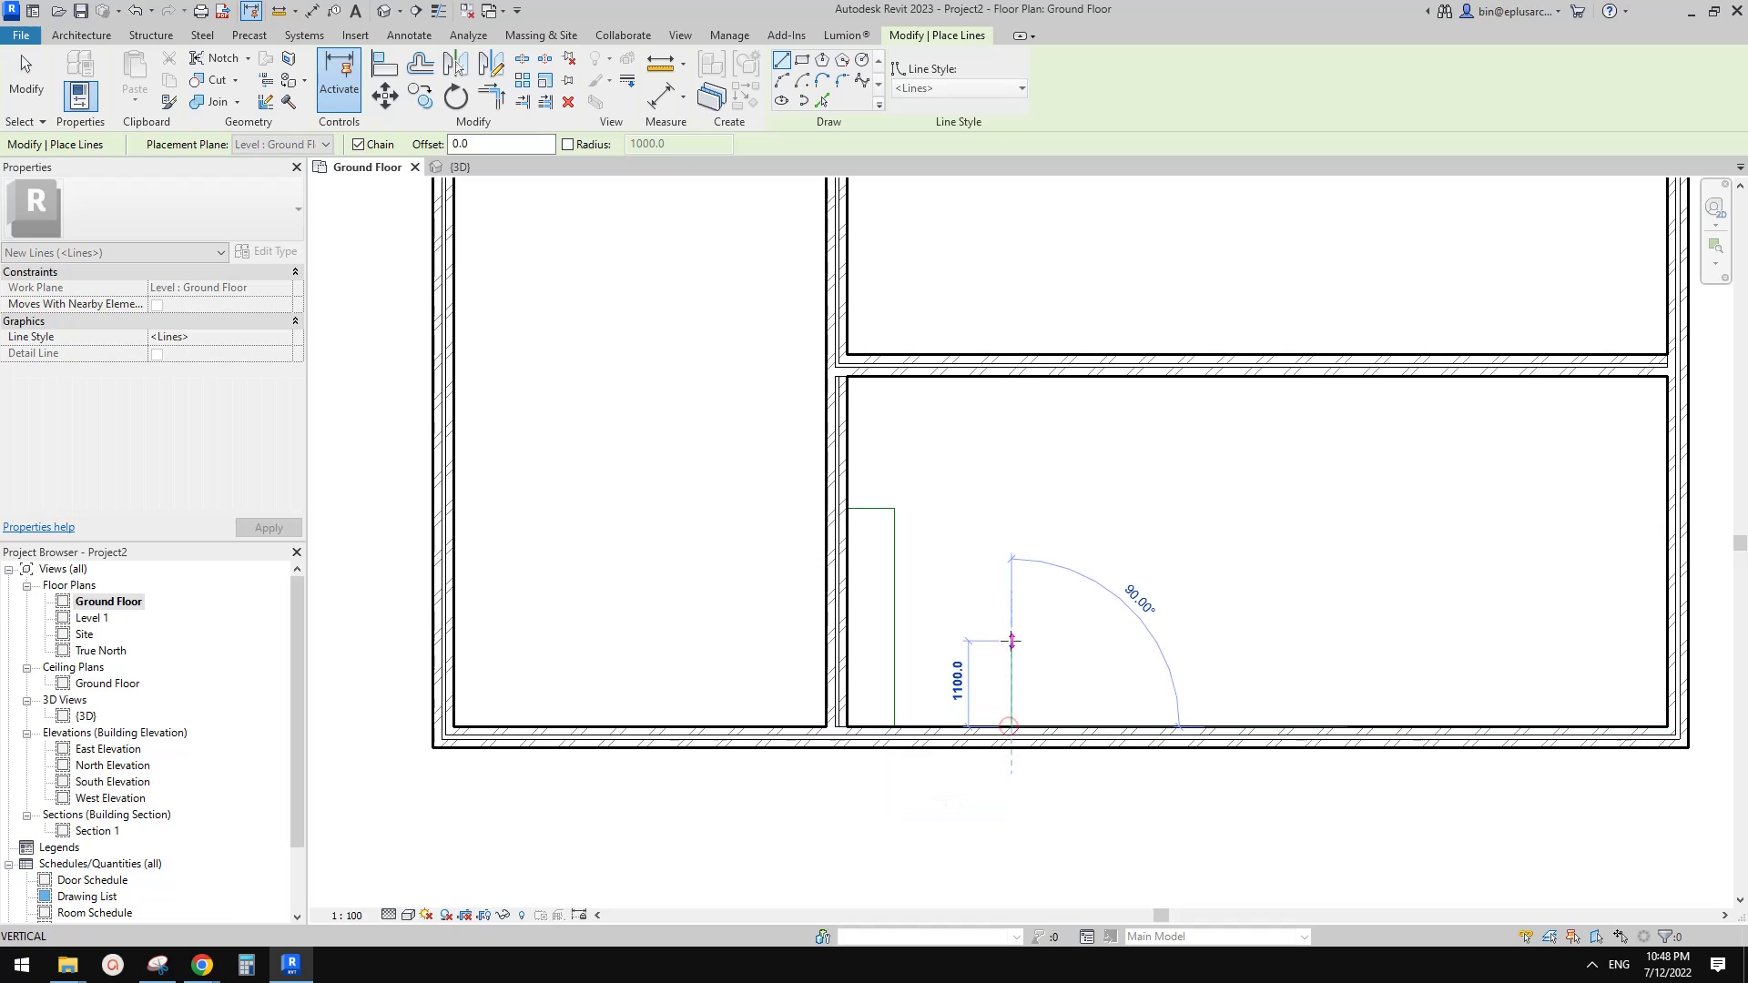
click(1012, 679)
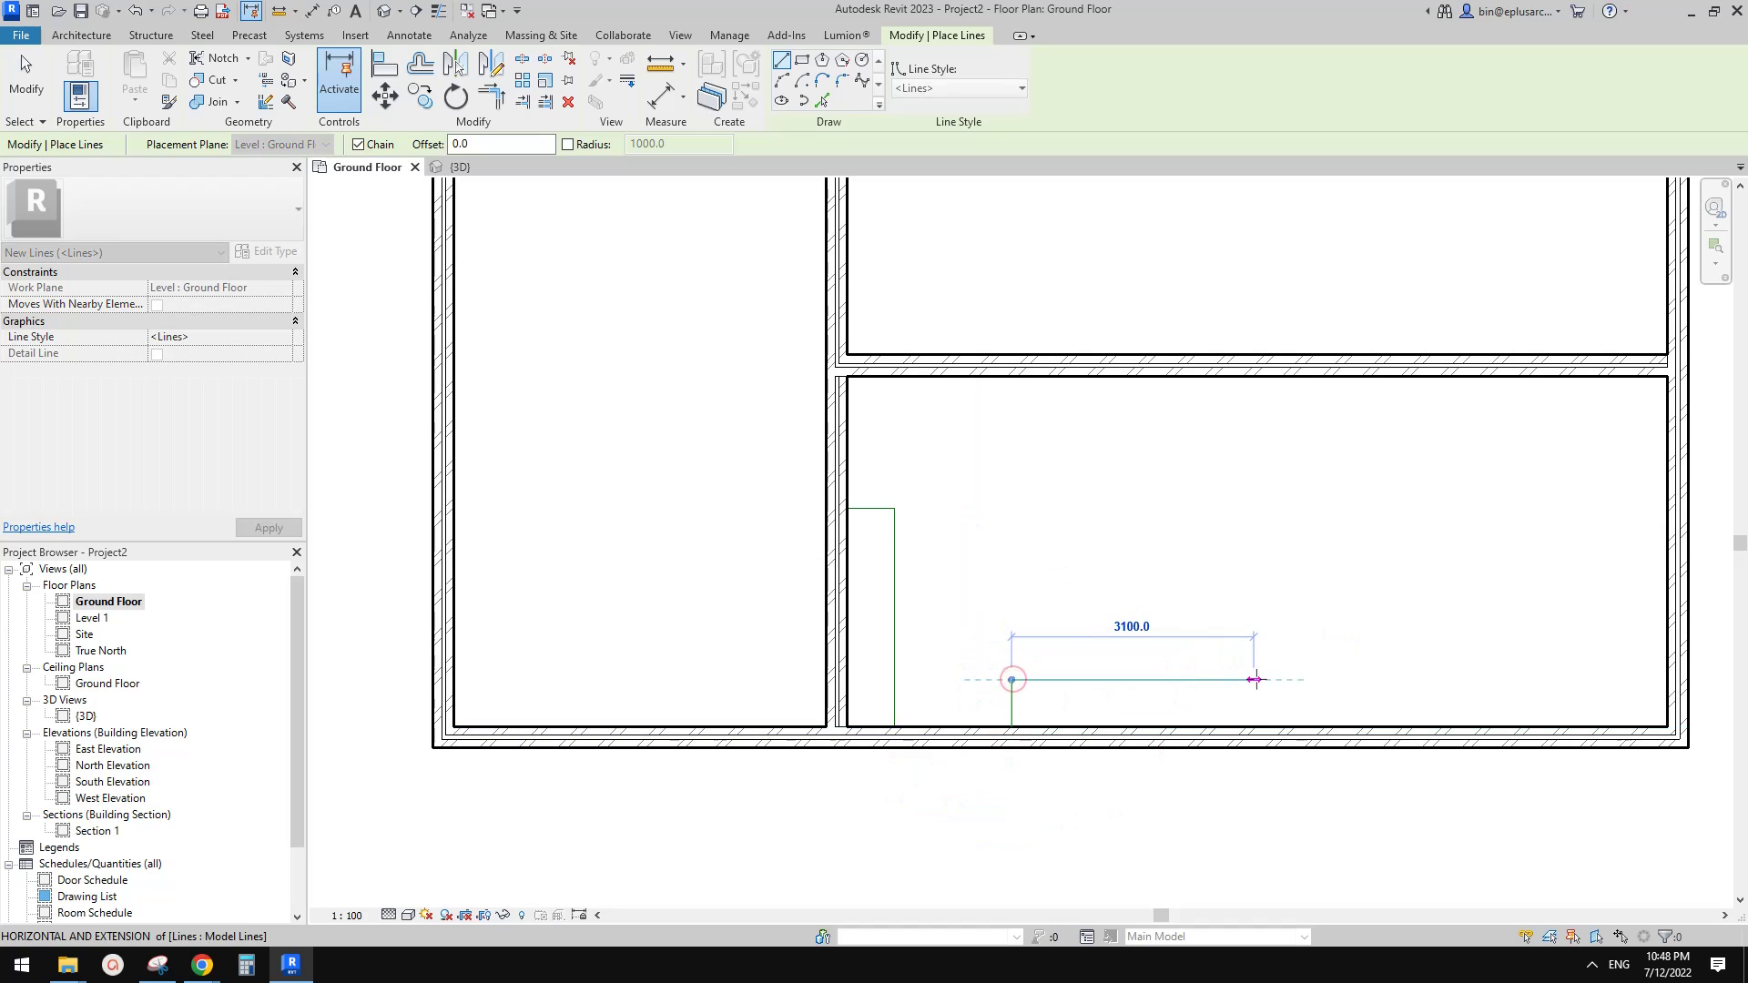
click(1256, 679)
click(1254, 729)
middle_drag(1324, 717, 1289, 721)
key(Escape)
middle_drag(1338, 624, 1314, 630)
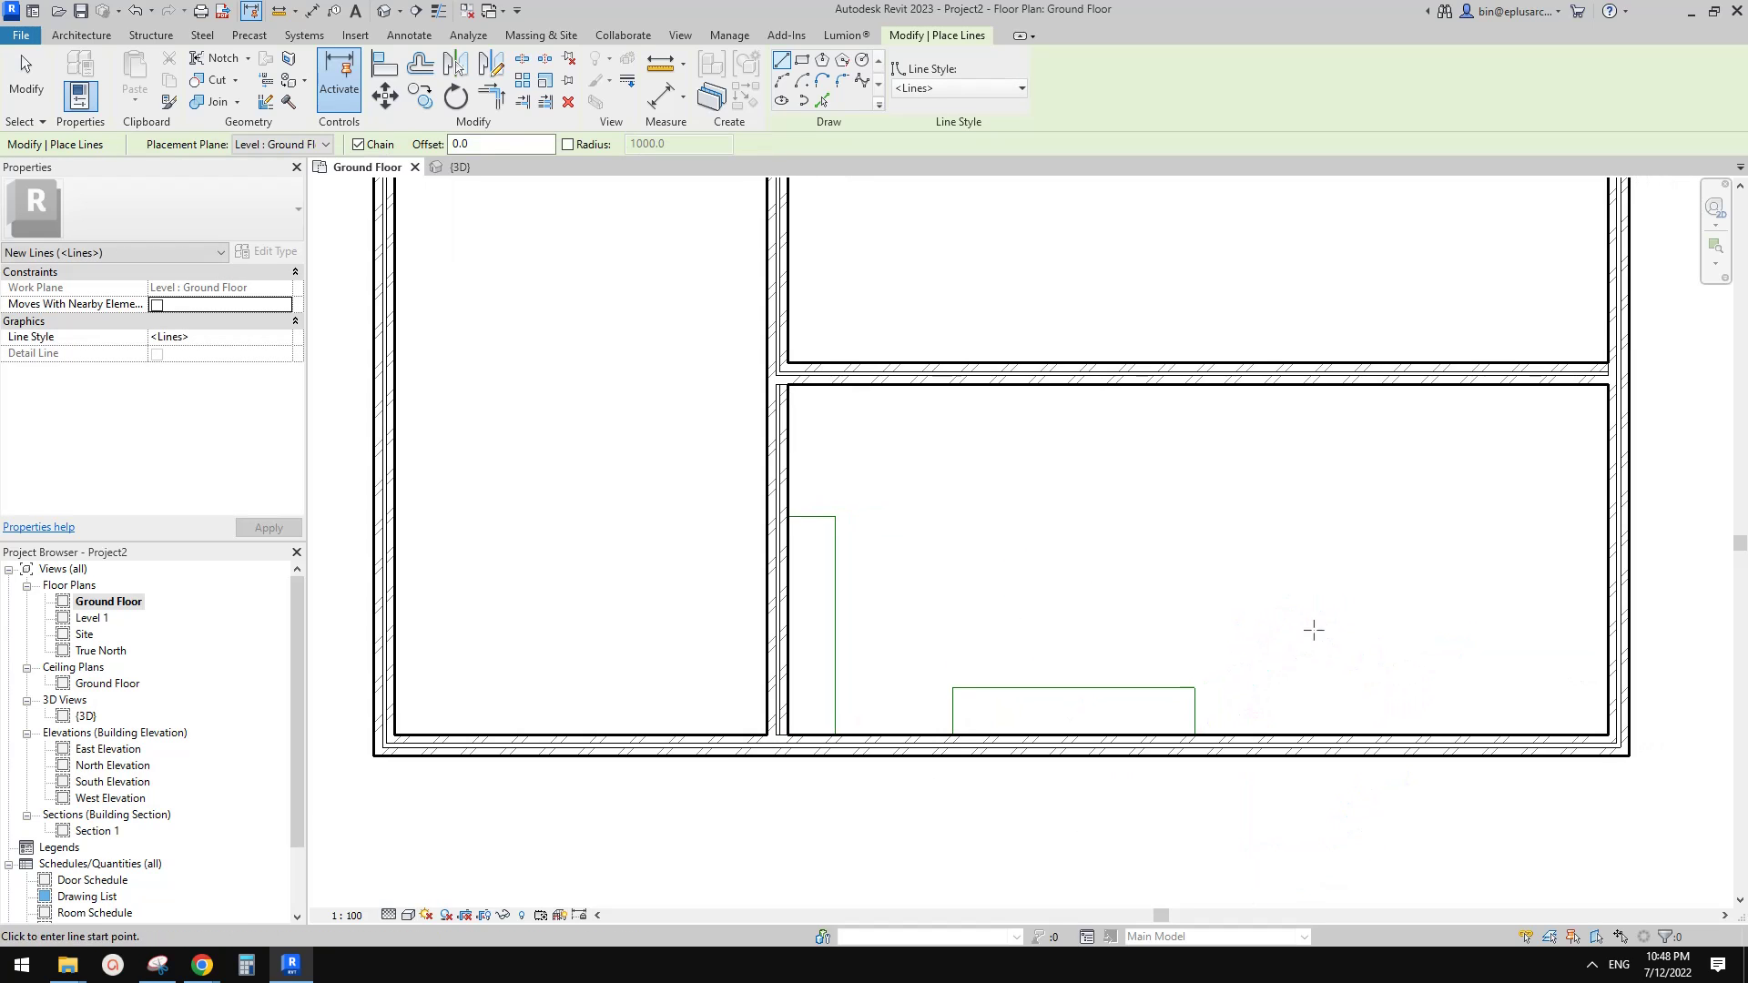
Step: Draw a rectangular model-line cabinet outline about 600 mm deep against the upper wall of the lower-right room
scroll(1221, 496, down, 2)
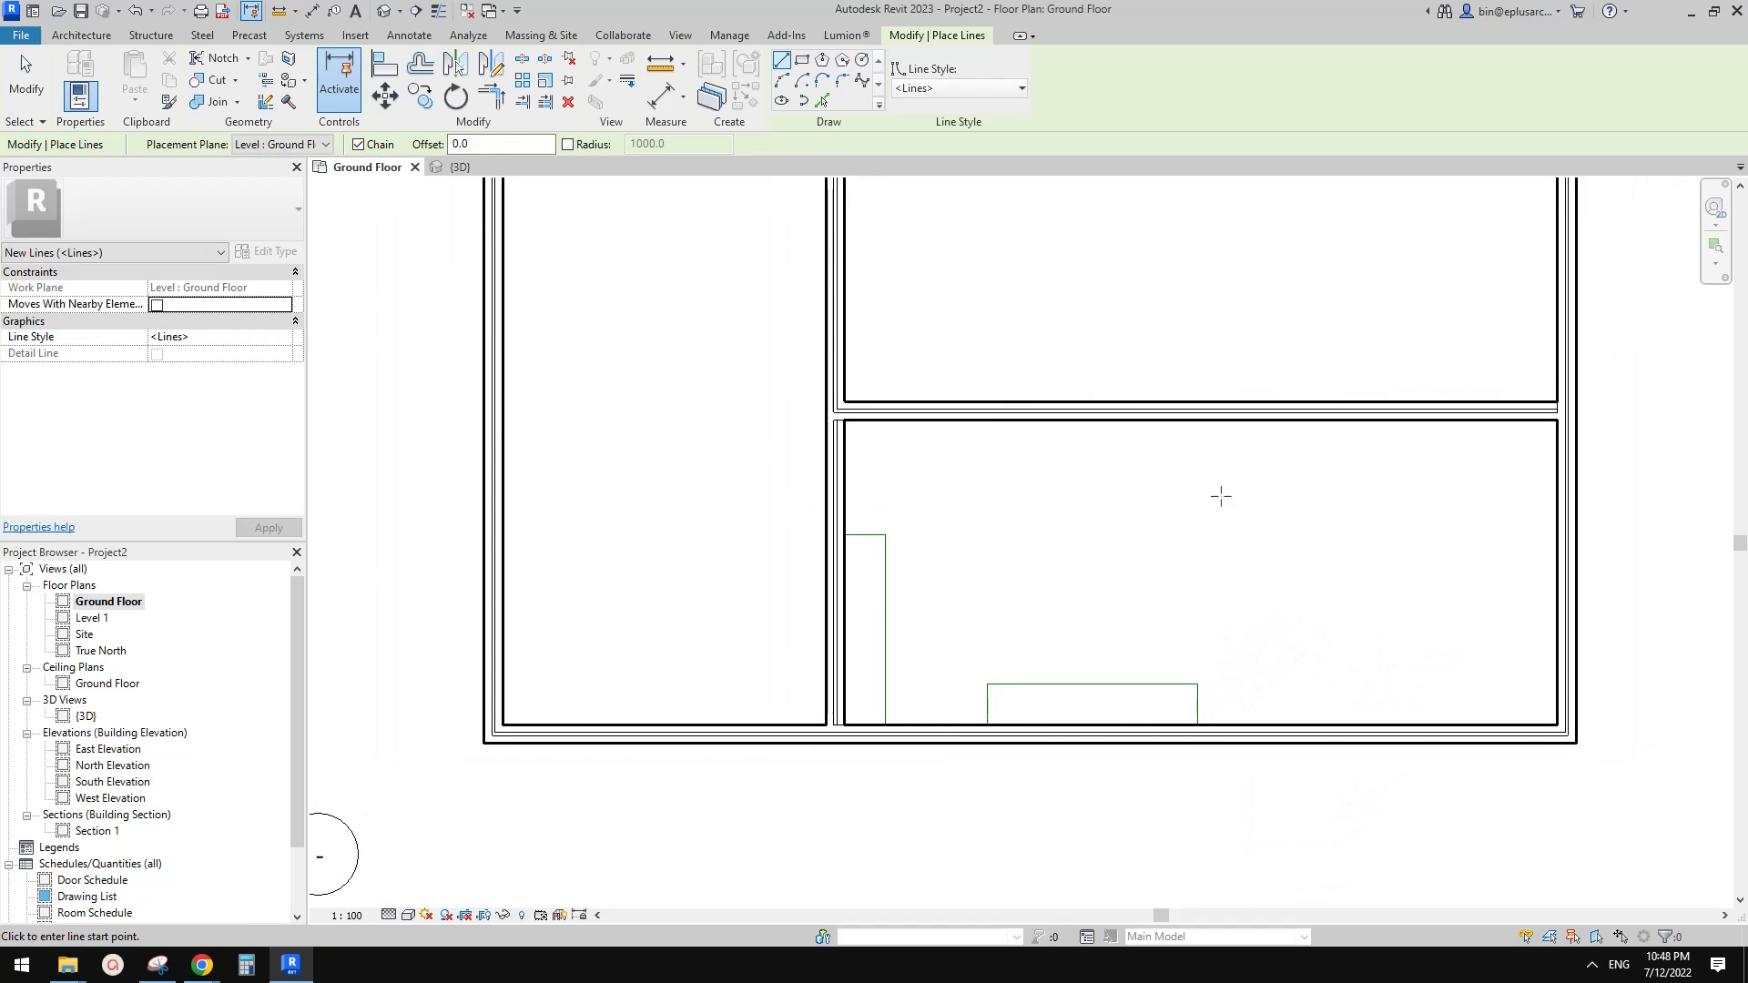
click(805, 62)
scroll(1038, 573, up, 2)
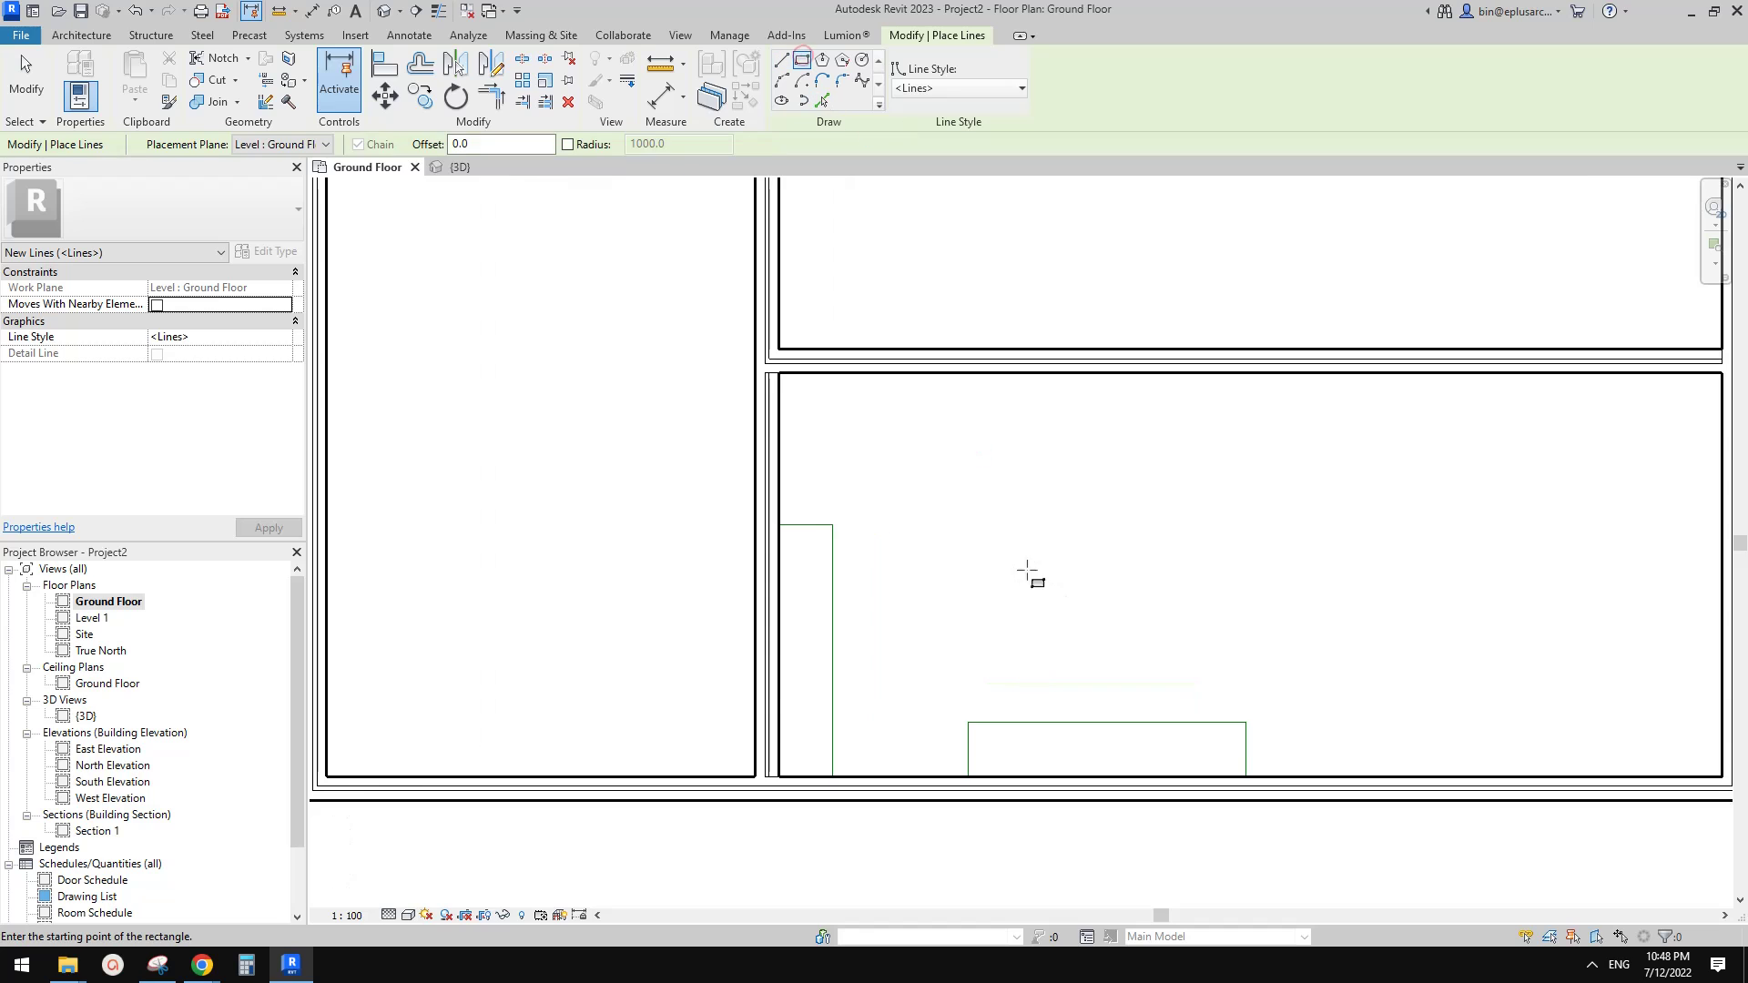
click(942, 373)
click(1184, 427)
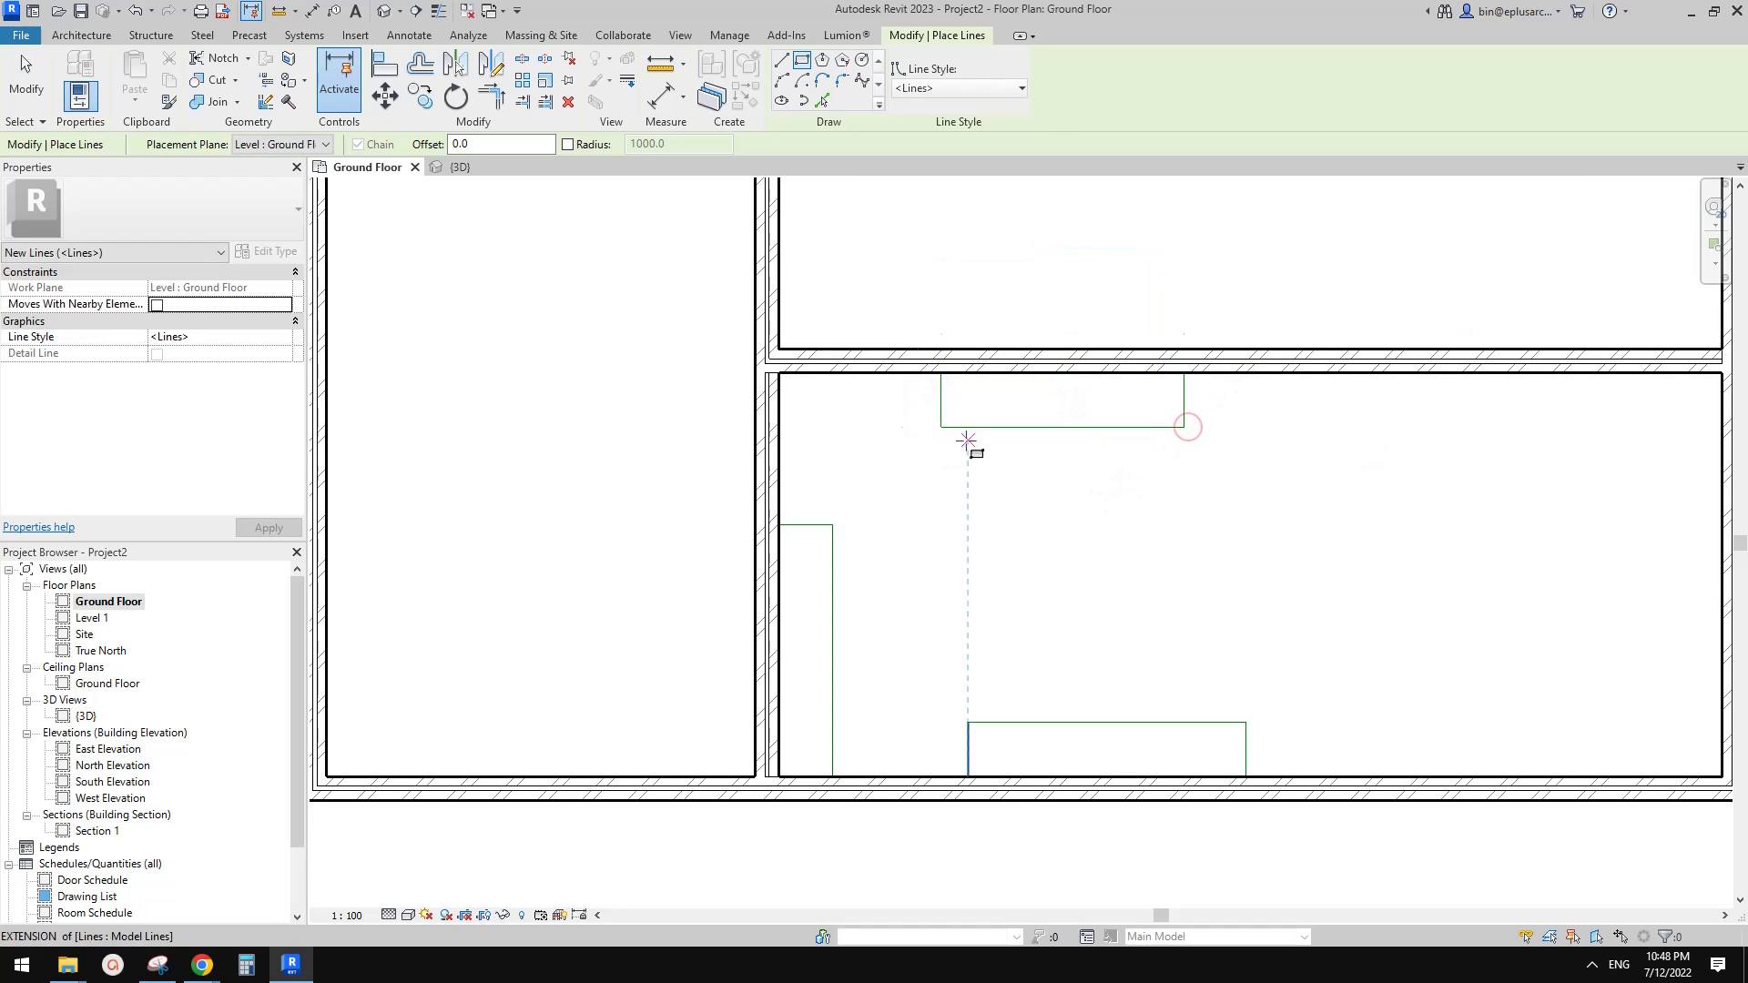
middle_drag(1282, 471, 1211, 483)
key(Escape)
key(Escape)
Step: Set Phase Demolished to New Construction for all model lines of the three cabinet outlines
drag(1257, 408, 734, 765)
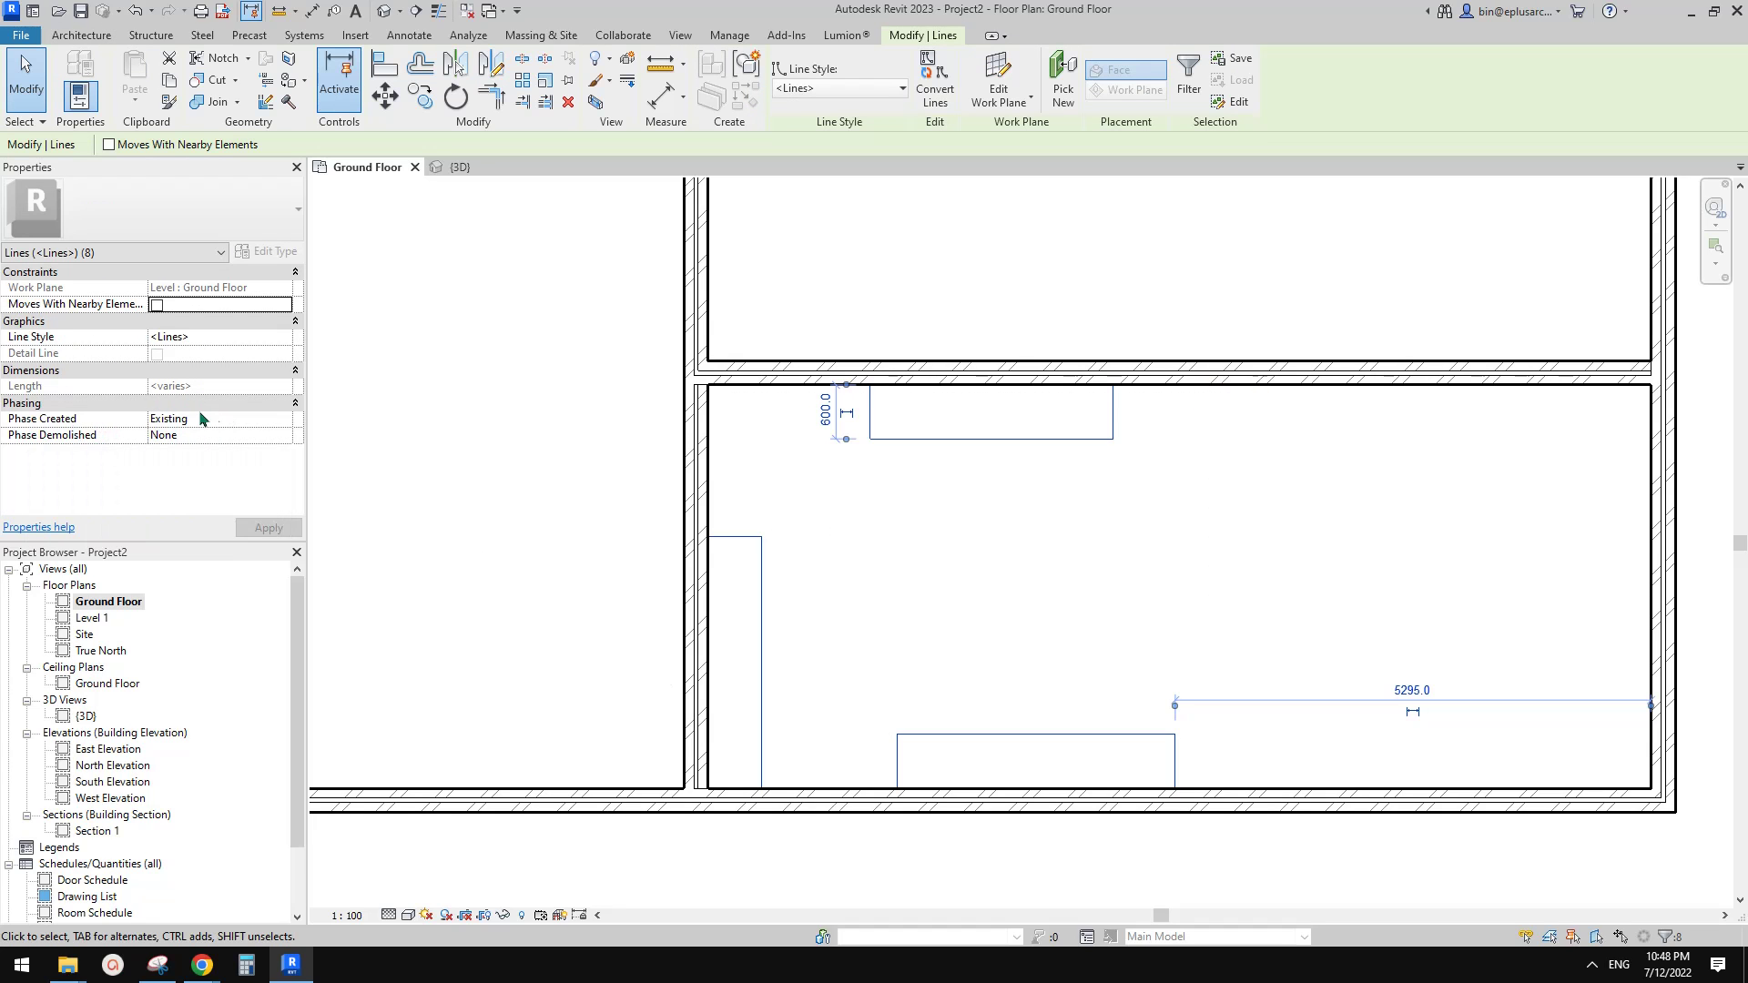
click(247, 435)
click(286, 435)
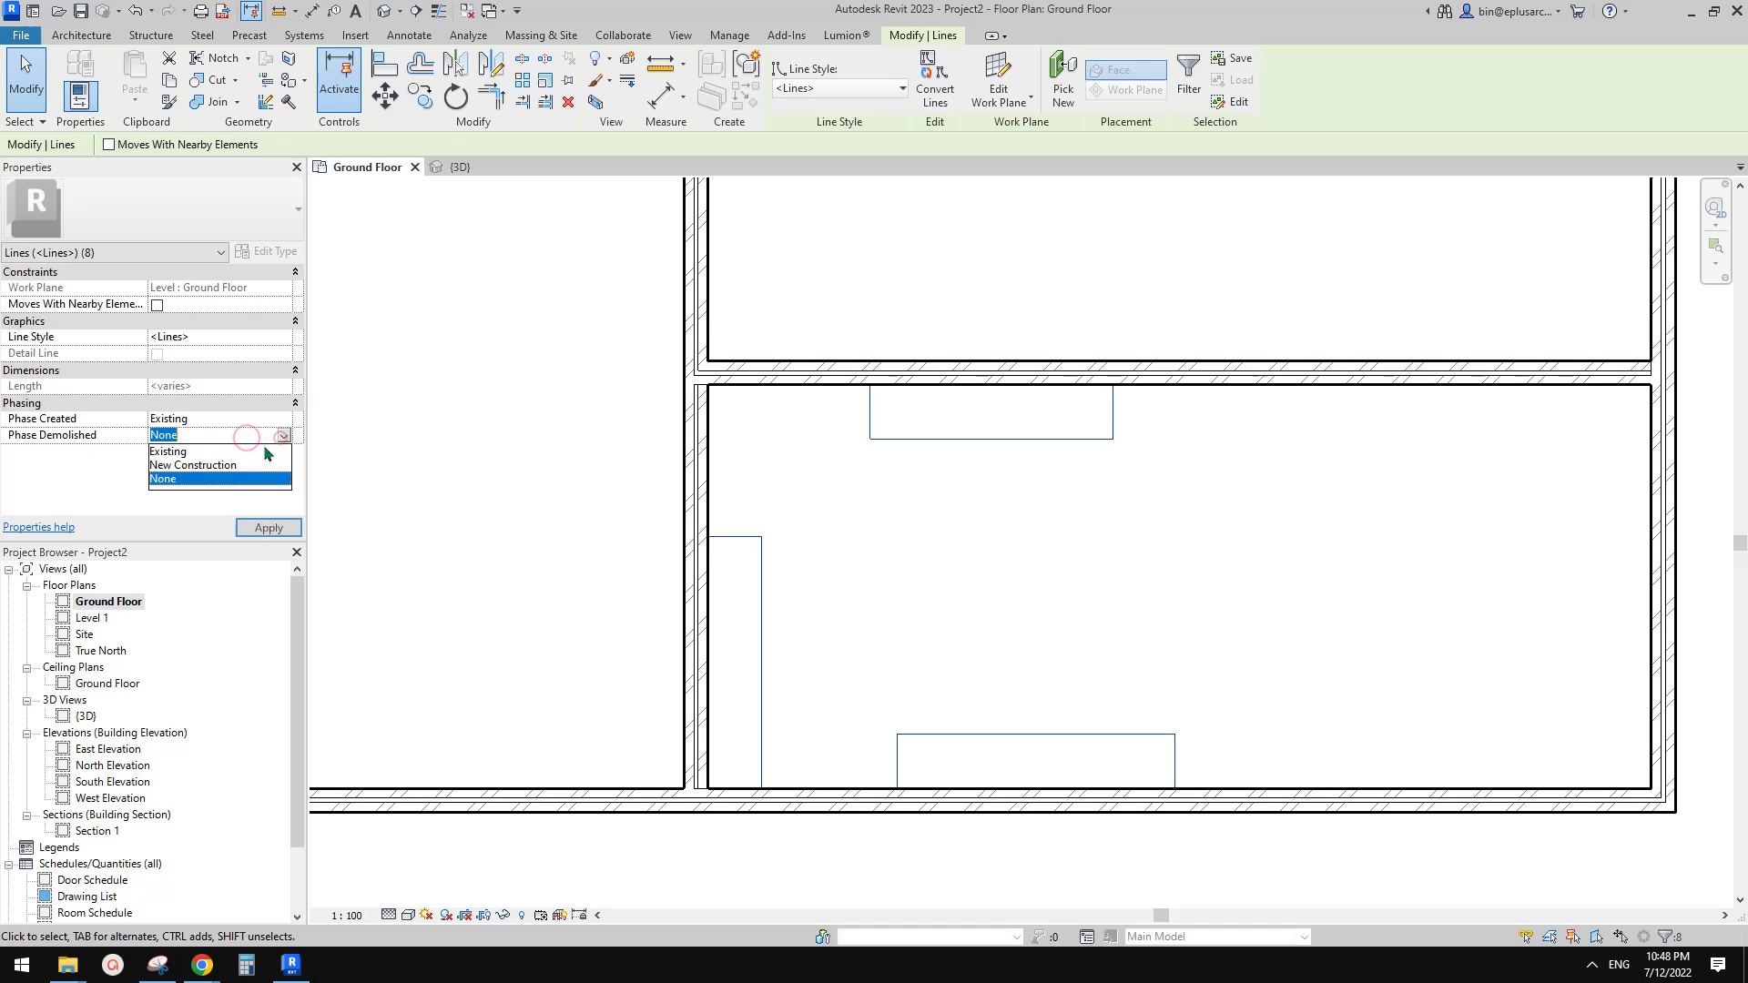
click(184, 465)
click(769, 453)
scroll(778, 453, down, 4)
middle_drag(842, 462, 894, 484)
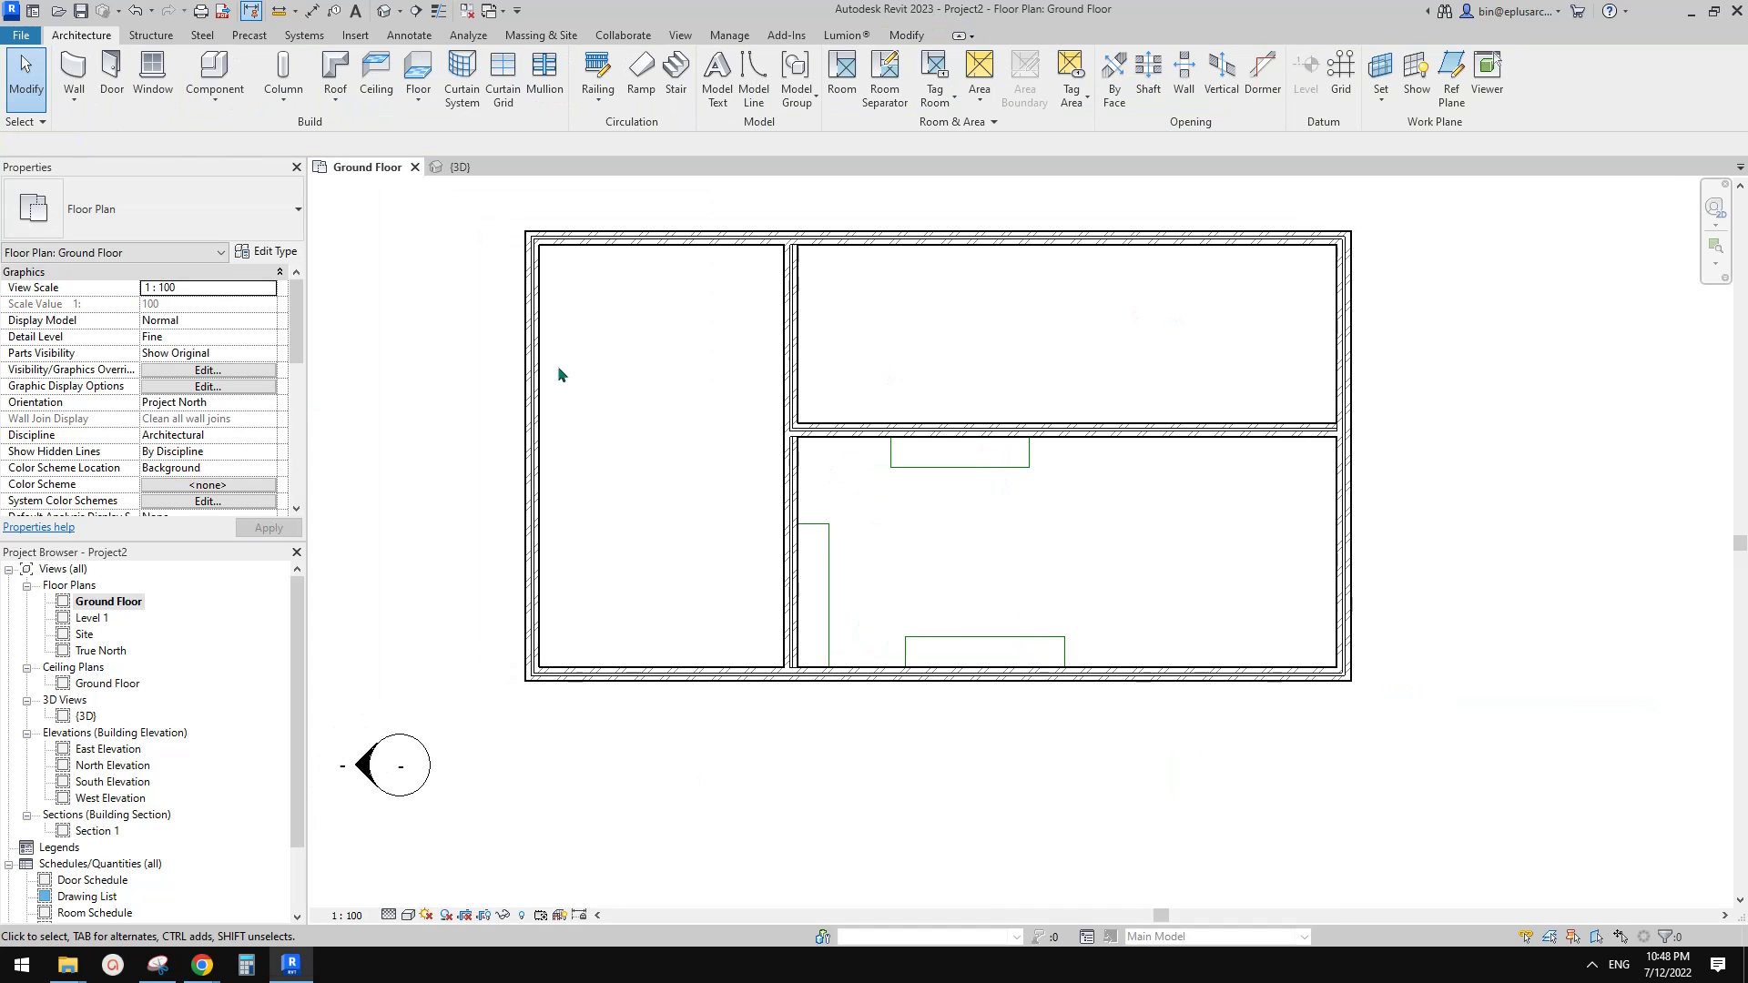
scroll(197, 448, down, 6)
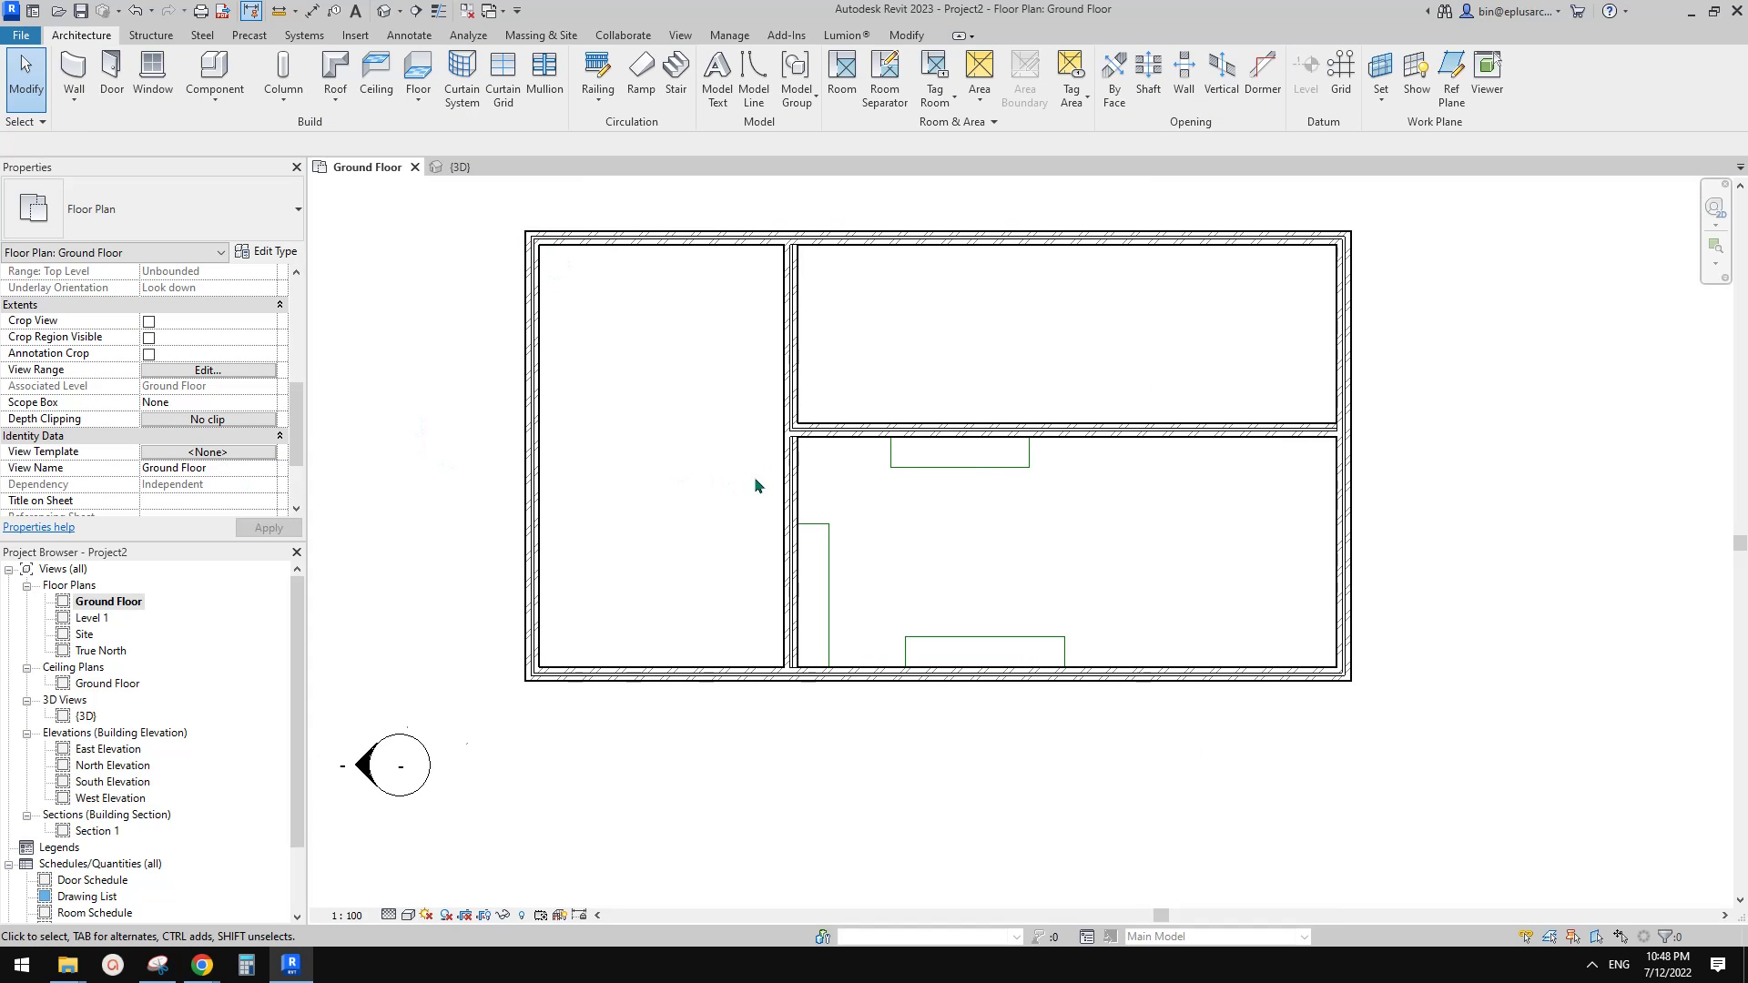
Step: Set the Ground Floor plan view's Phase to New Construction and its Phase Filter to Show Previous + Demo
scroll(754, 479, down, 3)
scroll(244, 460, down, 2)
click(268, 486)
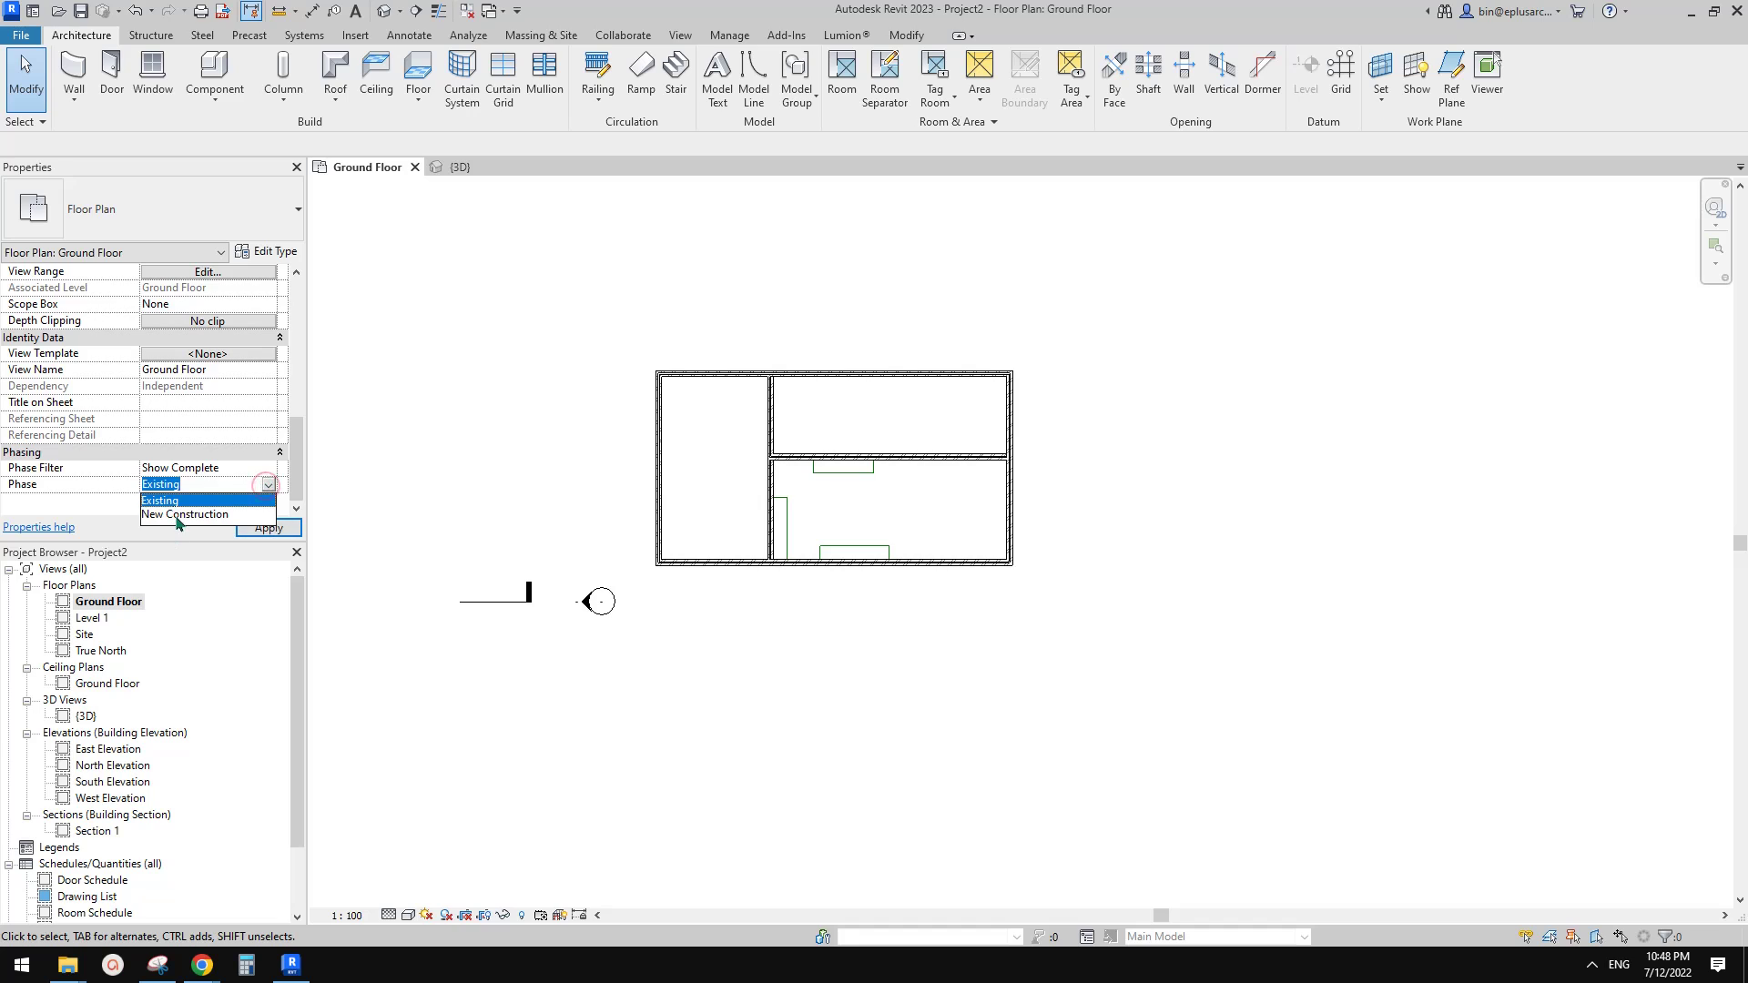
click(178, 515)
click(268, 468)
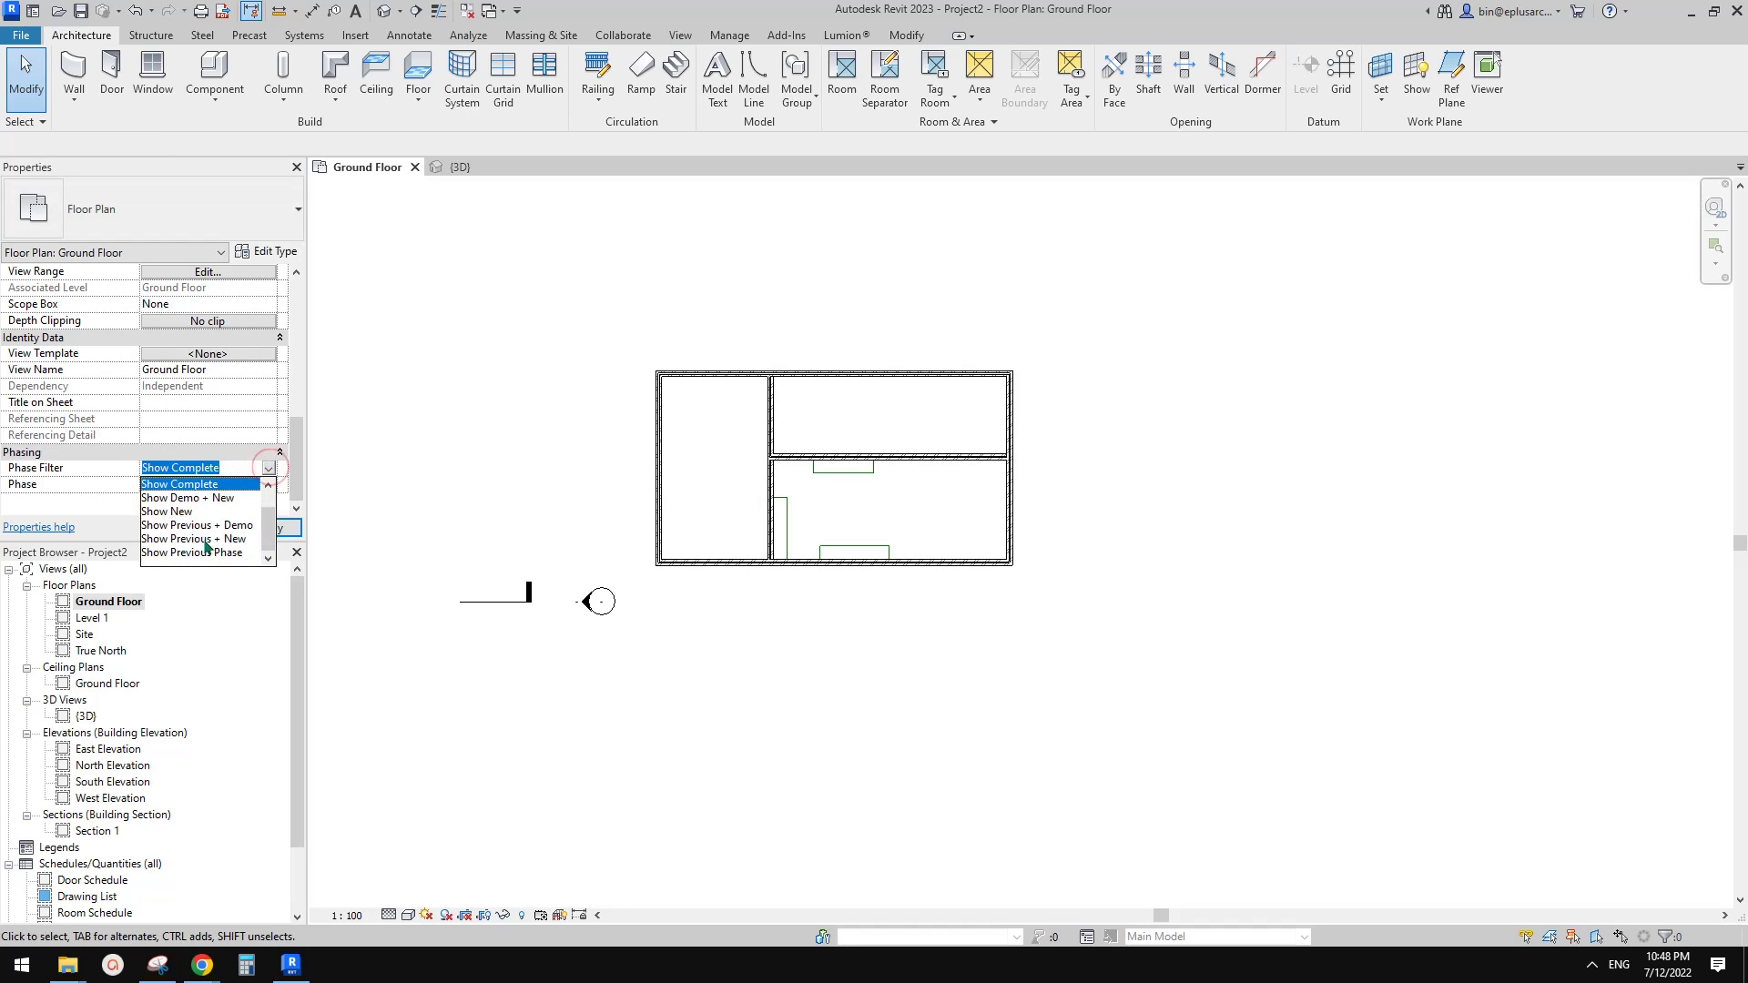
click(227, 526)
scroll(876, 548, up, 3)
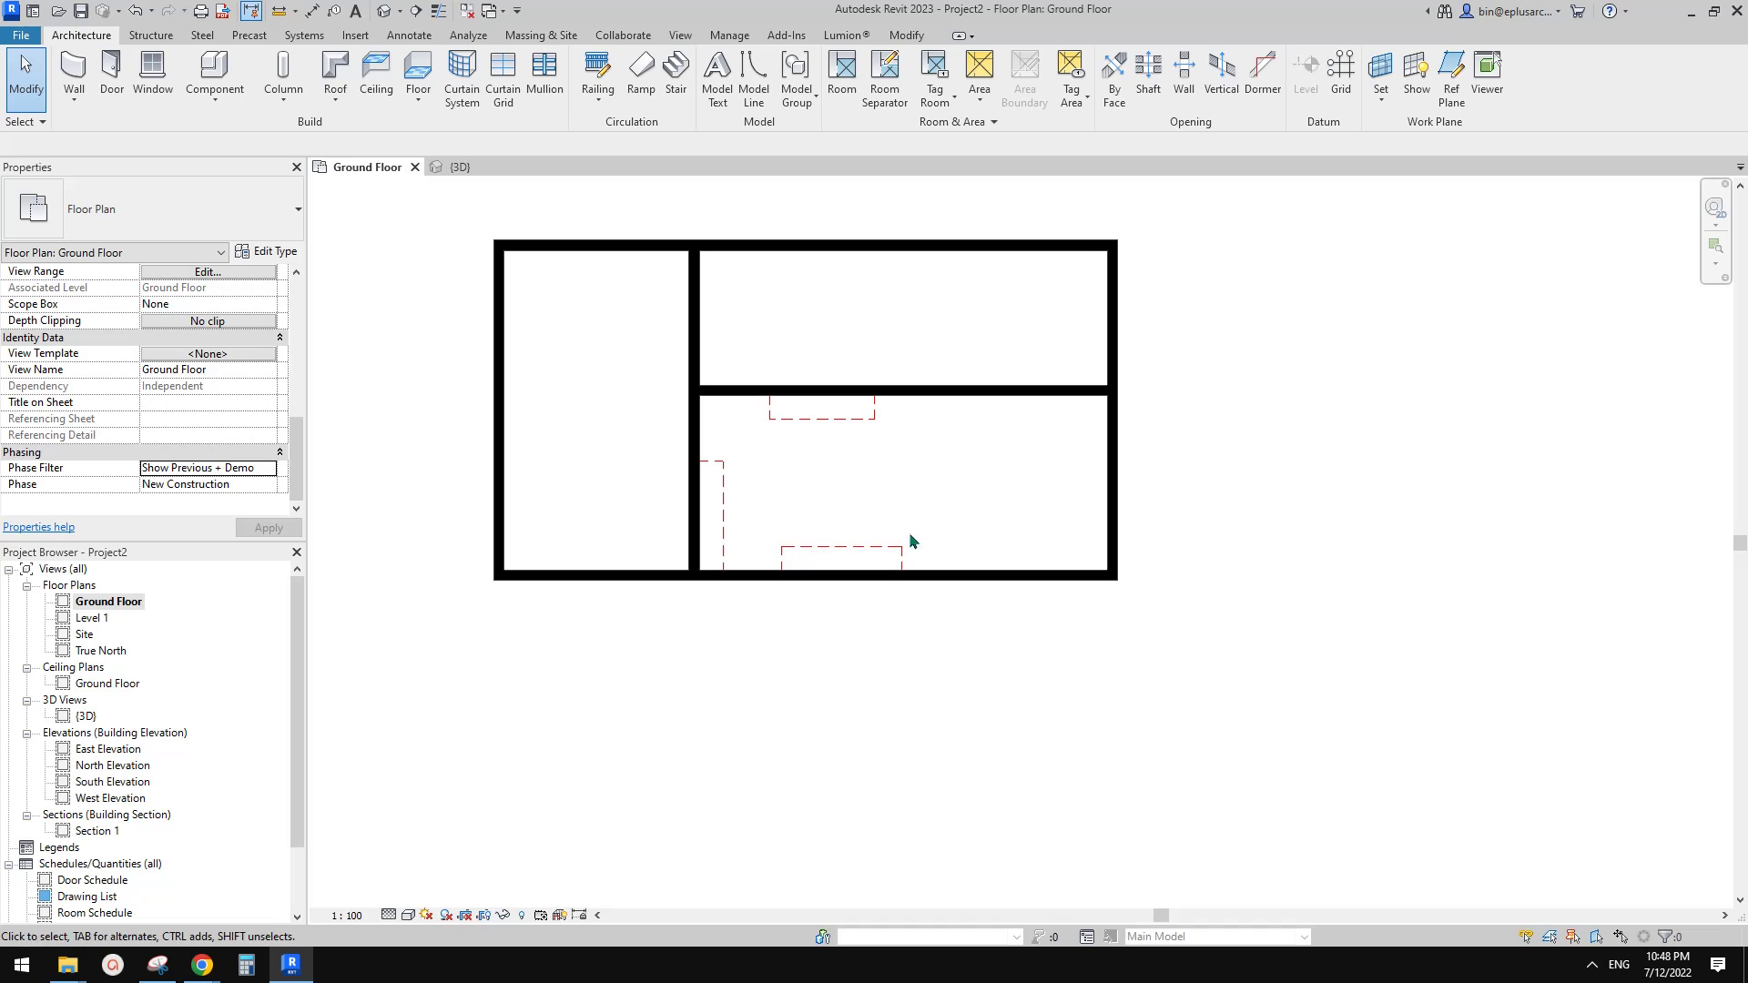
Step: Examine the three phased cabinet outlines in the lower-right room, checking the model line of the lower-wall cabinet
middle_drag(812, 558, 905, 560)
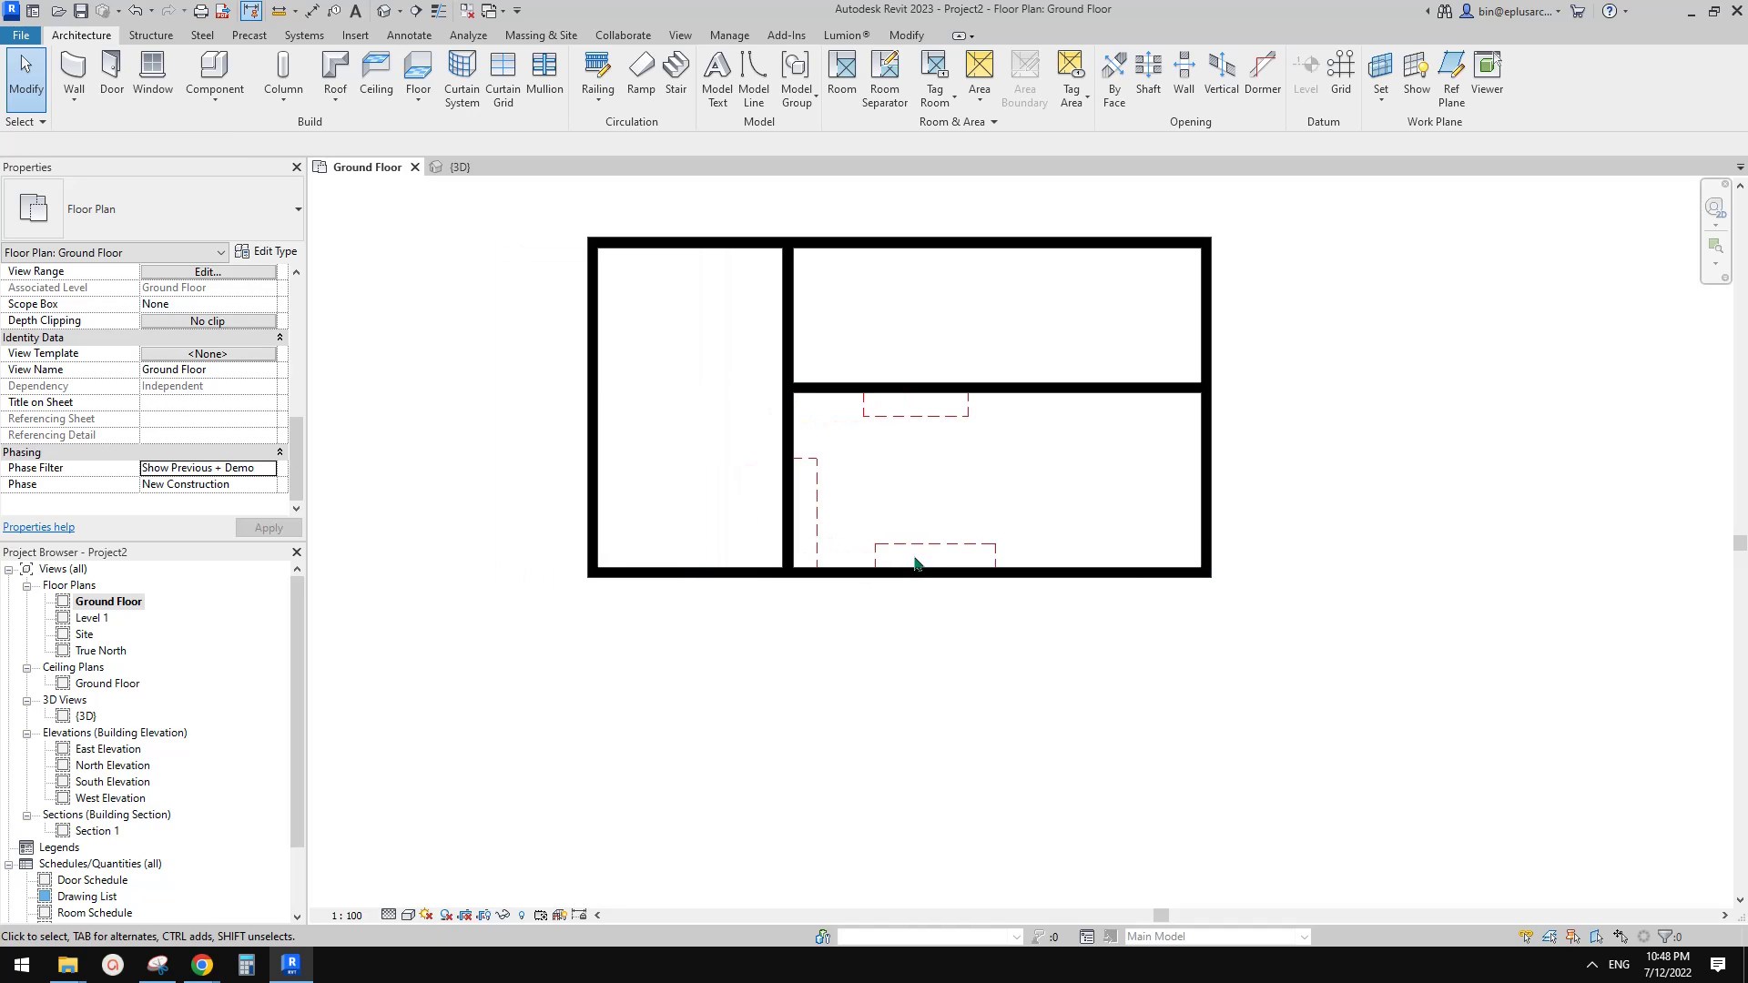
scroll(950, 483, up, 1)
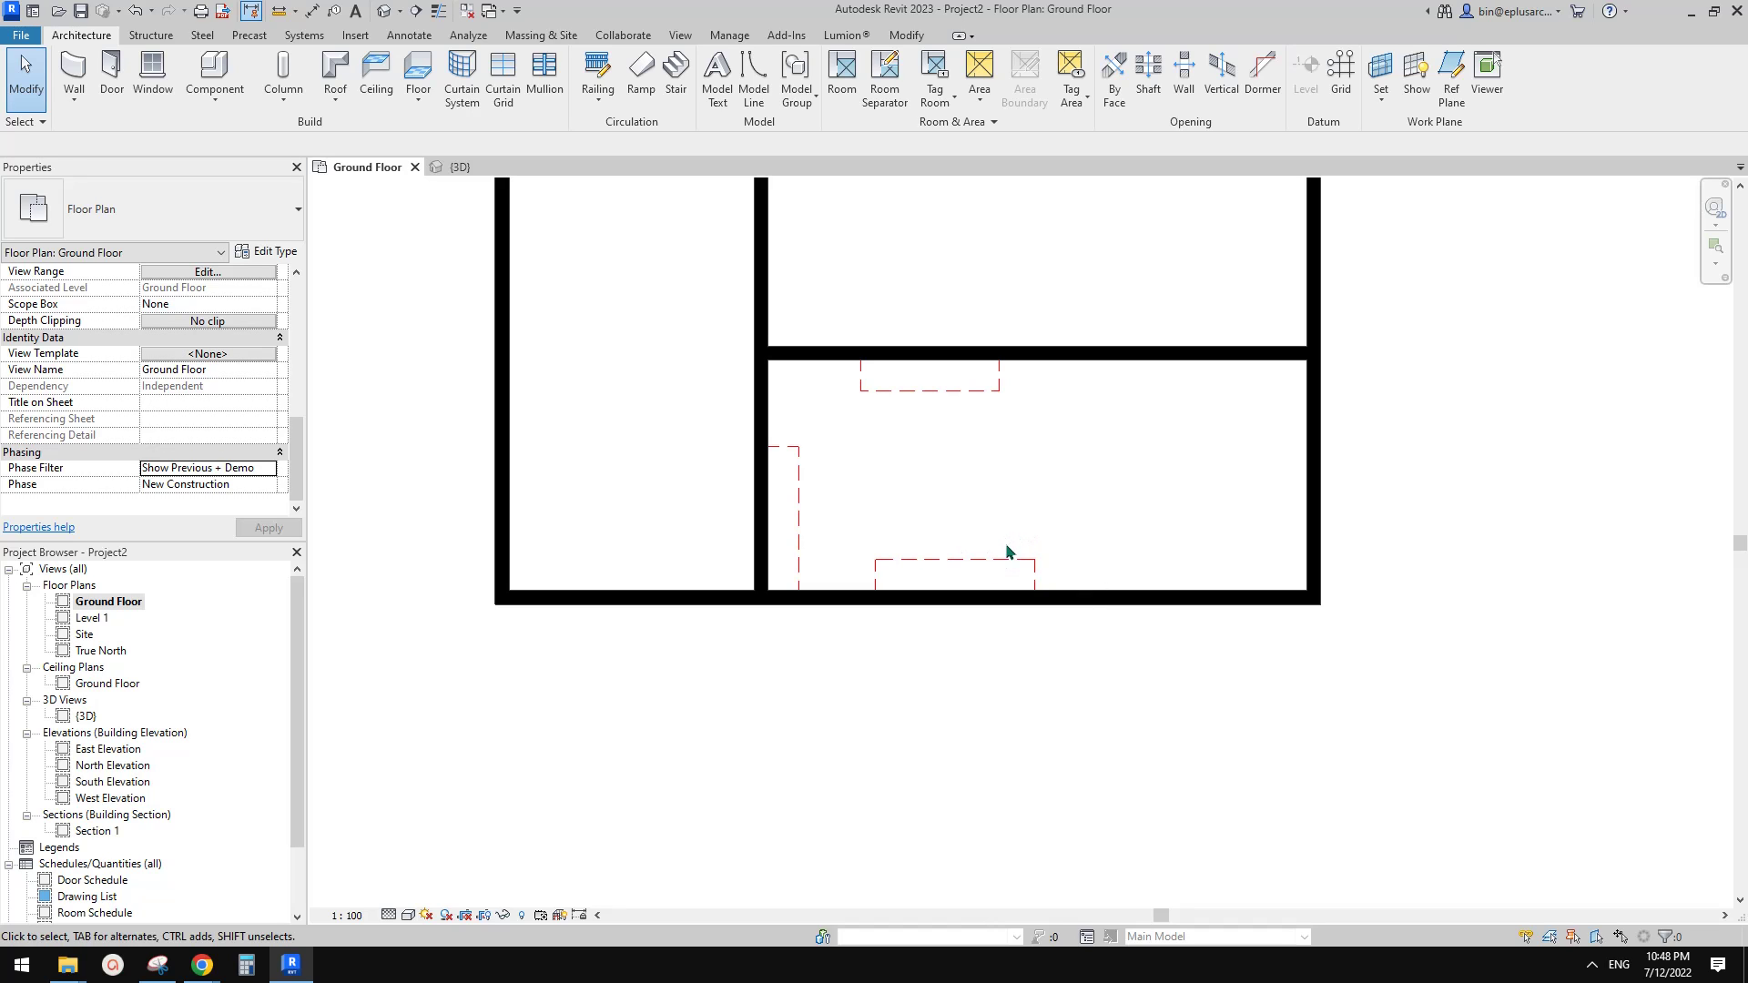
scroll(1007, 551, down, 2)
middle_drag(929, 586, 1105, 592)
scroll(1150, 572, up, 1)
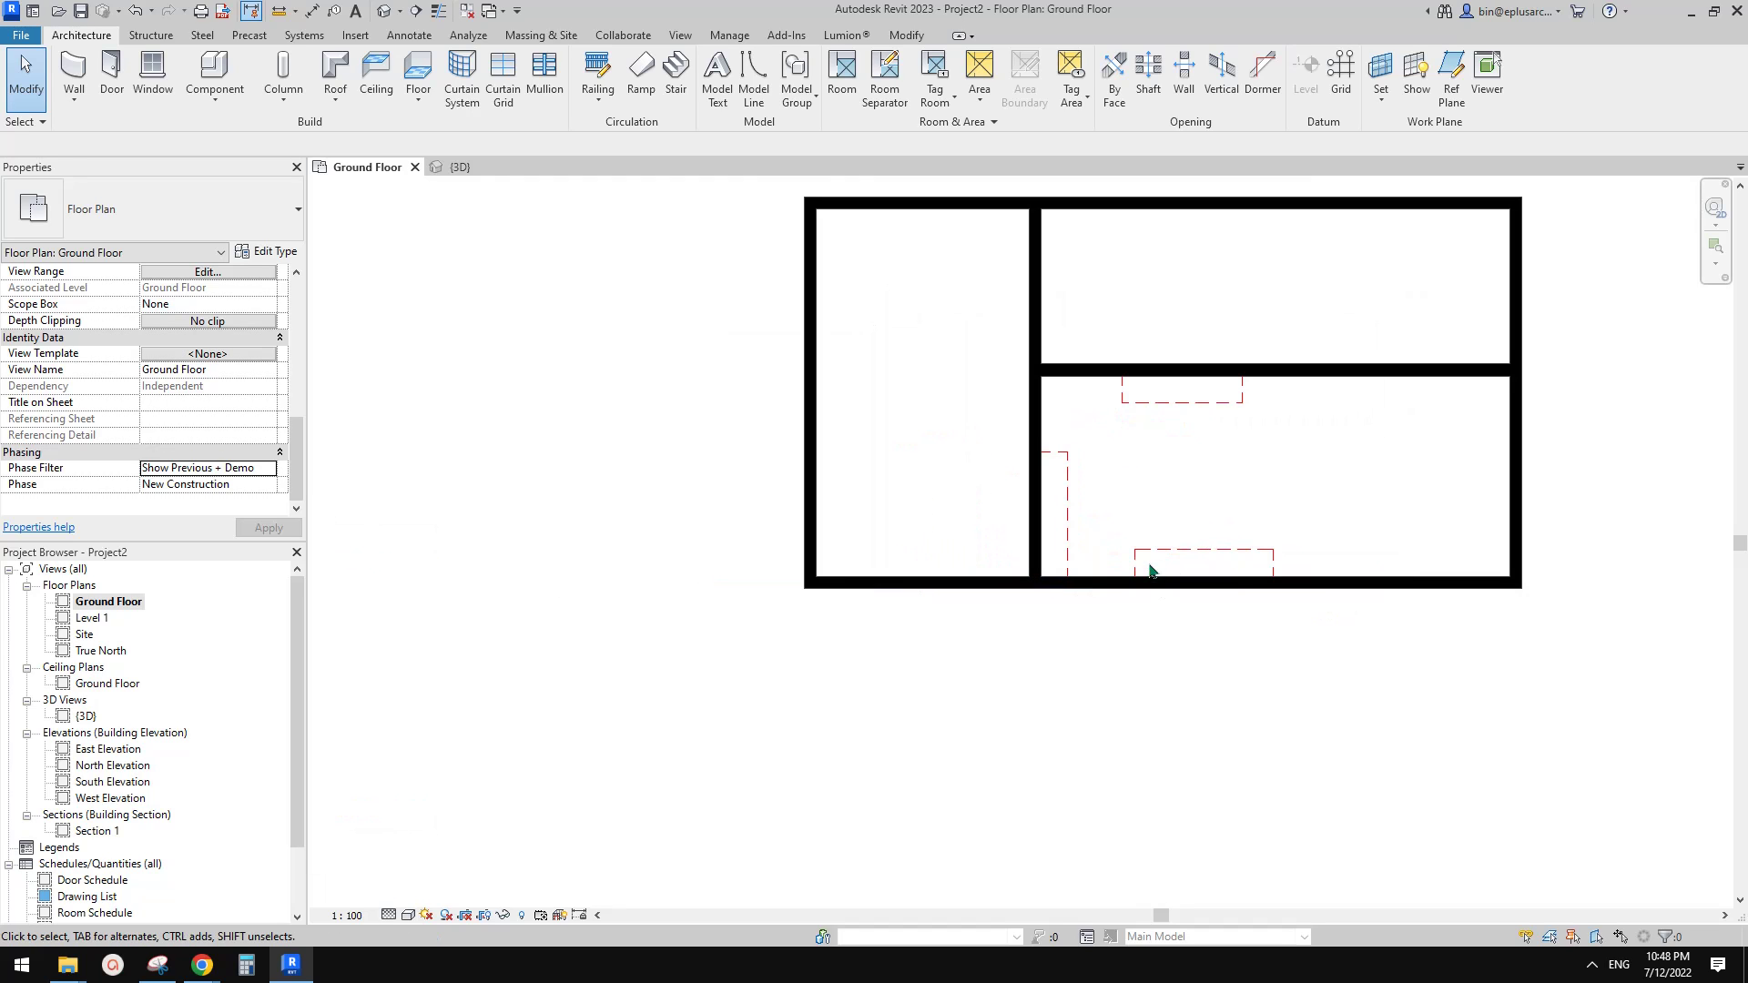
click(1202, 552)
key(Escape)
scroll(1282, 533, up, 1)
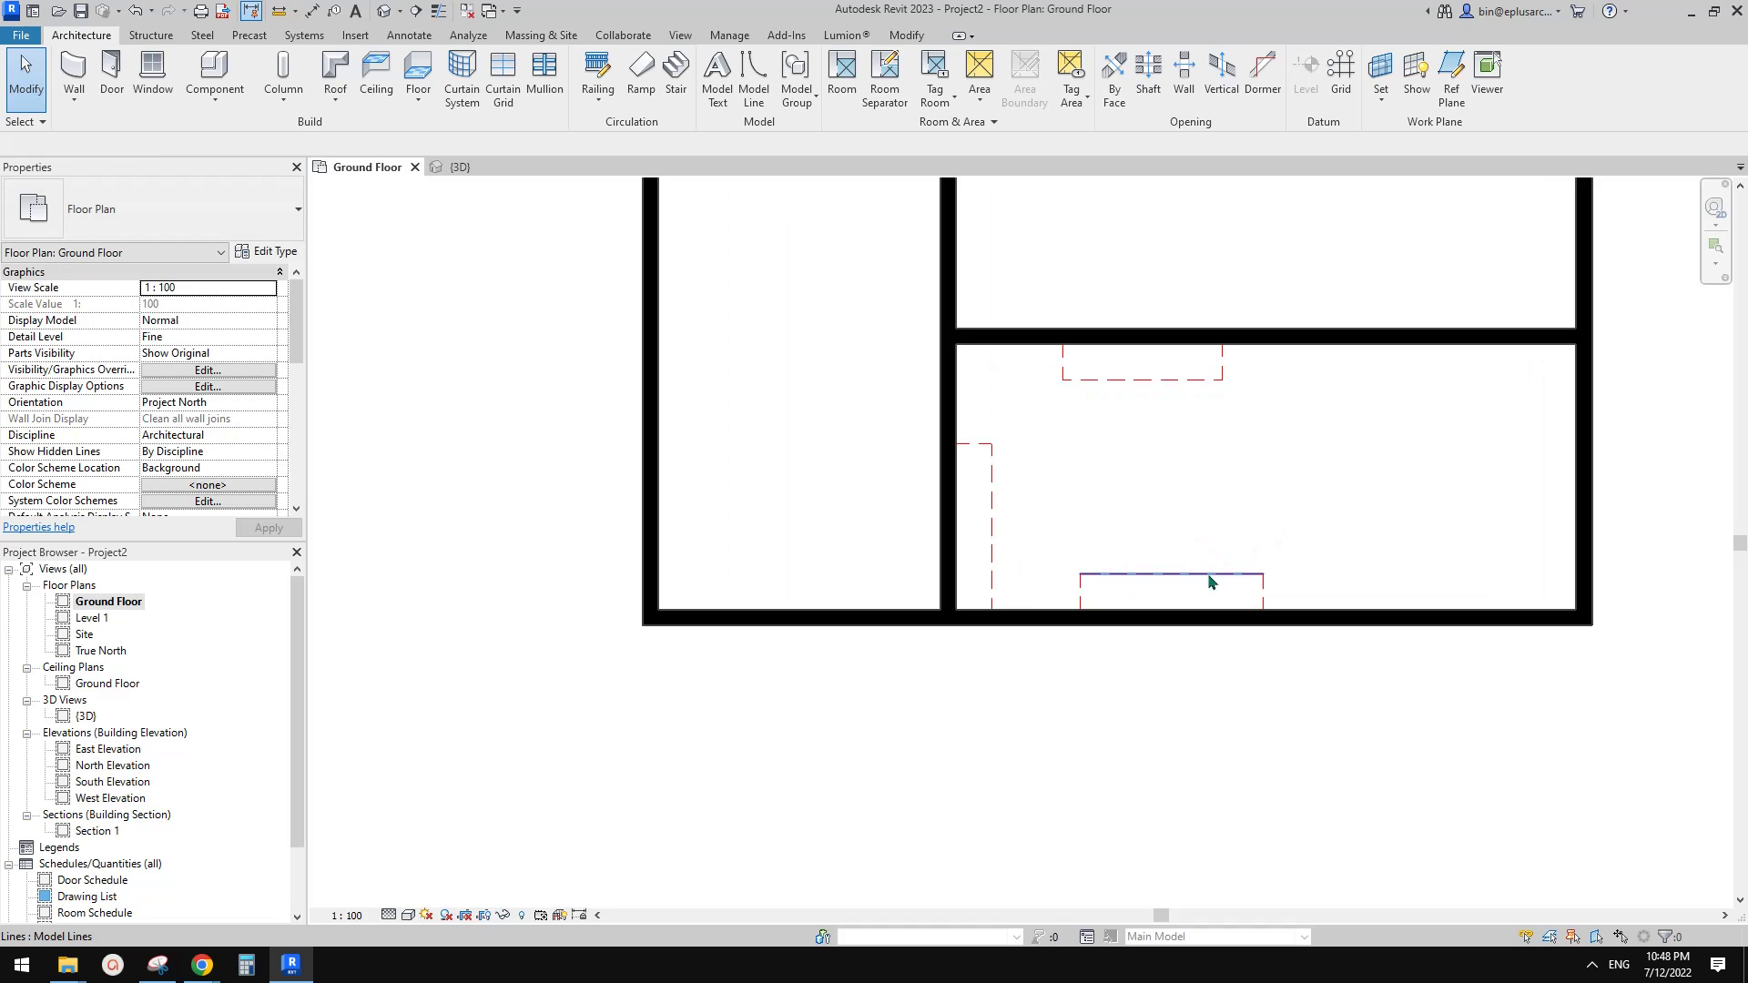
click(1209, 576)
middle_drag(1220, 537, 1199, 566)
key(Escape)
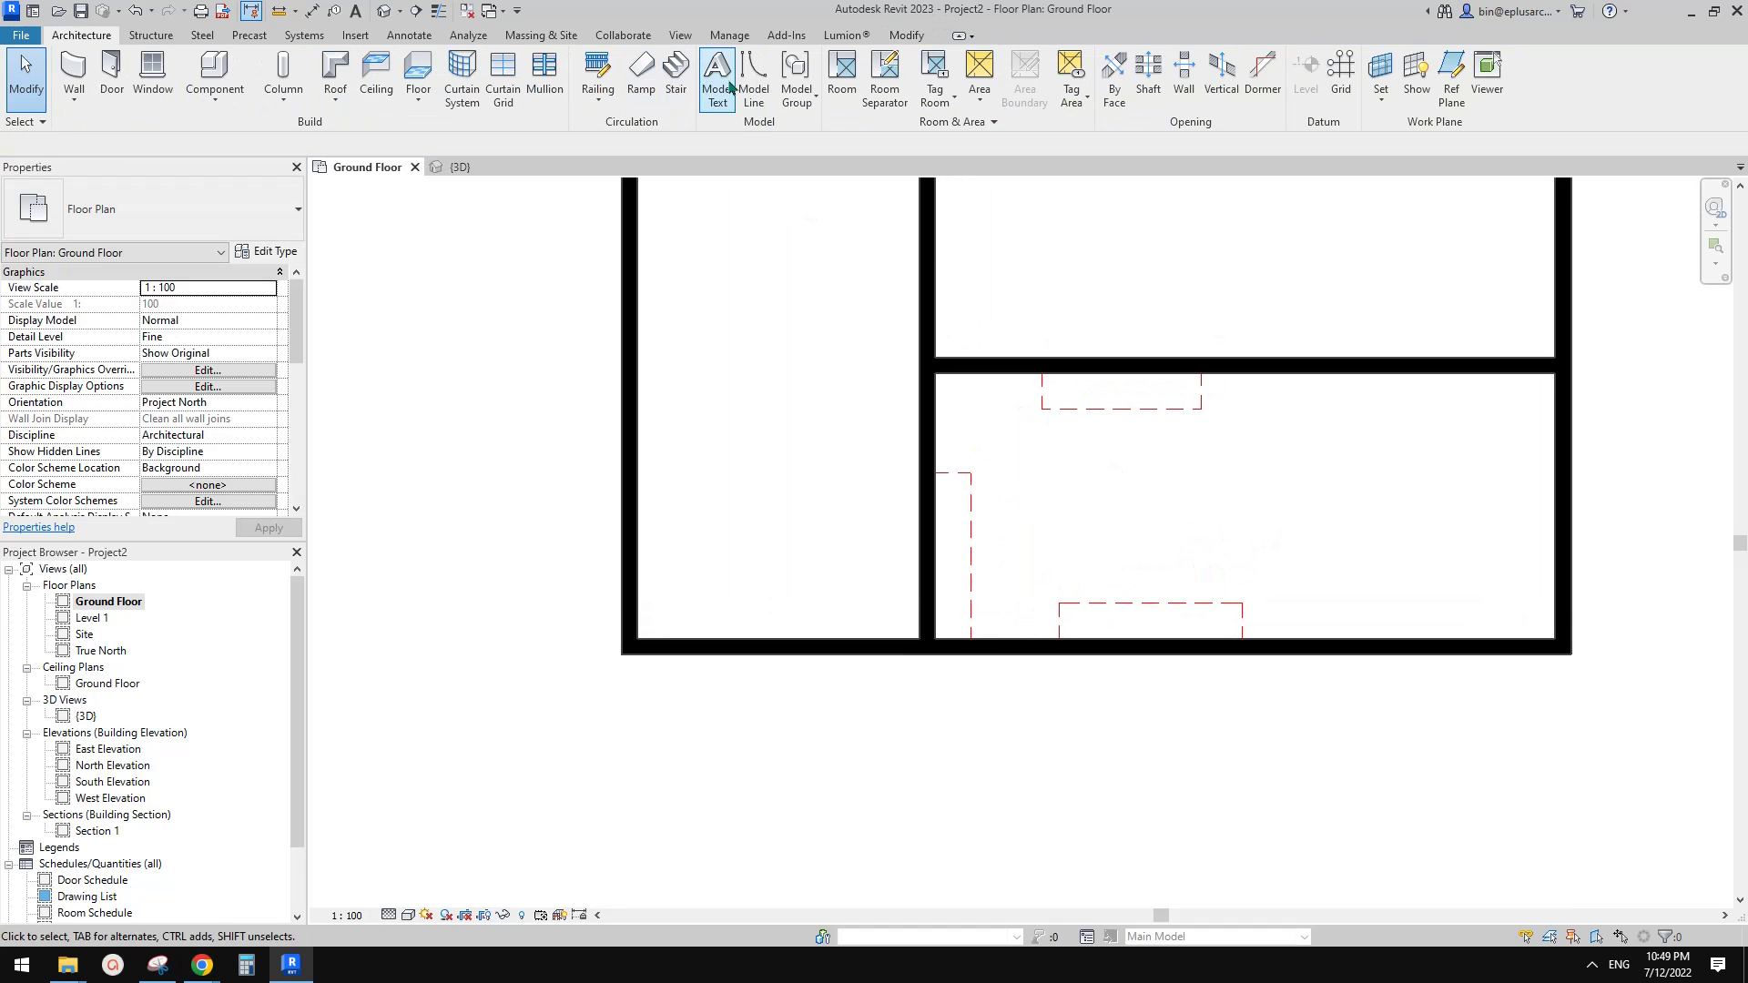
click(1197, 606)
key(Escape)
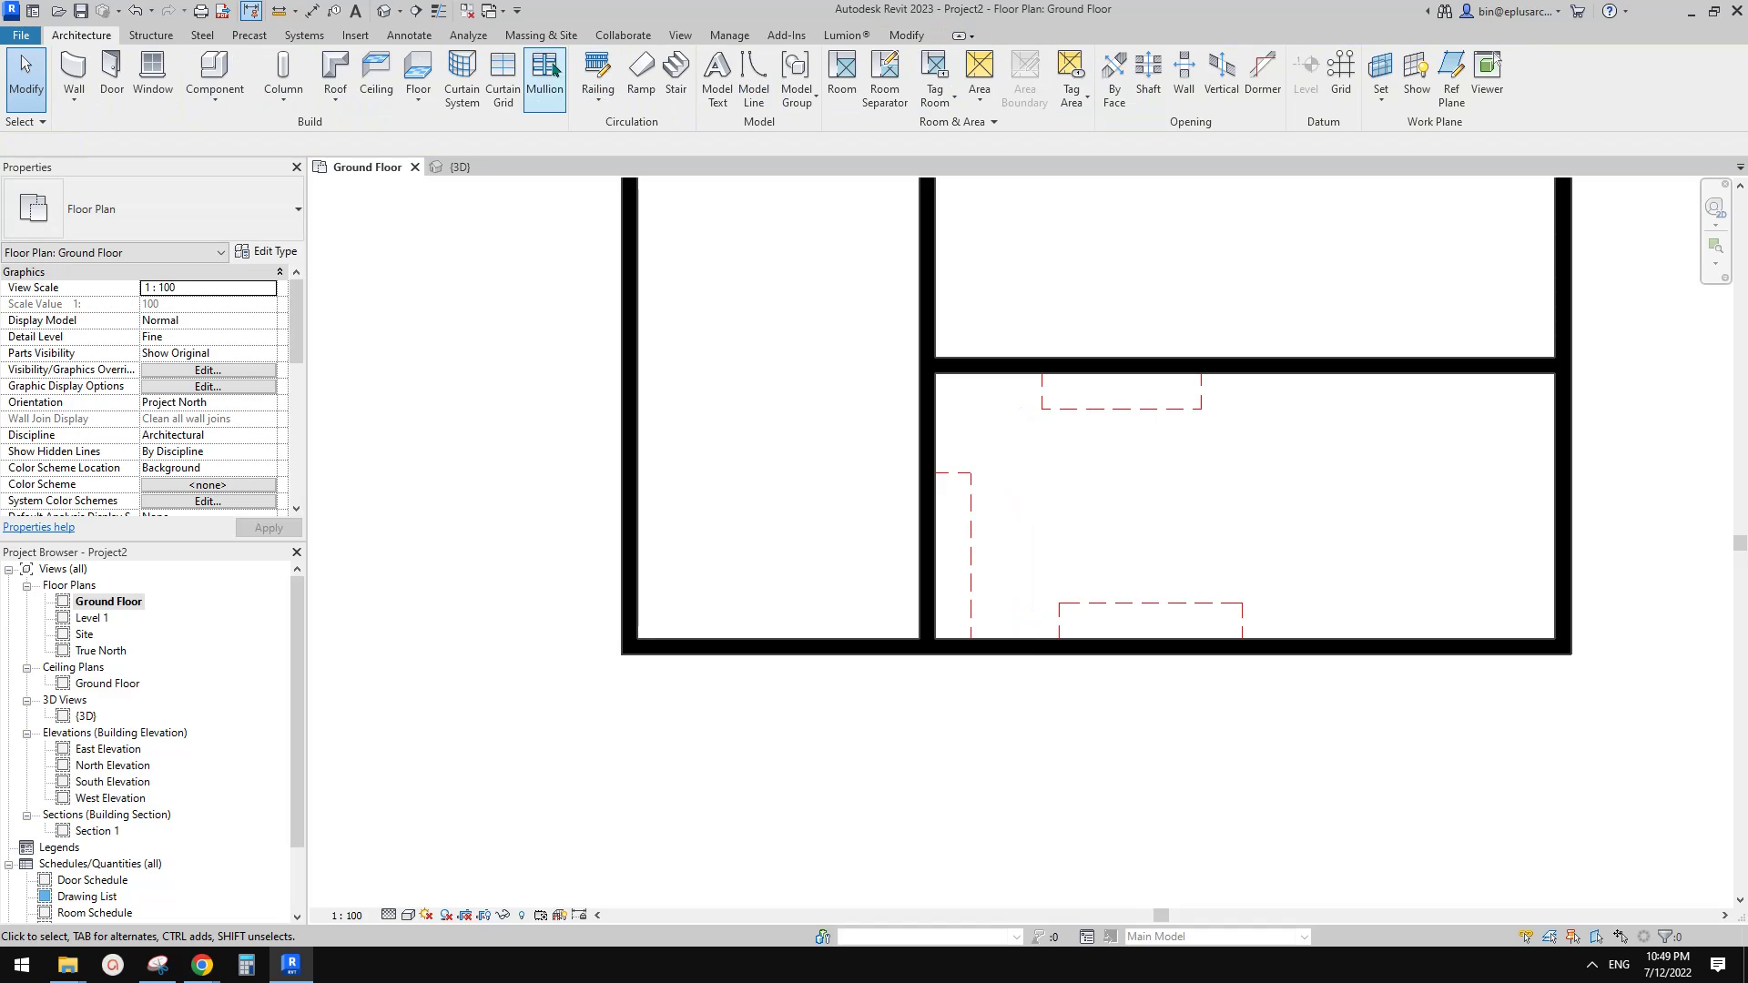
click(719, 41)
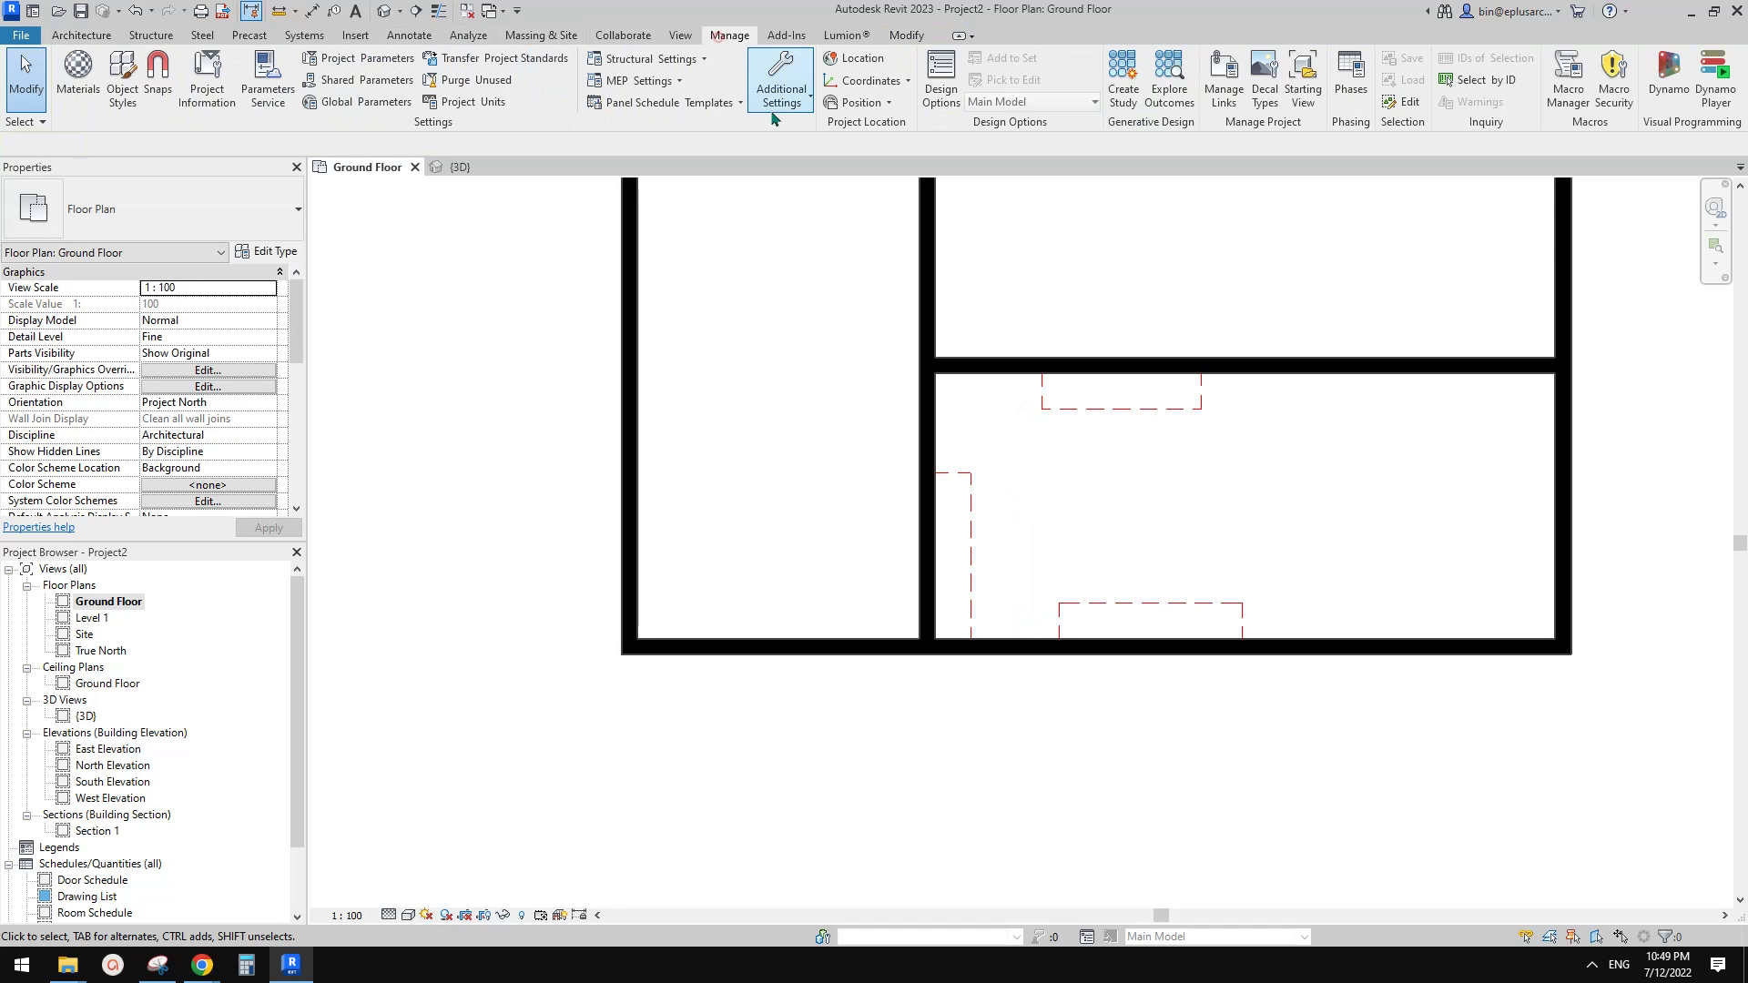
click(82, 35)
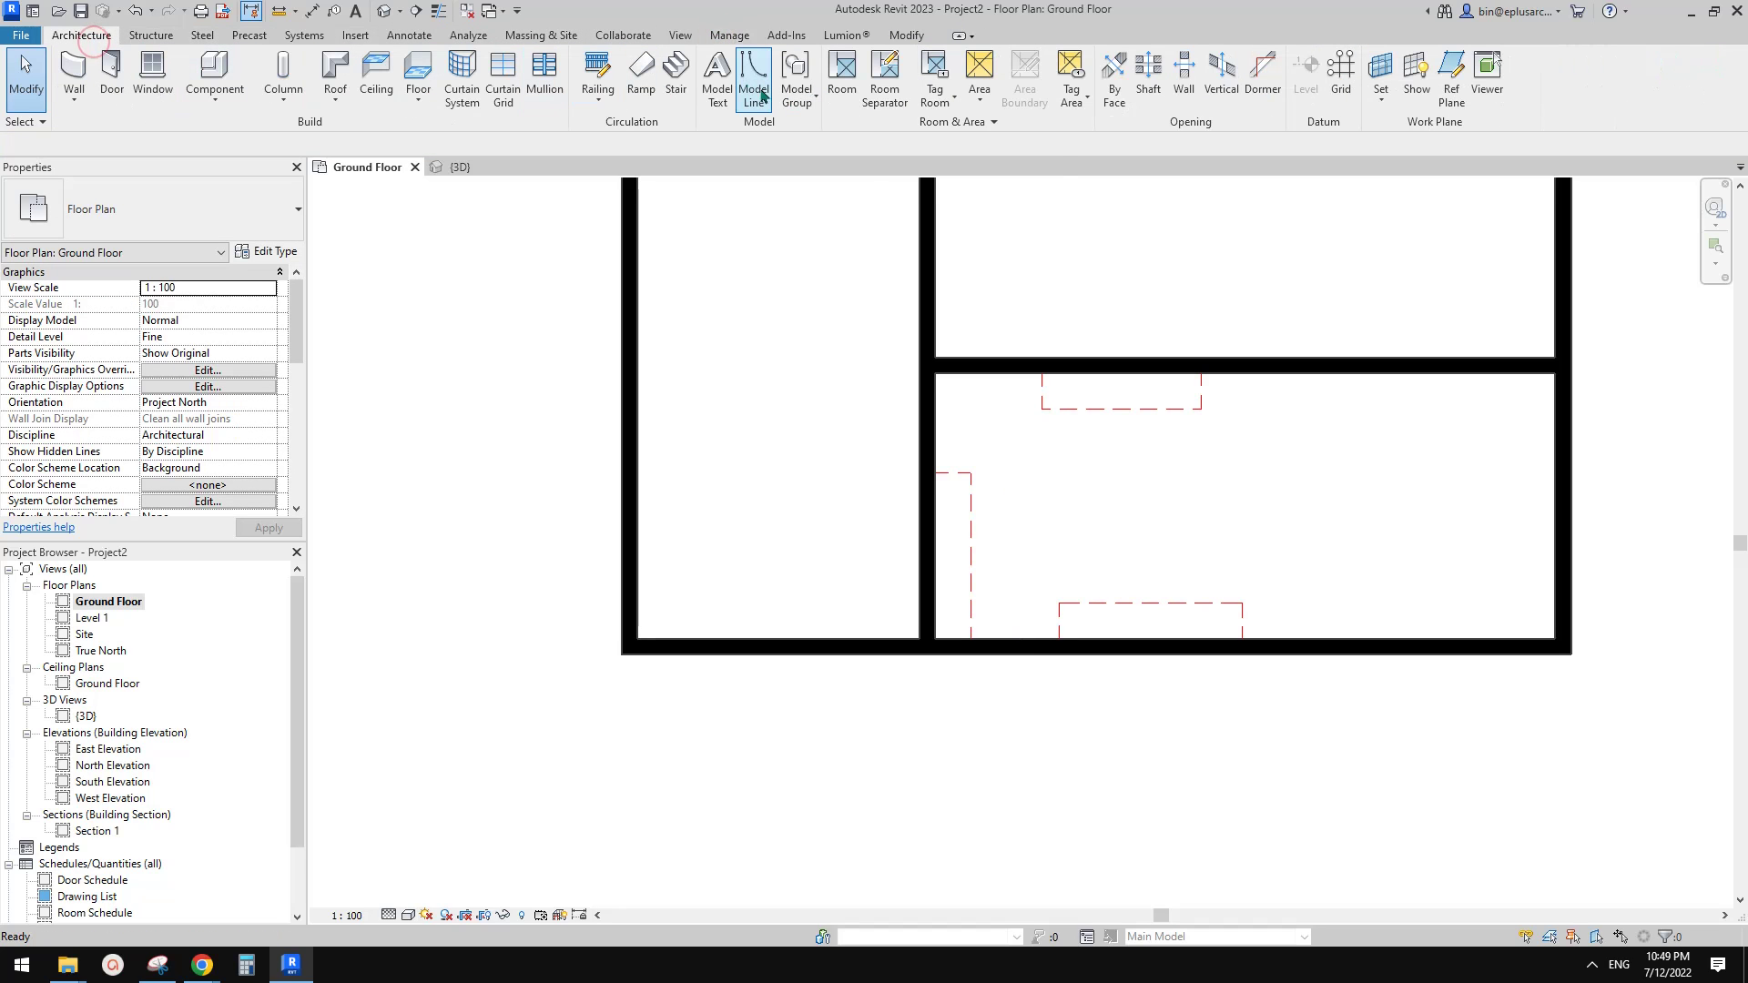
middle_drag(1311, 464, 1157, 480)
key(d)
key(l)
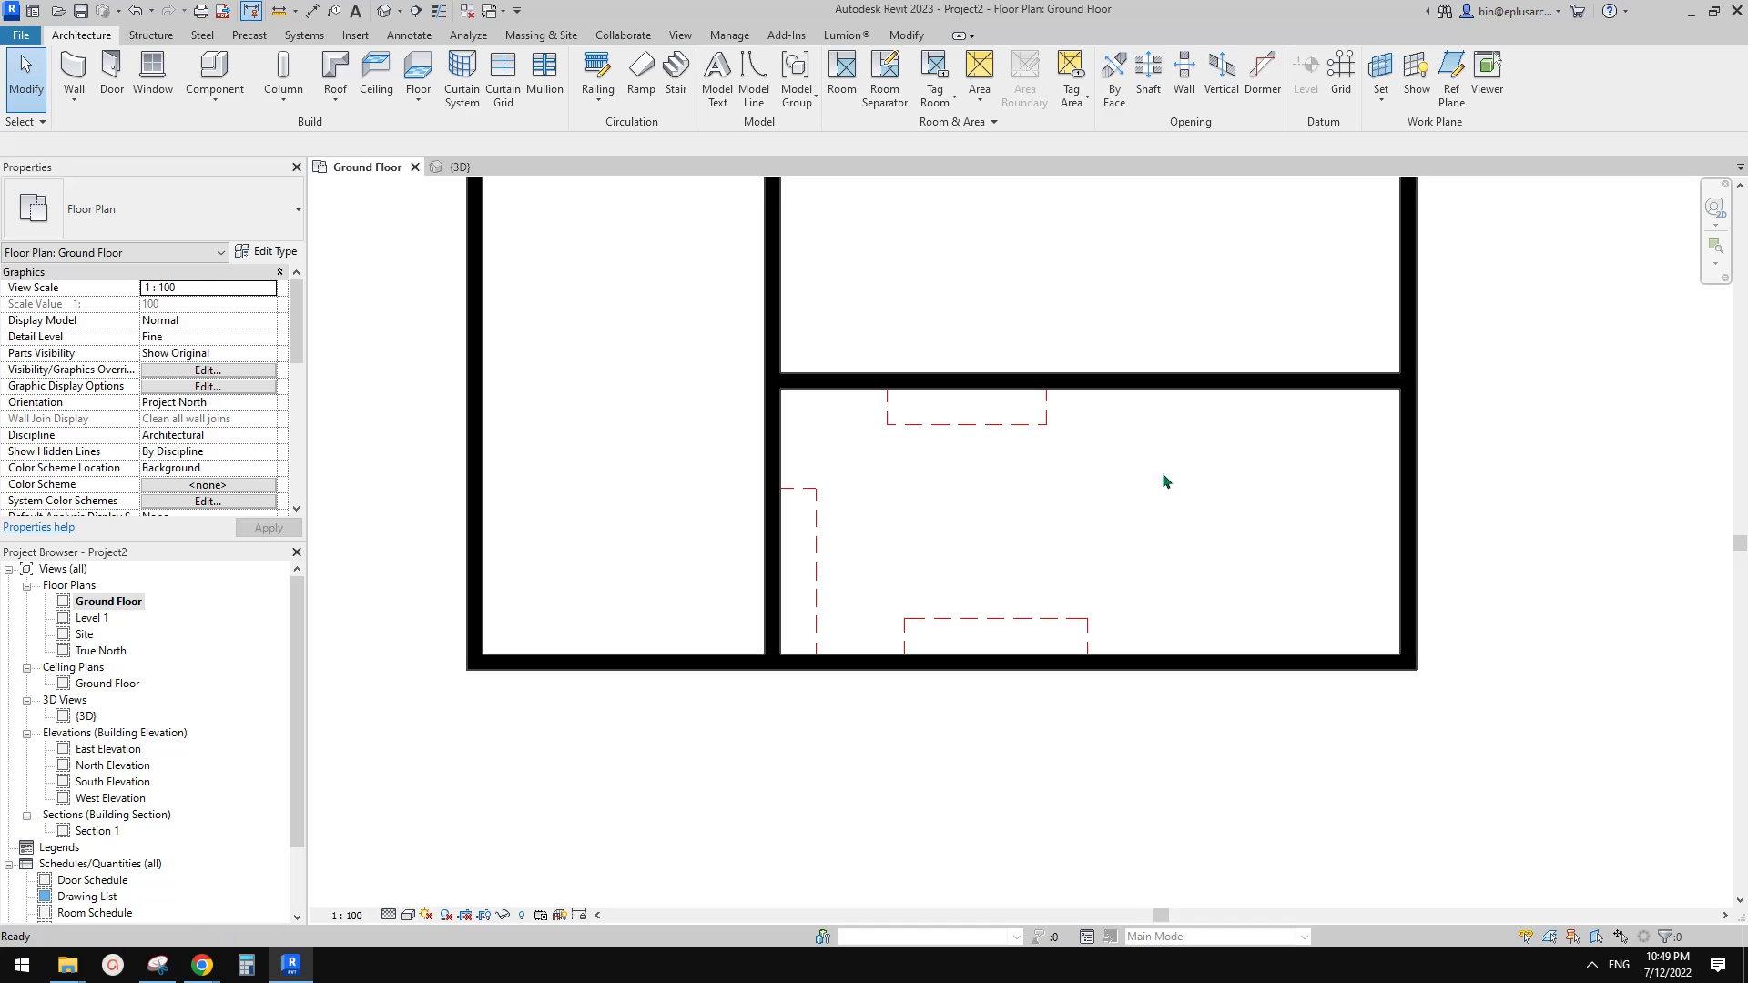
key(Escape)
Step: Draw a closed rectangle of four detail lines, about 2300 mm wide, in the open floor area of the lower-right room
click(404, 36)
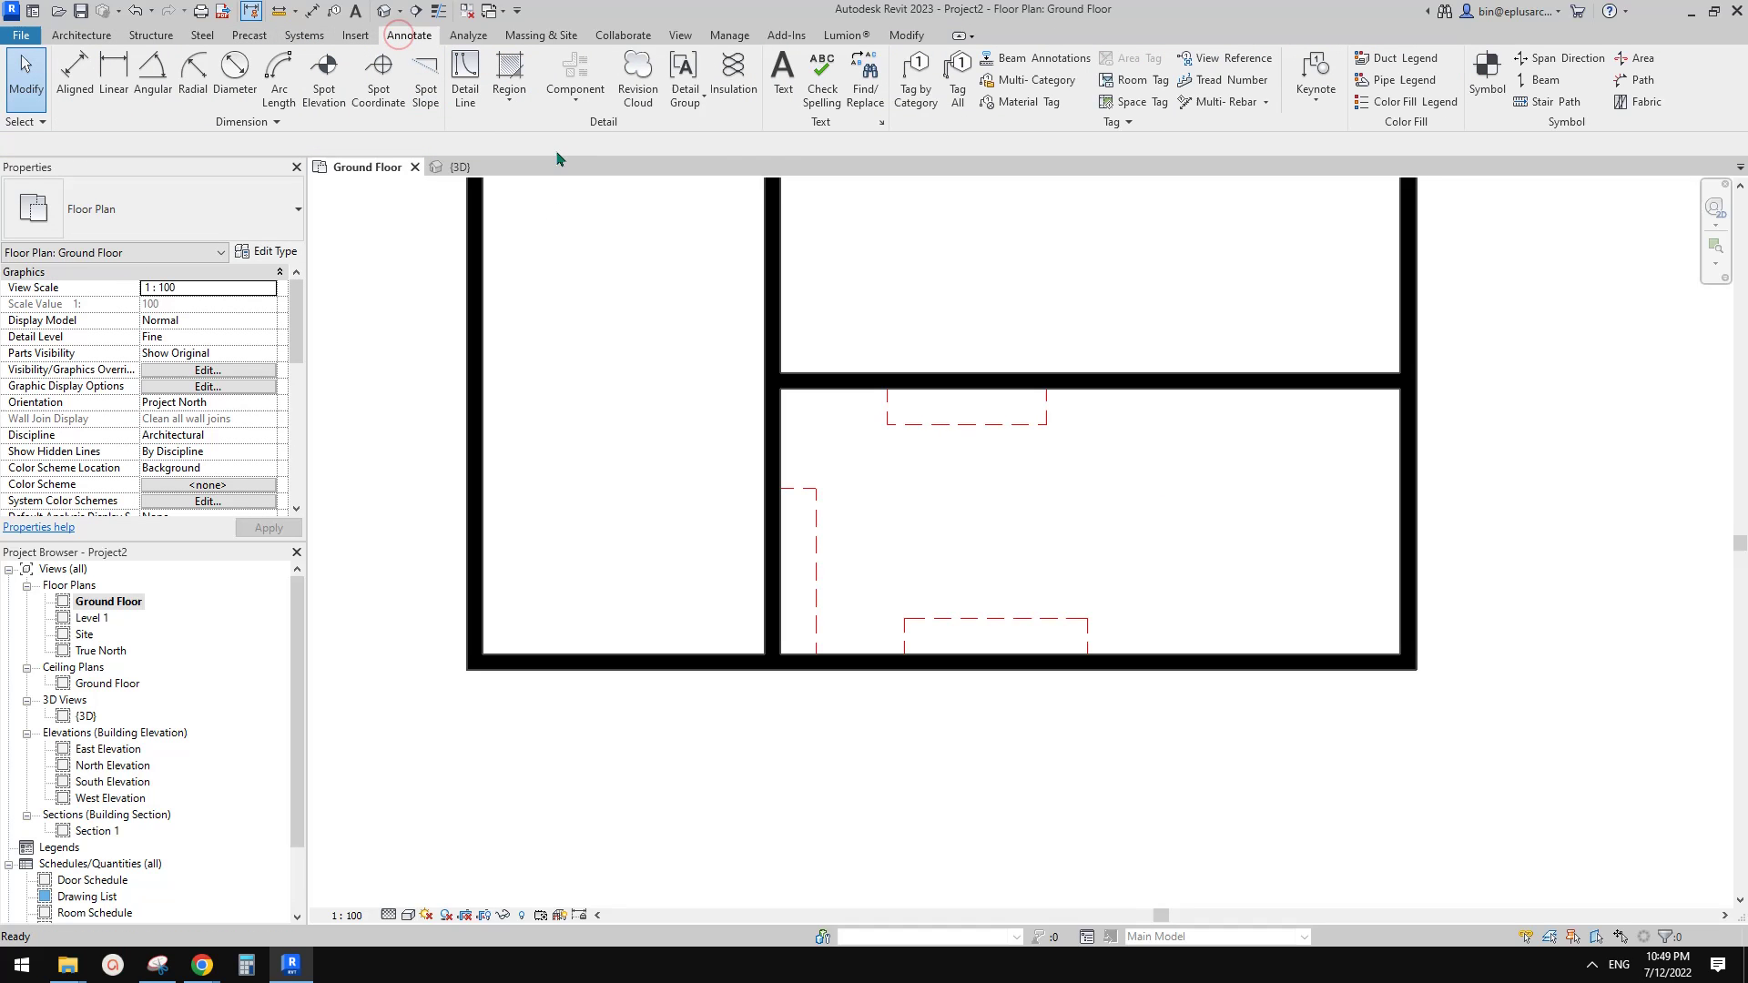
click(464, 84)
click(1120, 537)
click(1120, 449)
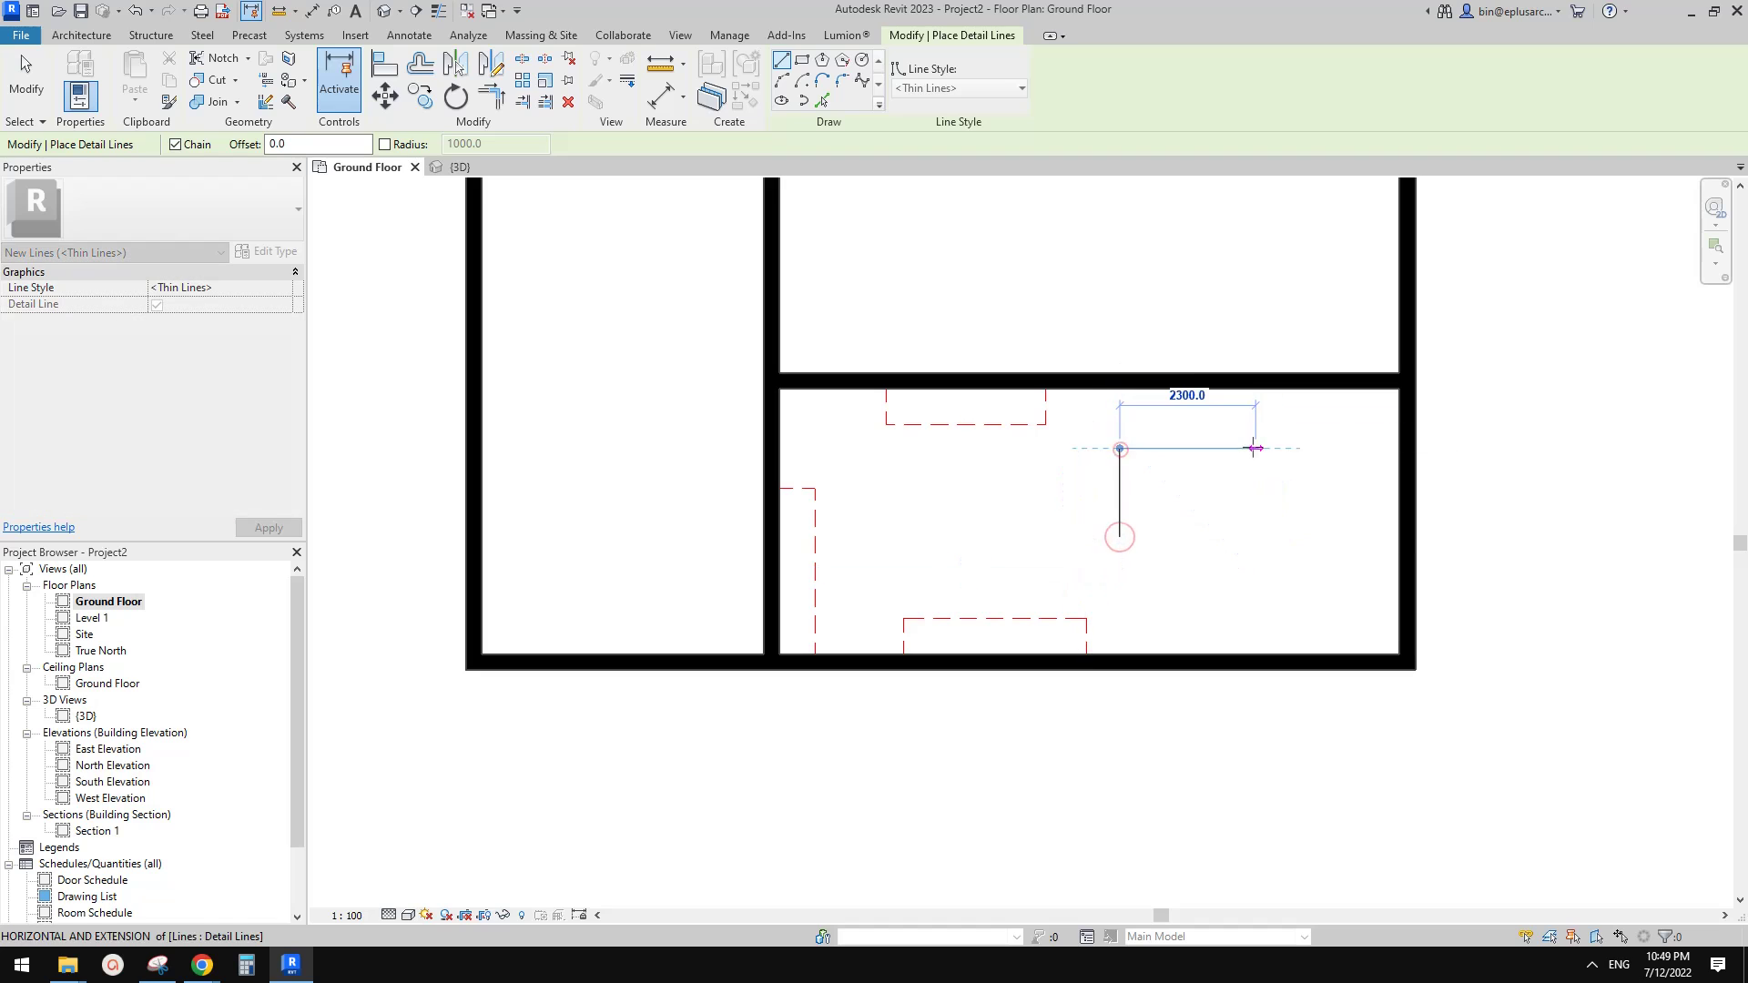
click(1253, 448)
click(1257, 538)
click(1120, 537)
key(Escape)
key(Escape)
Step: Convert the rectangle's four detail lines to model lines, with Phase Created set to Existing and Phase Demolished set to New Construction
drag(1293, 411, 1083, 562)
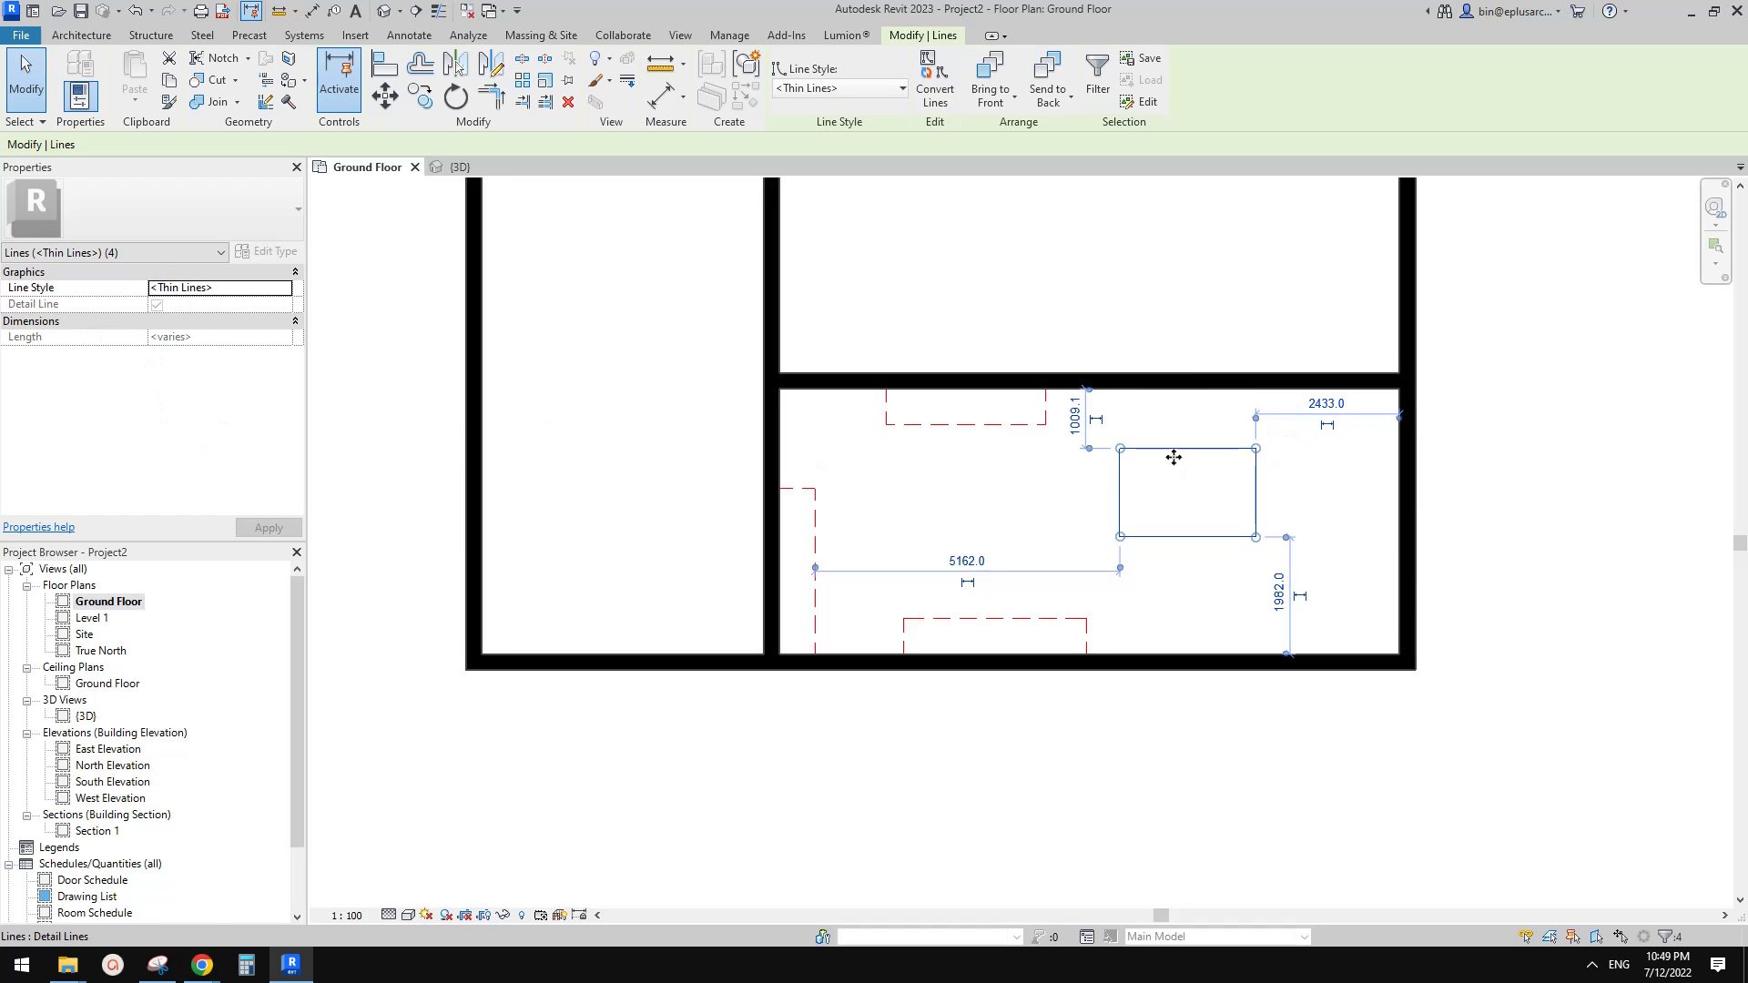
click(935, 89)
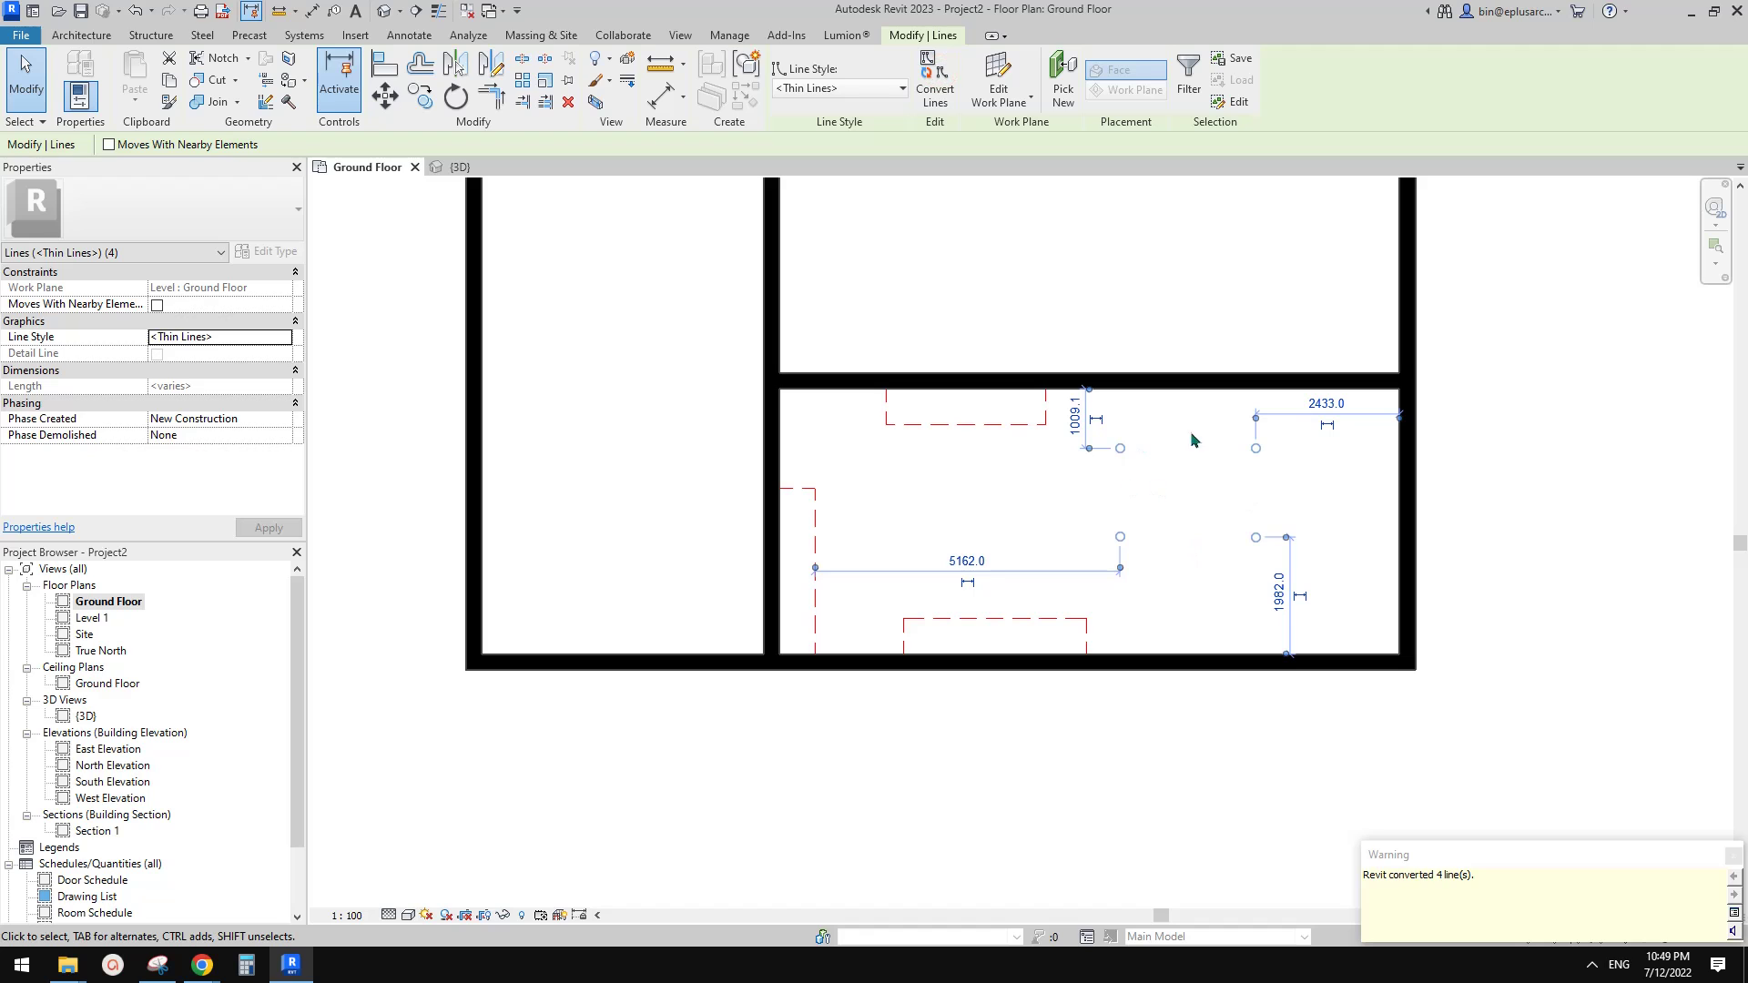
click(273, 423)
click(228, 440)
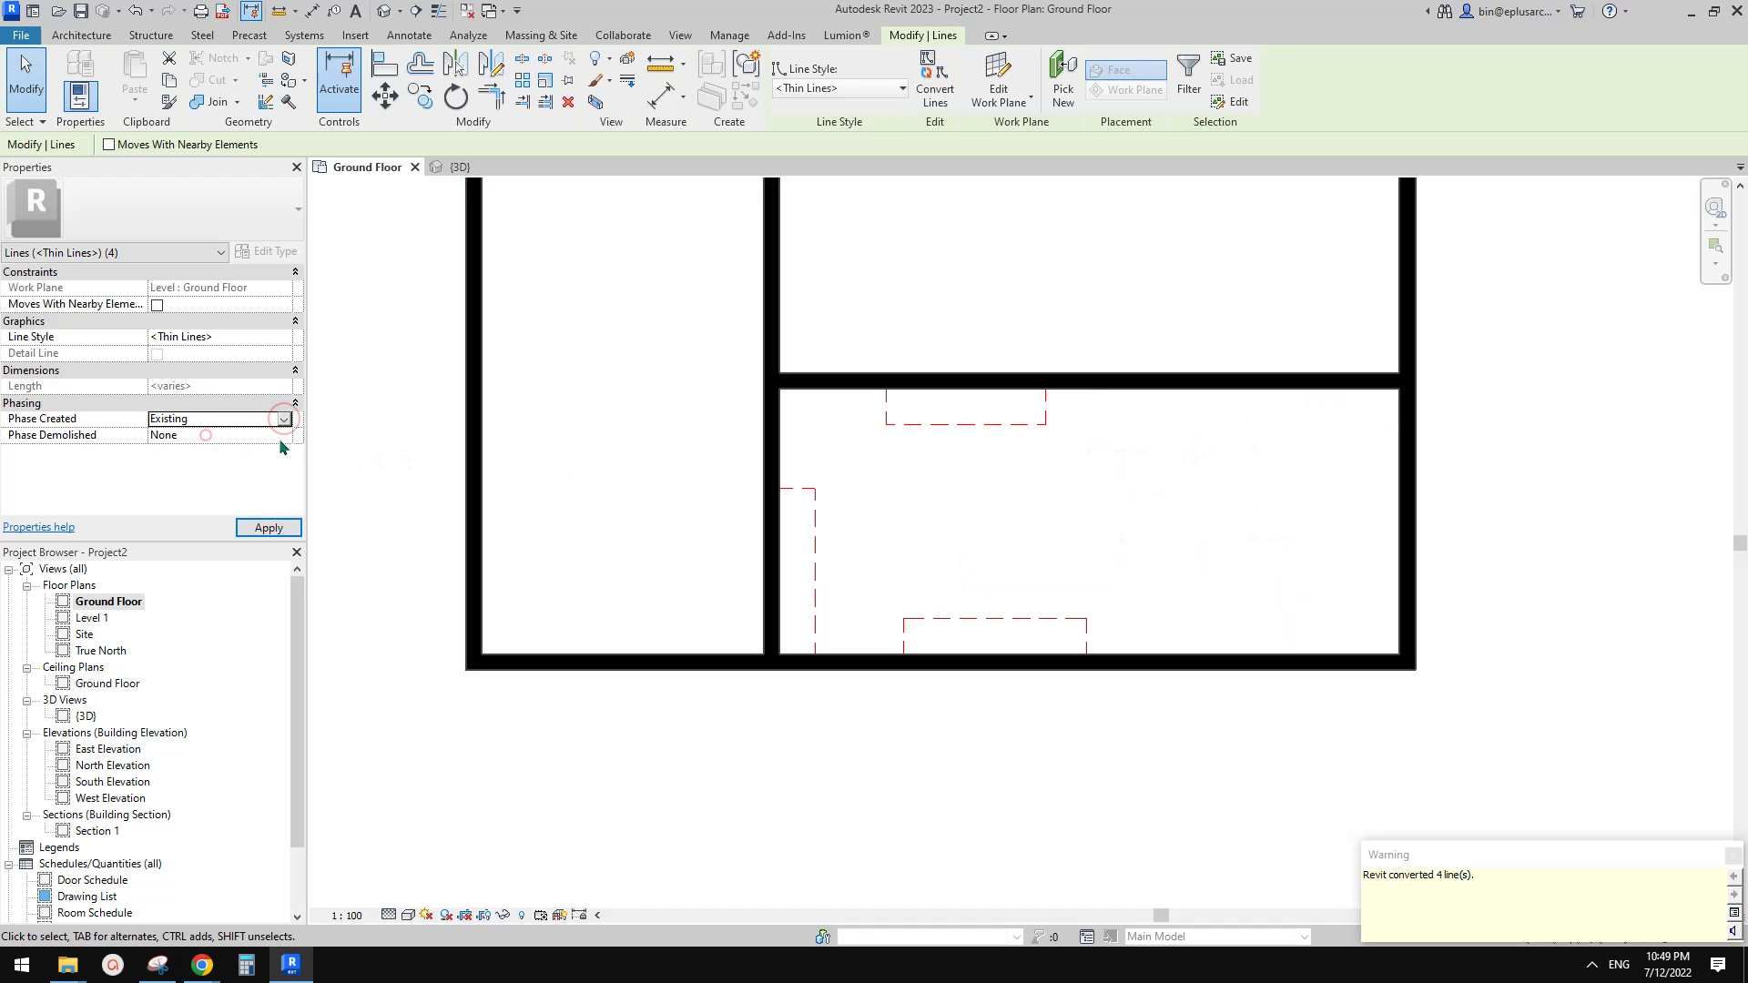
click(283, 435)
click(199, 464)
click(1098, 722)
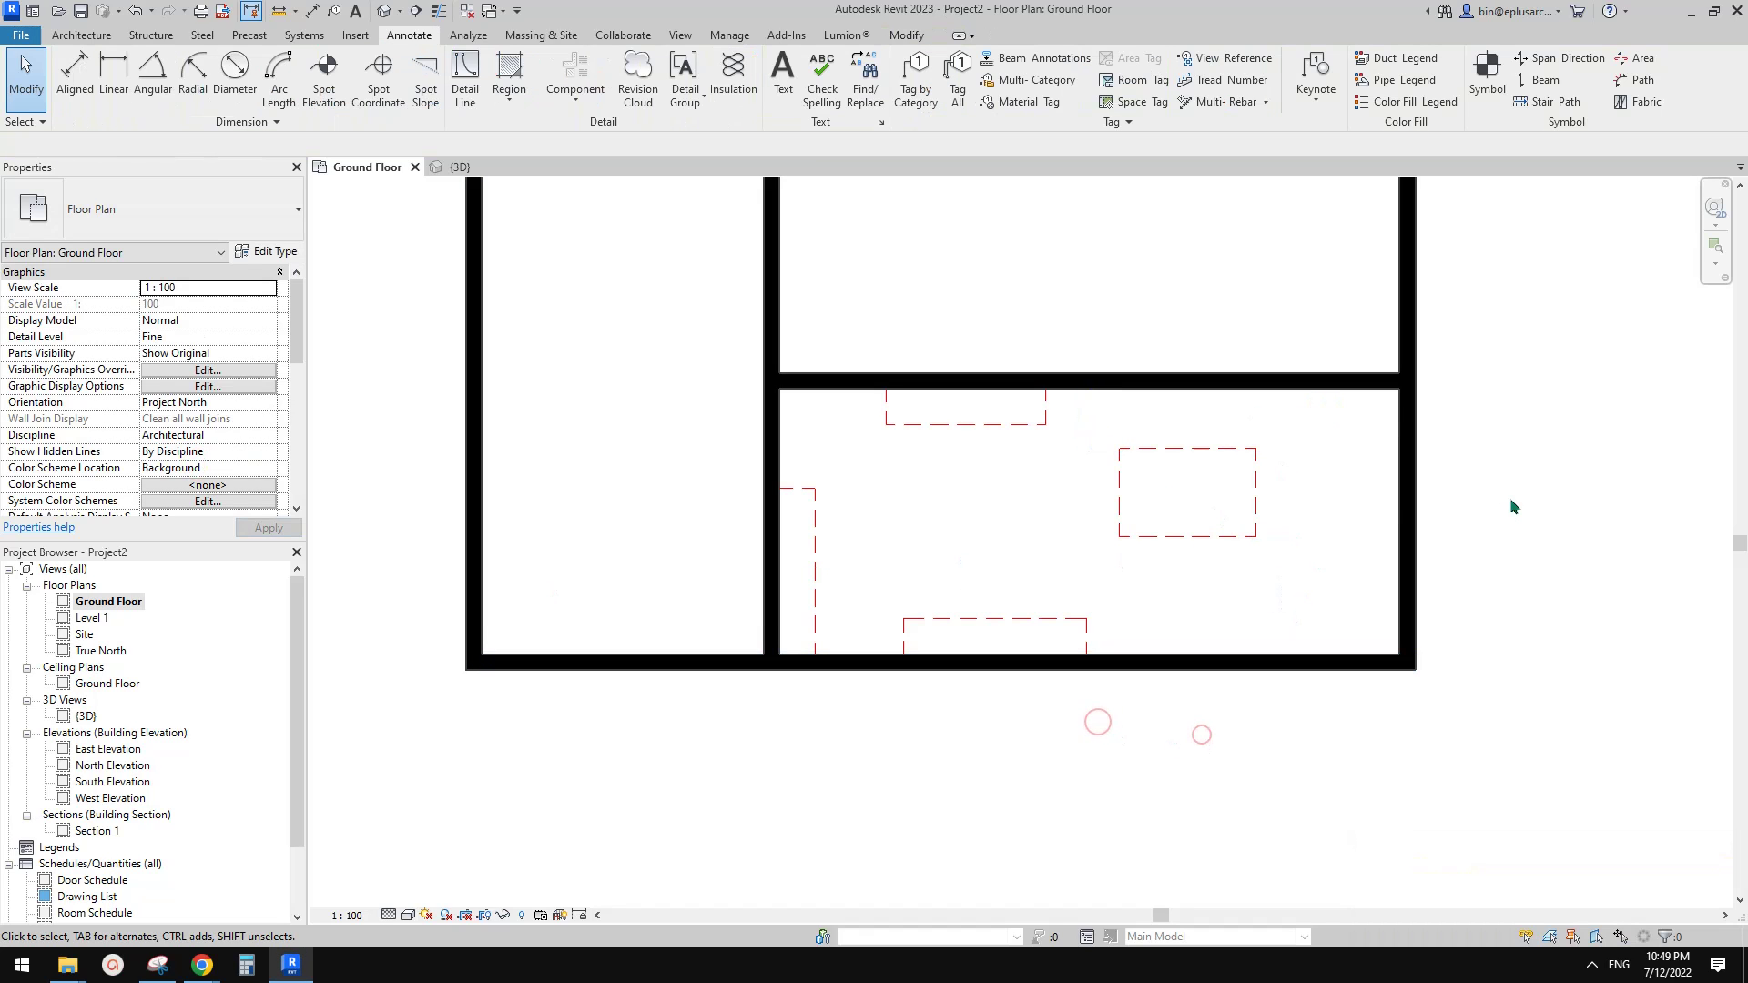
middle_drag(1510, 497, 1522, 506)
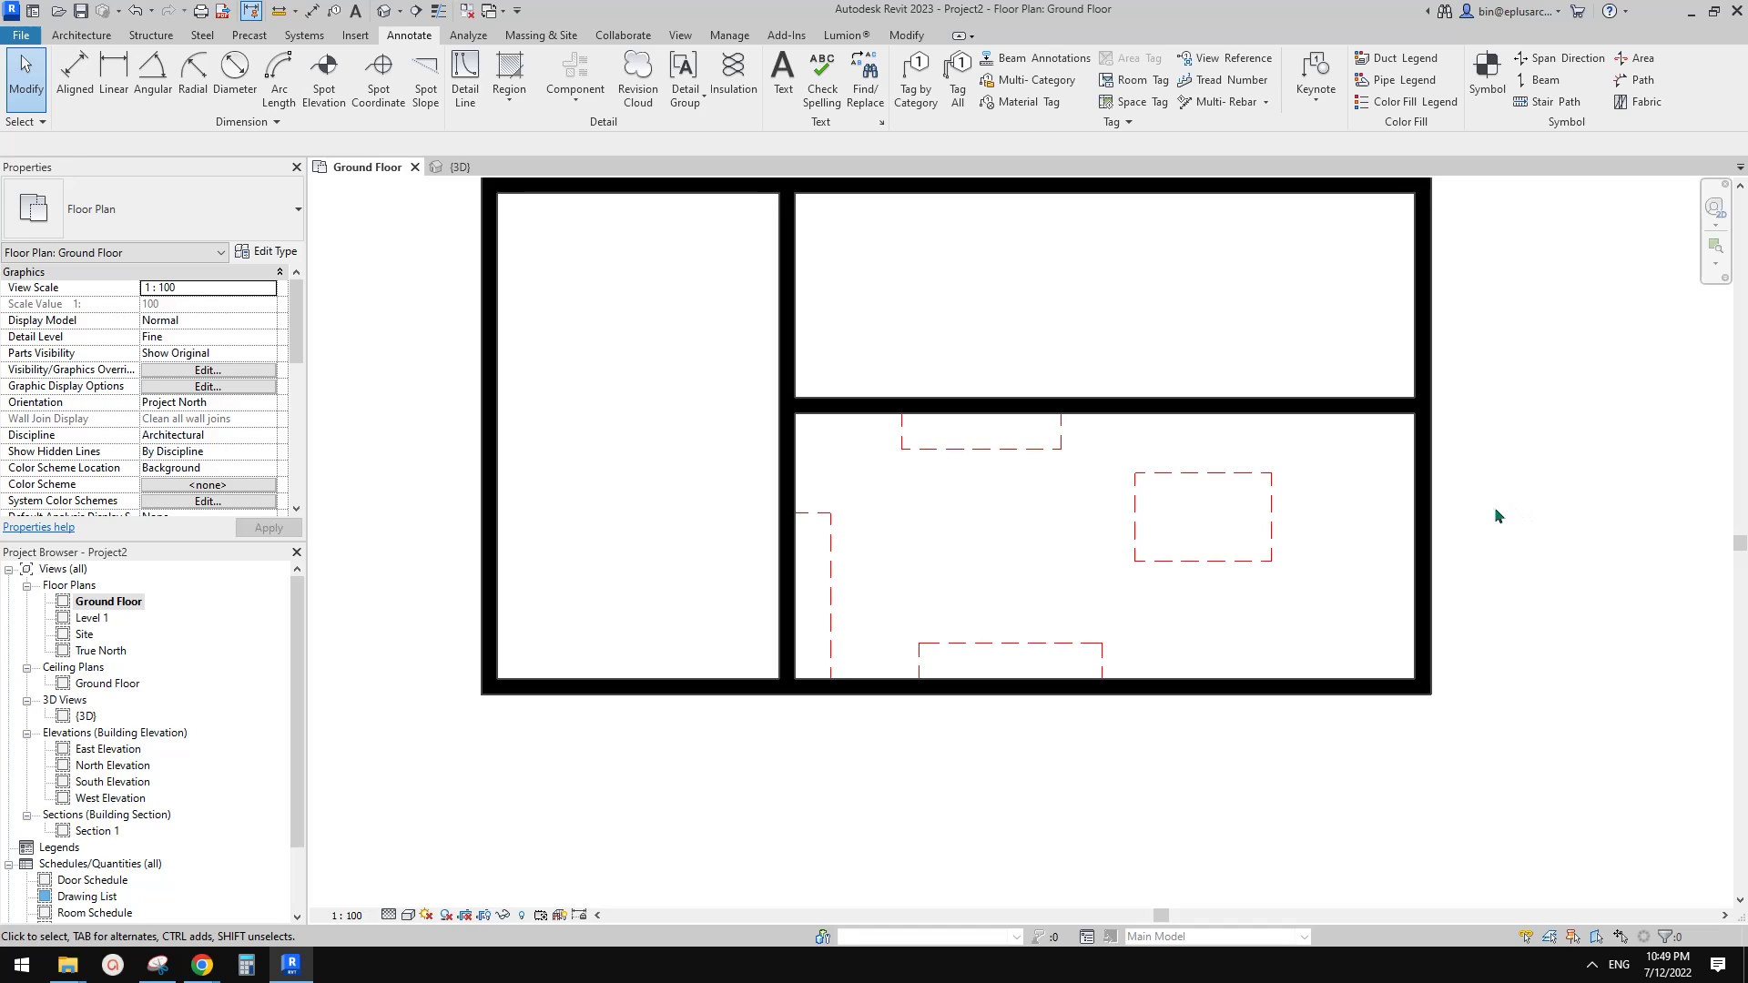
middle_drag(1381, 511, 1387, 524)
middle_drag(1225, 537, 1232, 559)
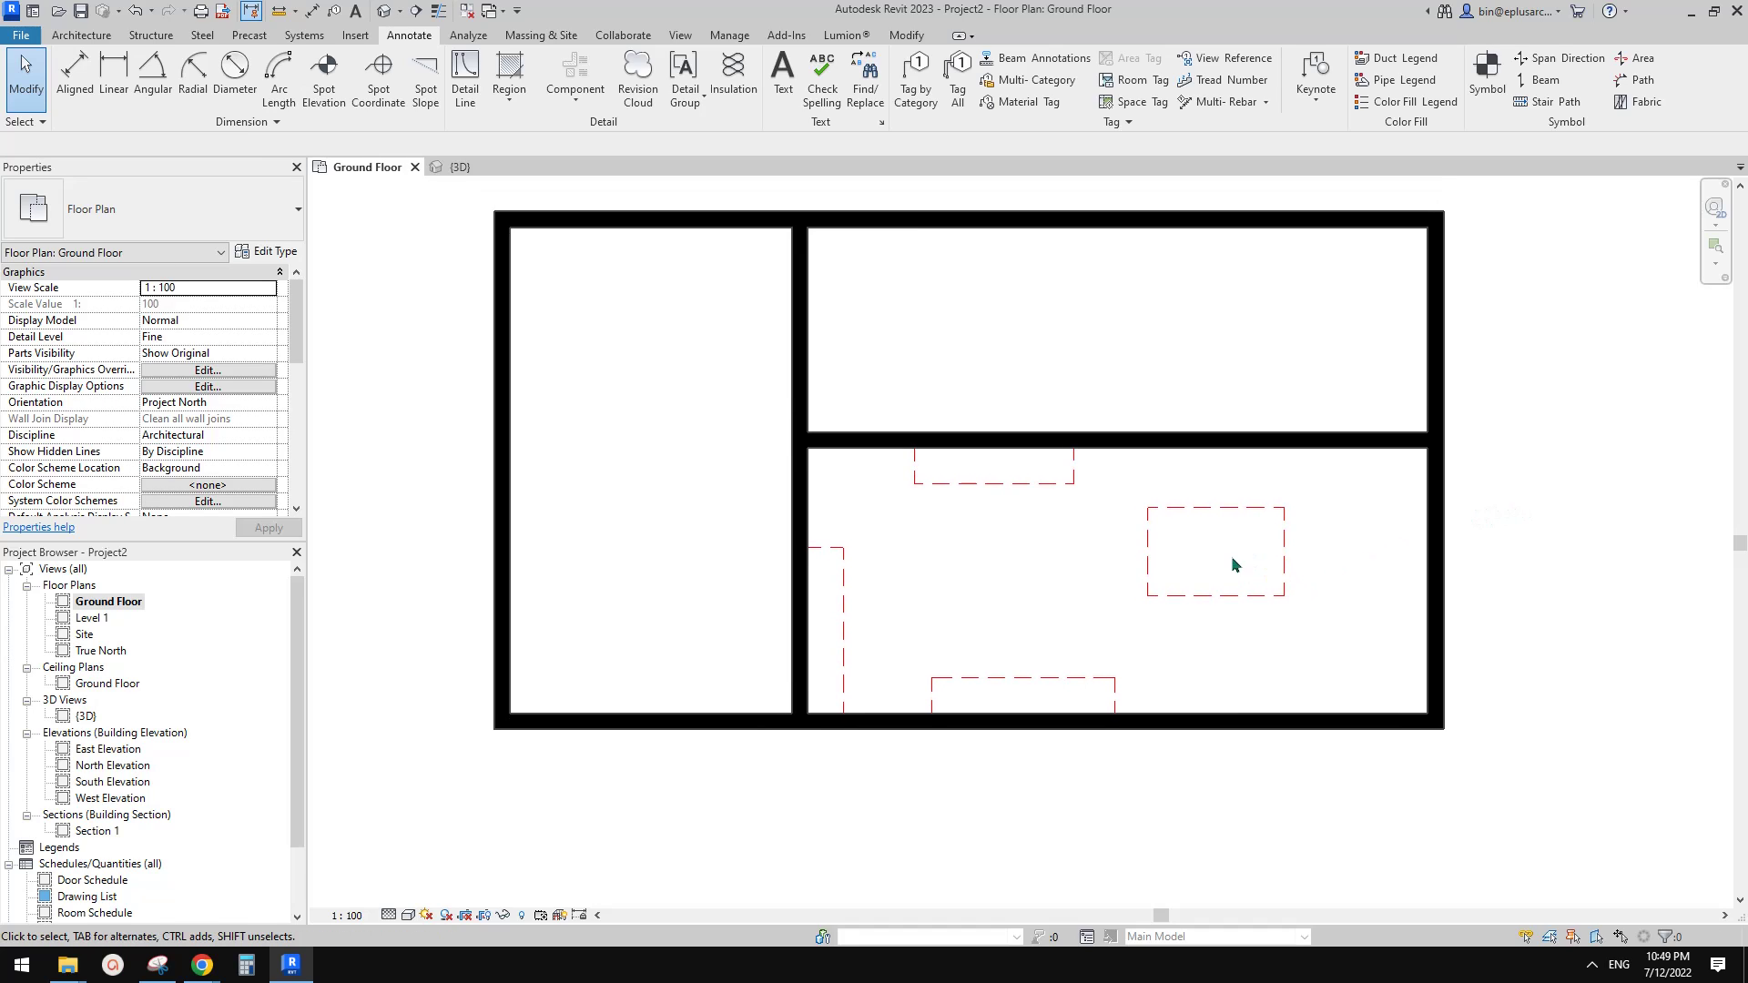
scroll(1189, 571, up, 1)
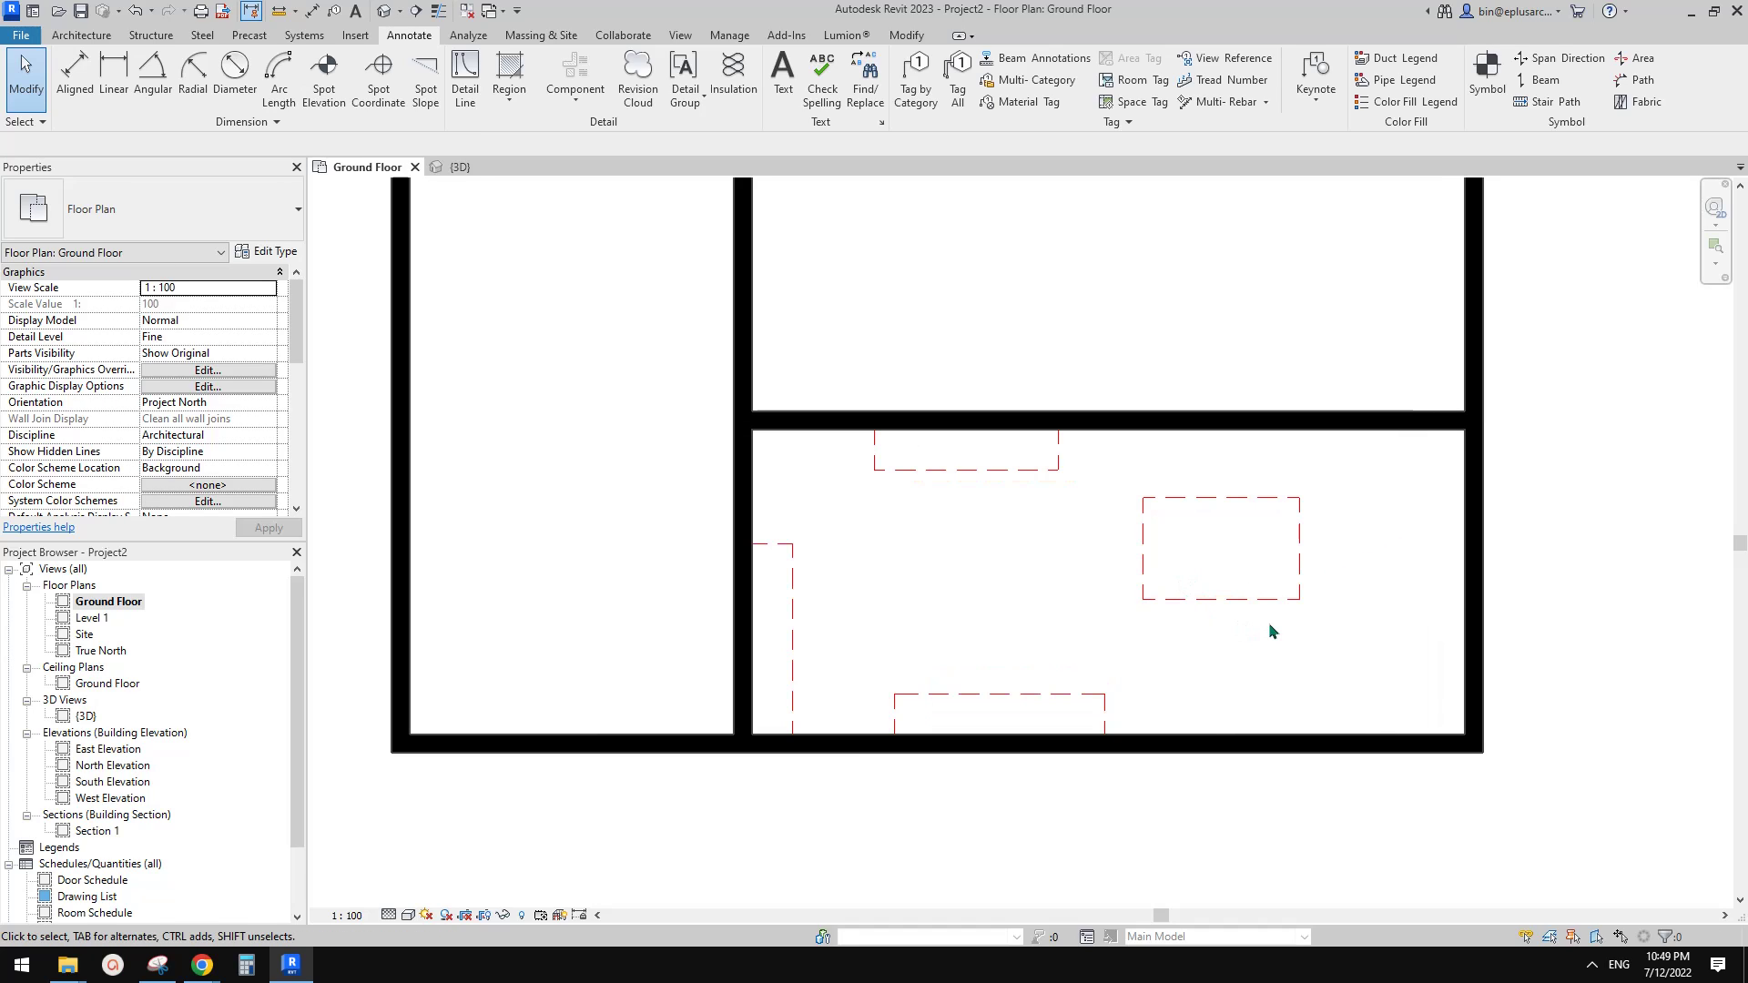